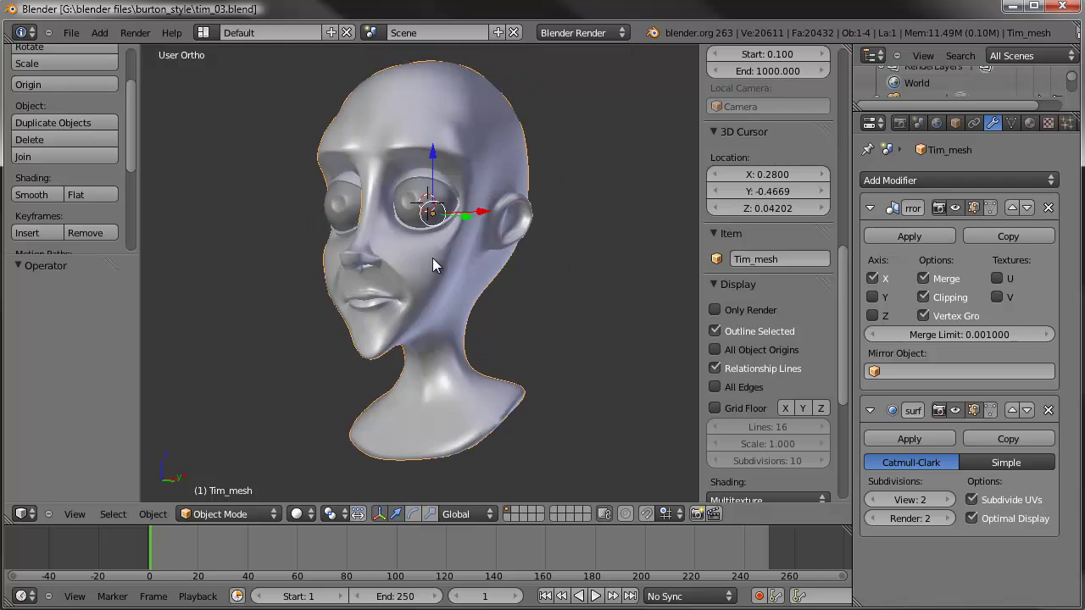
Step: Select the lower face from nose to chin in the side view and move it about 0.017 in Y and 0.05 in Z with smooth proportional editing
key("KP_3")
key("Tab")
key("a")
key("space")
key("Escape")
key("c")
mouse_move(296, 273)
left_mouse_down()
mouse_move(337, 293)
mouse_move(352, 329)
mouse_move(381, 289)
left_mouse_up()
key("Escape")
key("g")
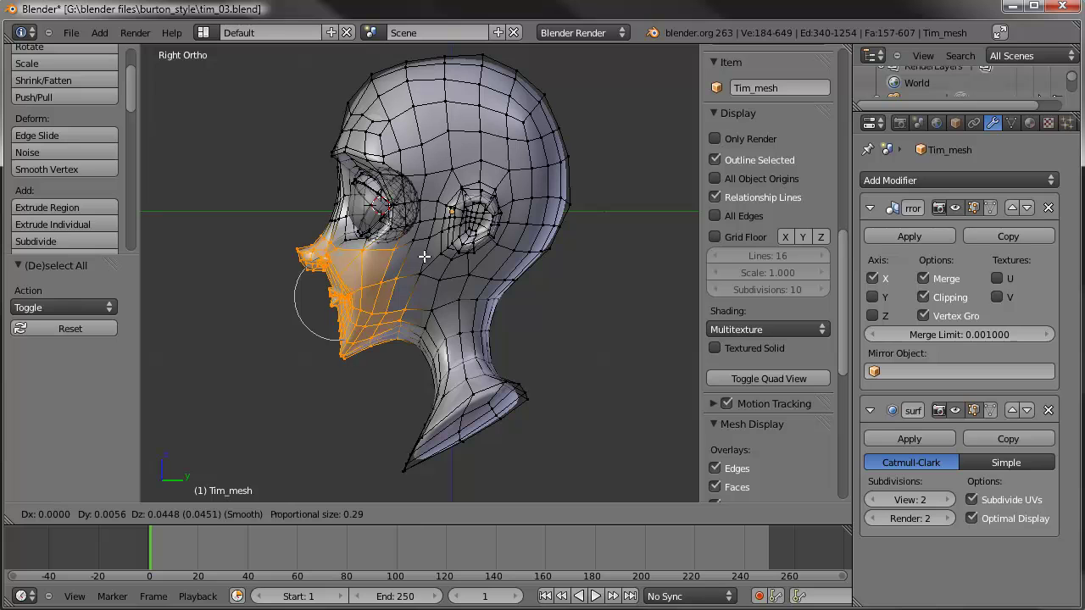
scroll(425, 255, "down", 1)
scroll(425, 255, "up", 5)
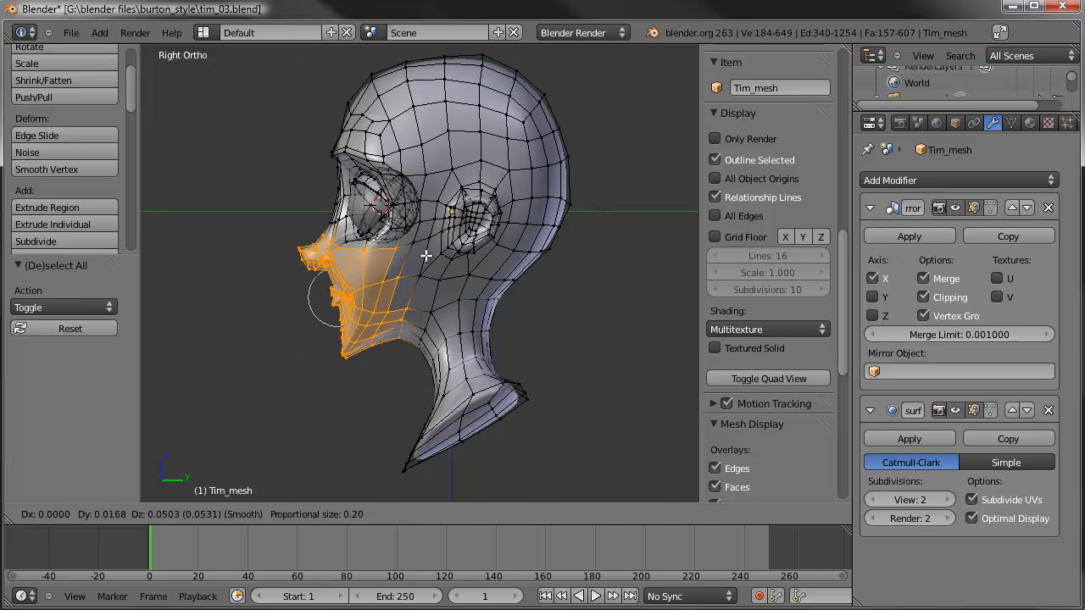
left_click(425, 255)
Step: Remove the upper cheek vertex from the selection, move the remaining lower-face vertices with proportional editing, and return to Object Mode
key("c")
middle_click_drag(366, 254, 362, 259)
key("Escape")
key("g")
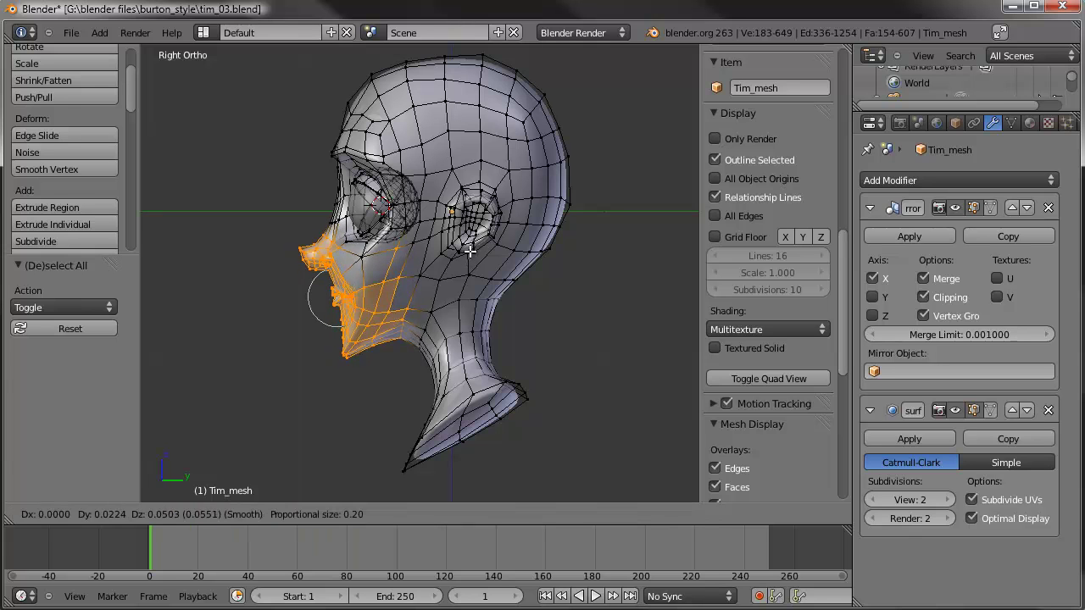
left_click(470, 250)
key("Tab")
Step: Turn off the Mirror modifier's viewport display so only half of the head is shown
middle_click_drag(280, 327, 536, 280)
scroll(437, 318, "up", 2)
scroll(536, 287, "down", 4)
middle_click_drag(470, 297, 422, 301)
scroll(475, 307, "up", 3)
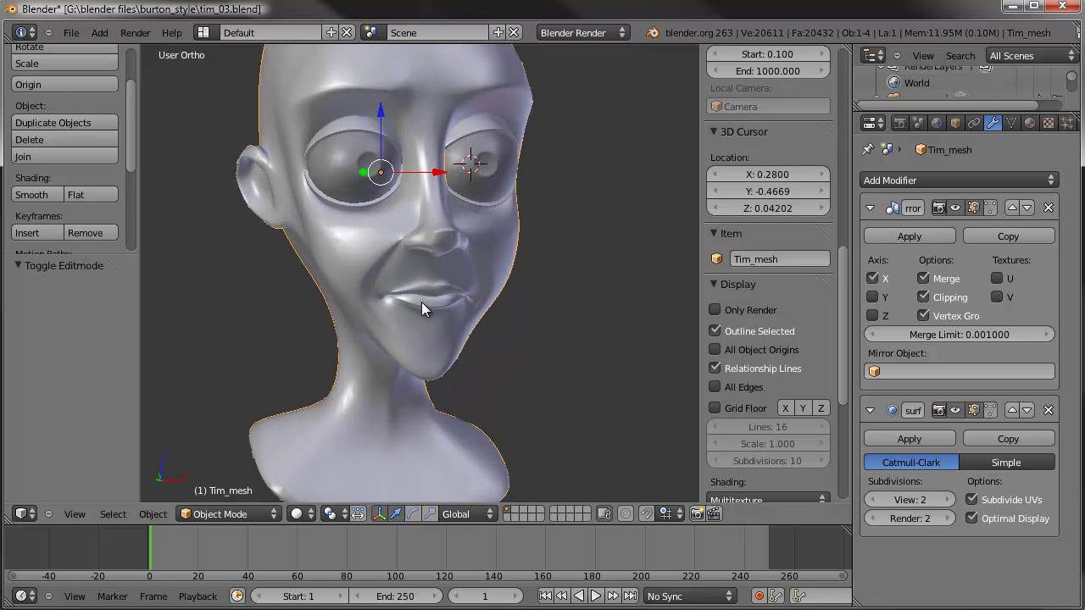
left_click(956, 208)
middle_click_drag(226, 279, 401, 273)
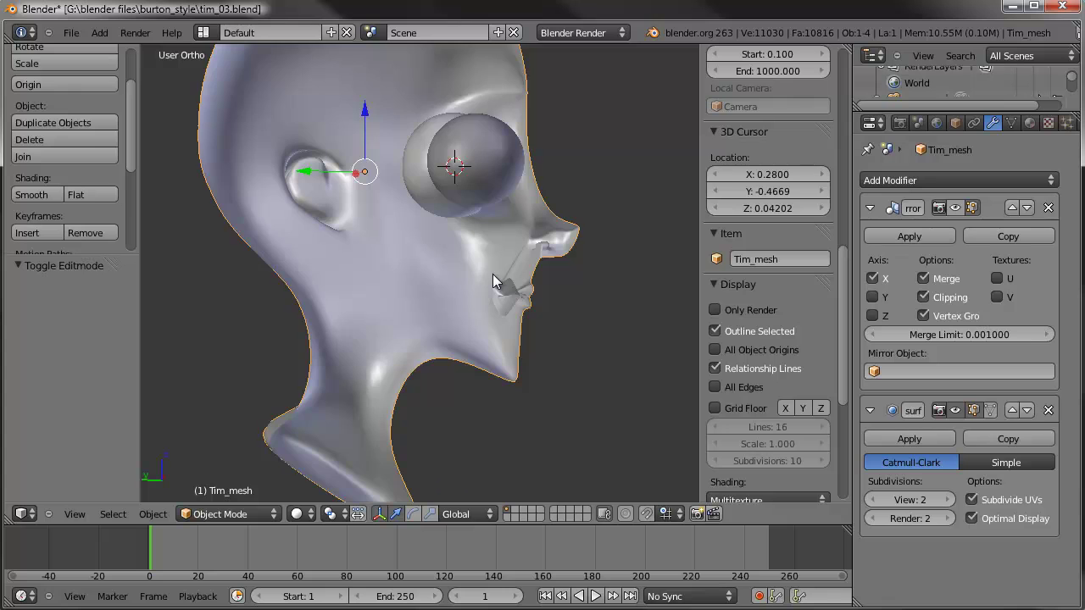
scroll(493, 275, "down", 3)
middle_click_drag(425, 237, 660, 327)
Step: Examine the half head in the front, top, right, back, bottom and left orthographic views
key("KP_1")
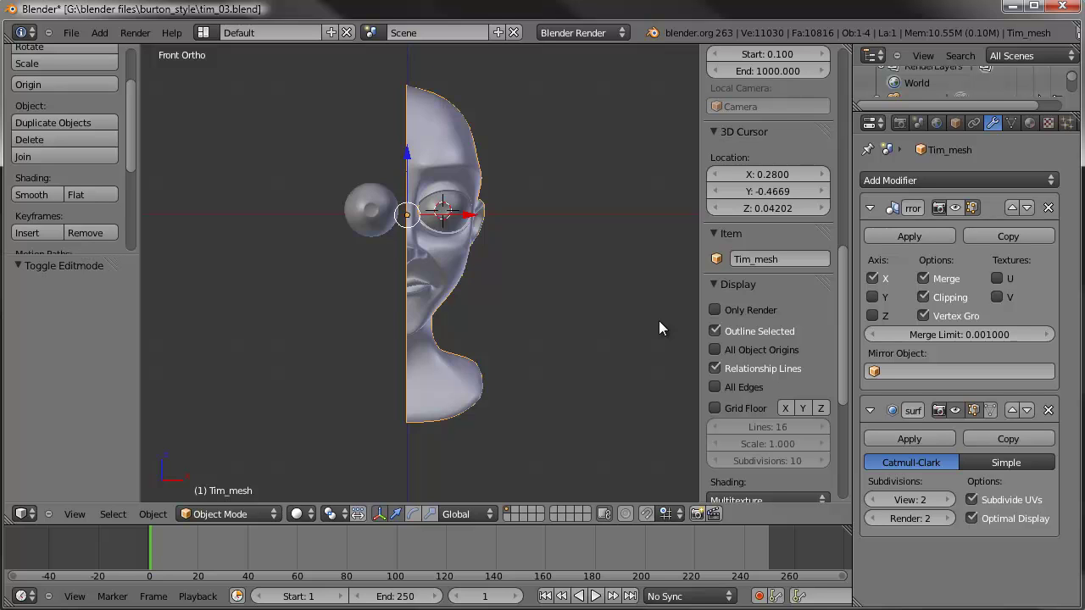
key("KP_7")
key("KP_3")
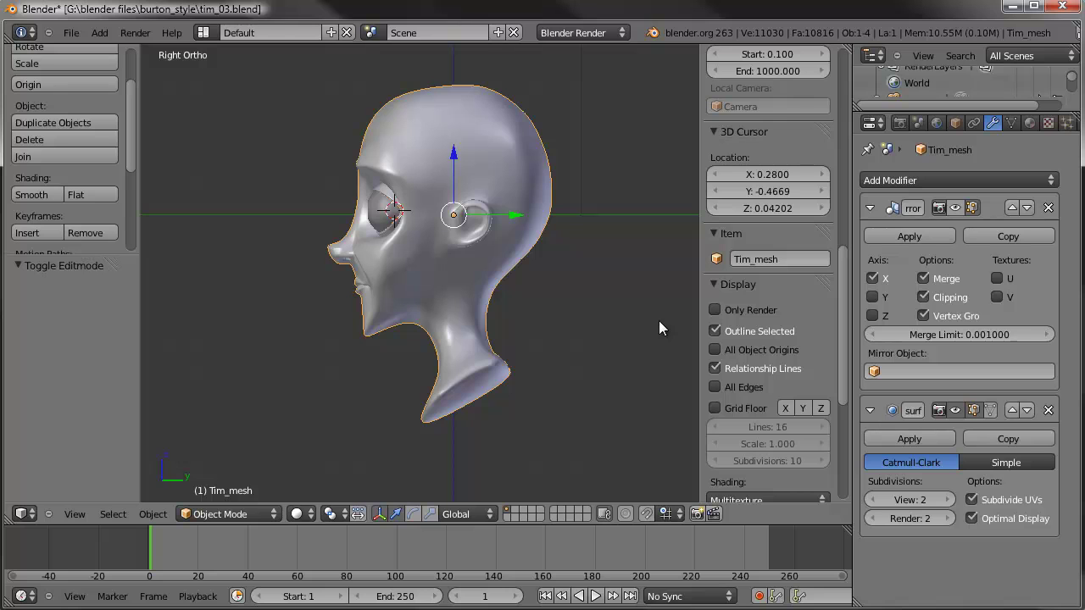
key("KP_1")
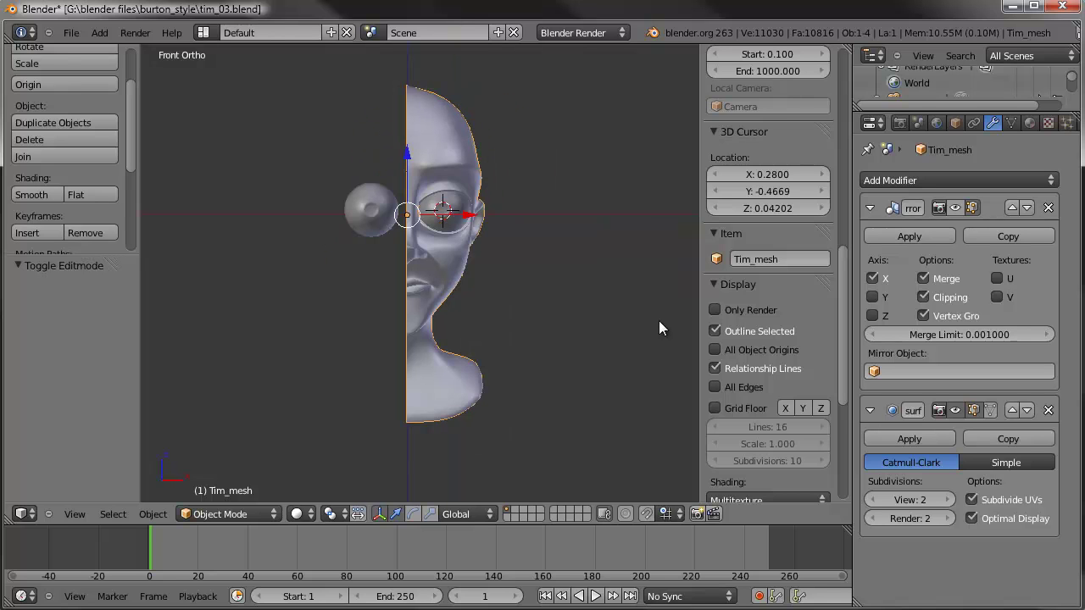
key("ctrl+KP_1")
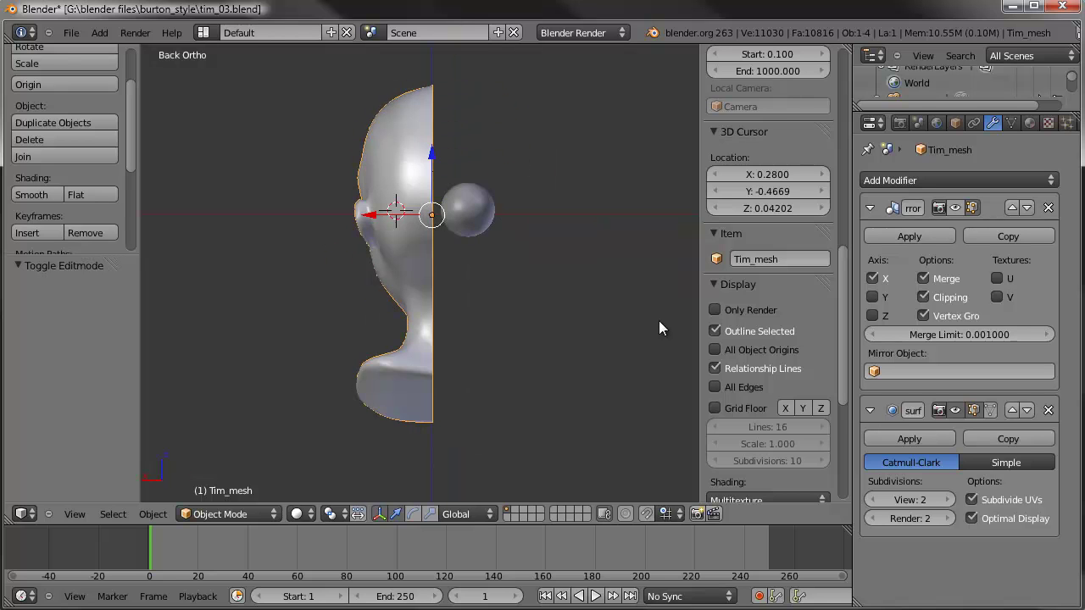
key("KP_7")
key("ctrl+KP_7")
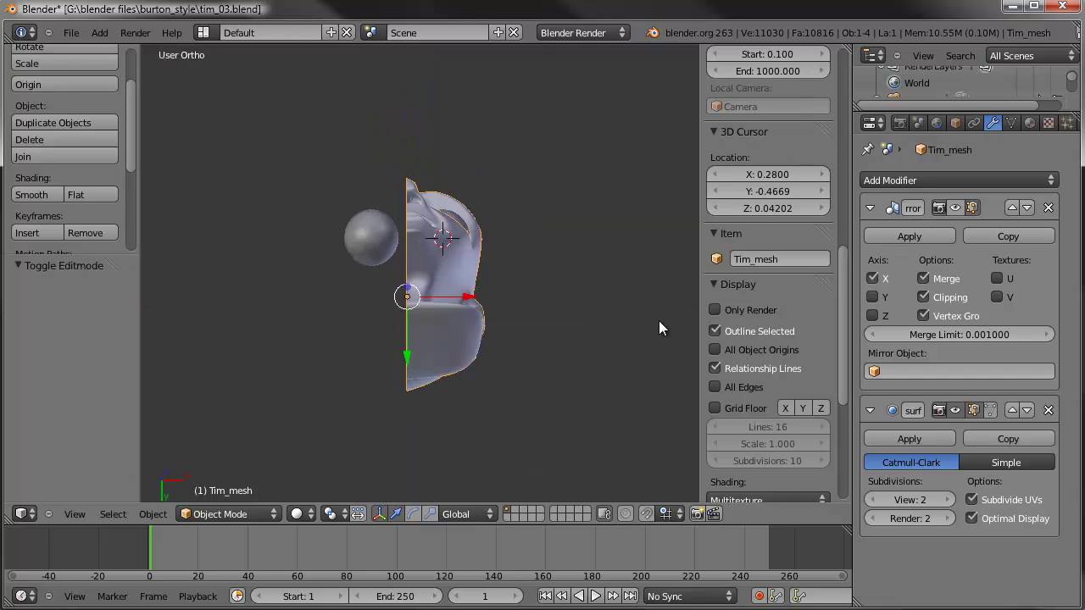
key("KP_3")
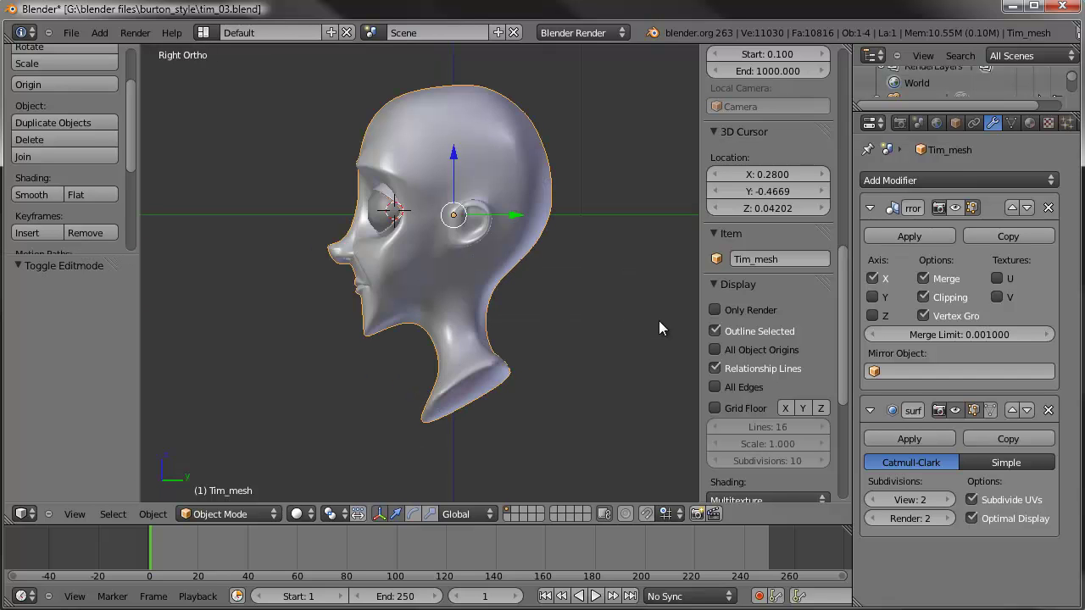
key("ctrl+KP_3")
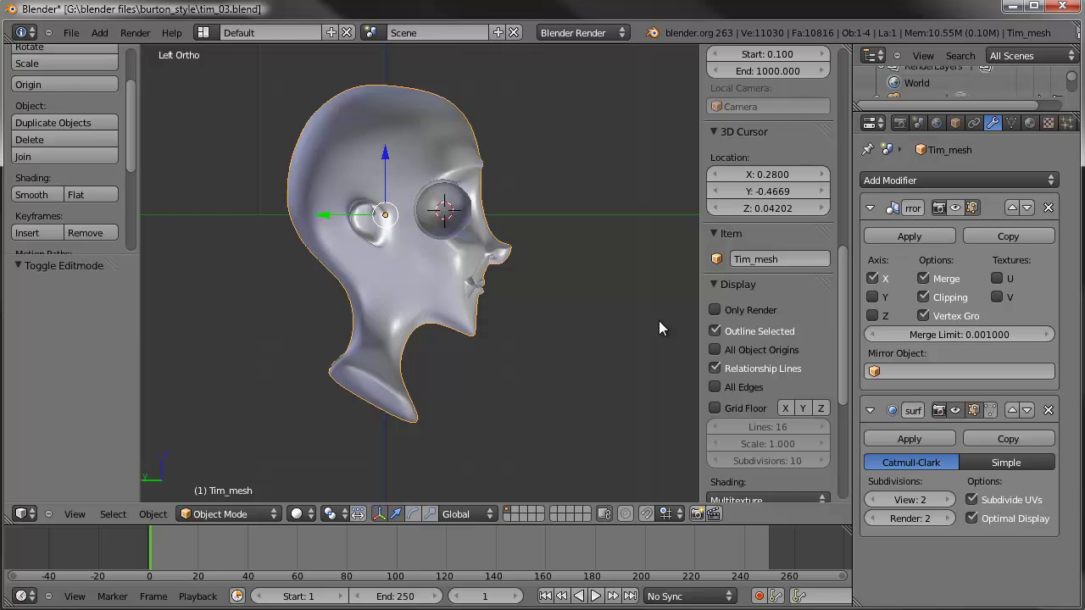
Step: Enter Edit Mode in the left view and select the open edge loop inside the mouth
scroll(508, 279, "up", 3)
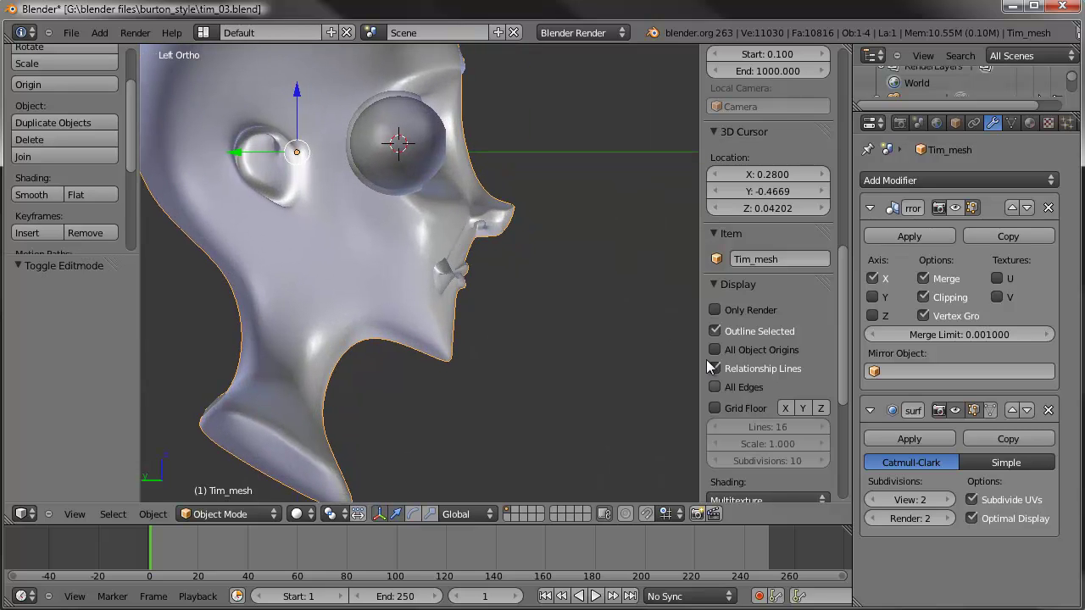
scroll(767, 343, "down", 6)
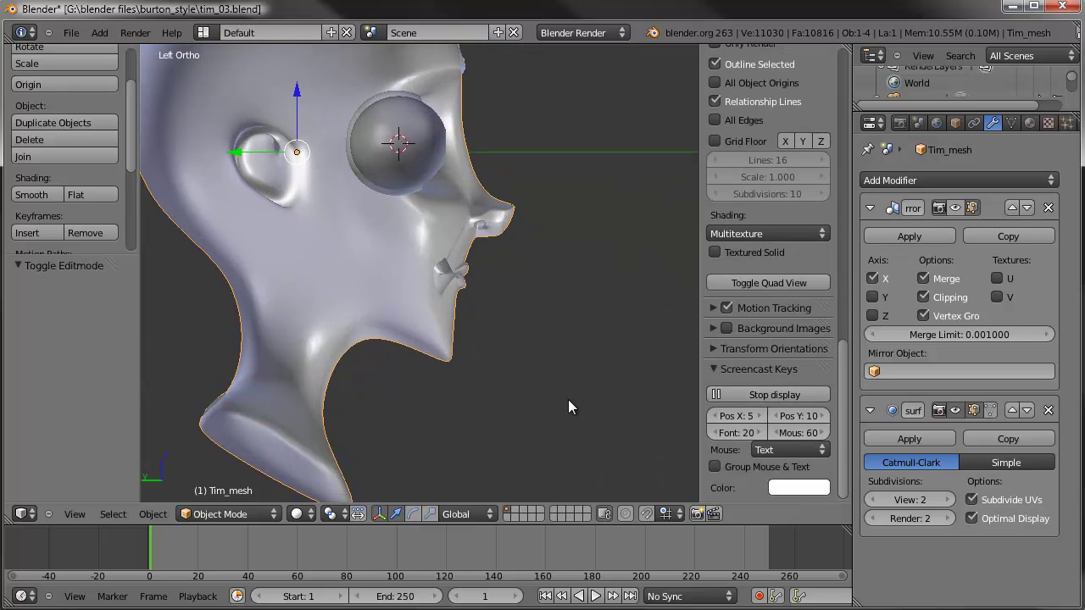
scroll(554, 303, "up", 7)
scroll(558, 296, "down", 5)
middle_click_drag(561, 289, 383, 174, "shift")
scroll(483, 331, "up", 5)
key("Tab")
scroll(382, 175, "up", 3)
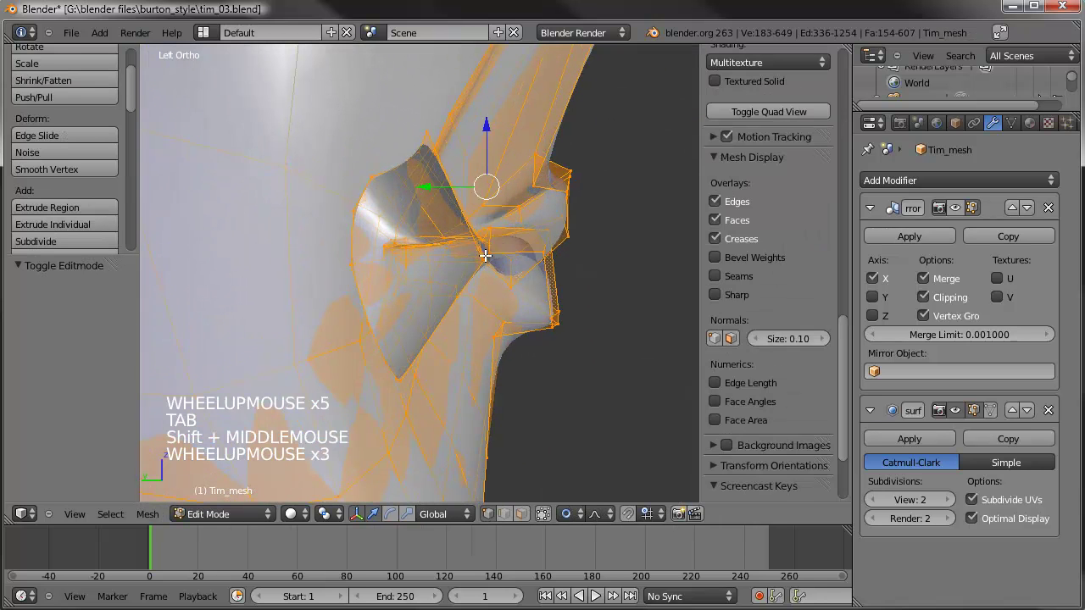
right_click(382, 174, "alt")
middle_click_drag(411, 246, 441, 250, "shift")
scroll(472, 245, "down", 1, "shift")
scroll(472, 244, "down", 2)
key("ctrl+KP_3")
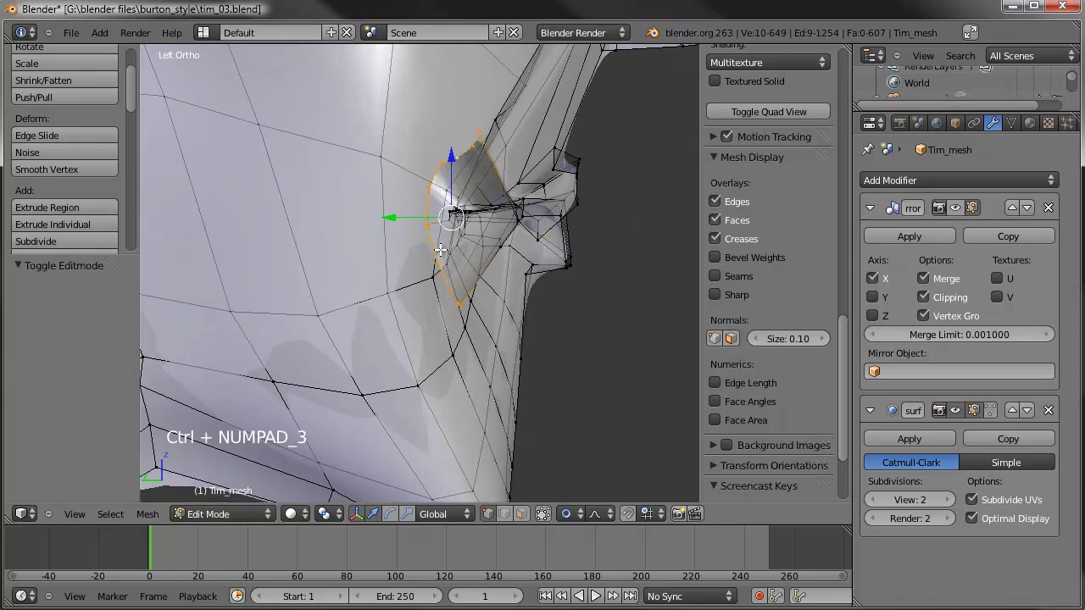
Step: Extrude the inner mouth loop back about 0.078 in Y and scale it along Z by about 1.08
key("e")
left_click(410, 218)
key("s")
key("s")
scroll(533, 195, "up", 8)
key("z")
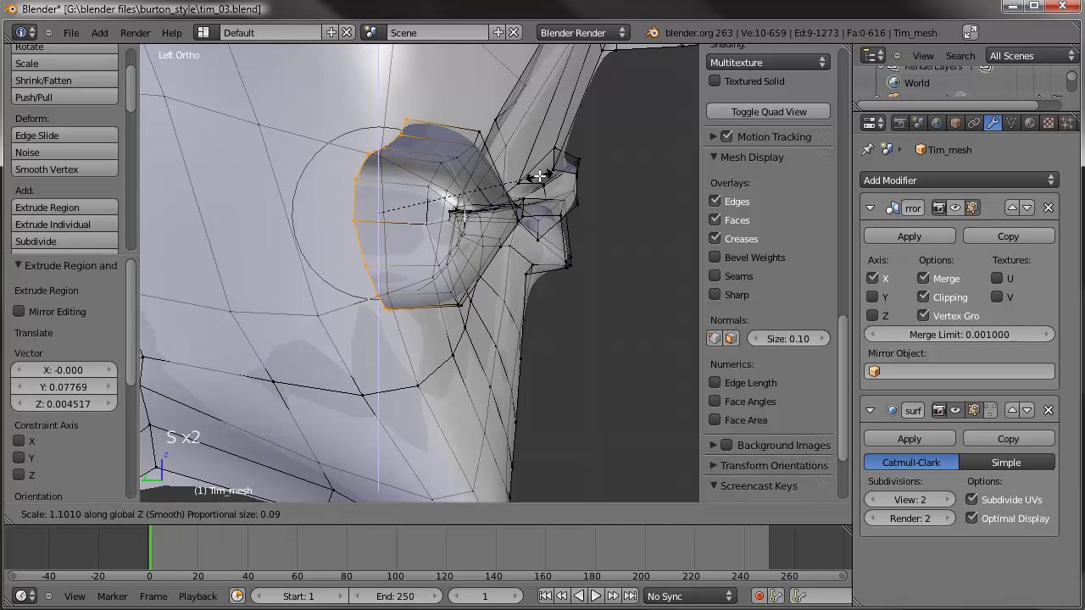
left_click(536, 172)
Step: Extrude the mouth loop back twice more, the last time about 0.109 in Y, and scale the end loop by about 0.78
scroll(518, 184, "down", 3)
middle_click_drag(517, 184, 589, 215, "shift")
key("e")
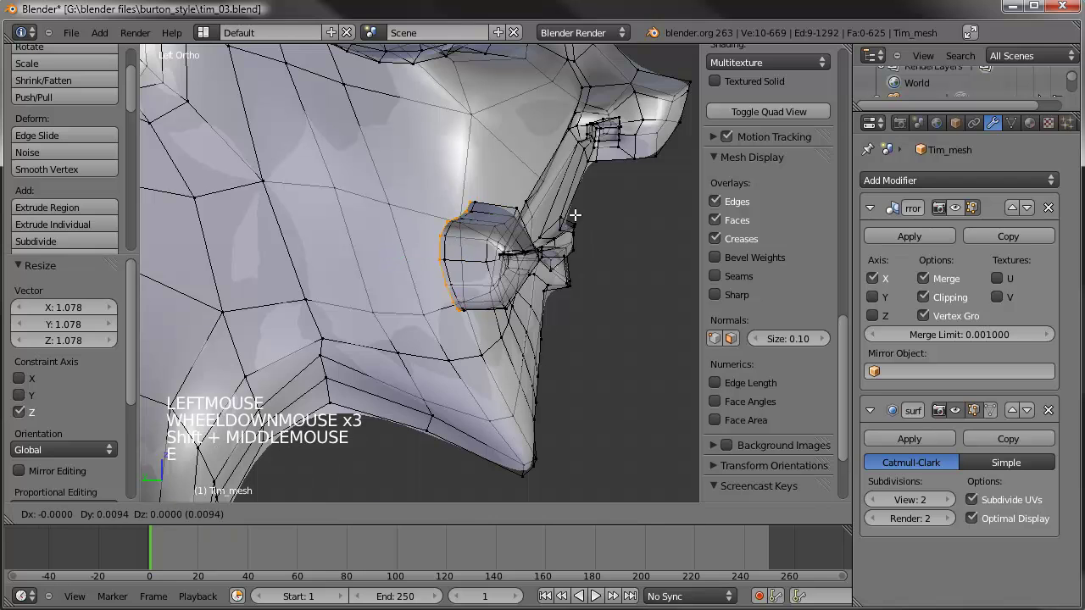
left_click(521, 210)
key("s")
key("s")
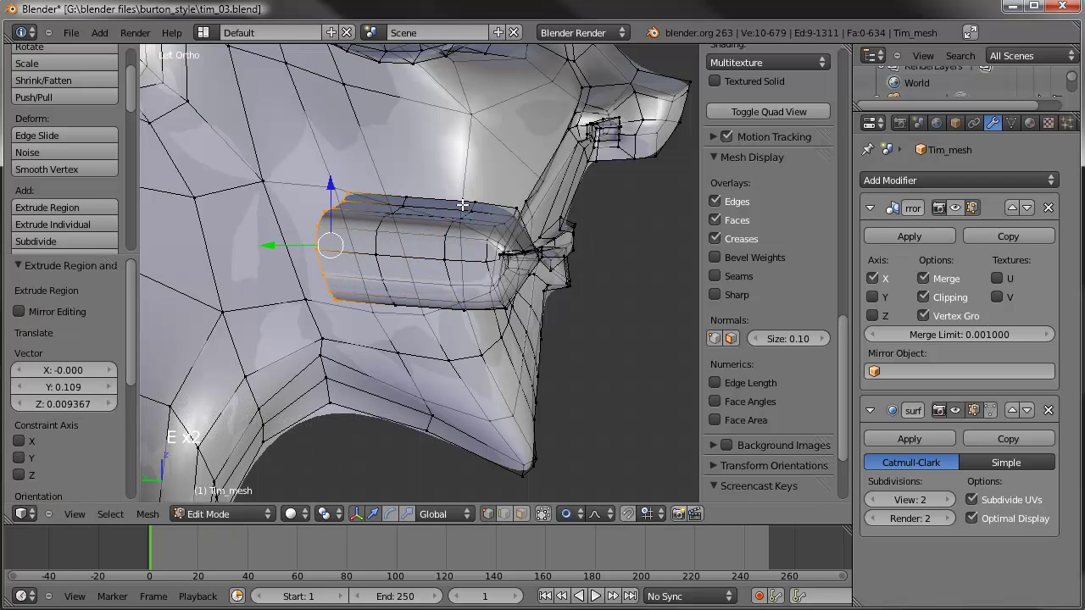
left_click(581, 212)
Step: Switch to edge selection and fill a face between the lower and upper midline edges at the back of the mouth cavity
middle_click_drag(600, 238, 468, 241)
scroll(476, 232, "up", 3)
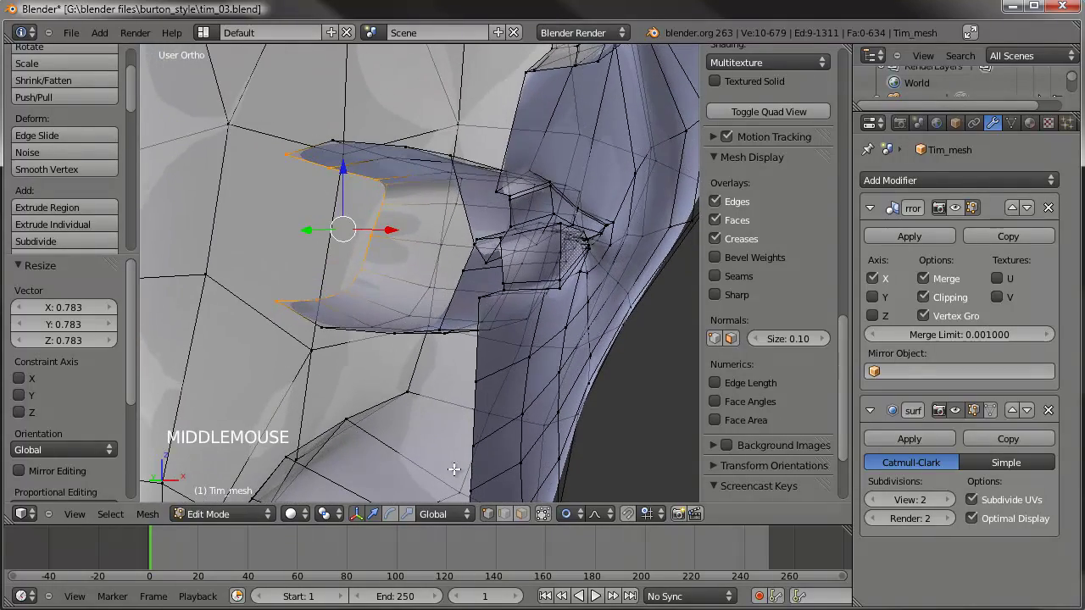
left_click(505, 514)
middle_click_drag(379, 362, 395, 357, "shift")
scroll(345, 315, "up", 2)
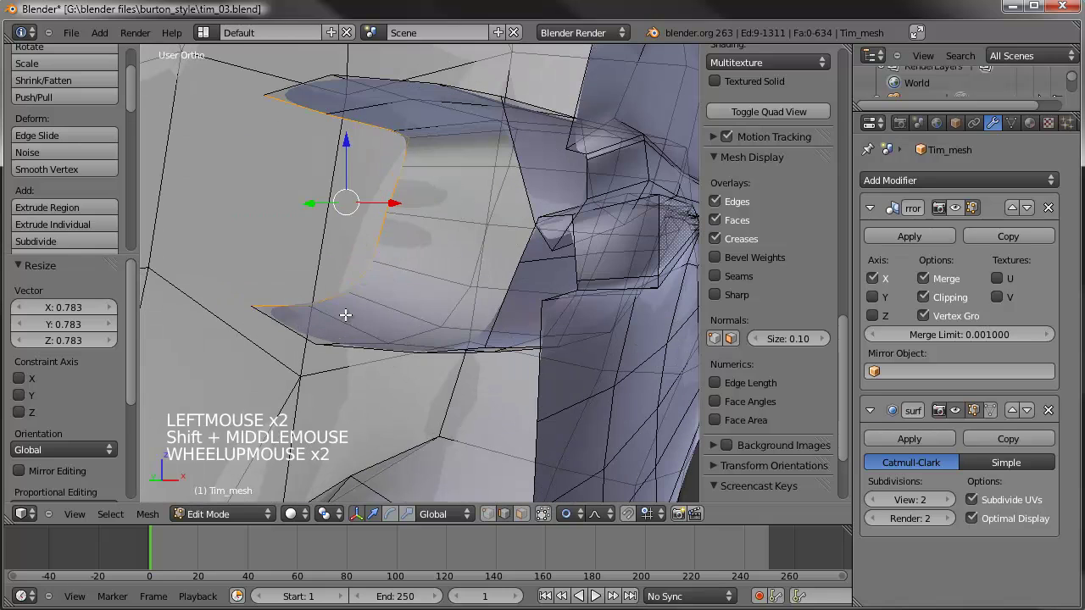
right_click(277, 304)
right_click(286, 119, "shift")
key("f")
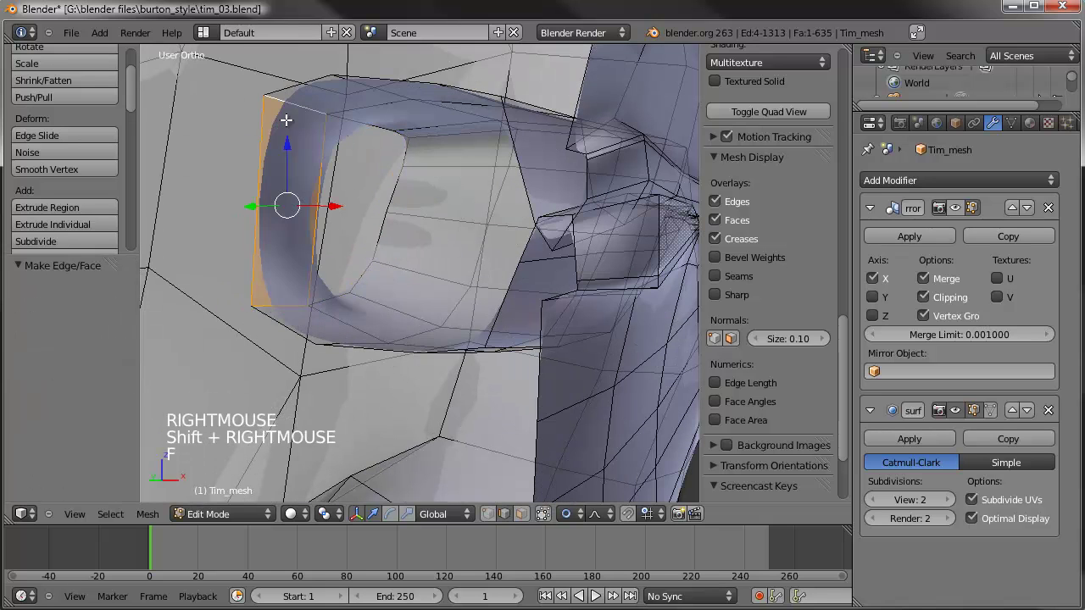
Step: Fill a second face between the next pair of lower and upper edges at the cavity's back opening
middle_click_drag(348, 220, 351, 243)
right_click(343, 277)
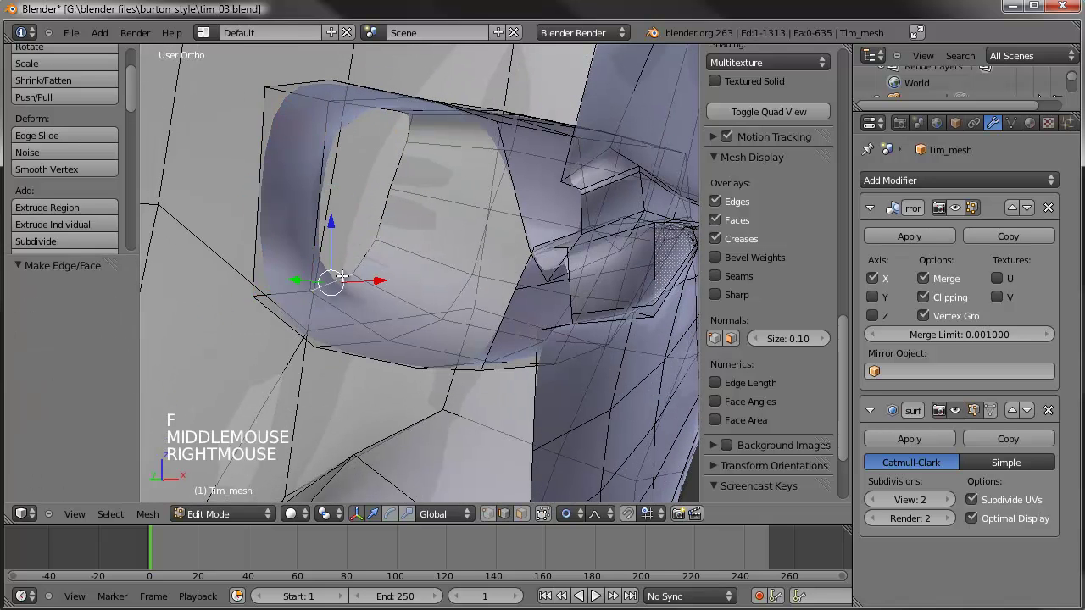
right_click(351, 114, "shift")
key("f")
middle_click_drag(378, 183, 407, 196)
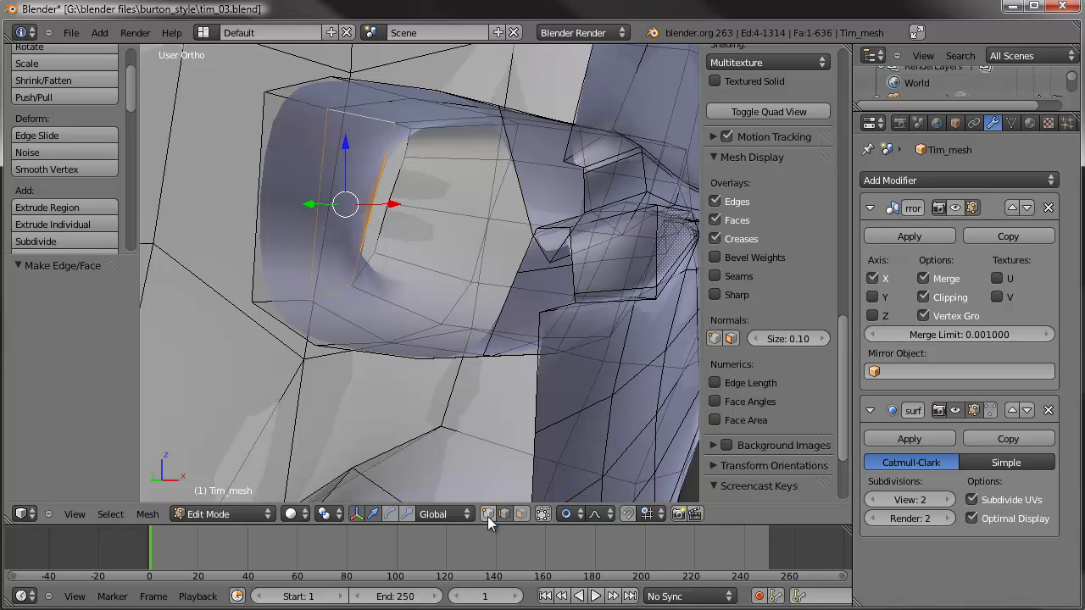
Step: Subdivide the three vertical edges of the new back wall with 2 cuts
right_click(369, 183)
right_click(383, 170)
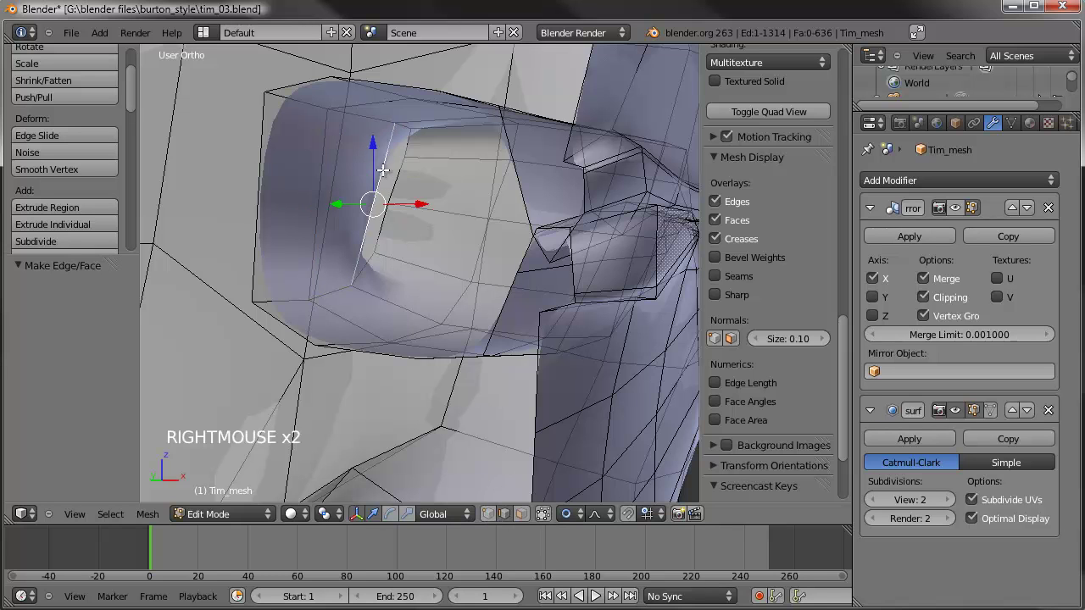
right_click(252, 174, "shift")
right_click(322, 222, "shift")
key("w")
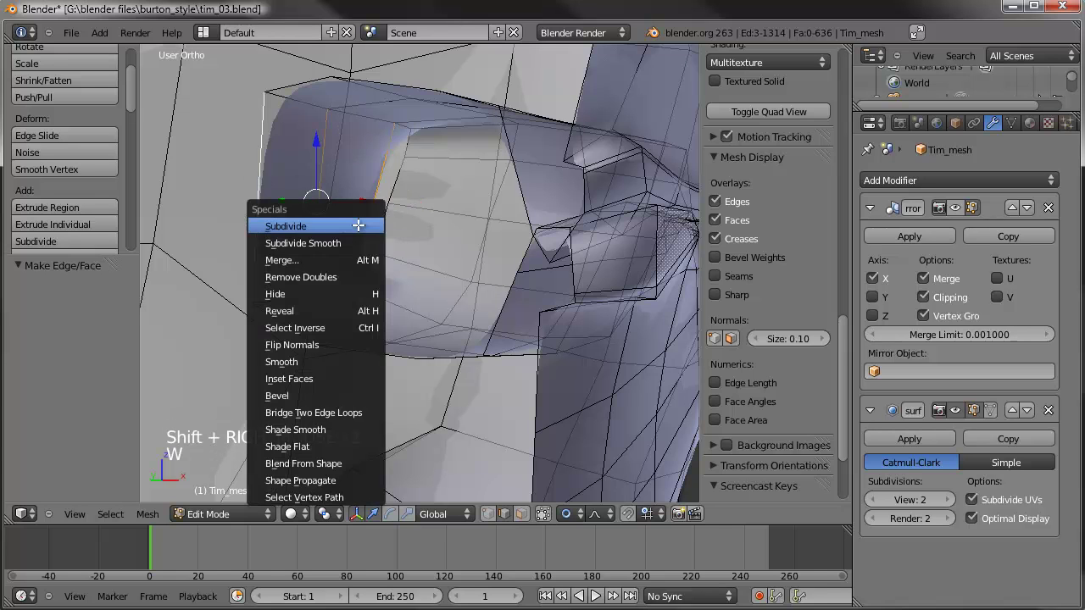
left_click(344, 243)
left_click(111, 307)
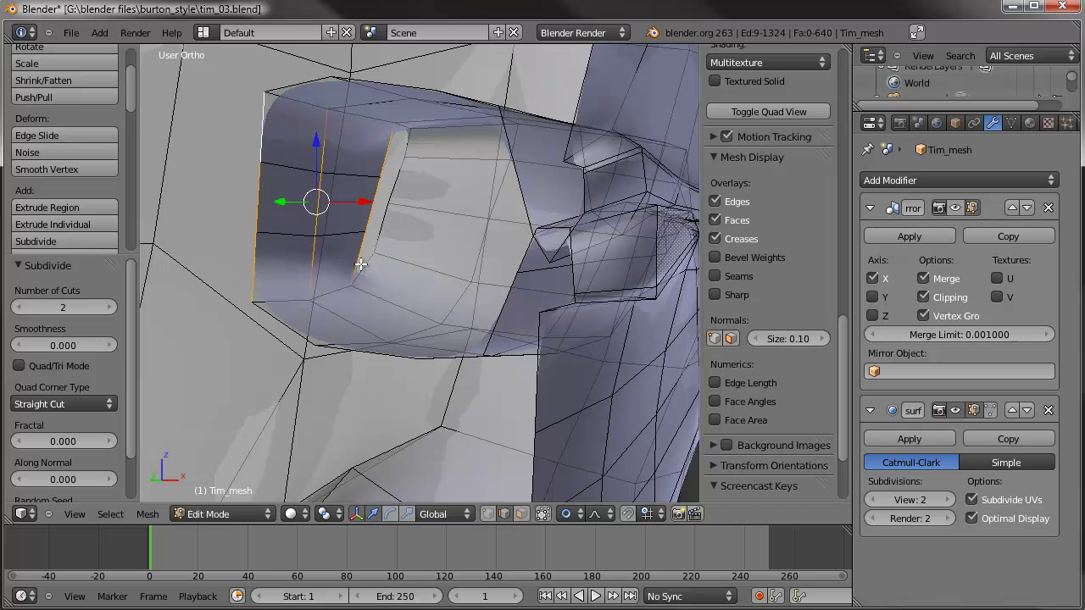
Step: Select the four horizontal edges created across the back wall and move them up along Z
right_click(325, 240)
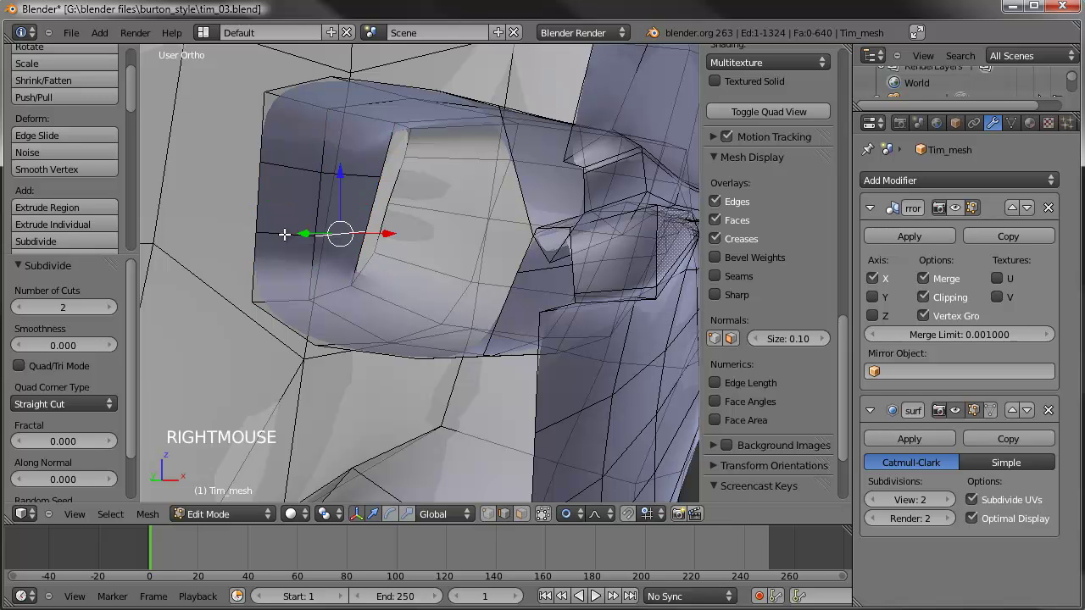
right_click(287, 234, "shift")
right_click(322, 172, "shift")
right_click(288, 167, "shift")
left_click_drag(317, 165, 317, 127)
Step: Fill the remaining gap between the back wall and the cavity's side wall with faces
right_click(365, 234)
right_click(381, 237, "shift")
key("f")
right_click(381, 182)
right_click(388, 176, "shift")
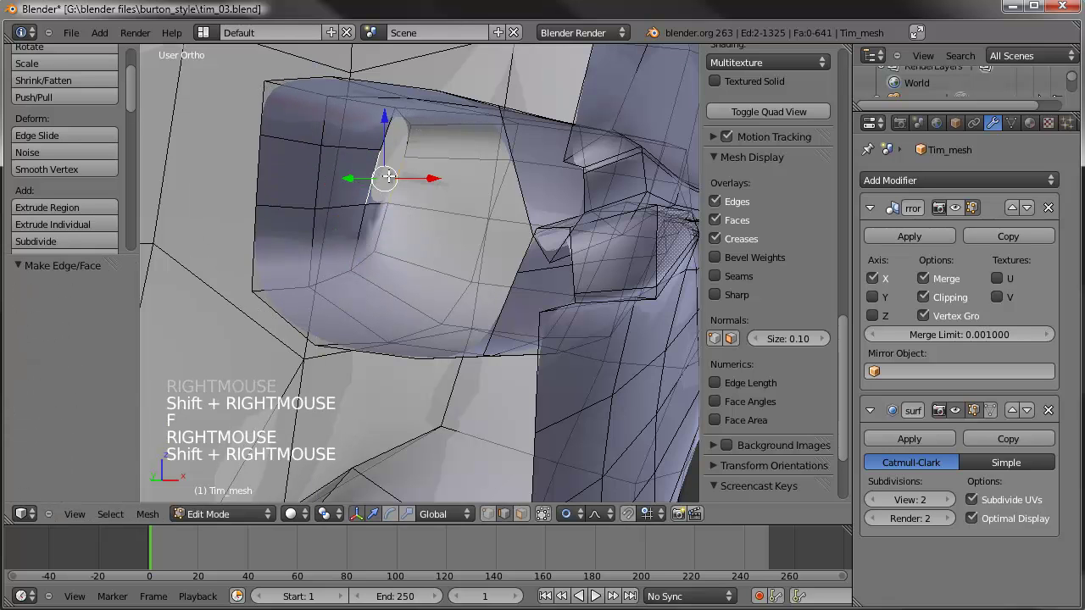
key("f")
key("a")
Step: Select the vertical edges around the cavity's inner back corner and smooth their vertices 4 times
middle_click_drag(375, 209, 384, 217)
right_click(396, 234)
right_click(385, 276, "shift")
right_click(385, 185, "shift")
right_click(368, 206, "shift")
right_click(369, 206, "shift")
right_click(351, 296, "shift")
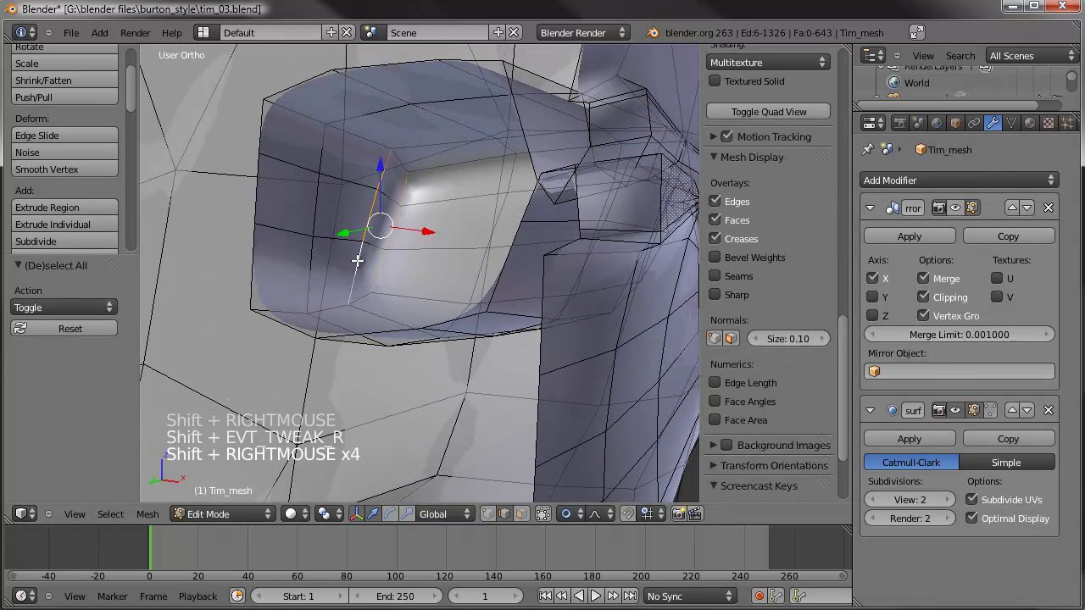
middle_click_drag(351, 297, 419, 379)
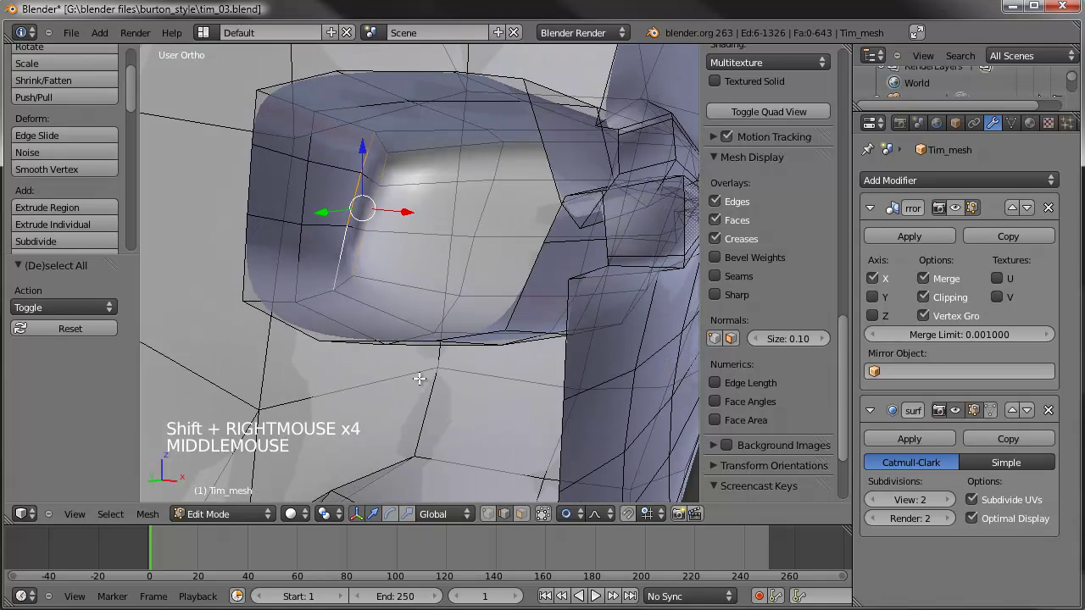
left_click(489, 514)
key("w")
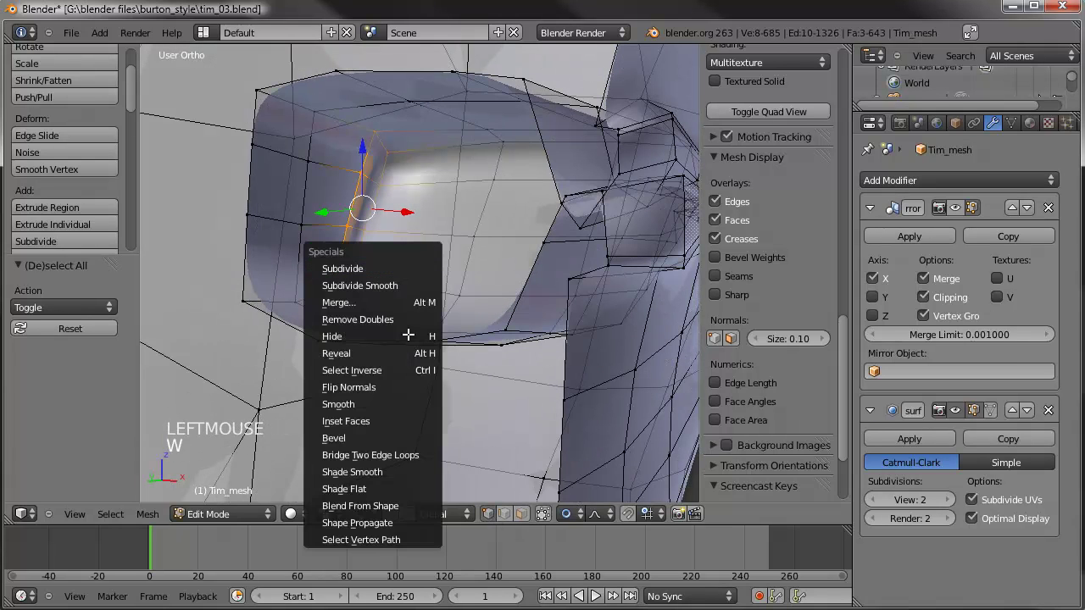
left_click(383, 403)
left_click(113, 308)
left_click(112, 307)
left_click(112, 307)
mouse_move(285, 266)
middle_mouse_down()
mouse_move(271, 281)
mouse_move(286, 287)
middle_mouse_up()
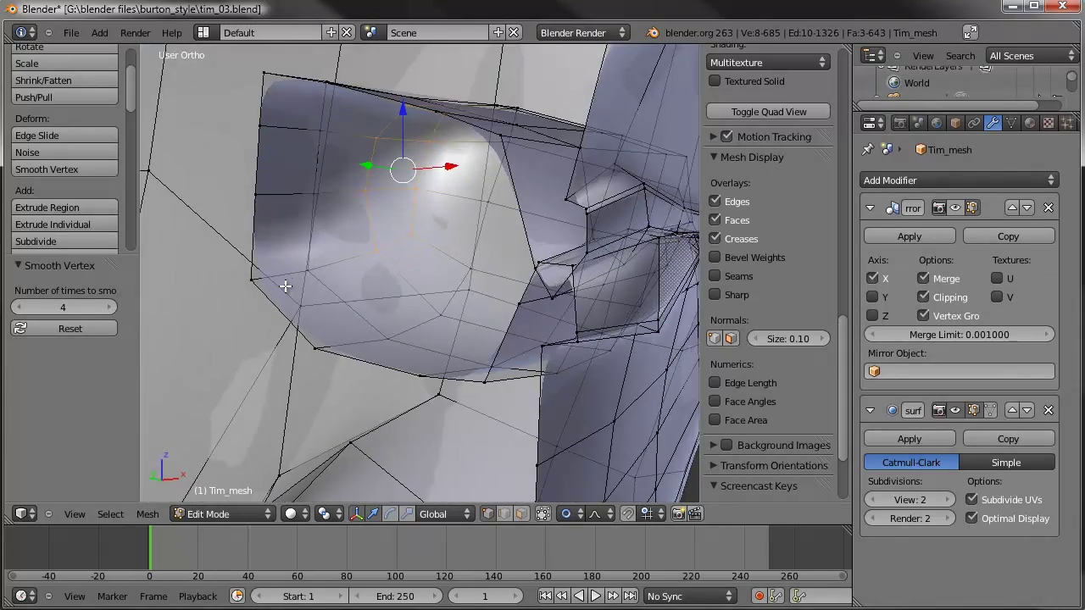
Step: Extrude the two lower faces of the cavity's back wall forward to start the tongue, and scale them 1.26 along Z
left_click(521, 514)
right_click(278, 236)
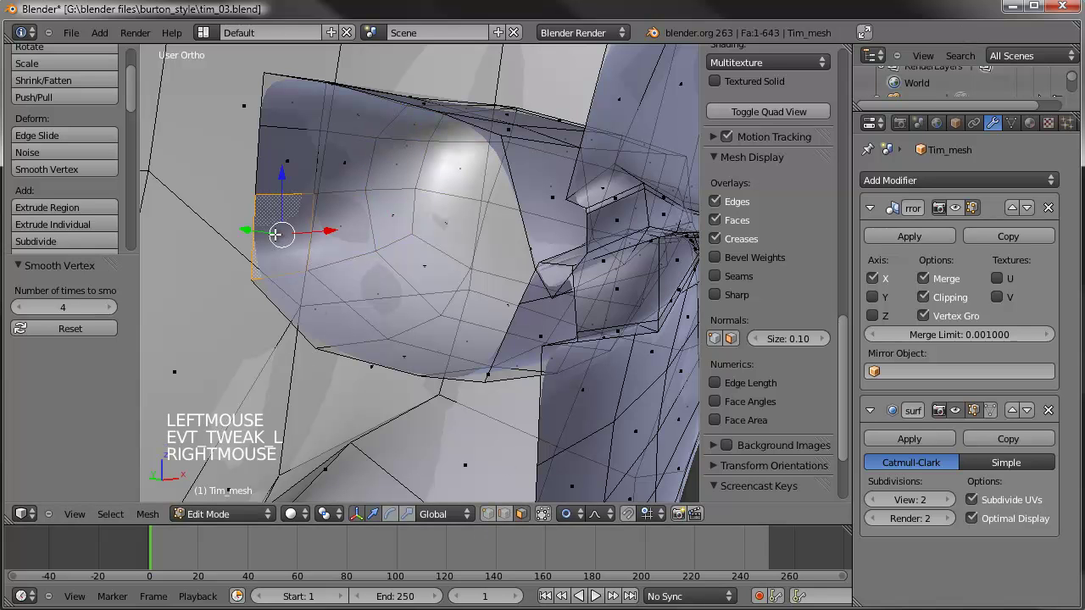
right_click(348, 225, "shift")
middle_click_drag(348, 224, 347, 248)
key("ctrl+KP_3")
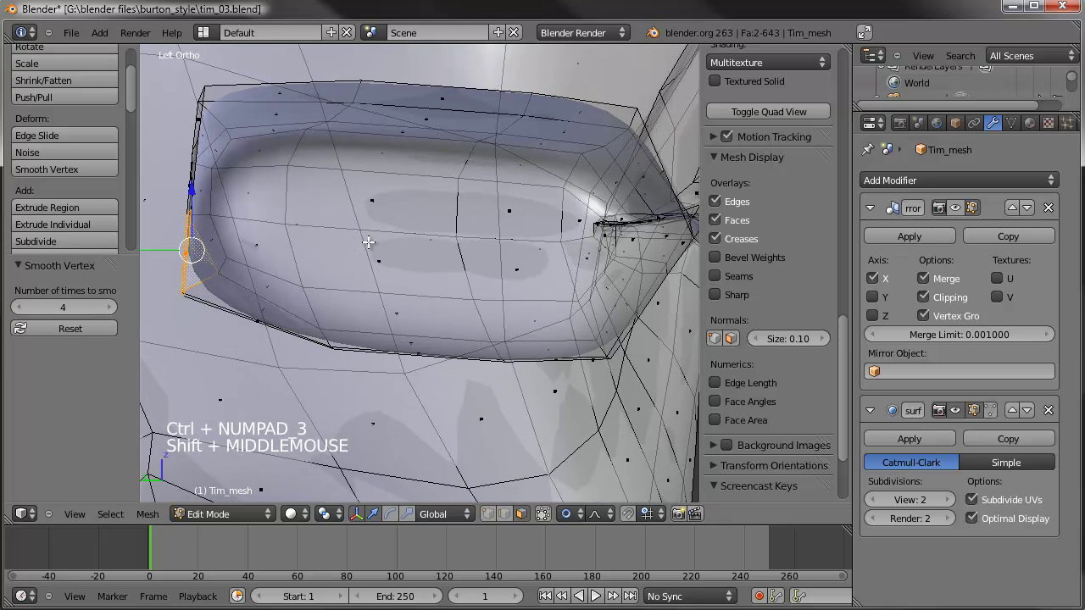
key("e")
left_click(375, 259)
key("s")
key("z")
left_click(391, 169)
middle_click_drag(391, 169, 231, 237)
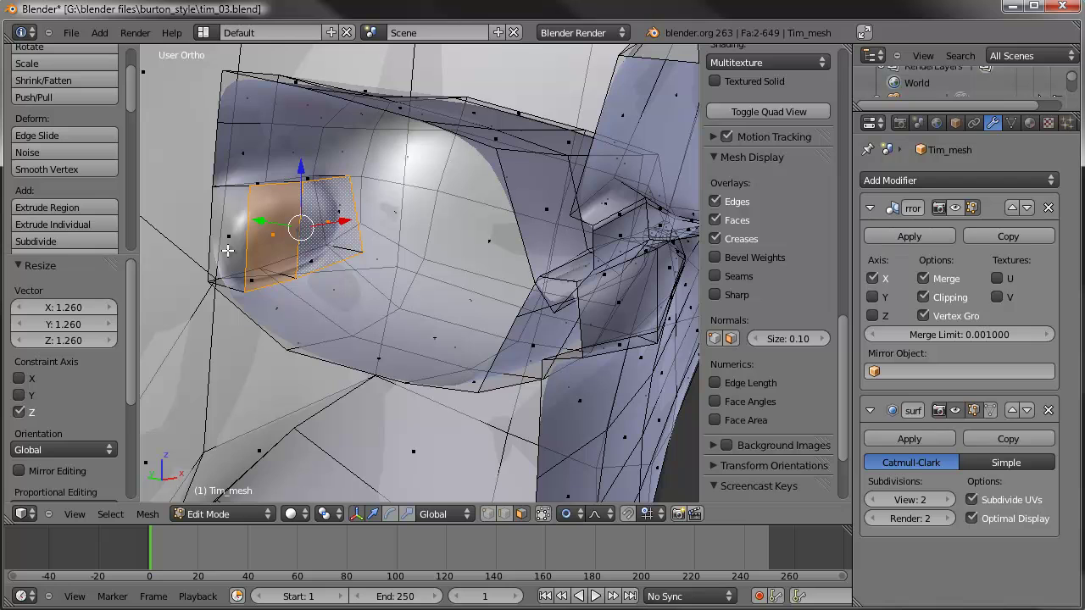
Step: Extrude the tongue's end faces further forward in side view, then move and tilt them
key("ctrl+KP_3")
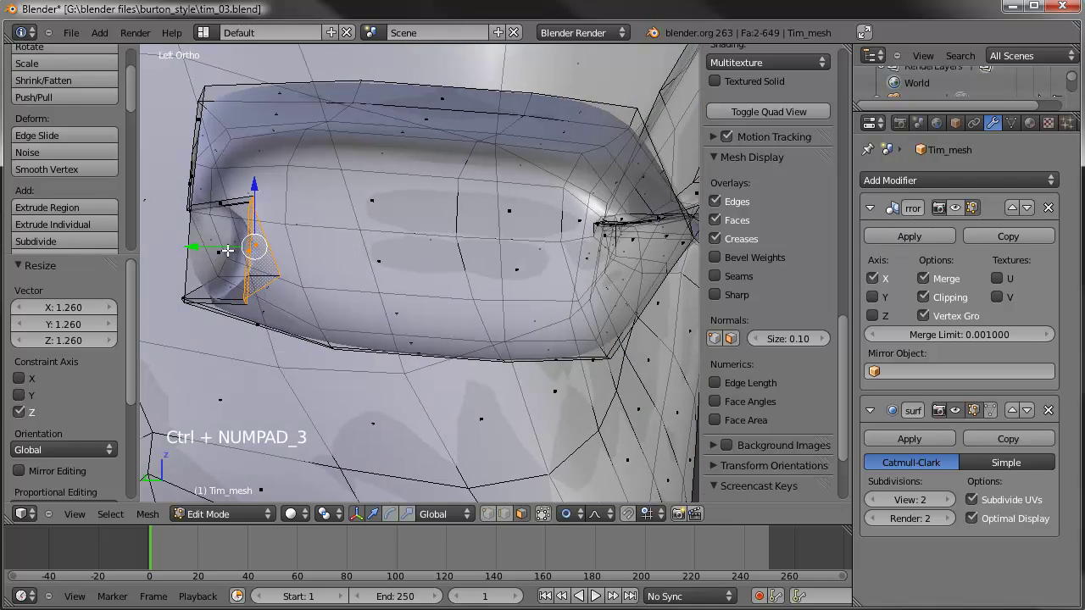
key("e")
left_click(330, 246)
key("g")
left_click(385, 245)
key("r")
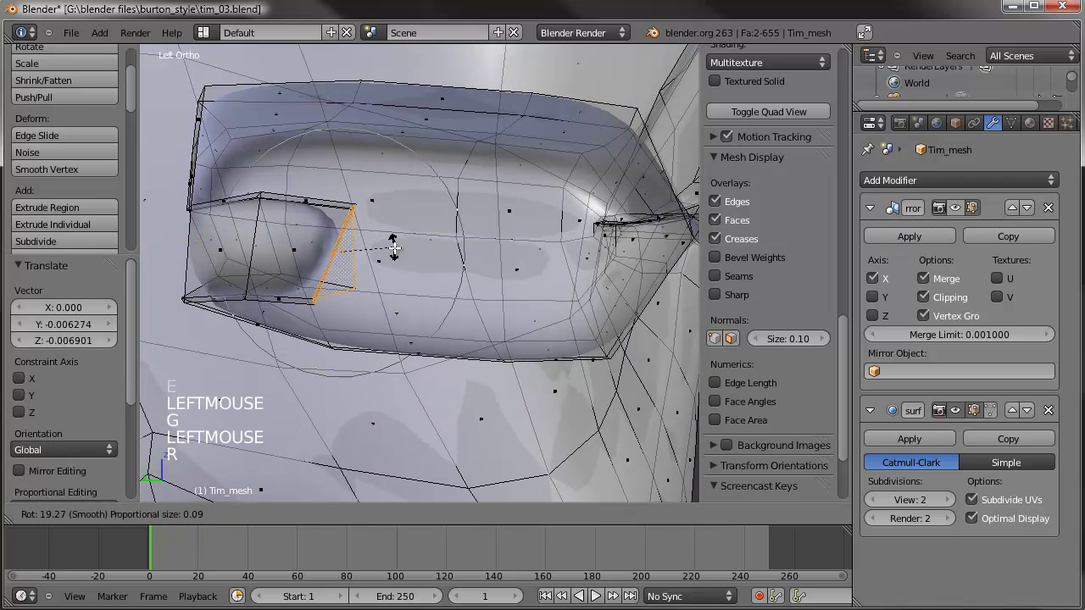
left_click(372, 245)
Step: Extrude another tongue section about 0.061 forward along Y and fine-tune the position of its end faces
key("e")
key("e")
left_click(466, 240)
key("g")
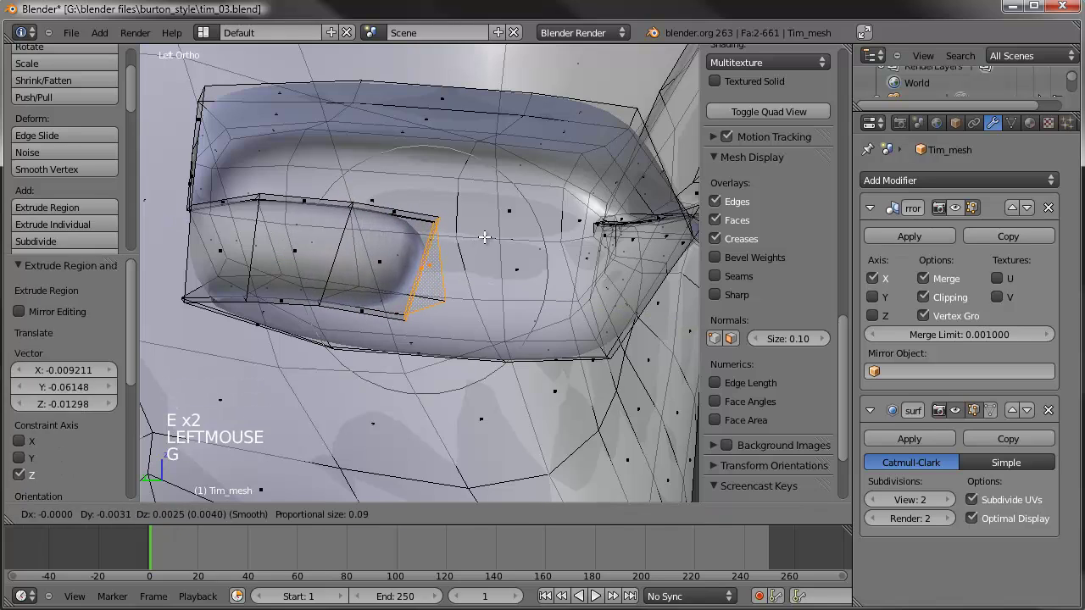
left_click(484, 237)
Step: Extrude the final section for the tongue's tip, then scale and reposition its end faces
key("e")
key("e")
key("s")
key("s")
left_click(583, 247)
key("g")
left_click(583, 247)
Step: Select two vertices on the outer side of the tongue tip and pull them back to round the corner
middle_click_drag(583, 247, 512, 336)
left_click(488, 514)
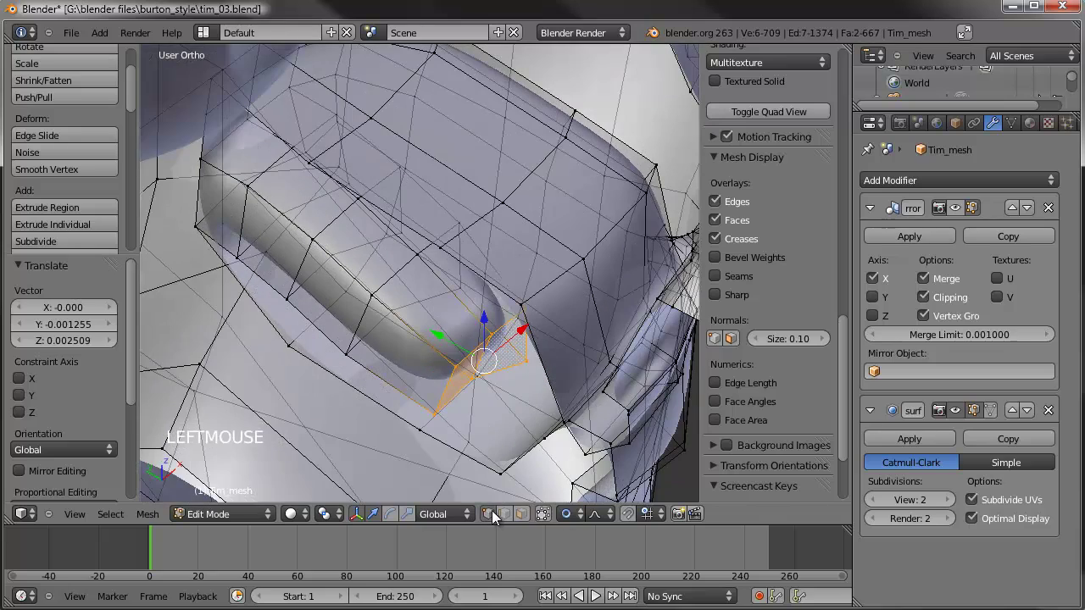
right_click_drag(525, 360, 519, 365)
right_click(519, 364)
middle_click_drag(519, 364, 461, 385, "shift")
right_click(492, 329, "shift")
left_click_drag(458, 342, 443, 332)
key("g")
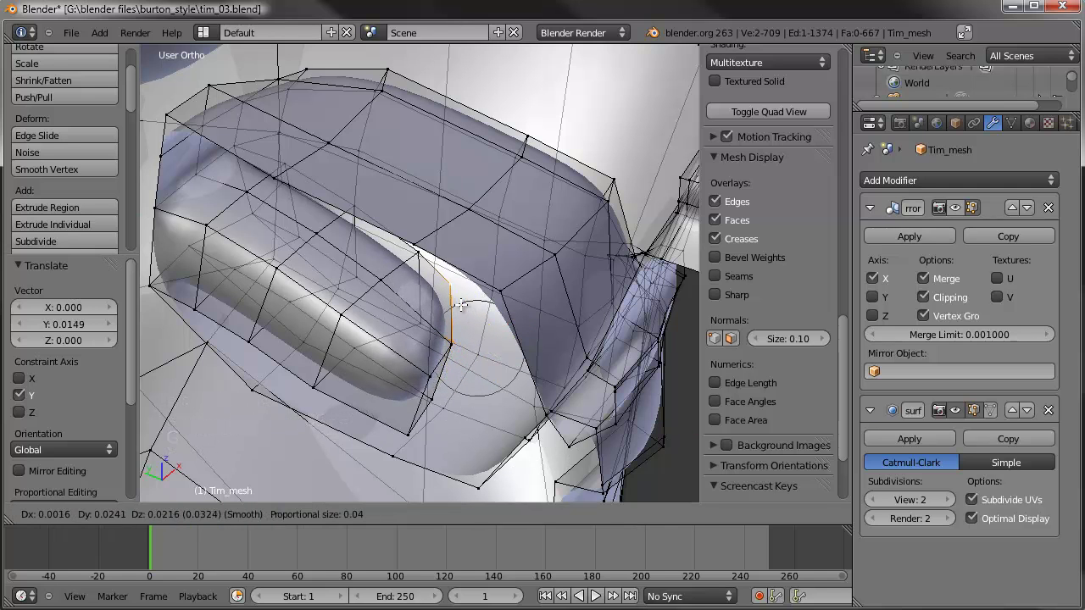
left_click(460, 305)
Step: Reposition the lower outer vertices of the tongue tip to round off its end
right_click(444, 288)
right_click(444, 288, "shift")
key("g")
right_click(440, 395)
right_click(440, 394)
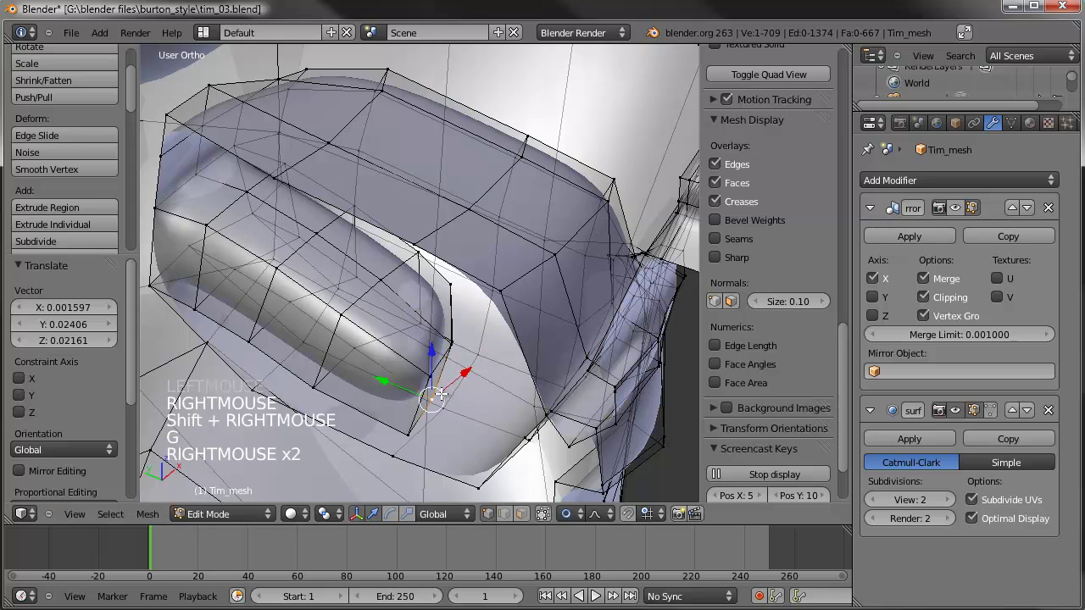
right_click(445, 341, "shift")
middle_click_drag(454, 341, 450, 314)
key("g")
left_click(483, 307)
Step: Select the tongue tip's two end faces and scale them along Z with proportional editing
key("a")
right_click(459, 354, "alt")
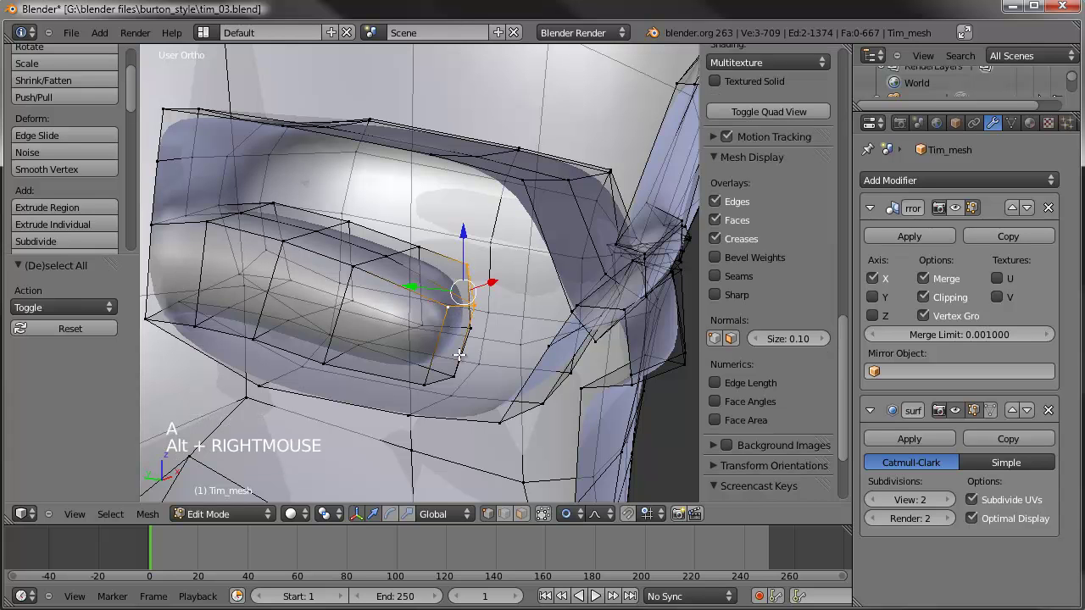
right_click(440, 376, "alt+shift")
key("s")
key("z")
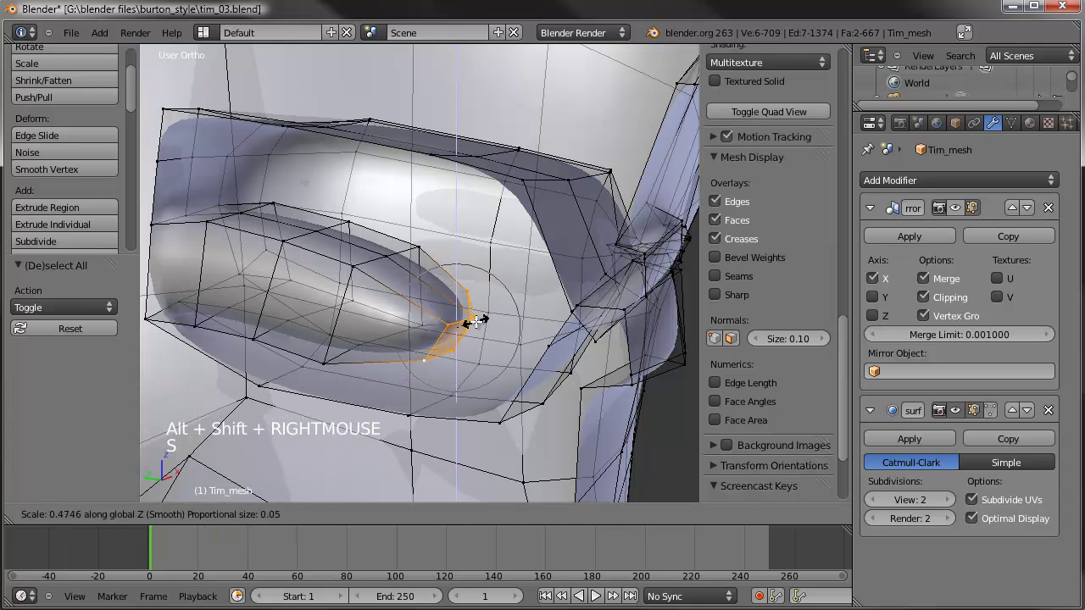
scroll(466, 328, "down", 1)
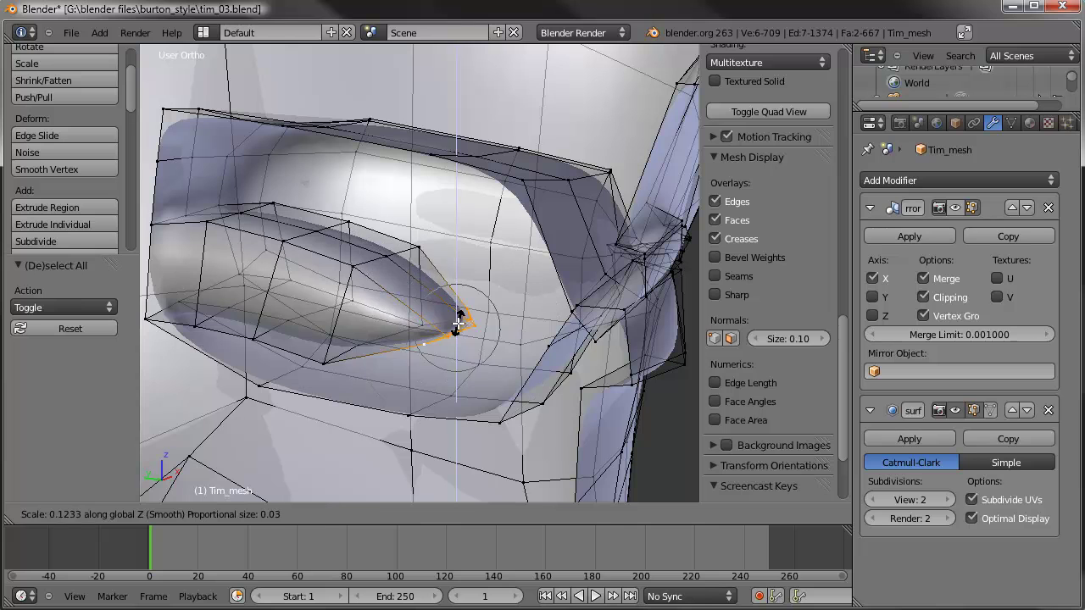
right_click(462, 322)
key("s")
key("s")
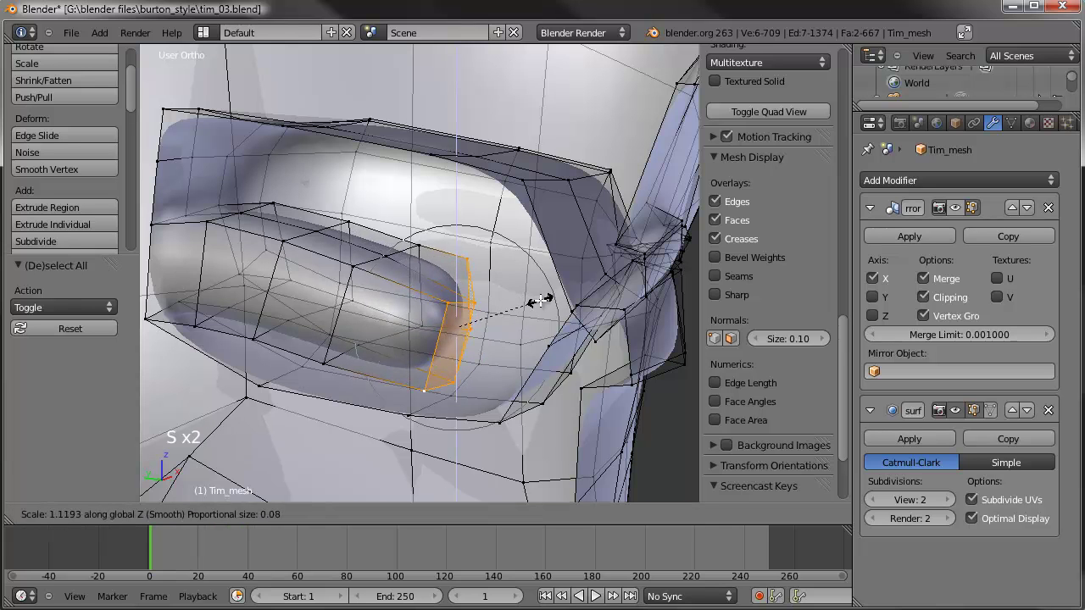
left_click(503, 323)
Step: Rotate the tongue tip about 21° around X to bend the tongue downward, and lower it slightly
key("r")
left_click(514, 307)
key("g")
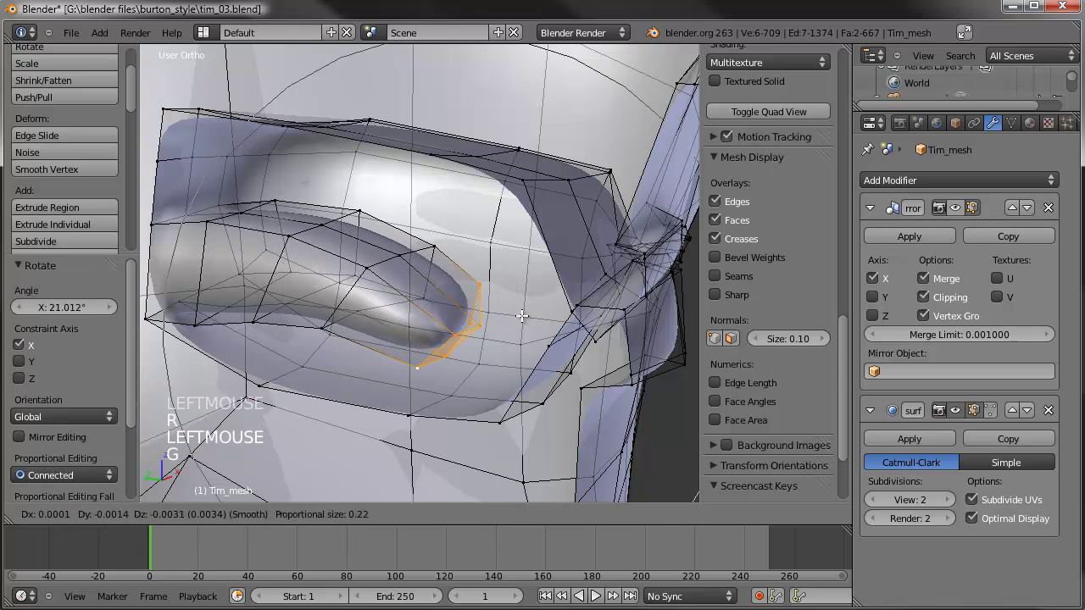
left_click(513, 310)
Step: Select the three vertices of the lengthwise row on top of the tongue and move them slightly down along Z
middle_click_drag(513, 311, 314, 254)
right_click(297, 259)
right_click(260, 202, "shift")
middle_click_drag(259, 201, 286, 216)
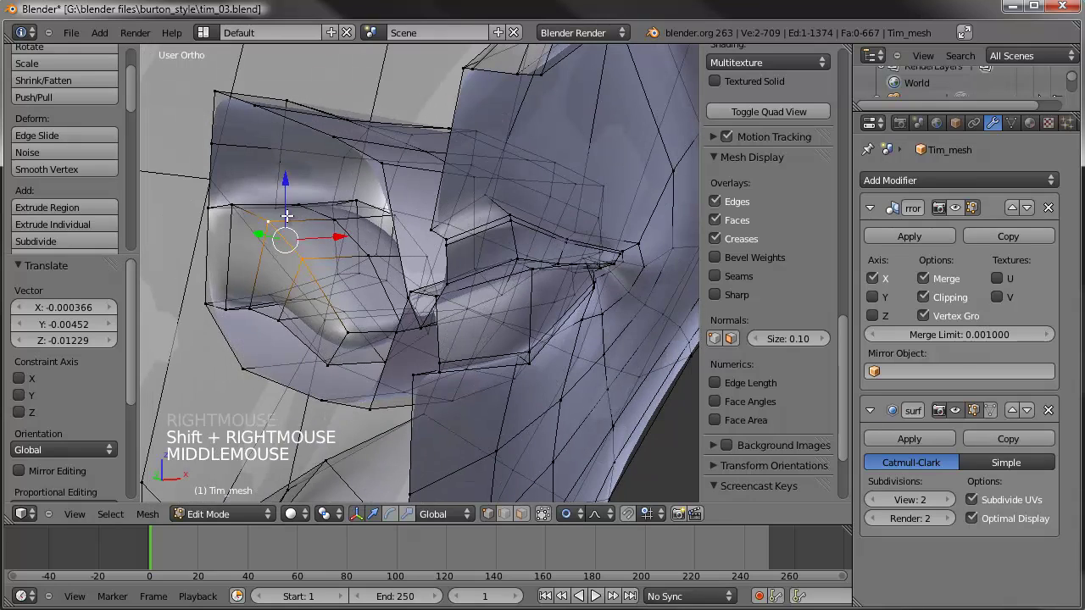
key("g")
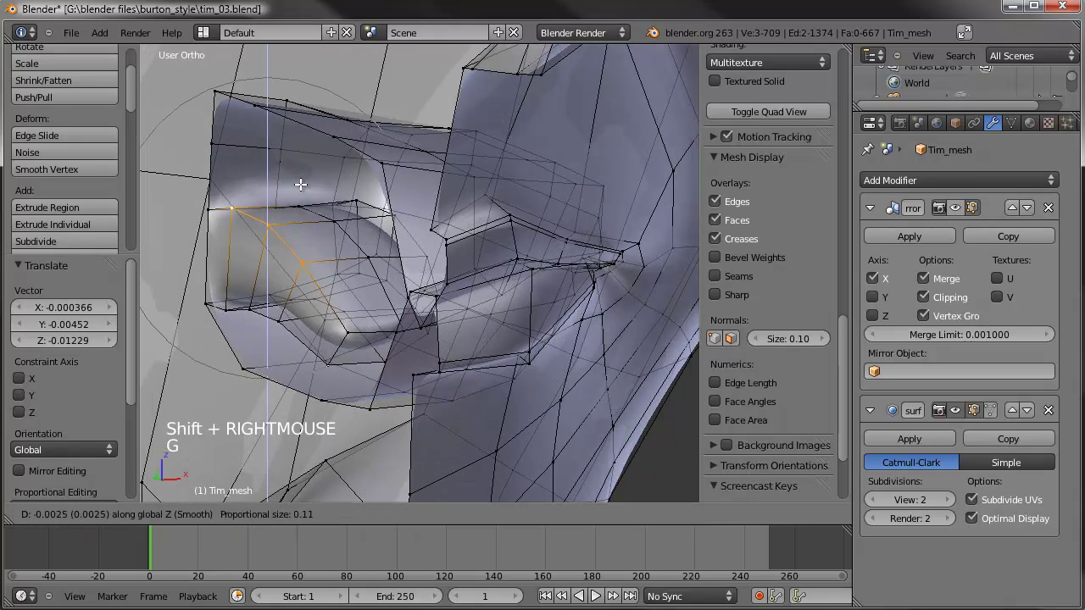
left_click(299, 193)
Step: Adjust the vertices along the tongue's outer upper edge to smooth its contour
right_click(341, 215)
right_click(307, 197, "shift")
left_click_drag(390, 222, 360, 209)
key("g")
left_click(358, 212)
Step: Delete the four side faces of the tongue that lie along the mirror plane
middle_click_drag(357, 212, 314, 250)
left_click(520, 504)
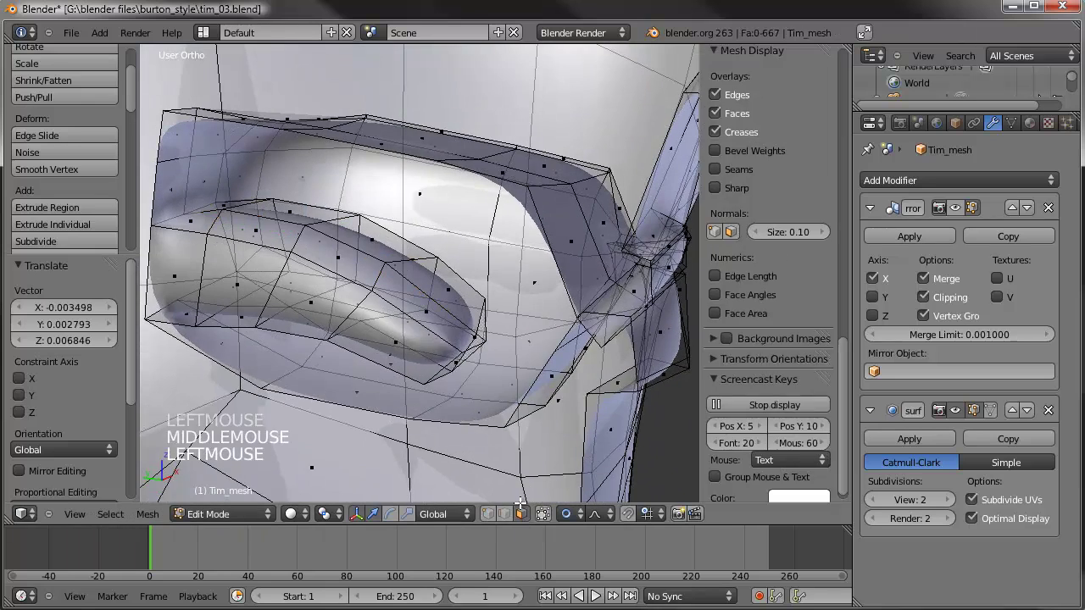
right_click(393, 348)
right_click(292, 311, "shift")
right_click(239, 273, "shift")
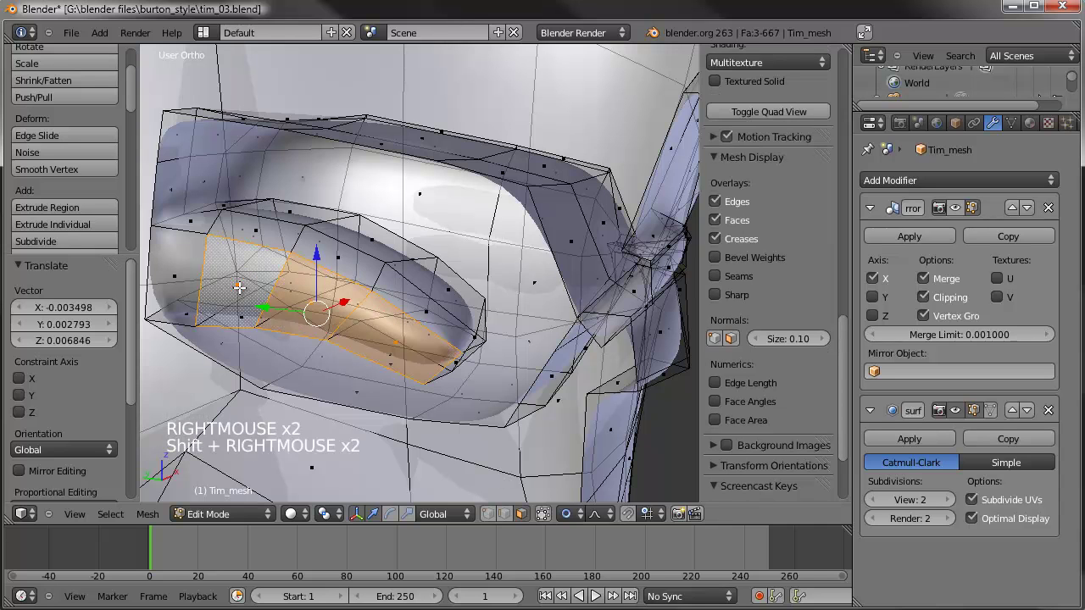
right_click(176, 278, "shift")
key("Delete")
key("Down")
key("Down")
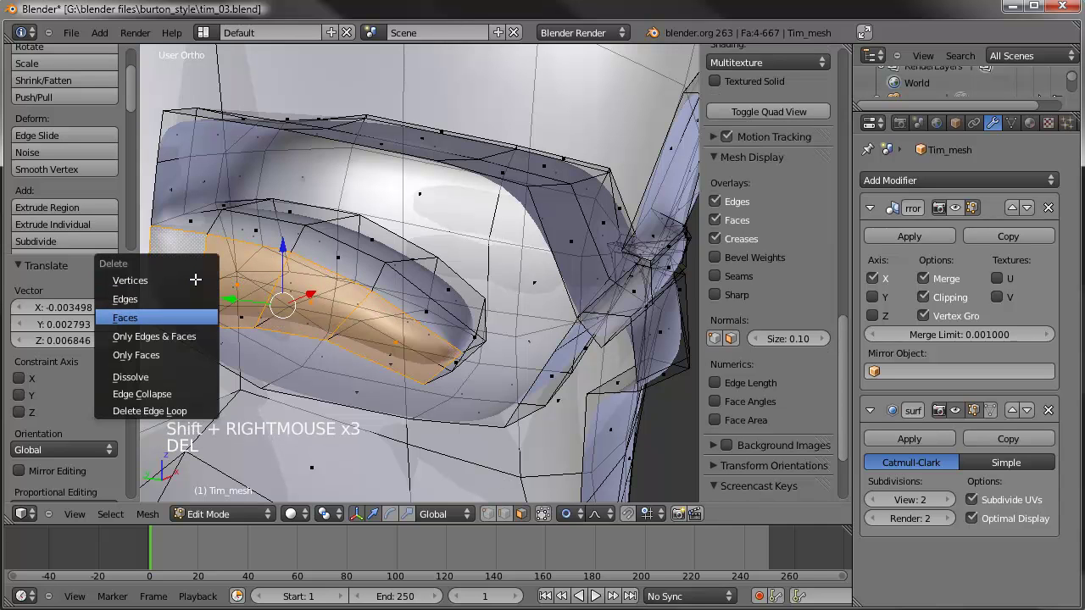
key("Return")
Step: Enable the Mirror modifier's viewport display and inspect the mirrored mouth in wireframe shading
scroll(197, 276, "down", 3)
middle_click_drag(197, 277, 356, 263)
left_click(956, 206)
middle_click_drag(475, 271, 683, 271)
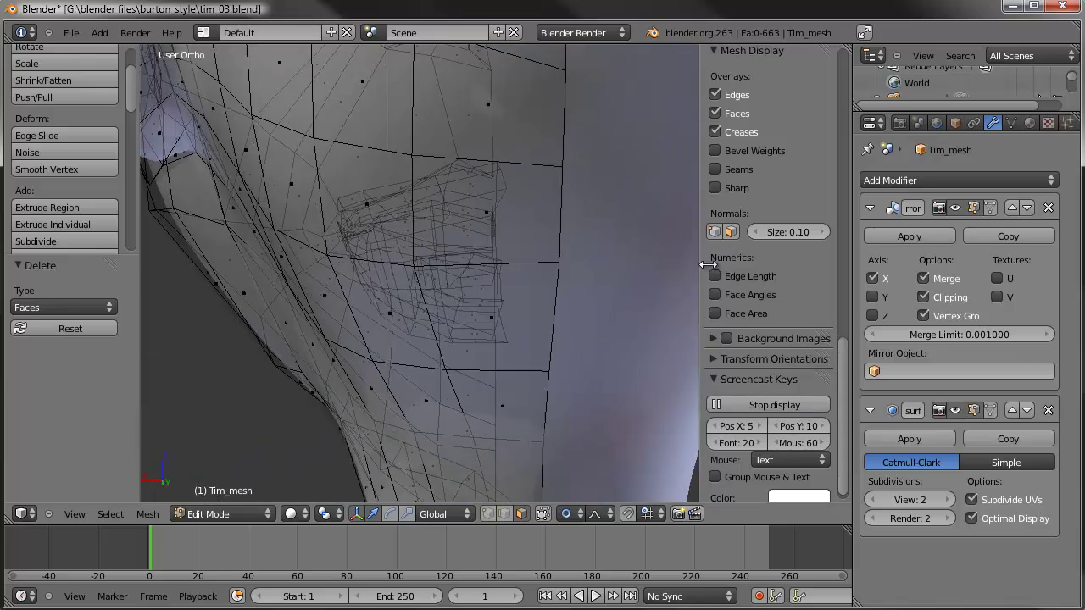
scroll(610, 293, "down", 1)
key("z")
middle_click_drag(610, 294, 515, 396)
scroll(571, 336, "up", 2)
key("Tab")
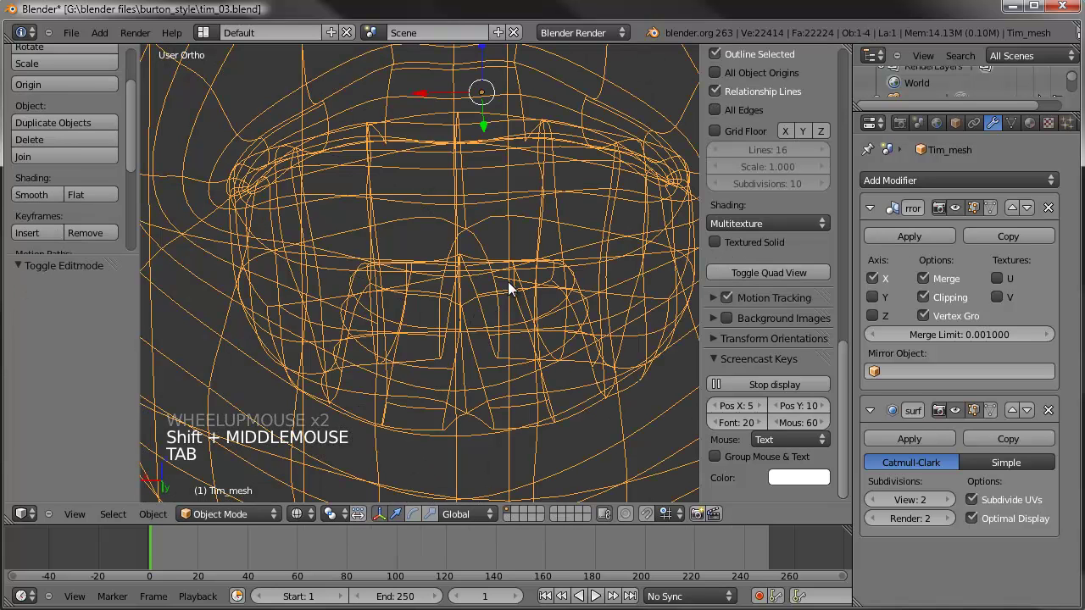
key("Tab")
key("Tab")
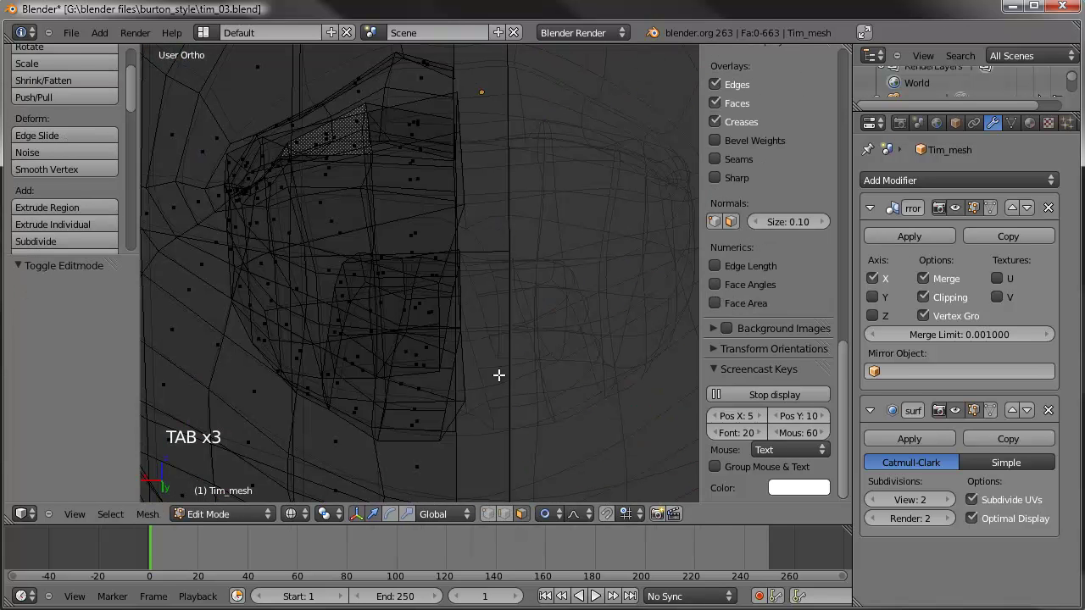
Step: Select the head's centre-line edge loop and, with proportional editing disabled, flatten it to a scale of 0 along X
right_click(449, 250, "alt")
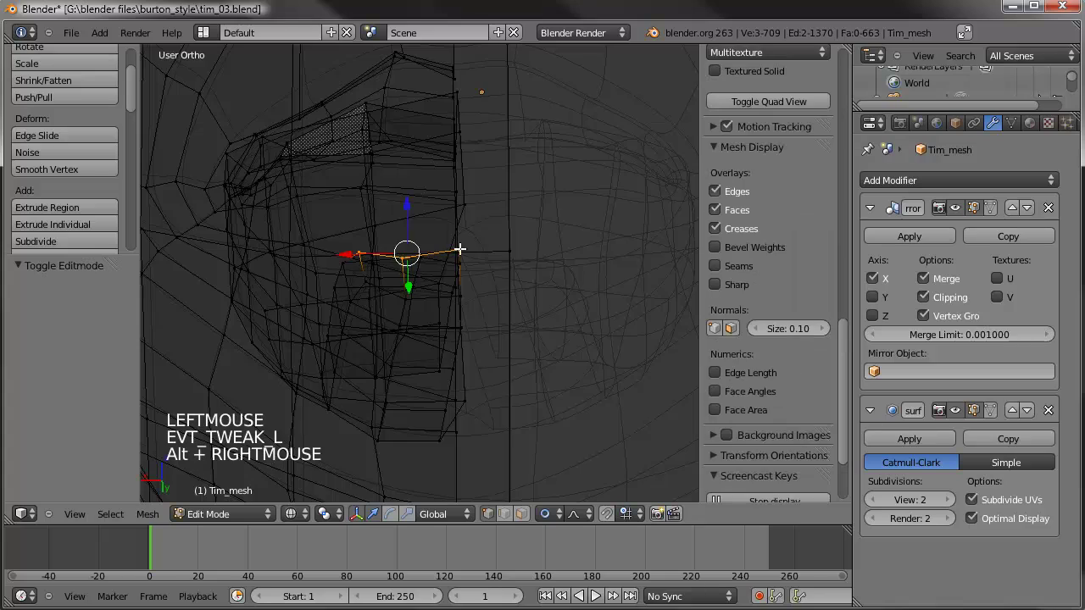
right_click(447, 243, "alt")
middle_click_drag(447, 243, 500, 245)
key("KP_1")
scroll(482, 245, "down", 5)
scroll(515, 232, "up", 3)
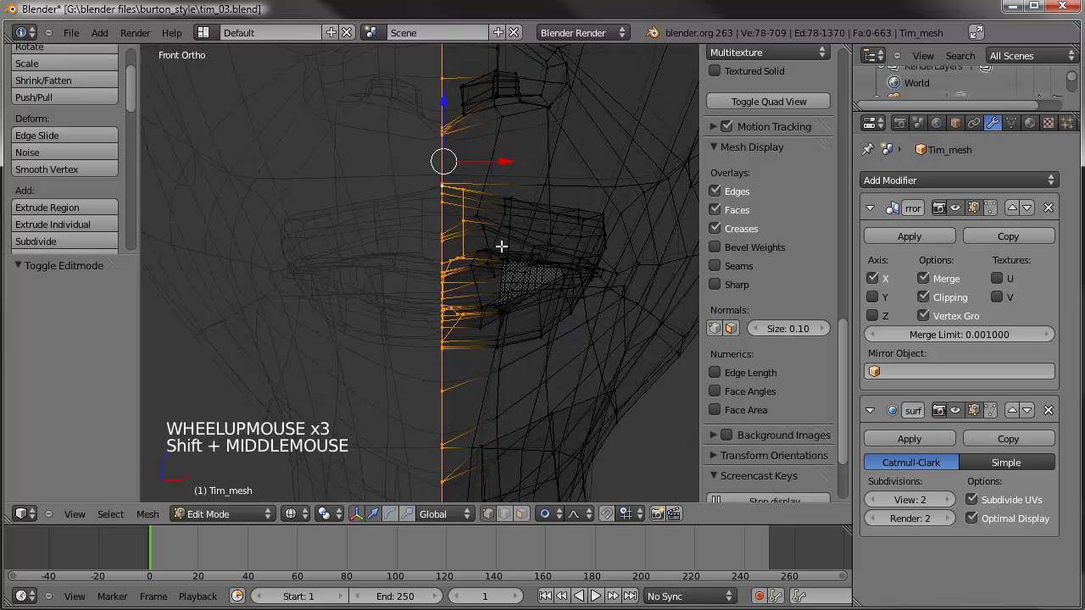
left_click(555, 515)
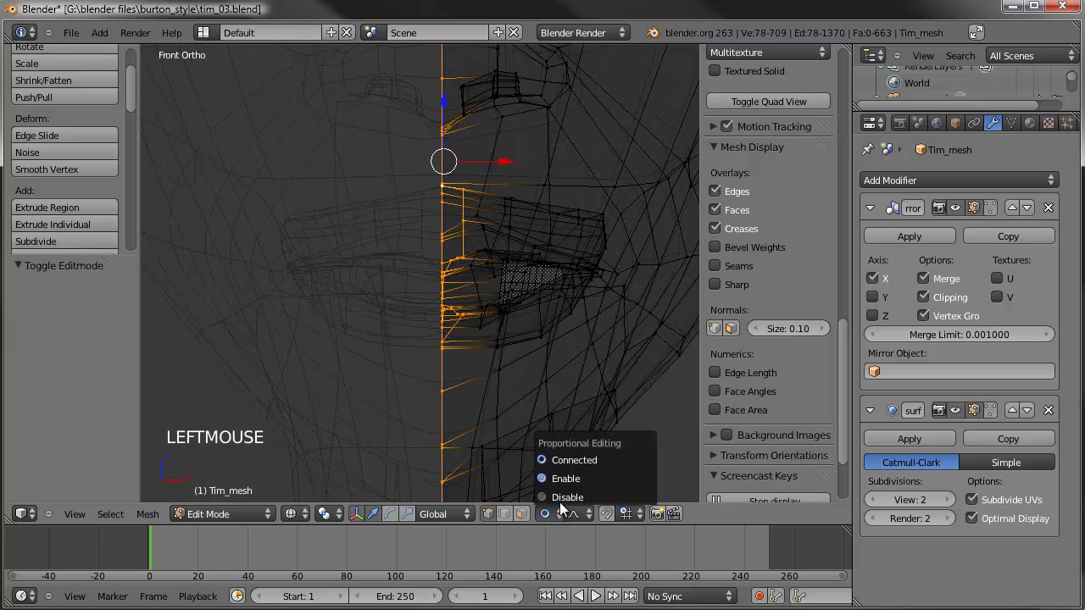
left_click(564, 497)
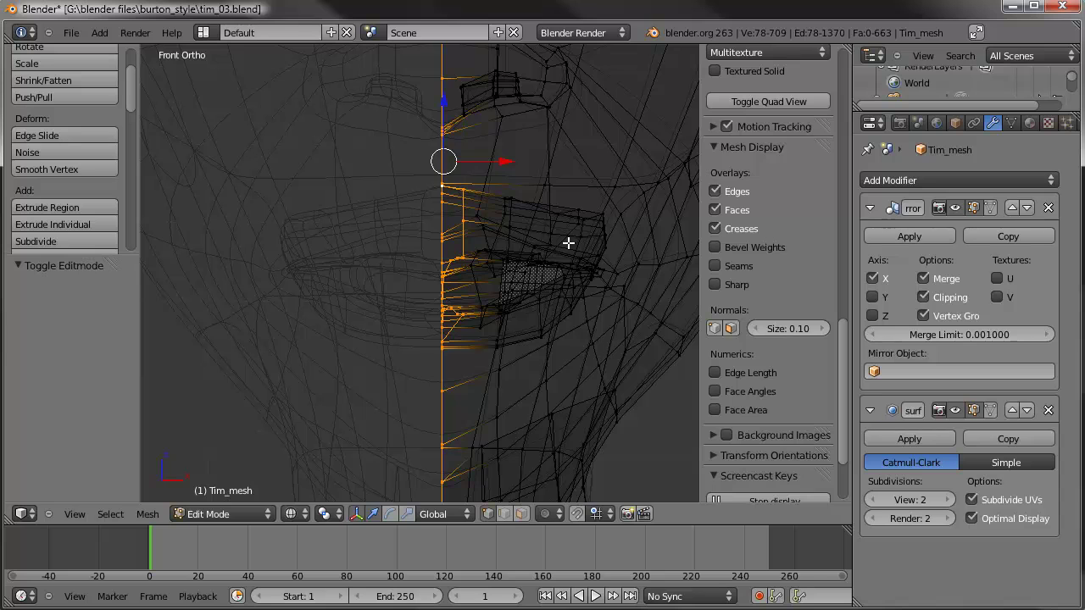
key("s")
key("x")
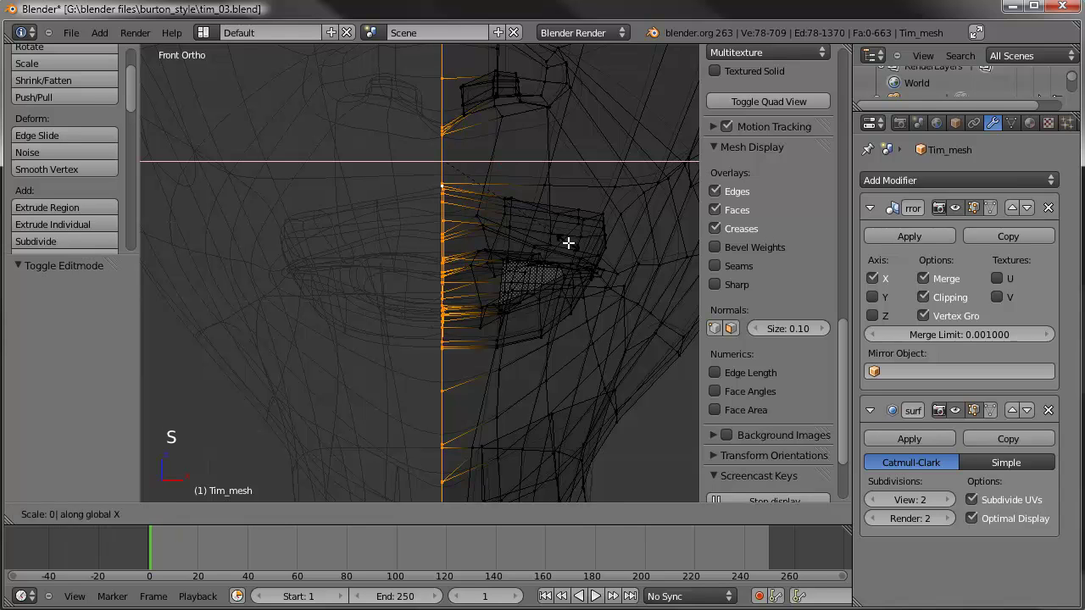
key("Return")
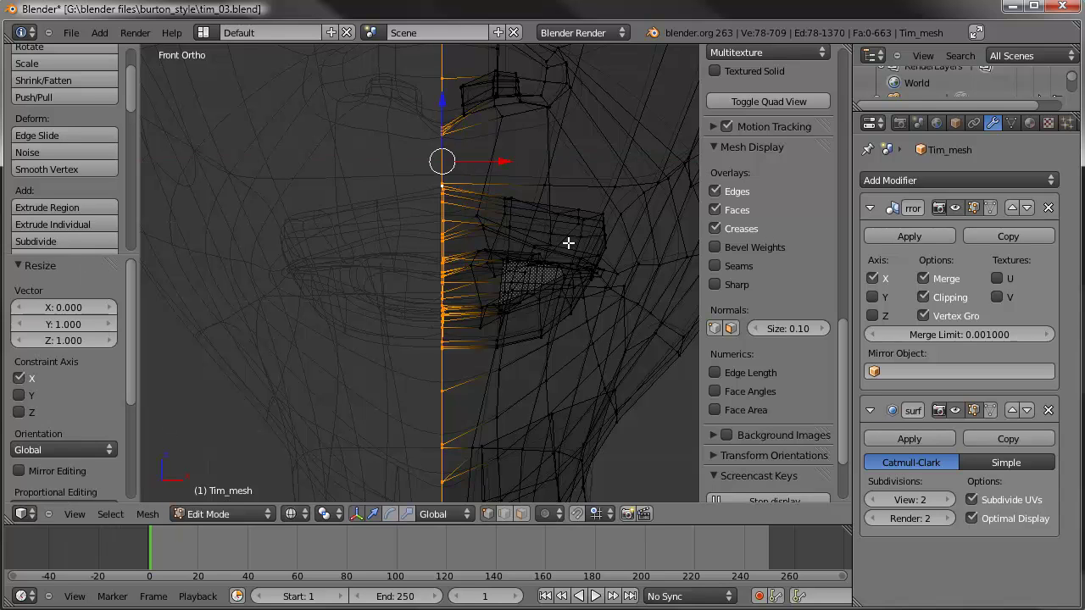
Step: Move the flattened centre loop sideways onto the mirror plane
scroll(568, 243, "up", 5)
key("g")
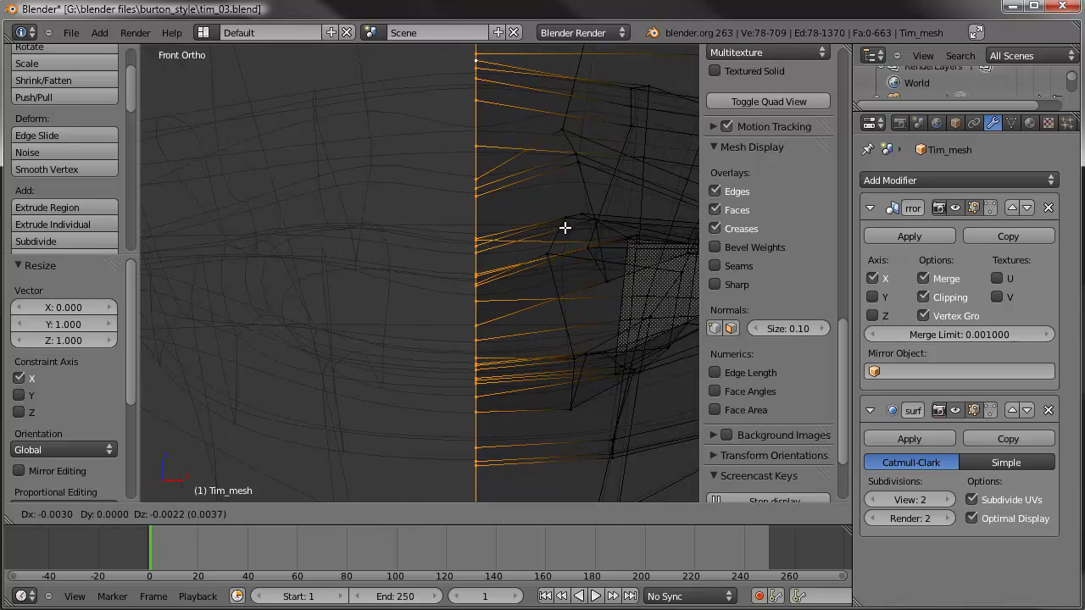
left_click(564, 226)
Step: Select the three stray inner-mouth vertices beside the centre line and move them toward the mirror plane
scroll(564, 225, "down", 4)
middle_click_drag(405, 226, 523, 248)
scroll(443, 250, "up", 5)
right_click(567, 246)
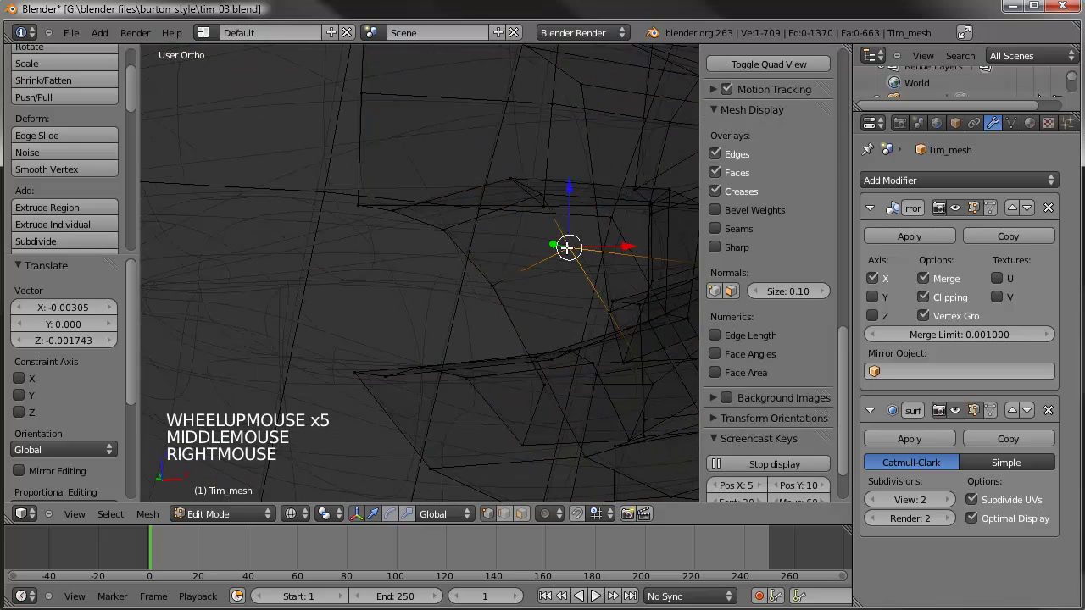
right_click(528, 184, "shift")
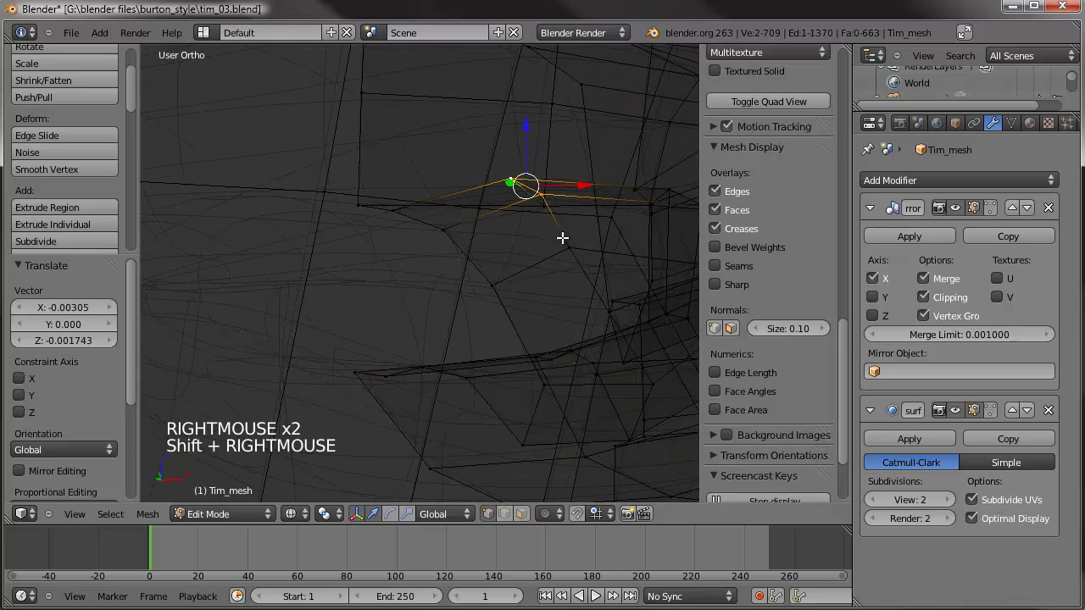
middle_click_drag(621, 229, 598, 225)
key("g")
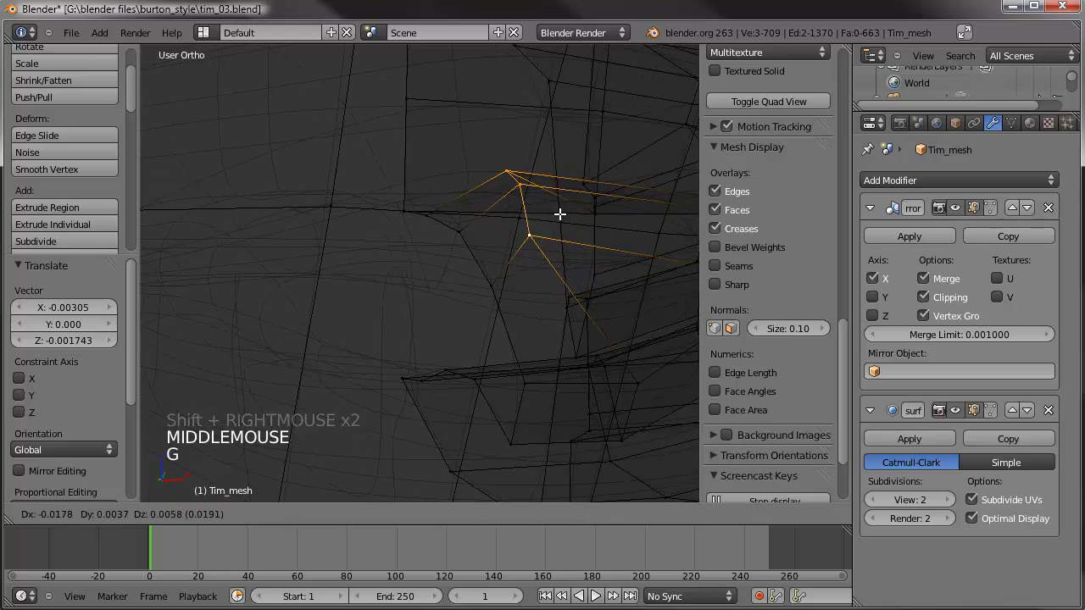
left_click(553, 205)
Step: Inspect the smoothed inner mouth mesh in Object Mode
scroll(525, 221, "down", 3)
key("Tab")
middle_click_drag(430, 252, 472, 331)
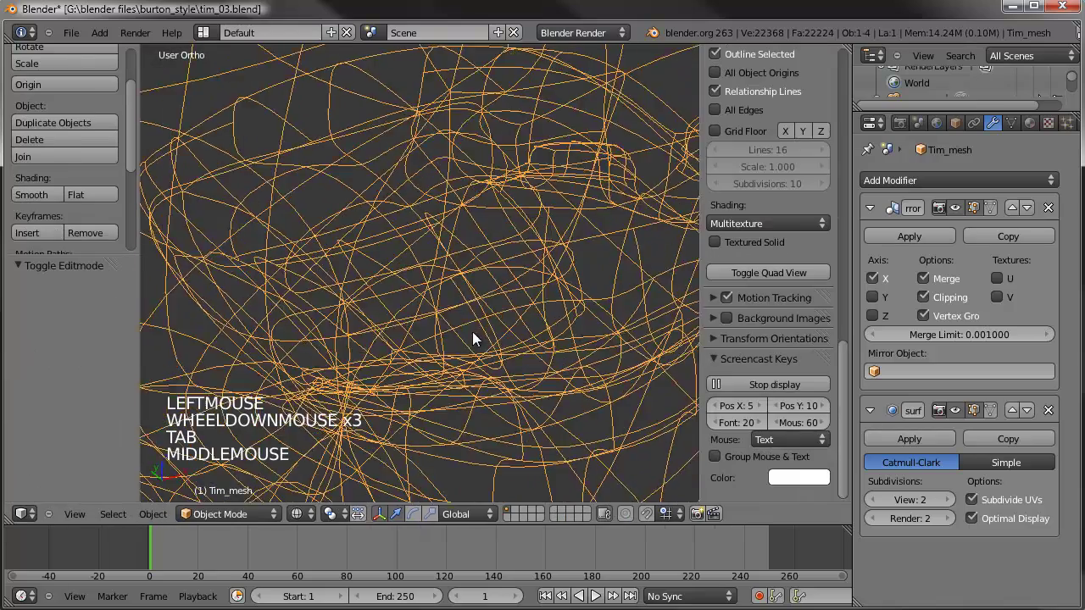
key("Tab")
Step: In face selection mode, select the four faces at the back of the mouth cavity beside the centre line
middle_click_drag(394, 278, 371, 288)
middle_click_drag(370, 288, 383, 250)
left_click(518, 514)
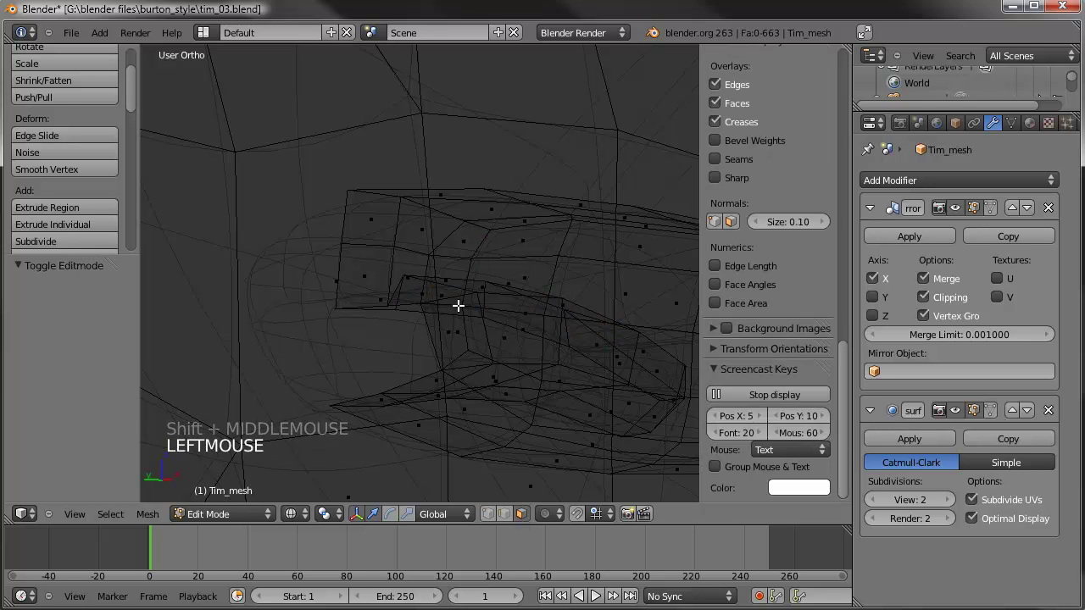
right_click(416, 241)
right_click(404, 272, "shift")
right_click(365, 272, "shift")
right_click(367, 229, "shift")
middle_click_drag(367, 229, 403, 245)
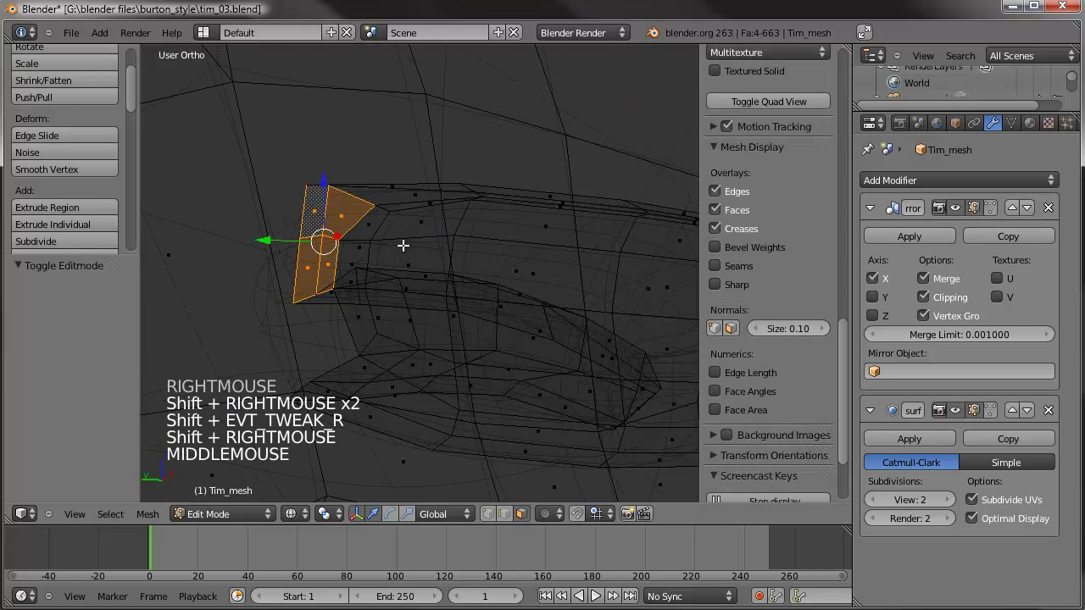
Step: From the side view, extrude the four selected faces backward toward the throat and rotate the new end
key("KP_3")
key("ctrl+KP_3")
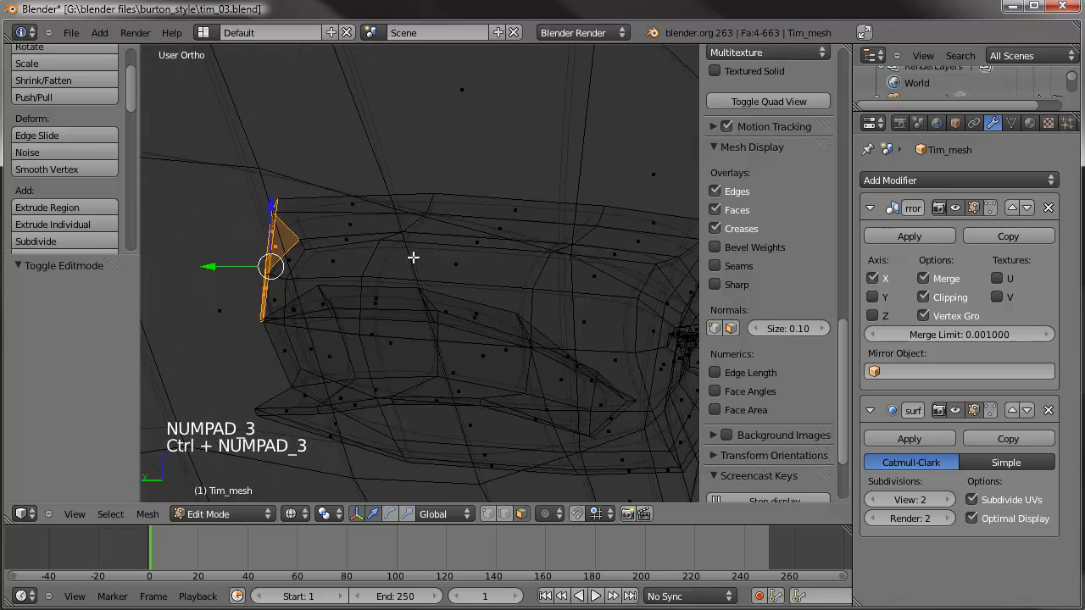
scroll(415, 254, "down", 3)
middle_click_drag(416, 251, 550, 254, "shift")
key("e")
key("e")
key("e")
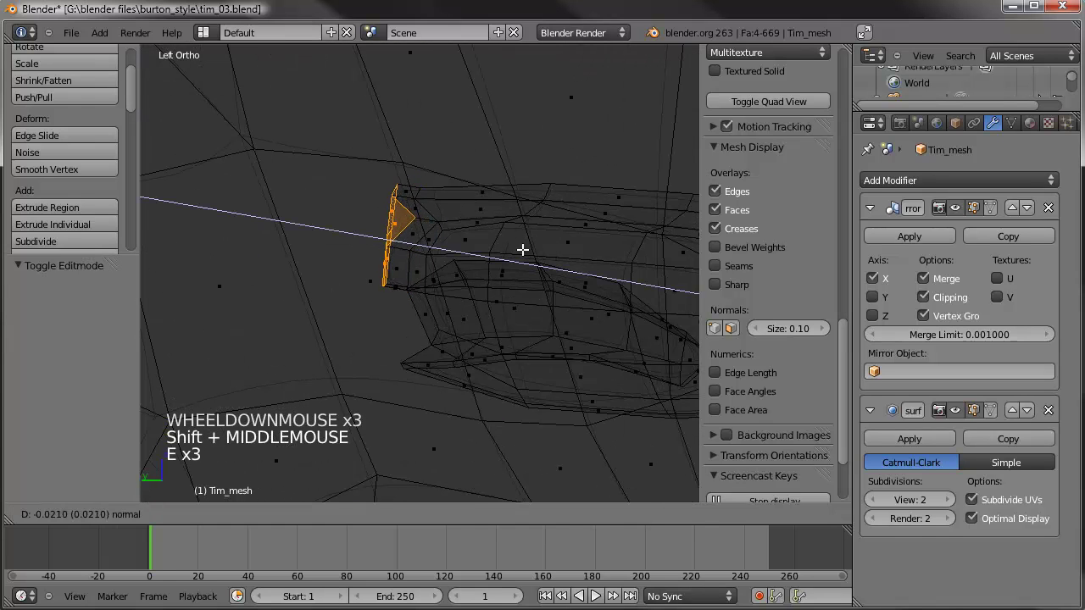
left_click(519, 248)
key("r")
left_click(528, 216)
Step: Extrude the throat faces a second time, scale the end to 0.402 and lower it slightly
key("g")
key("s")
key("s")
key("e")
key("e")
key("s")
key("s")
left_click(372, 266)
key("g")
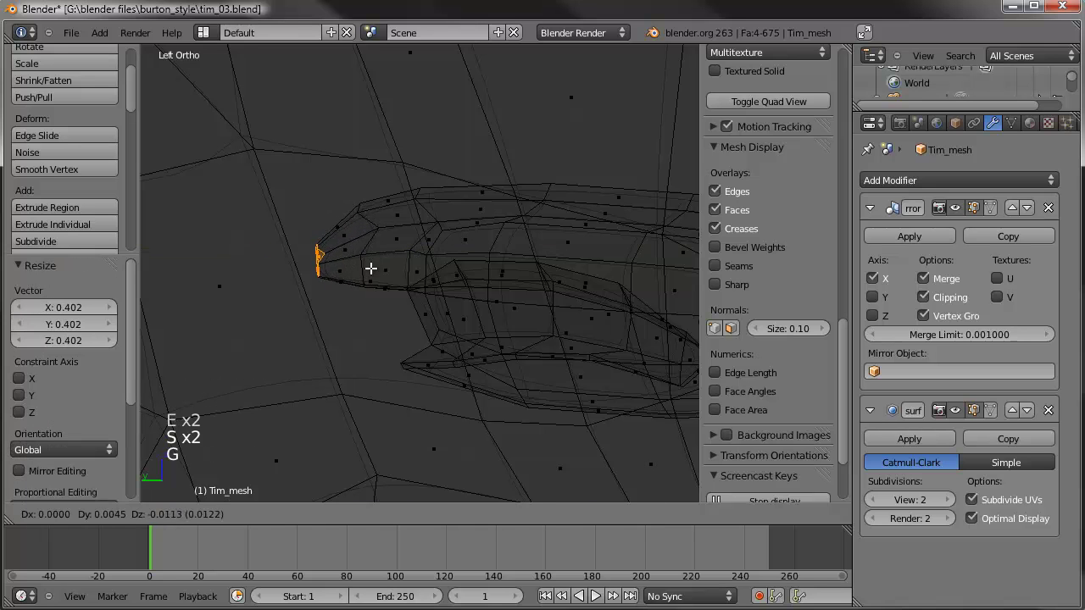
left_click(369, 276)
Step: Move the narrowed throat end about 0.023 along X toward the mirror plane
middle_click_drag(455, 259, 395, 260)
scroll(544, 225, "up", 2)
middle_click_drag(545, 226, 446, 236)
key("g")
left_click(542, 241)
Step: Inset the throat face beside the centre line by extruding it in place and scaling it to 0.57
middle_click_drag(542, 242, 515, 225)
right_click(471, 237)
scroll(548, 223, "up", 2)
key("e")
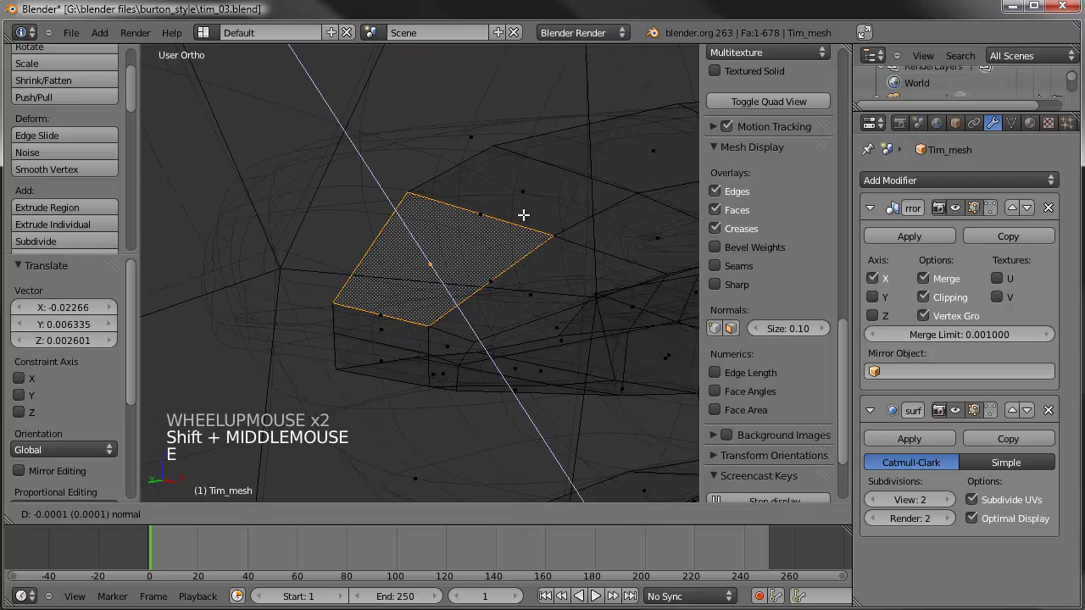
key("s")
key("s")
left_click(500, 231)
middle_click_drag(501, 231, 486, 252)
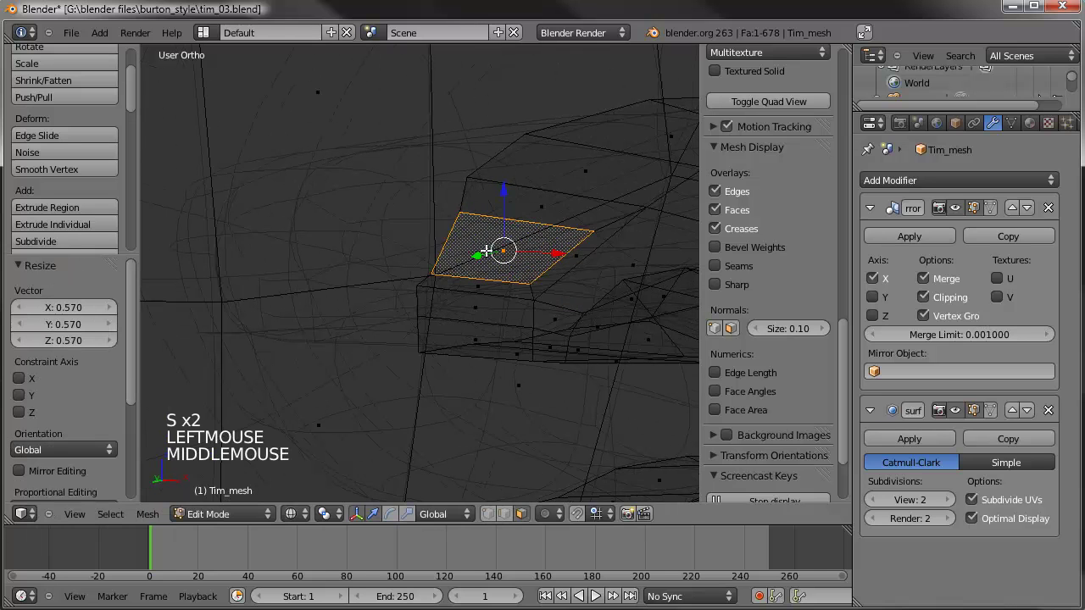
Step: Move the inset face along X toward the mirror plane and fine-tune its position
left_click_drag(569, 252, 527, 247)
middle_click_drag(376, 245, 482, 247)
key("g")
left_click(484, 249)
Step: Extrude the inset face about 0.015, rotate it about 17° around X and scale it to 0.834
key("e")
key("e")
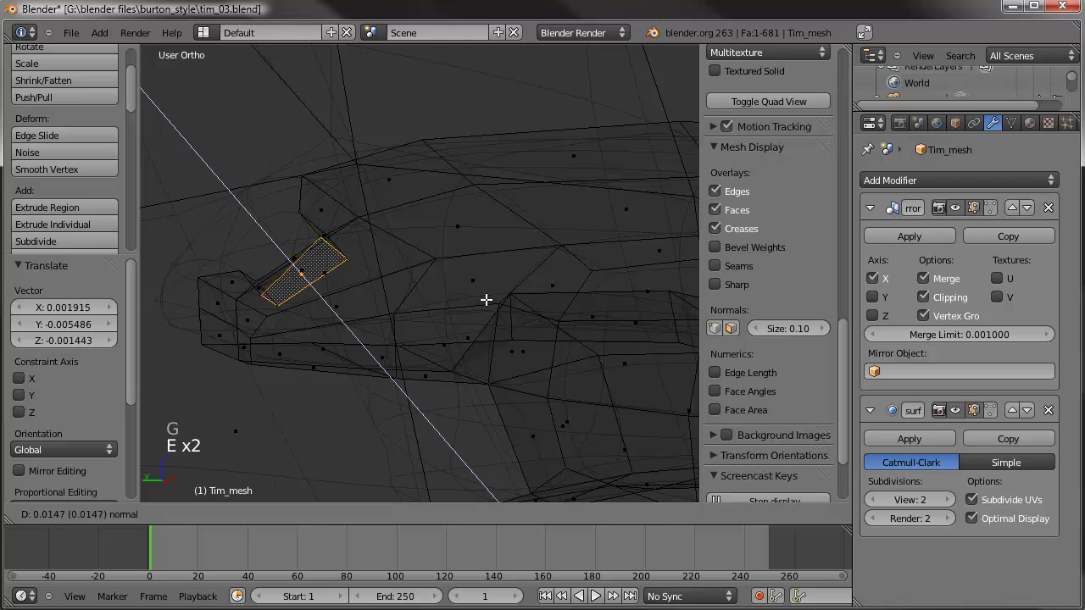
left_click(488, 297)
key("r")
key("x")
left_click(507, 317)
key("g")
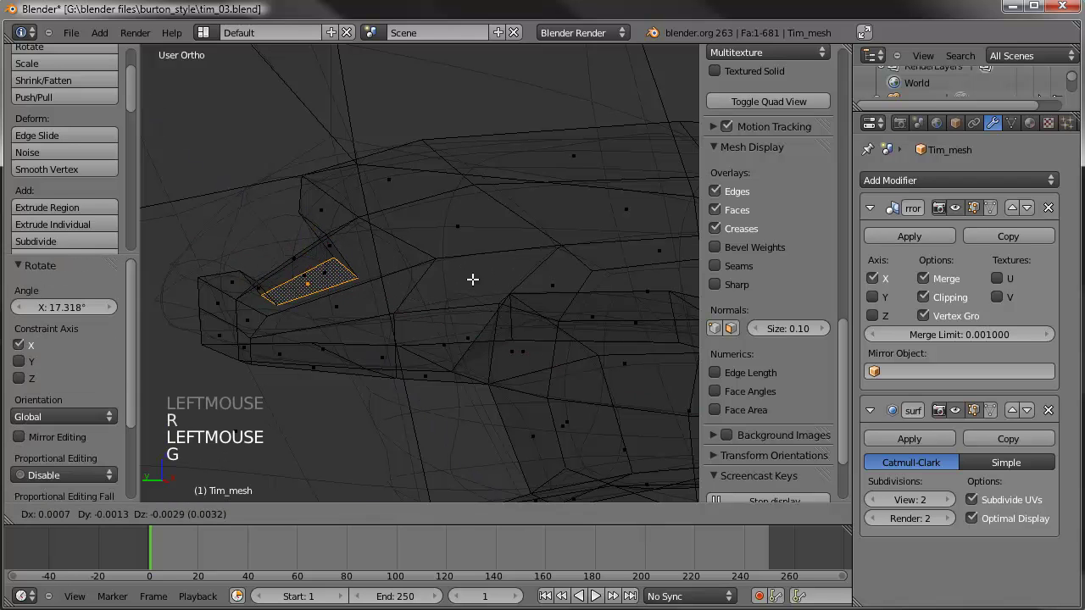
key("s")
key("s")
left_click(441, 290)
Step: Extrude the hanging uvula face further downward and scale its end to 0.526
middle_click_drag(428, 292, 335, 315)
scroll(566, 308, "up", 2)
key("e")
key("e")
key("e")
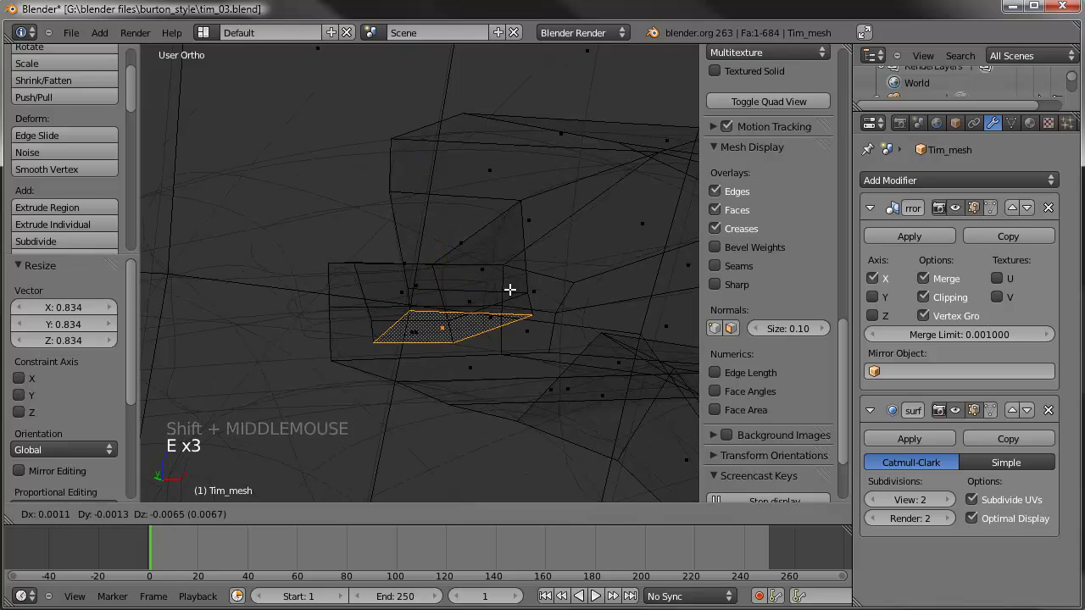
left_click(514, 300)
key("s")
key("s")
left_click(493, 301)
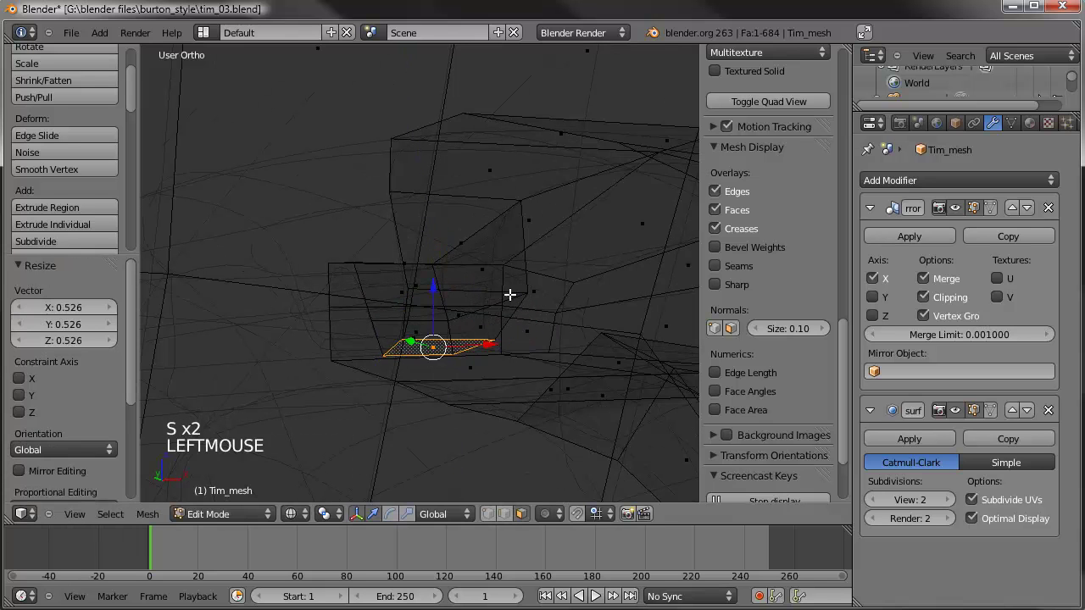
Step: In vertex selection mode, move the uvula's upper and middle edge loops along X toward the mirror plane
middle_click_drag(509, 293, 456, 289)
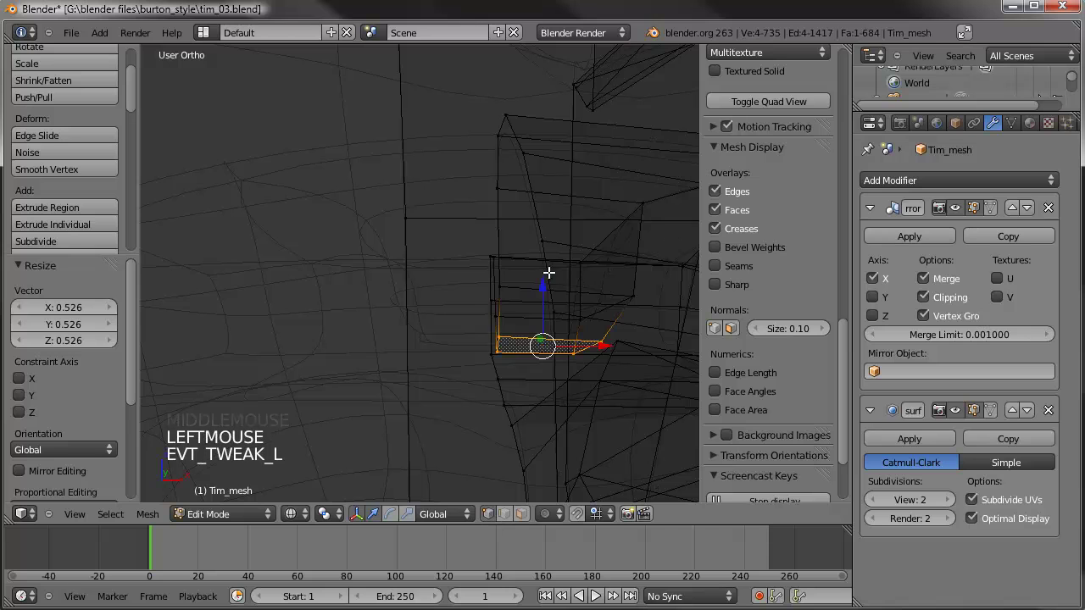
right_click(521, 198, "alt")
right_click(521, 200, "alt")
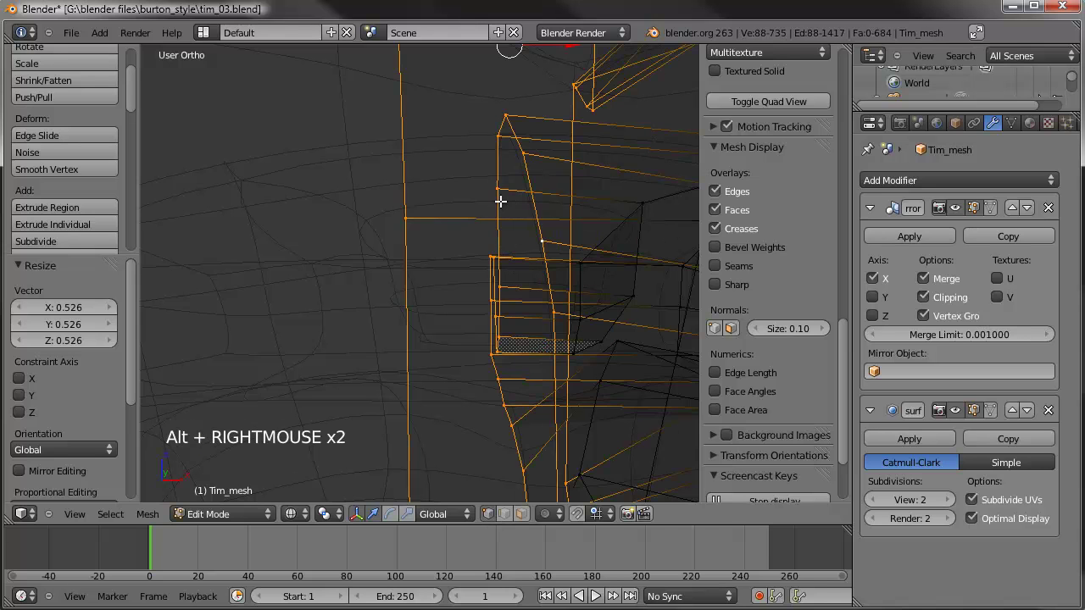
right_click(513, 195, "alt")
left_click_drag(615, 232, 551, 225)
right_click(542, 317, "alt")
left_click_drag(617, 307, 552, 321)
key("a")
middle_click_drag(552, 321, 583, 299)
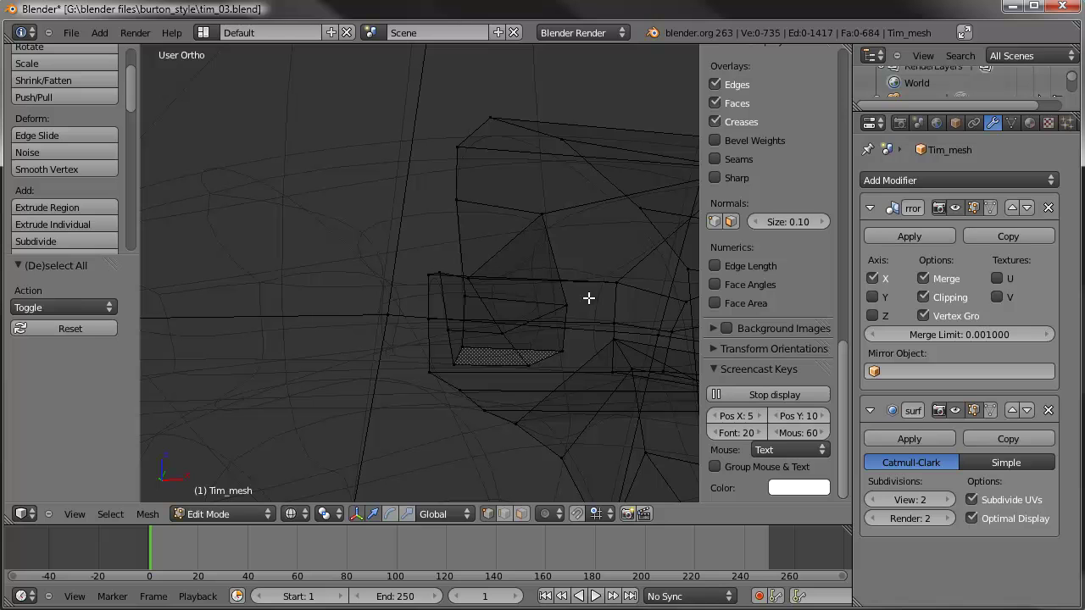
Step: Turn on the edit-cage display for both the Mirror and Subdivision Surface modifiers
middle_click_drag(514, 300, 512, 303)
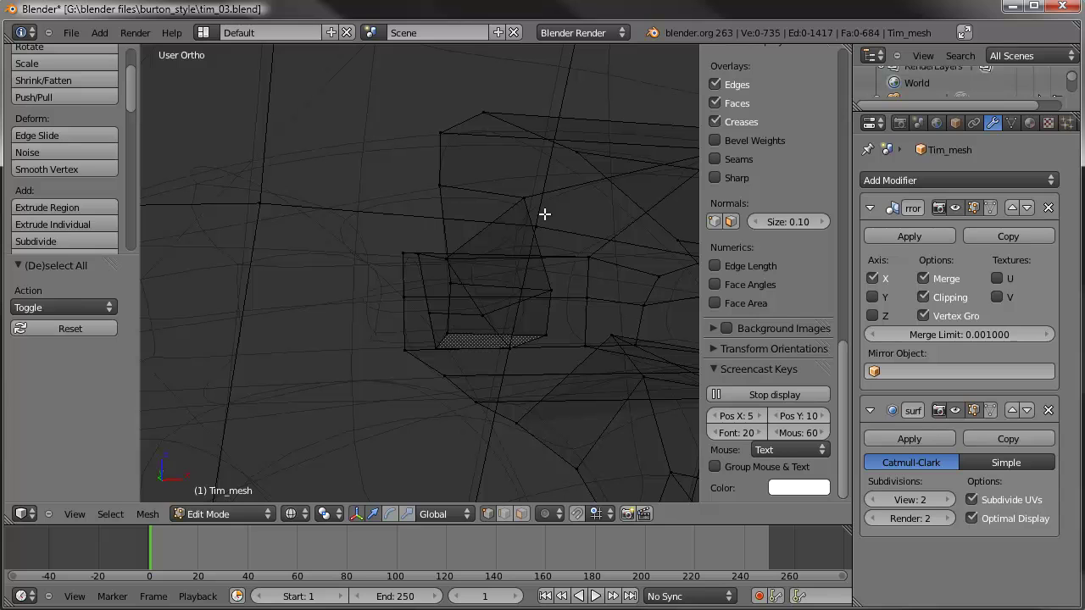
left_click(991, 210)
mouse_move(495, 285)
middle_mouse_down()
mouse_move(489, 270)
mouse_move(435, 307)
mouse_move(457, 271)
mouse_move(446, 273)
middle_mouse_up()
scroll(438, 308, "down", 10)
scroll(446, 293, "up", 7)
scroll(459, 266, "up", 1)
scroll(461, 263, "up", 2)
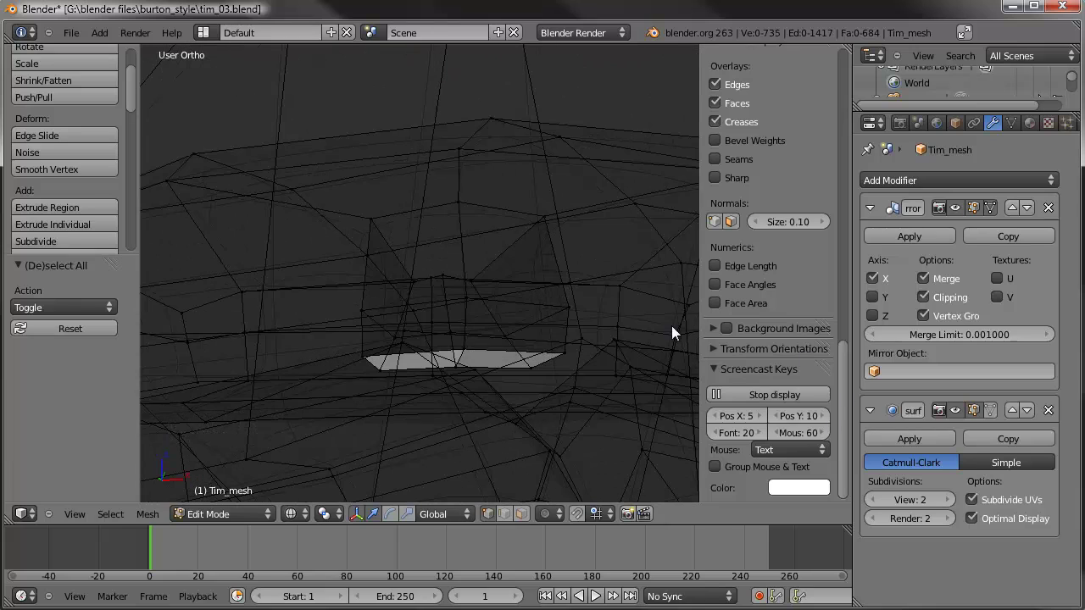
left_click(988, 409)
scroll(629, 349, "up", 1)
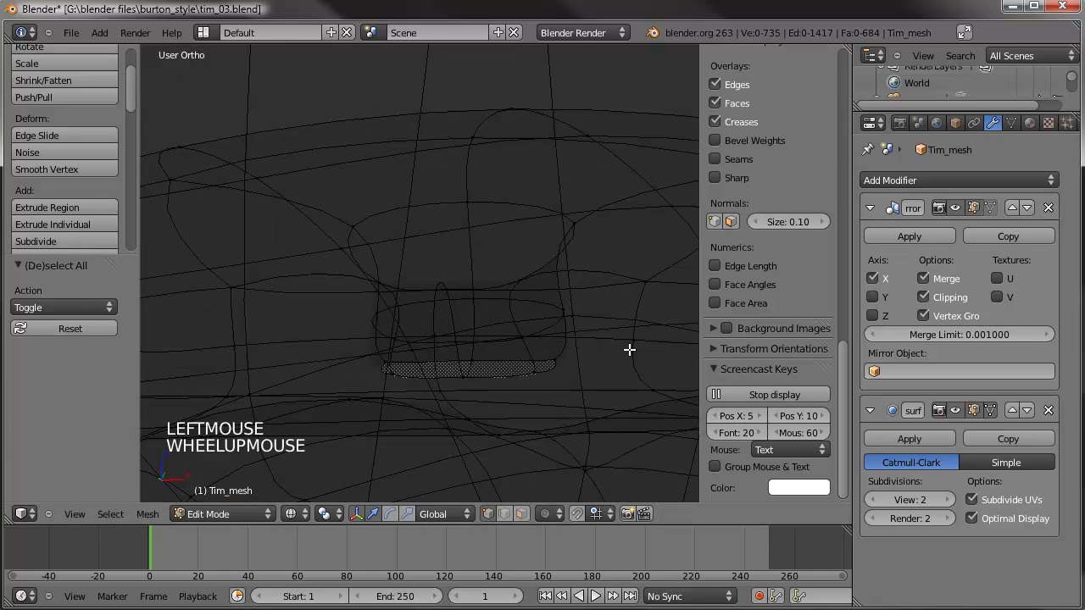
Step: Raise the uvula's upper edge loop by about 0.008 along Z and shift it slightly toward the centre
right_click(569, 223, "alt")
key("g")
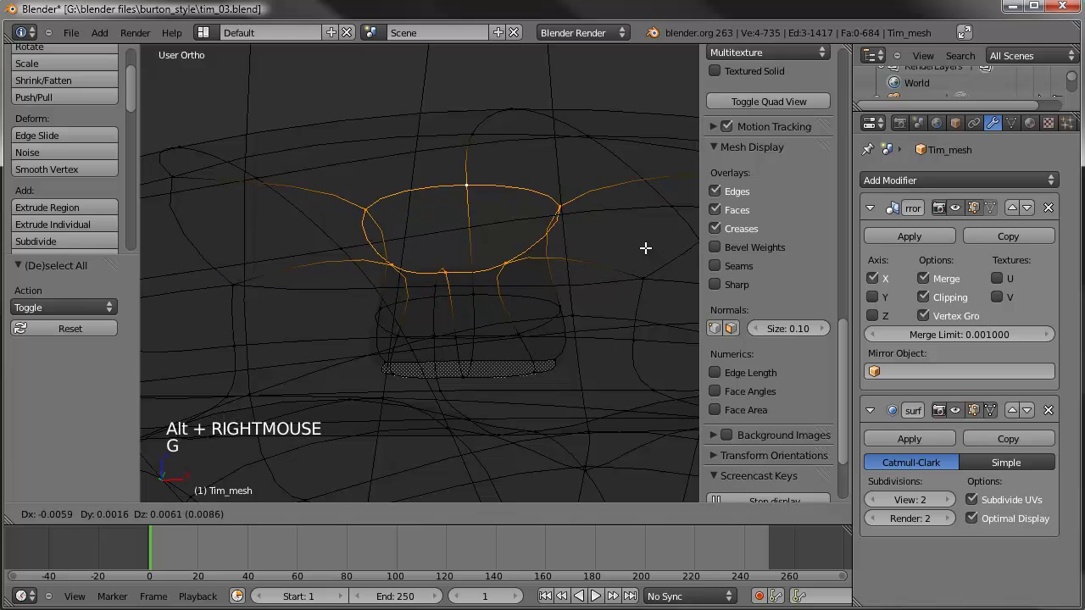
left_click(598, 292)
key("ctrl+z")
key("g")
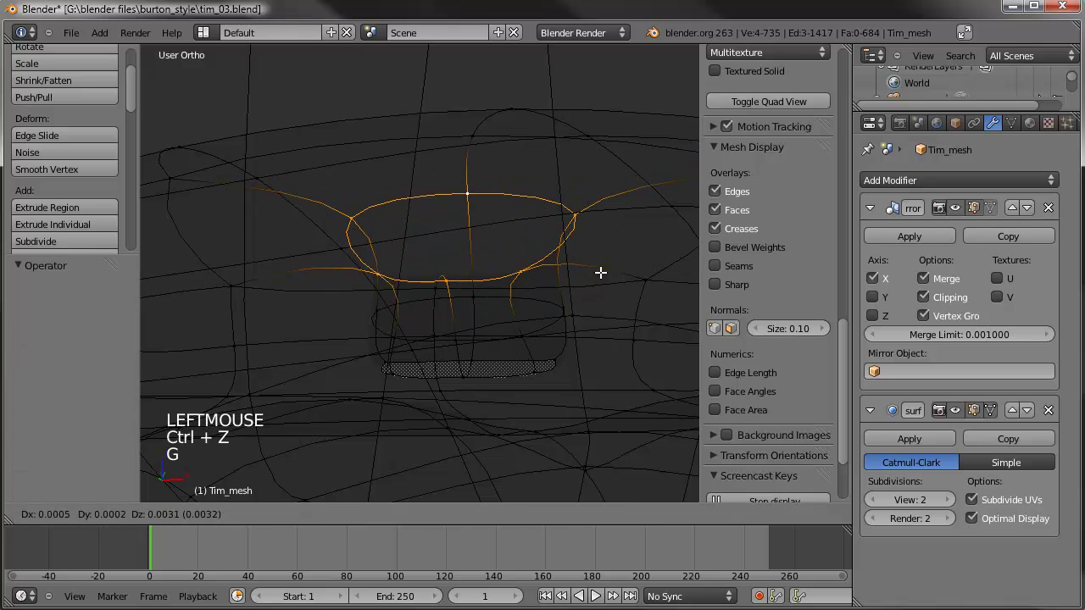
left_click(586, 255)
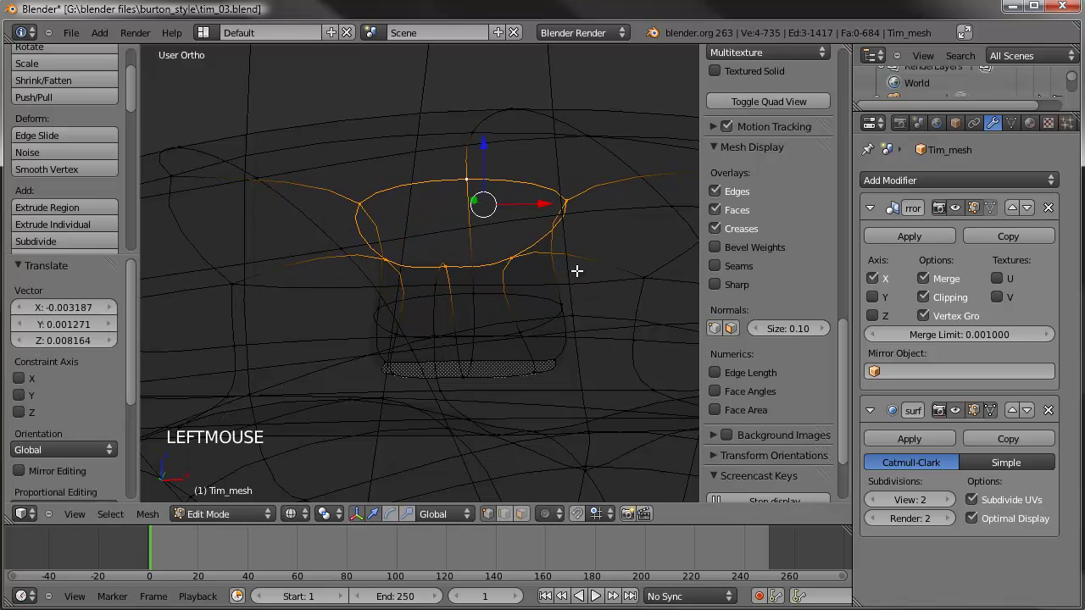
key("g")
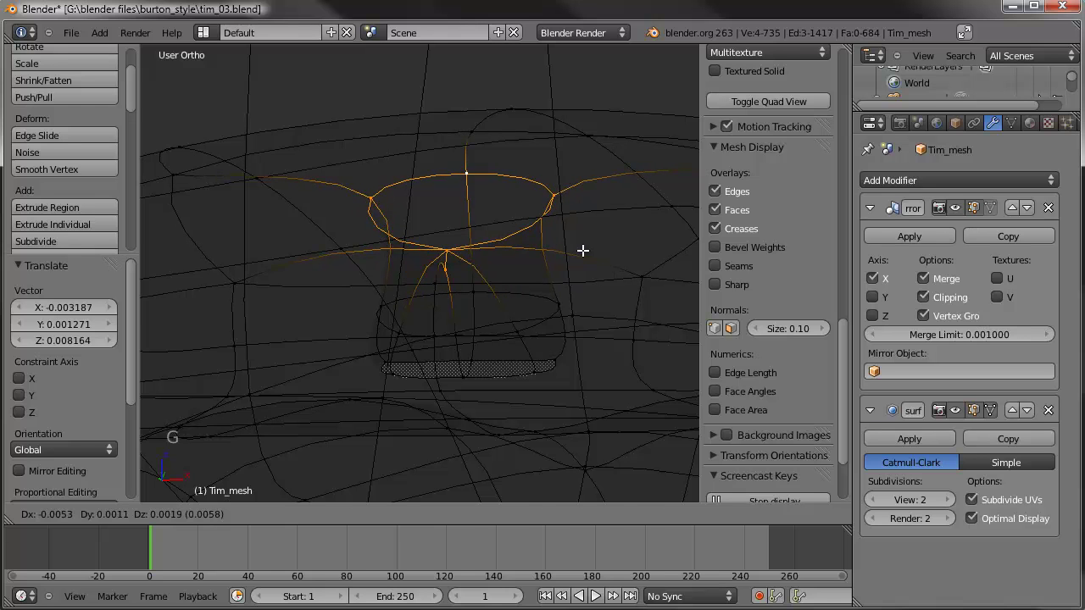
right_click(517, 262)
Step: Move the outer vertex of the uvula's upper loop about 0.015 inward along X
right_click(570, 206)
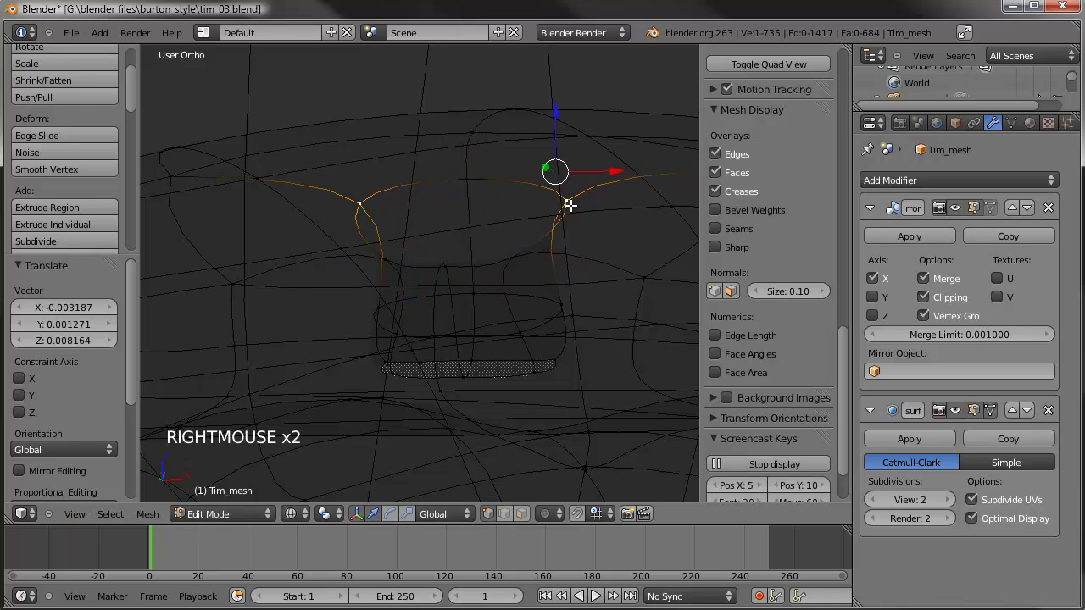
right_click(590, 191, "shift")
right_click(615, 182)
key("g")
key("g")
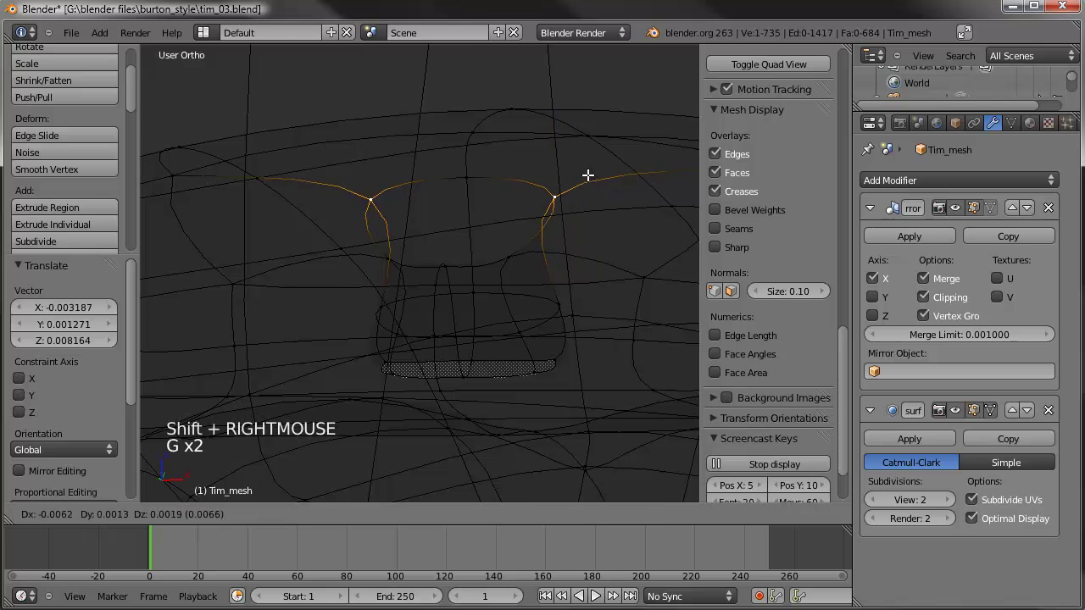
left_click(555, 167)
Step: Scale the uvula's bottom edge loop to about half size, lower it and bring it closer to the centre
right_click(537, 359, "alt")
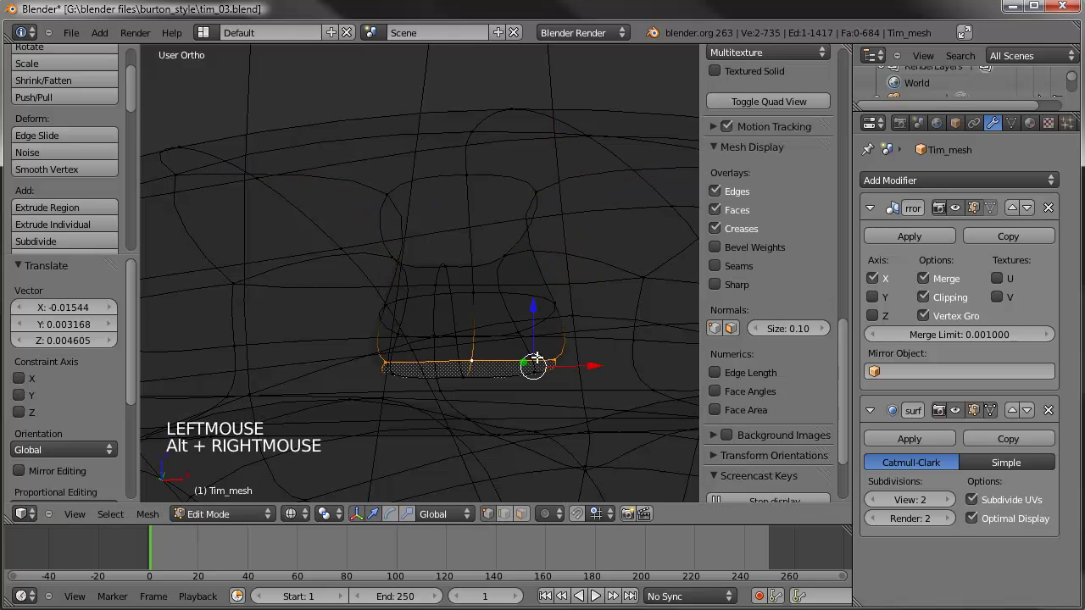
key("s")
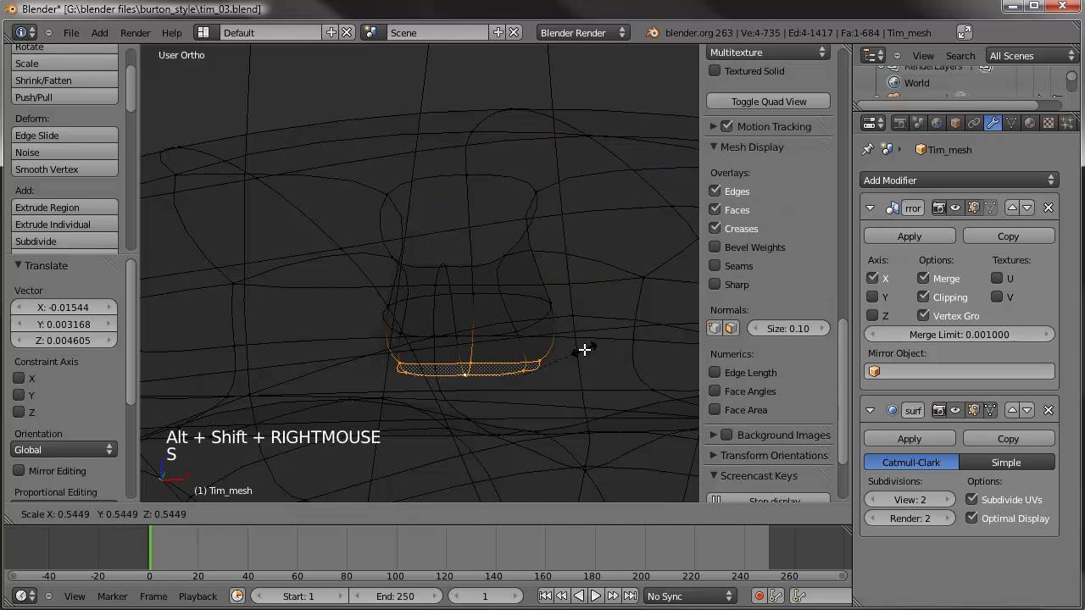
left_click(584, 356)
key("g")
left_click(572, 371)
key("g")
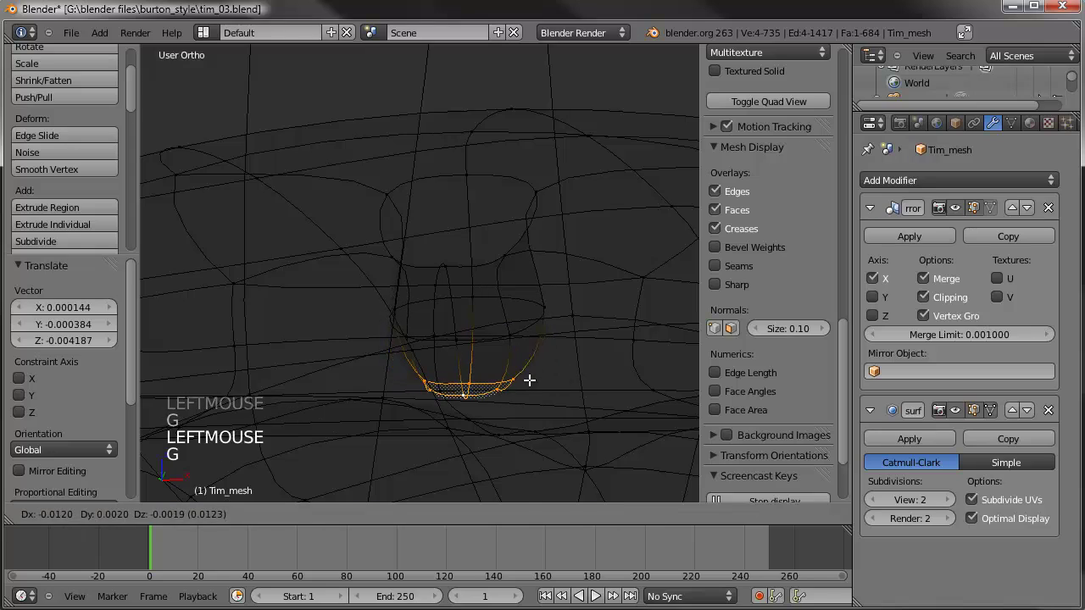
left_click(526, 373)
Step: Examine the head and mouth interior from several angles in Object Mode
scroll(511, 348, "down", 3)
middle_click_drag(509, 343, 576, 318)
scroll(404, 311, "down", 6)
key("Tab")
middle_click_drag(405, 311, 609, 312)
scroll(477, 329, "down", 6)
scroll(608, 312, "up", 5)
middle_click_drag(554, 266, 514, 317)
Step: Select two edge loops around the mouth cavity and scale them to 1.528 along Z with Connected proportional editing
key("Tab")
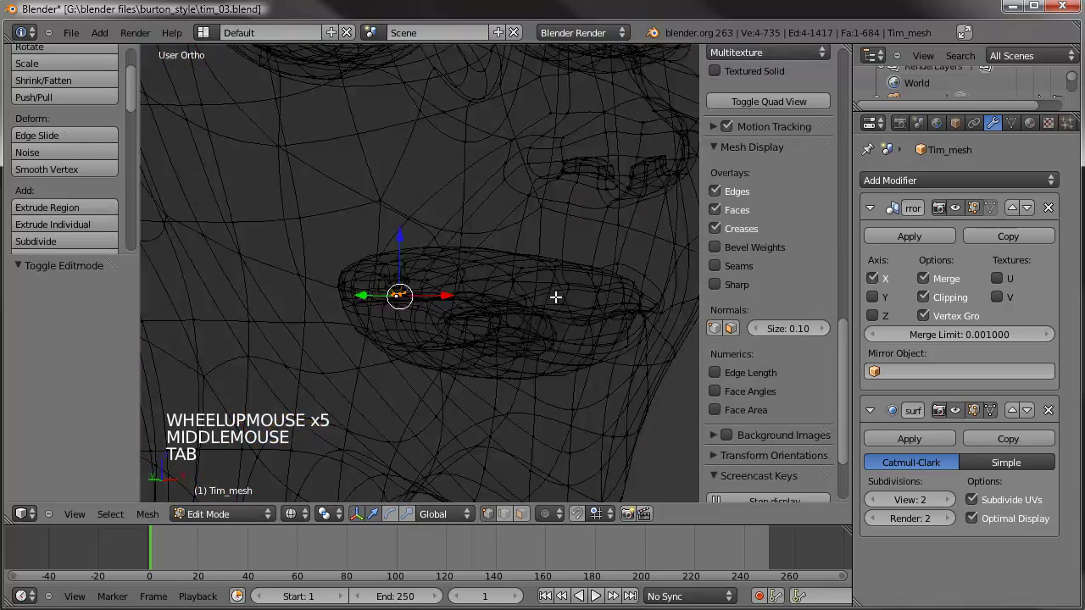
scroll(554, 295, "up", 3)
right_click(561, 244, "alt")
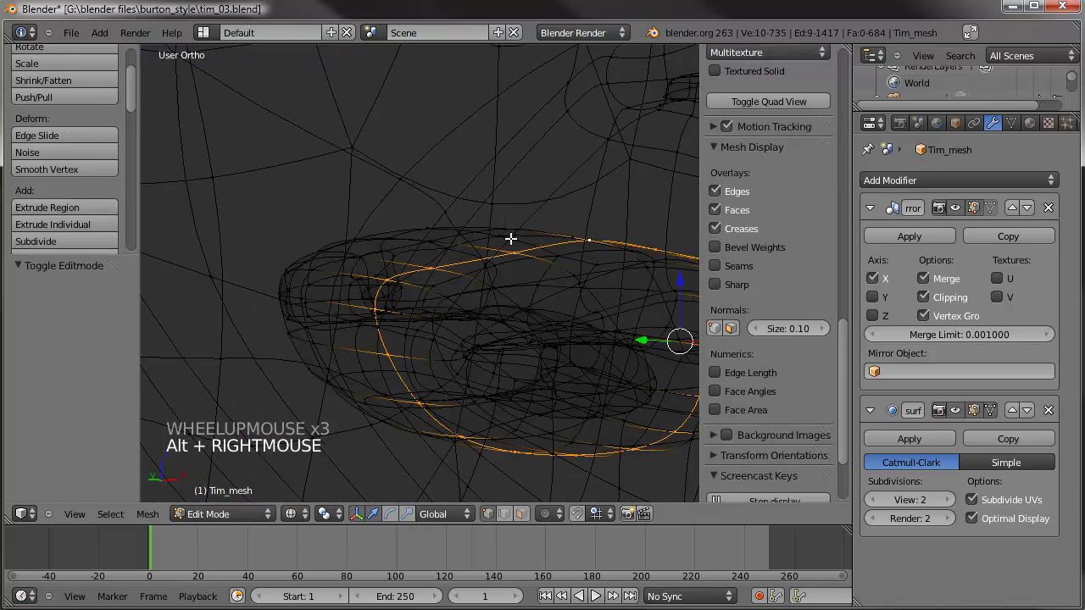
middle_click_drag(510, 239, 560, 273)
right_click(483, 253, "alt+shift")
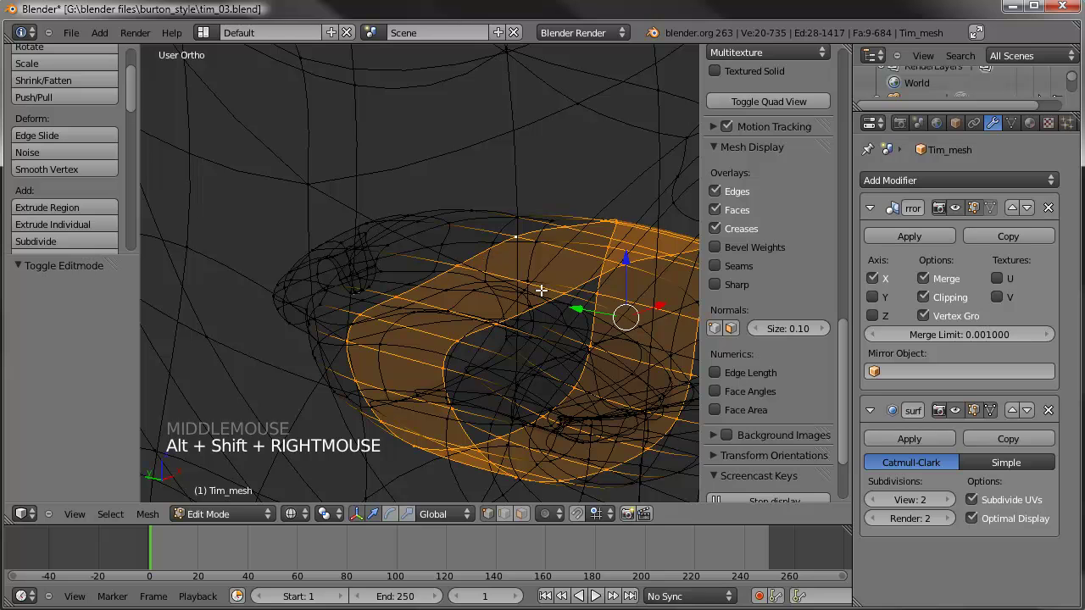
left_click(559, 513)
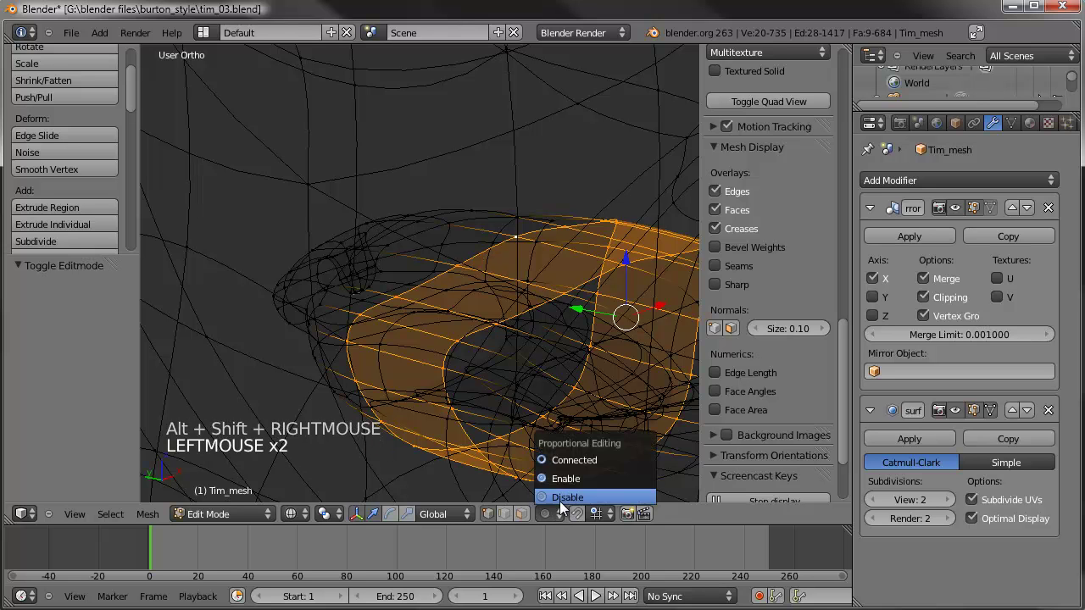
left_click(573, 460)
key("s")
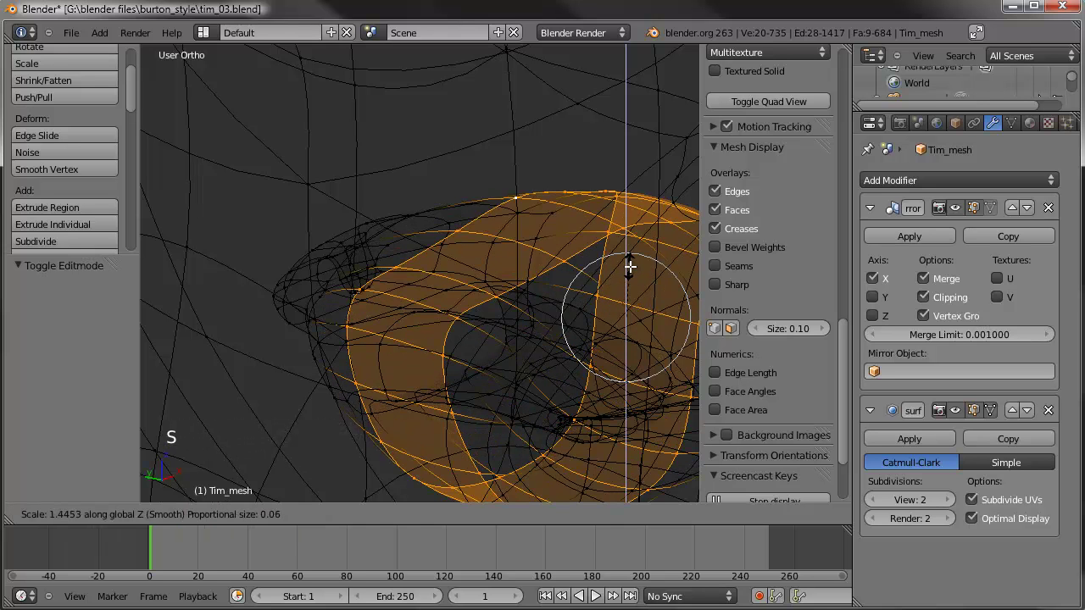
scroll(632, 265, "down", 7)
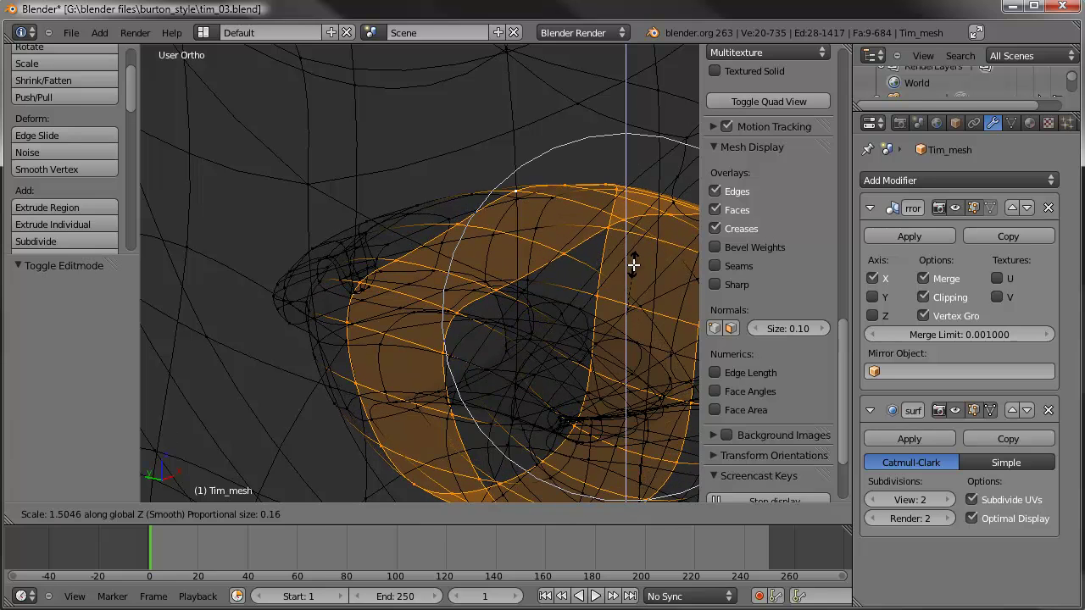
left_click(633, 264)
Step: From the front view, scale the selected mouth cavity loops to 0.895 along X
key("KP_1")
scroll(634, 262, "down", 1)
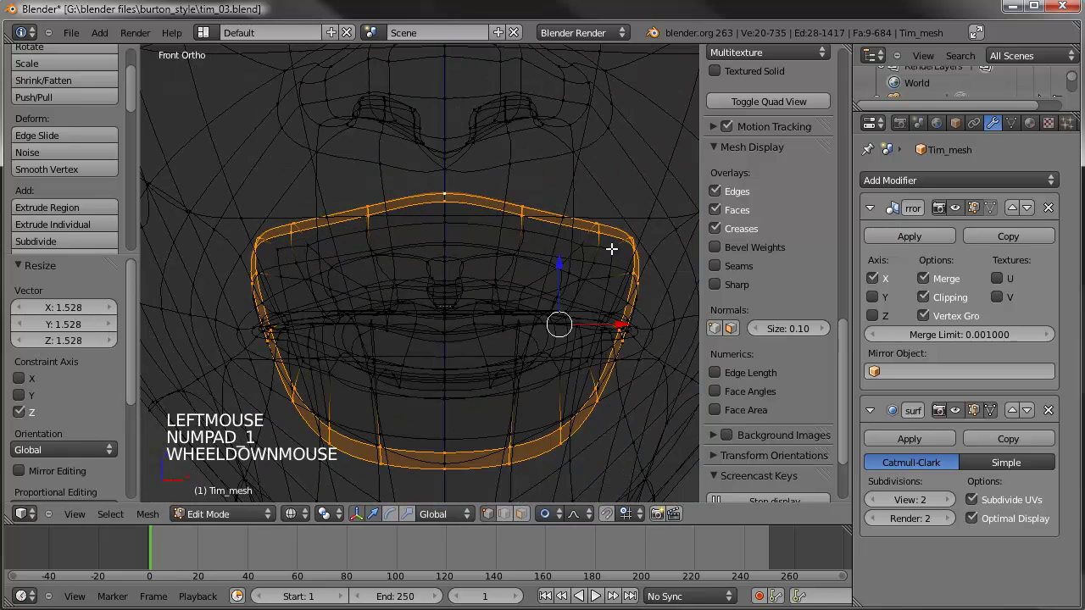
key("s")
key("x")
left_click(616, 256)
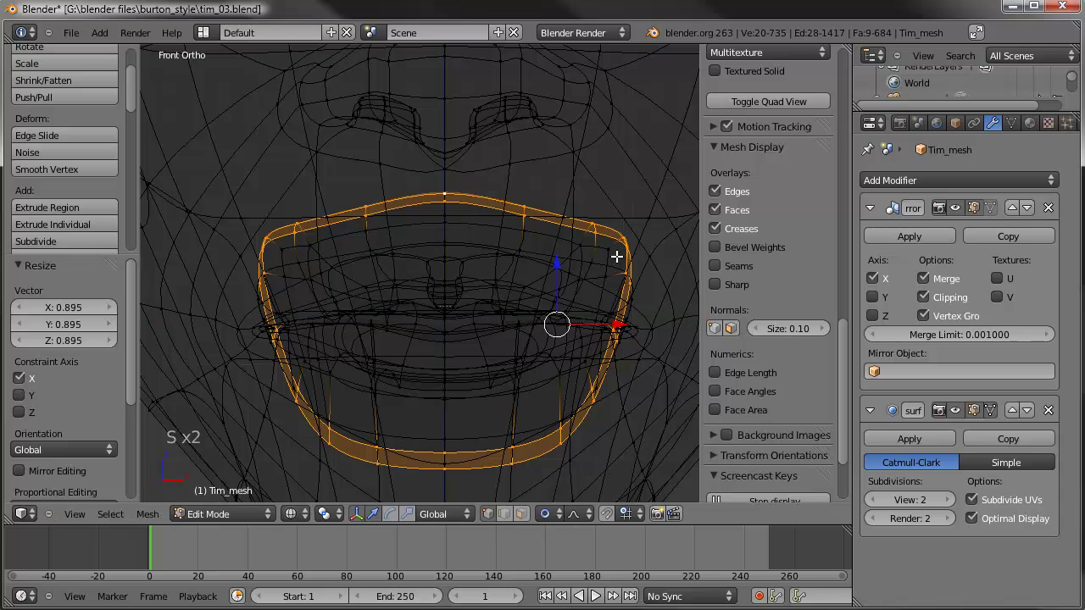
Step: Rotate the selected mouth cavity loops by -3.43° in the front view
key("r")
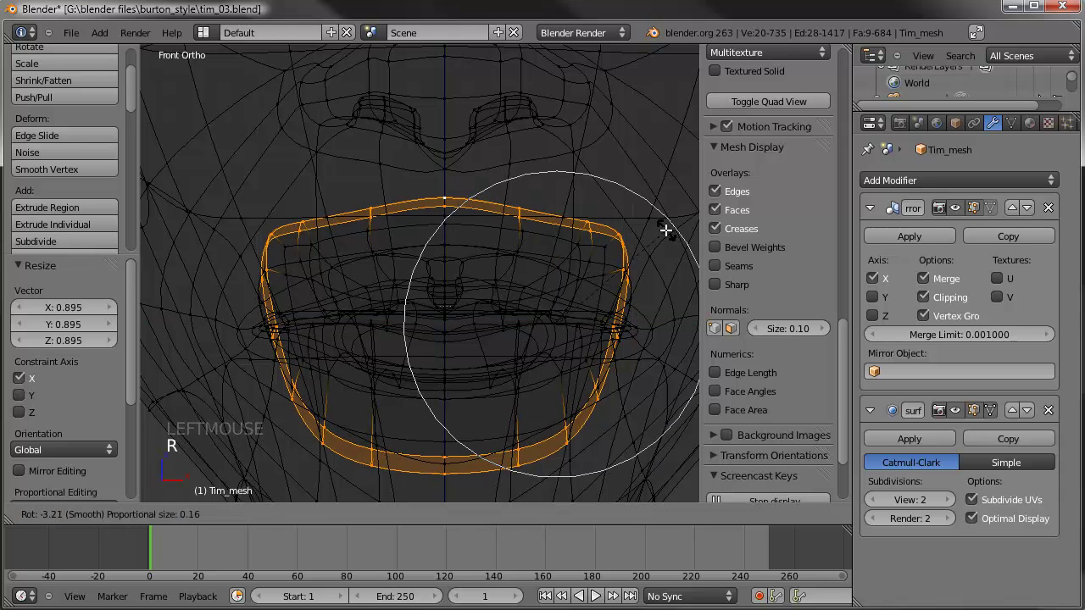
left_click(665, 230)
Step: Deselect the sides and bottom of the mouth cavity loops and raise the remaining upper part by about 0.013 with proportional editing
scroll(604, 390, "down", 3)
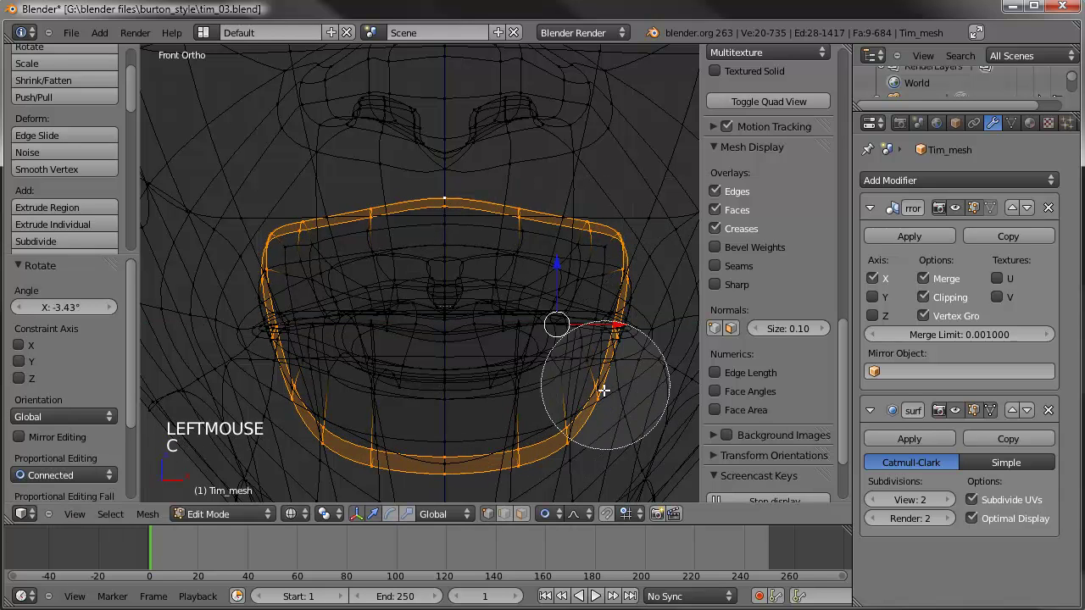
middle_click_drag(600, 393, 588, 416)
middle_click_drag(605, 363, 618, 339)
right_click(613, 327)
key("g")
key("g")
right_click(608, 409)
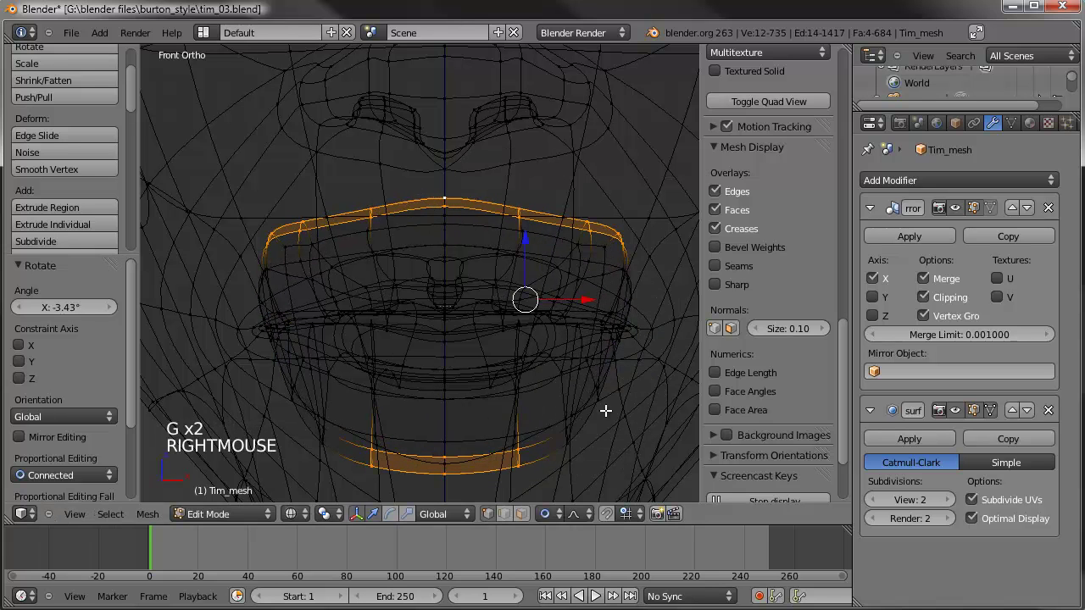
key("c")
middle_click_drag(494, 450, 399, 453)
right_click(706, 325)
key("g")
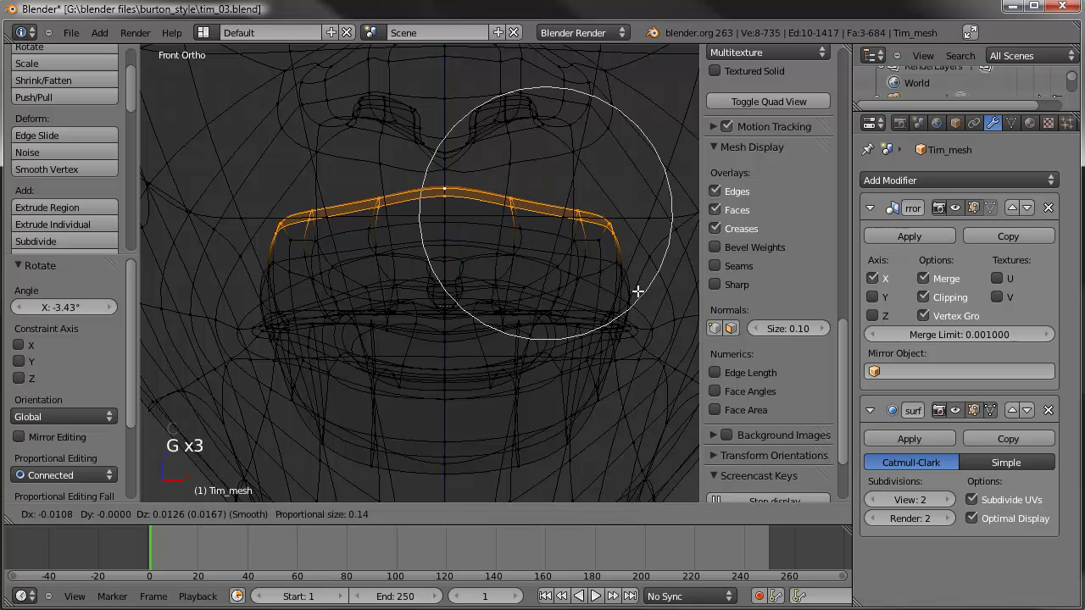
left_click(636, 290)
Step: Select the two upper corner vertices of the mouth cavity loops and lower them slightly with a proportional size of 0.08
key("a")
right_click(616, 240)
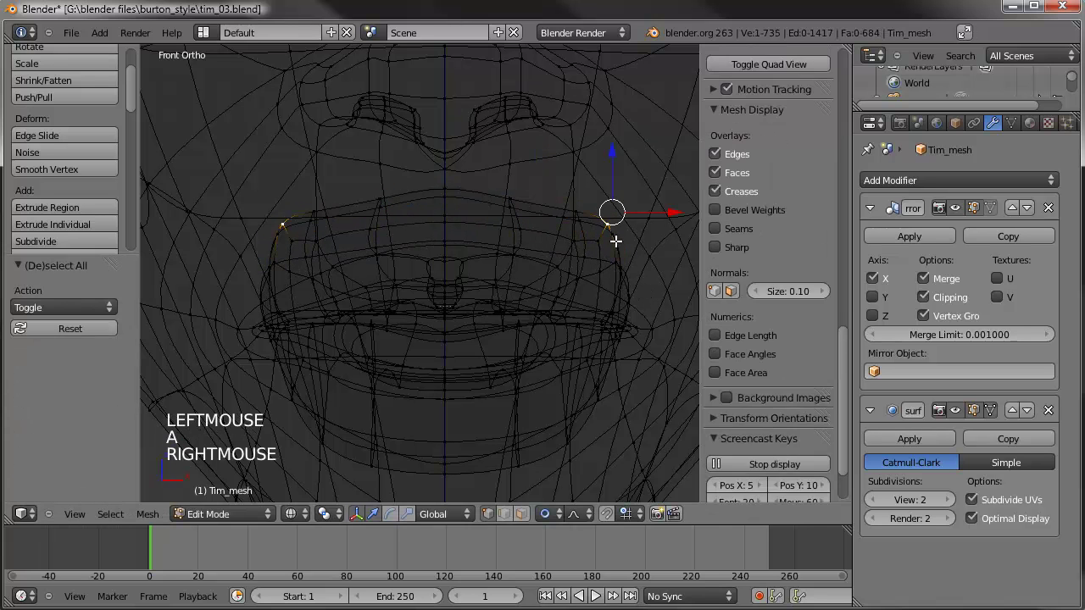
right_click(632, 240, "shift")
key("g")
scroll(640, 255, "up", 2)
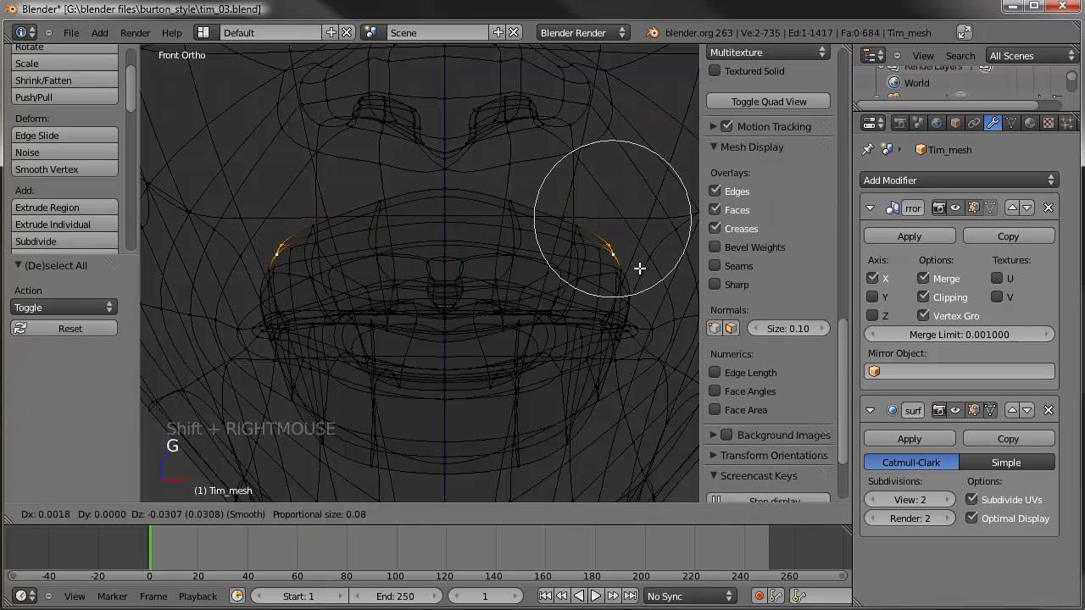
left_click(628, 253)
Step: Return to Object Mode and save the changes to tim_03.blend
key("Tab")
scroll(475, 322, "down", 4)
middle_click_drag(419, 301, 569, 341)
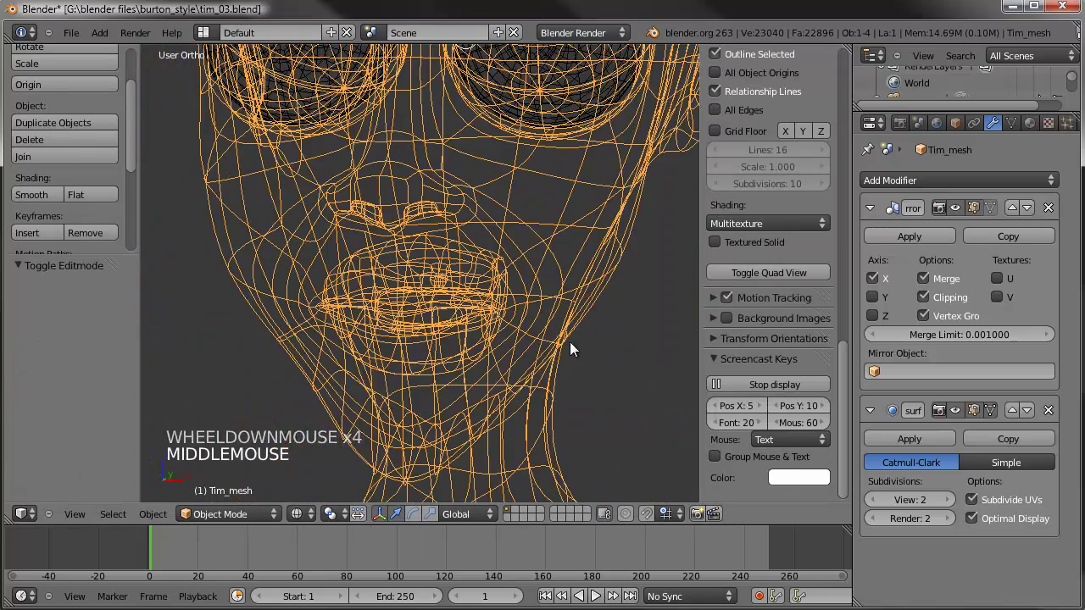
left_click(83, 35)
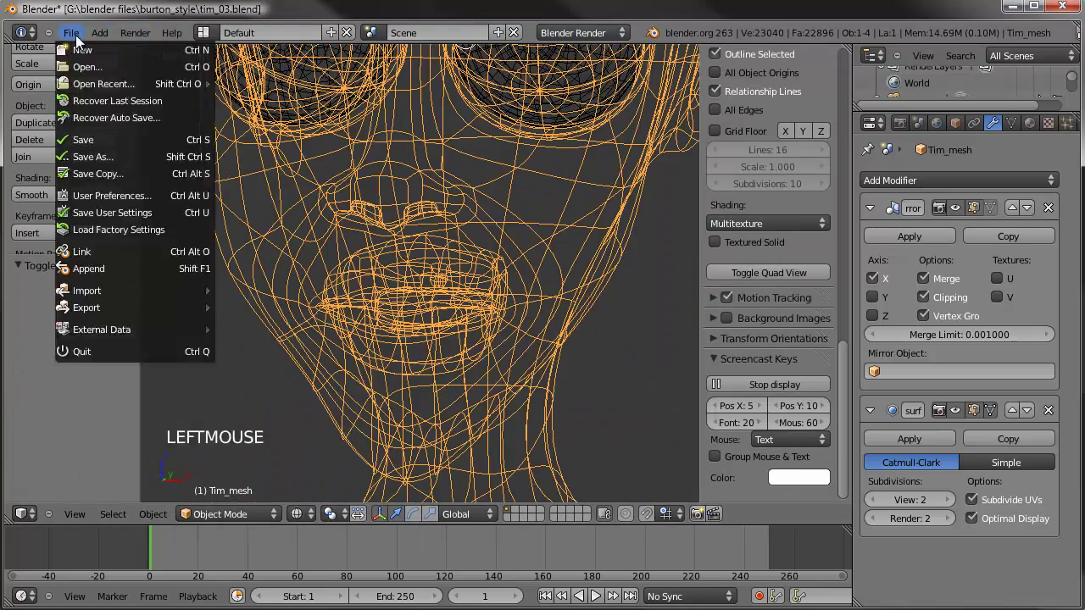
left_click(80, 139)
Step: Display the head in solid shading from the front and switch to the empty second layer
scroll(407, 169, "down", 7)
key("z")
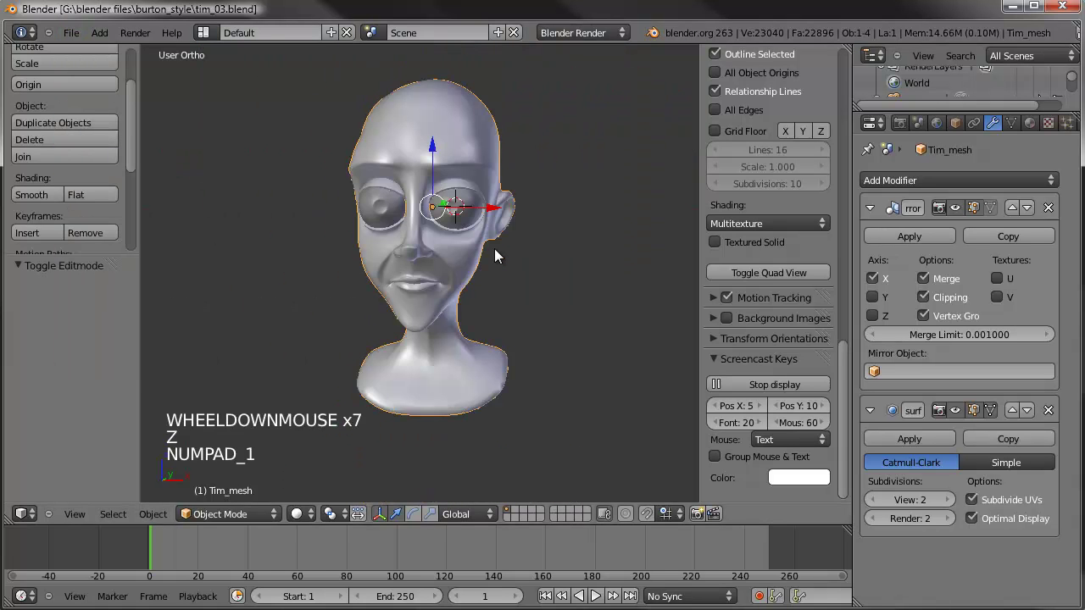
scroll(480, 264, "up", 3)
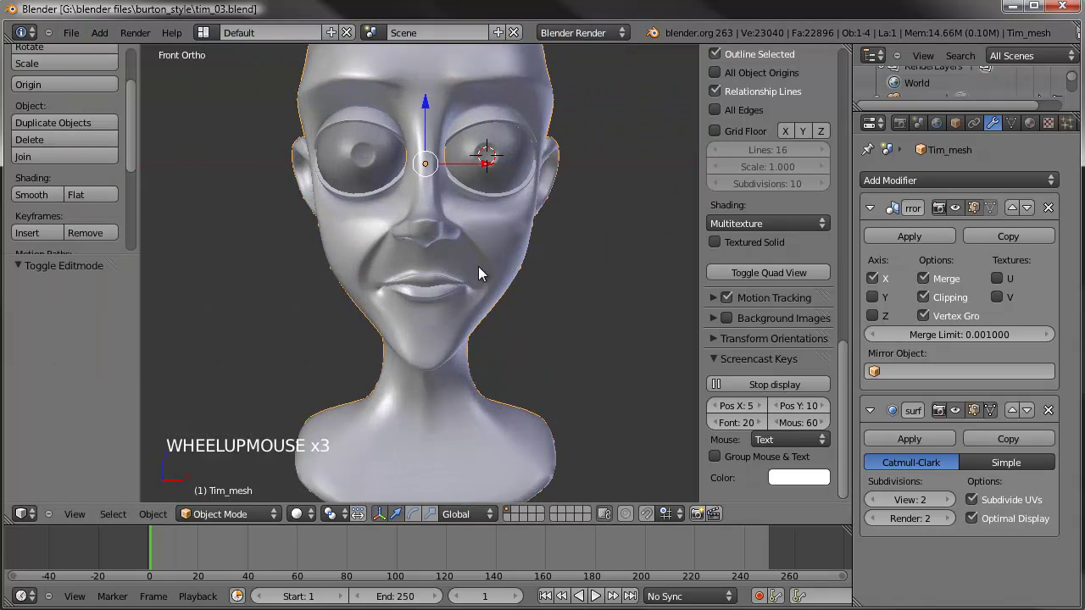
middle_click_drag(588, 245, 484, 300, "shift")
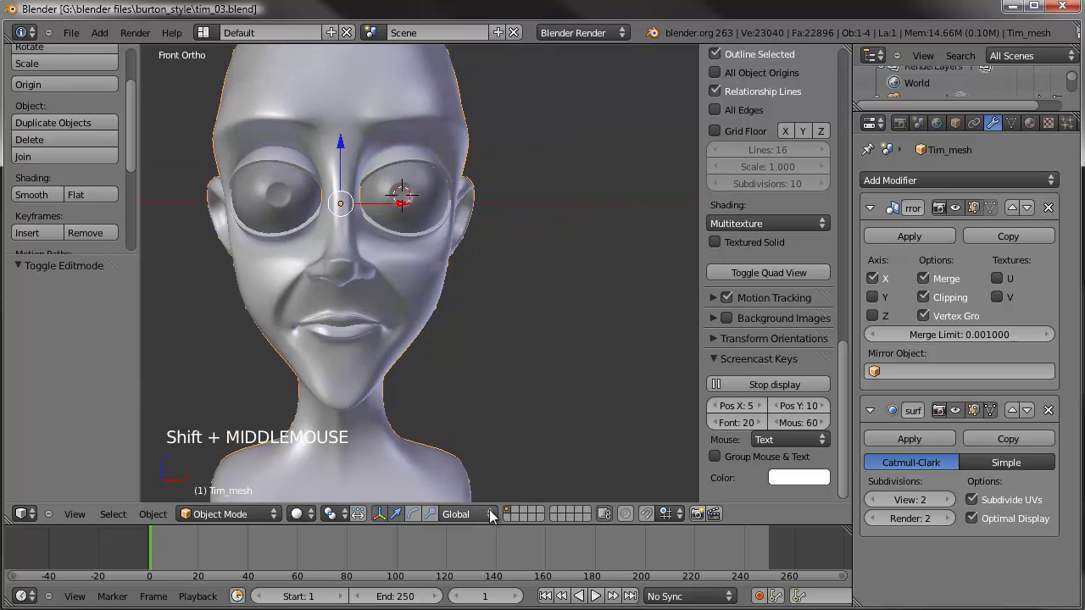
left_click(515, 514)
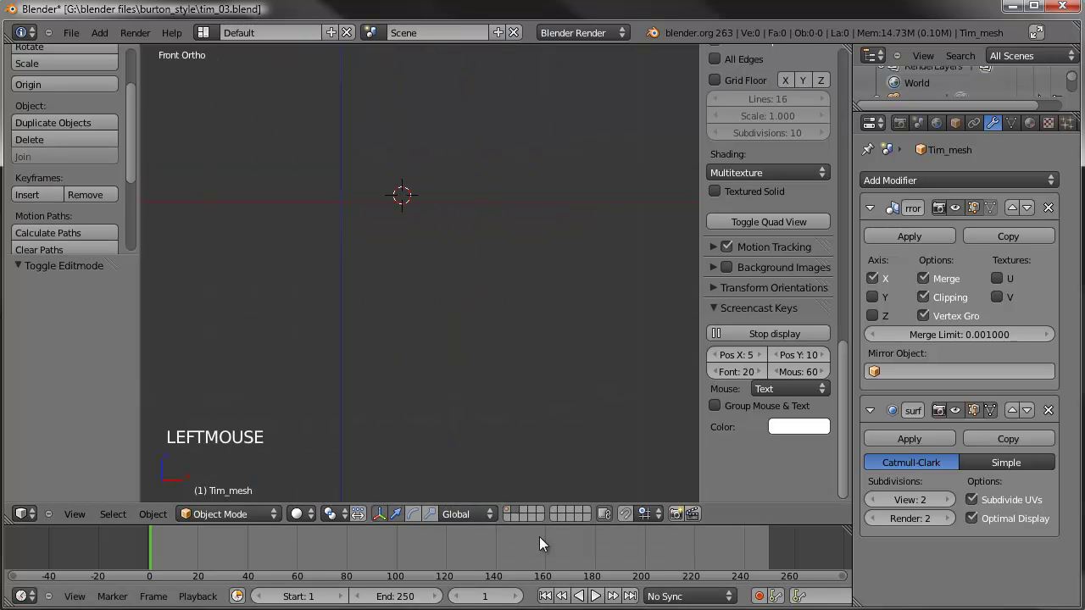
middle_click_drag(473, 346, 415, 303, "shift")
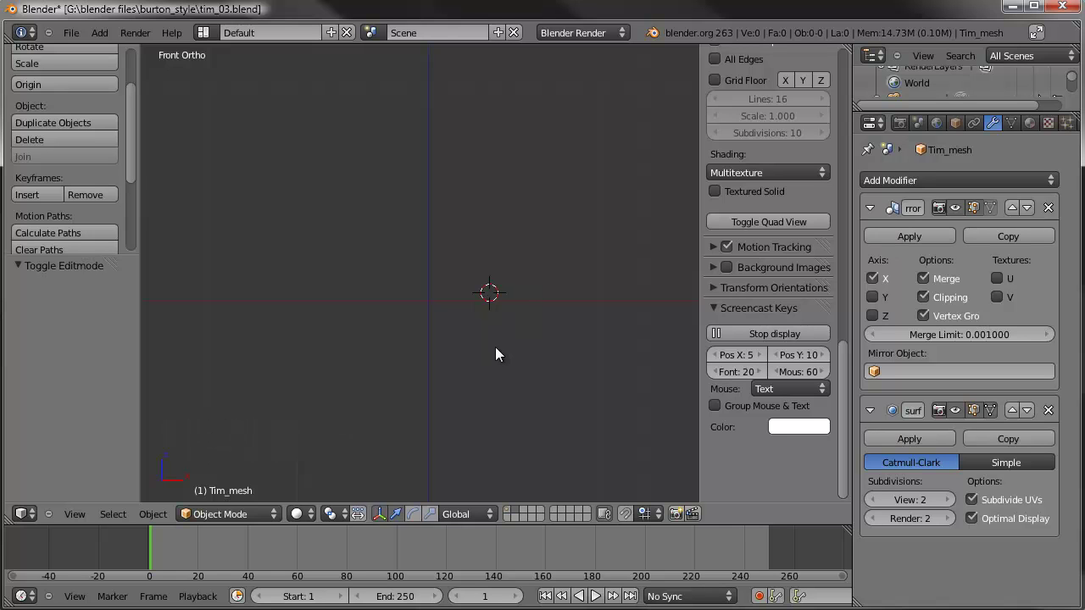
Step: Snap the 3D cursor to the scene centre and return to the front view
key("shift+s")
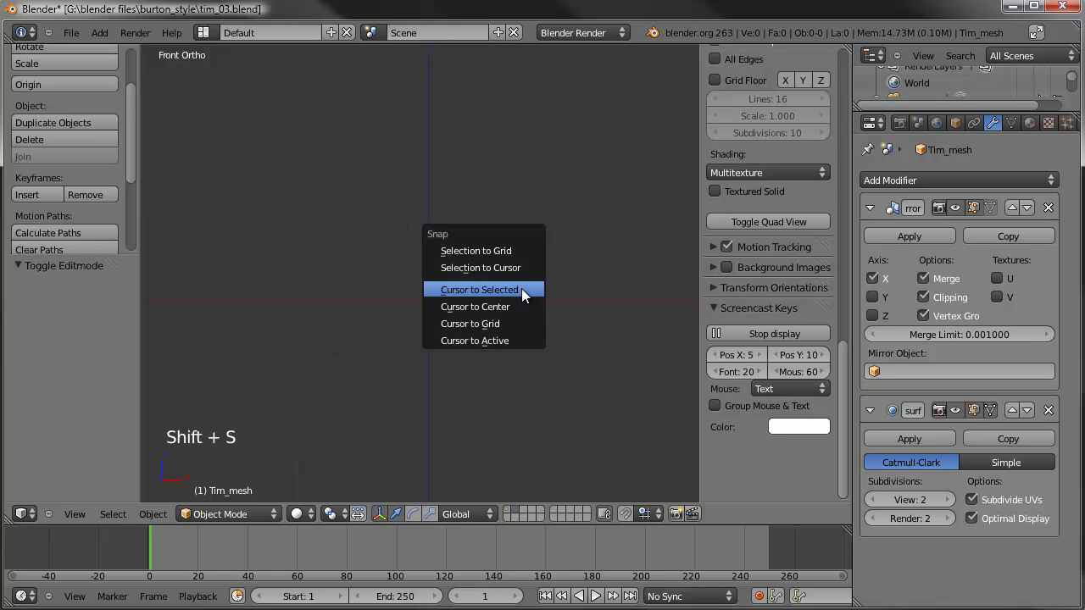
left_click(520, 310)
middle_click_drag(515, 357, 406, 333)
key("KP_1")
scroll(418, 326, "up", 5)
scroll(384, 298, "up", 4)
scroll(277, 352, "up", 1, "shift")
key("KP_1")
scroll(278, 349, "down", 1)
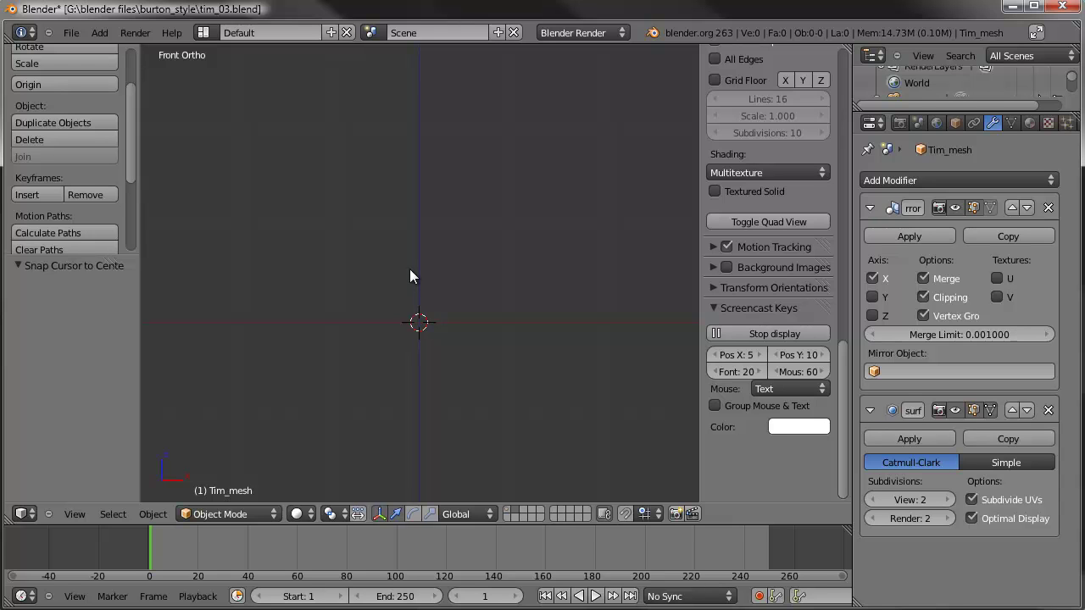
Step: Add a cube at the 3D cursor and scale its mesh to 0.06074 in Edit Mode
middle_click_drag(517, 290, 519, 267, "shift")
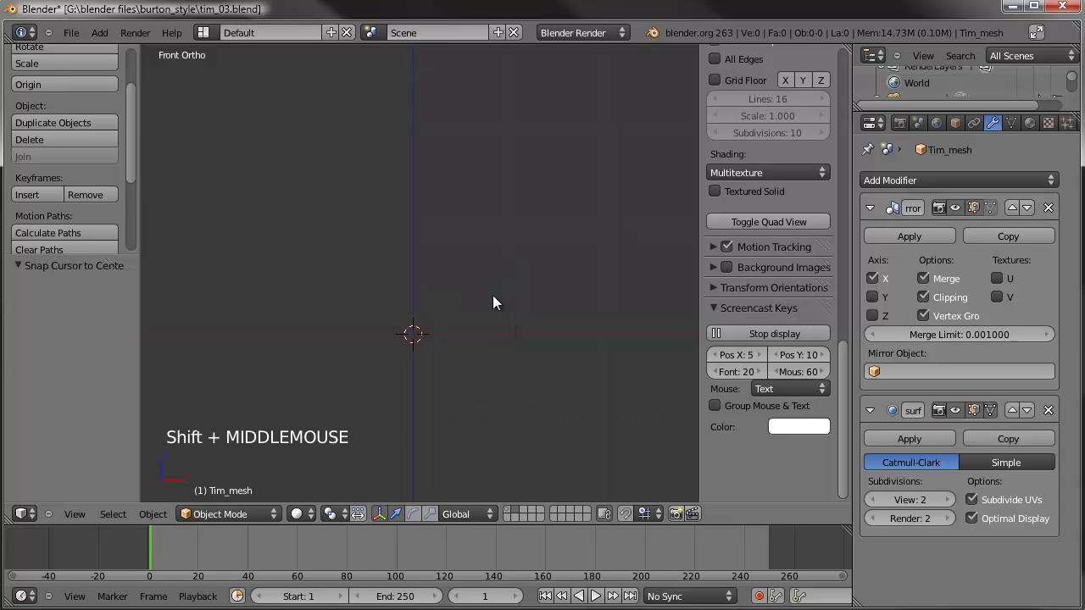
key("shift+a")
mouse_move(495, 341)
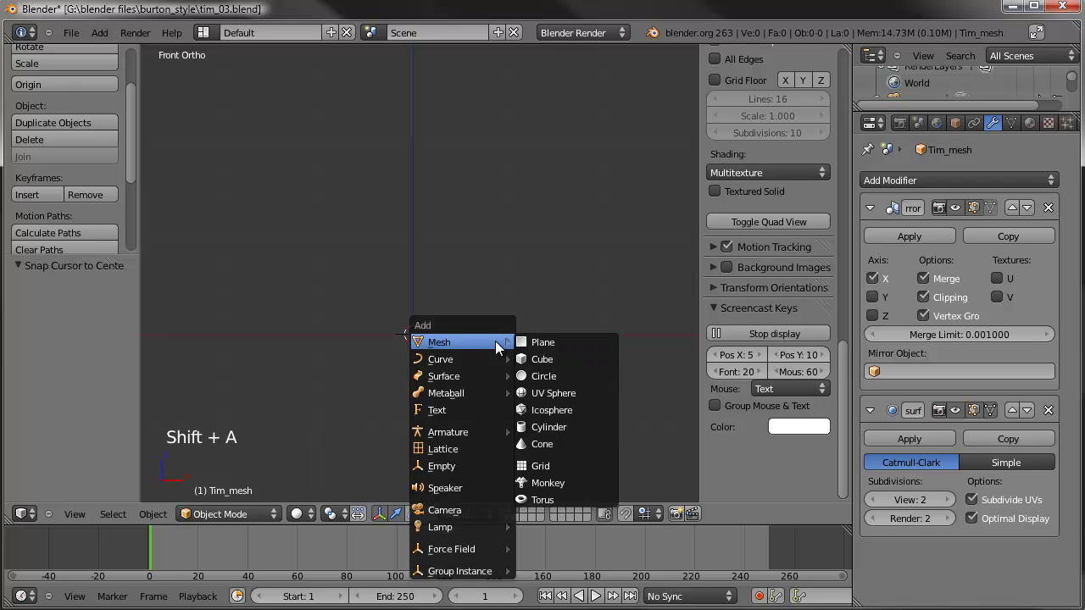
left_click(560, 356)
key("Tab")
scroll(568, 279, "down", 13)
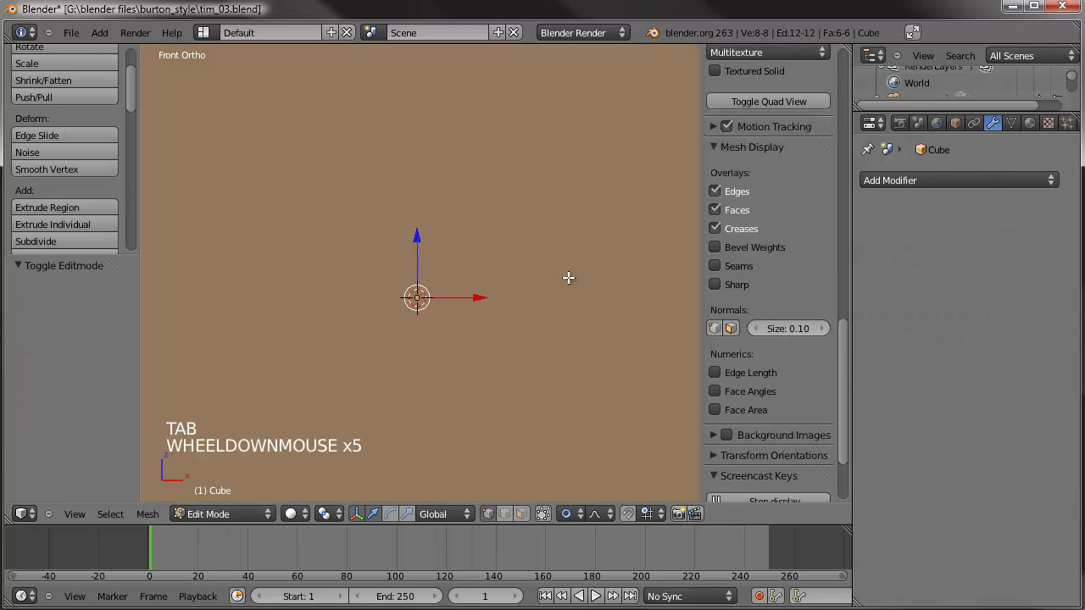
scroll(579, 257, "up", 2)
key("s")
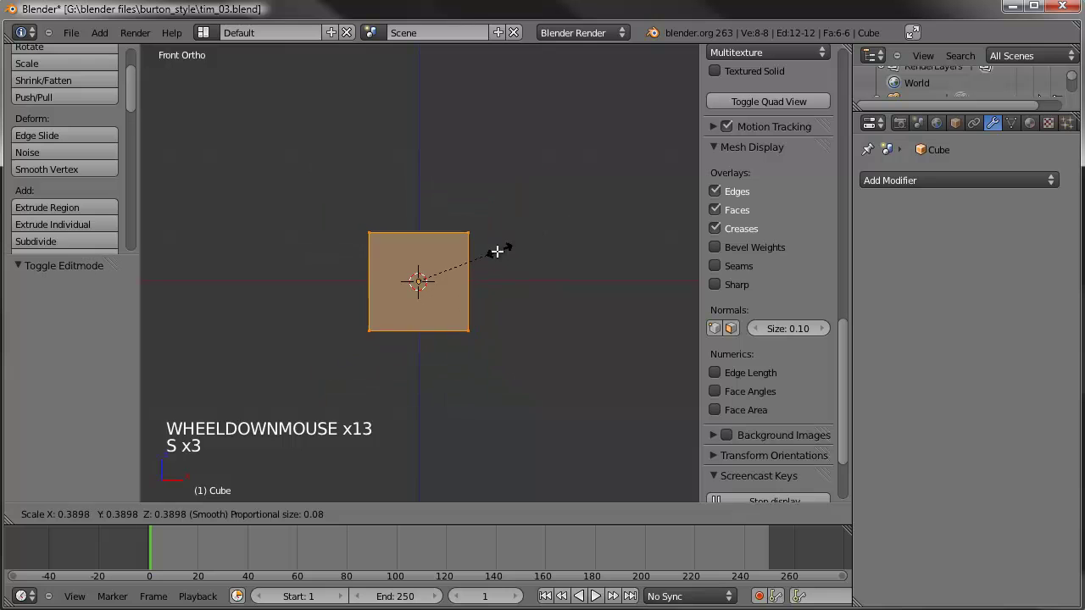
left_click(432, 289)
Step: Subdivide the whole cube with 3 cuts
scroll(427, 294, "up", 6)
scroll(428, 301, "up", 6)
middle_click_drag(430, 307, 520, 261, "shift")
scroll(480, 274, "up", 4)
key("w")
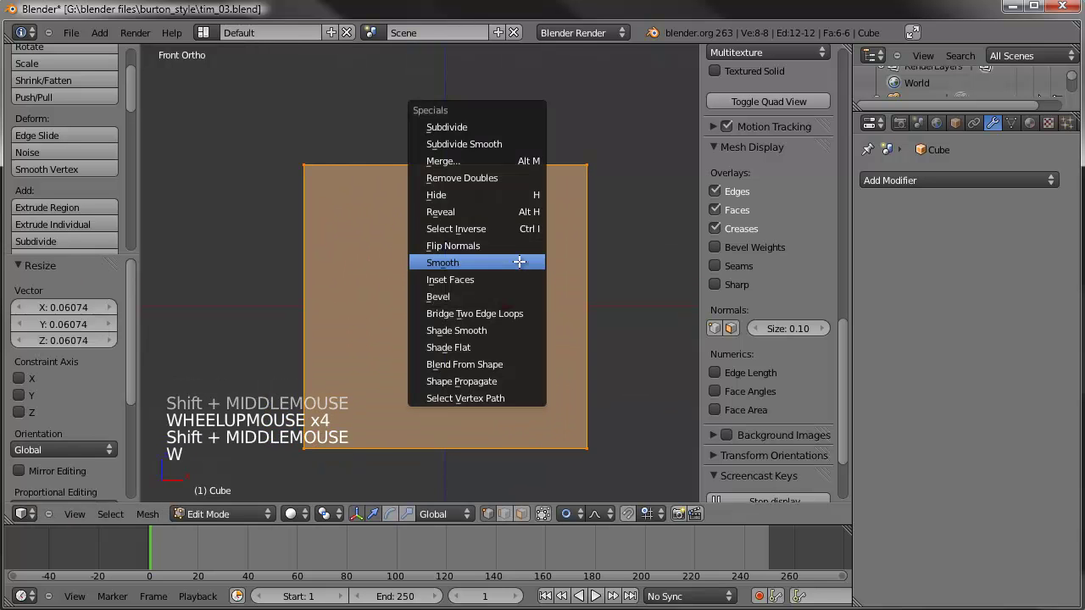
left_click(493, 128)
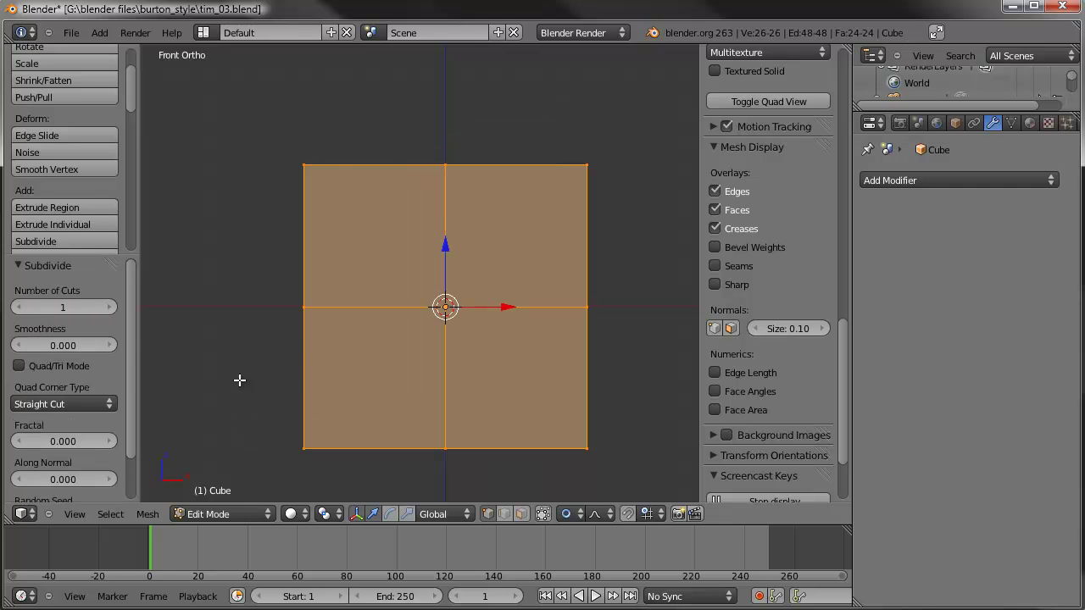
left_click(110, 309)
left_click(108, 309)
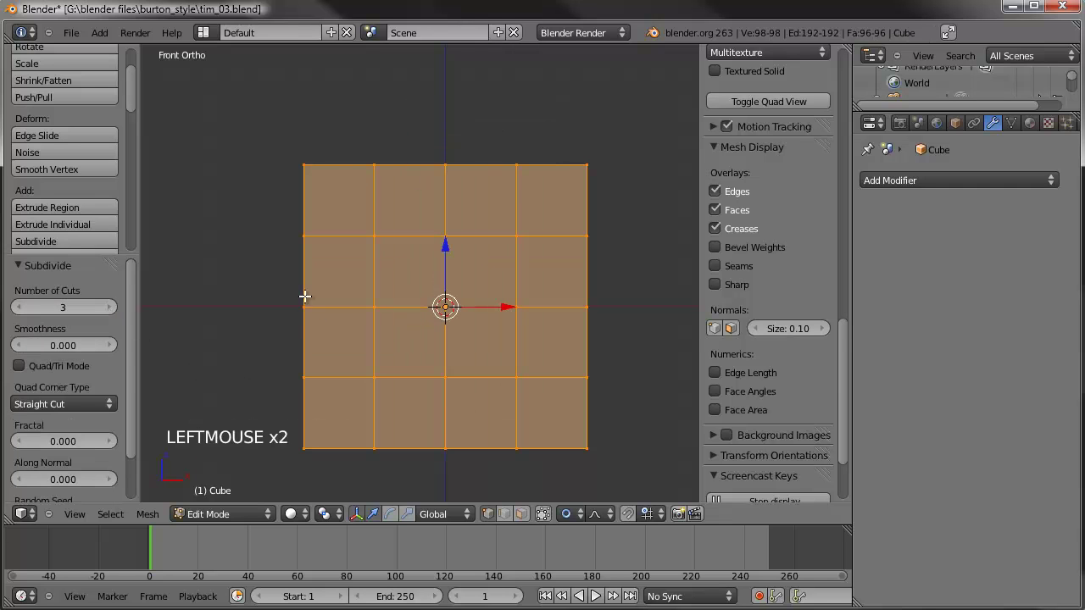
Step: Delete all cube vertices on the negative X side of the centre line
key("a")
key("b")
left_click_drag(422, 113, 263, 484)
key("Delete")
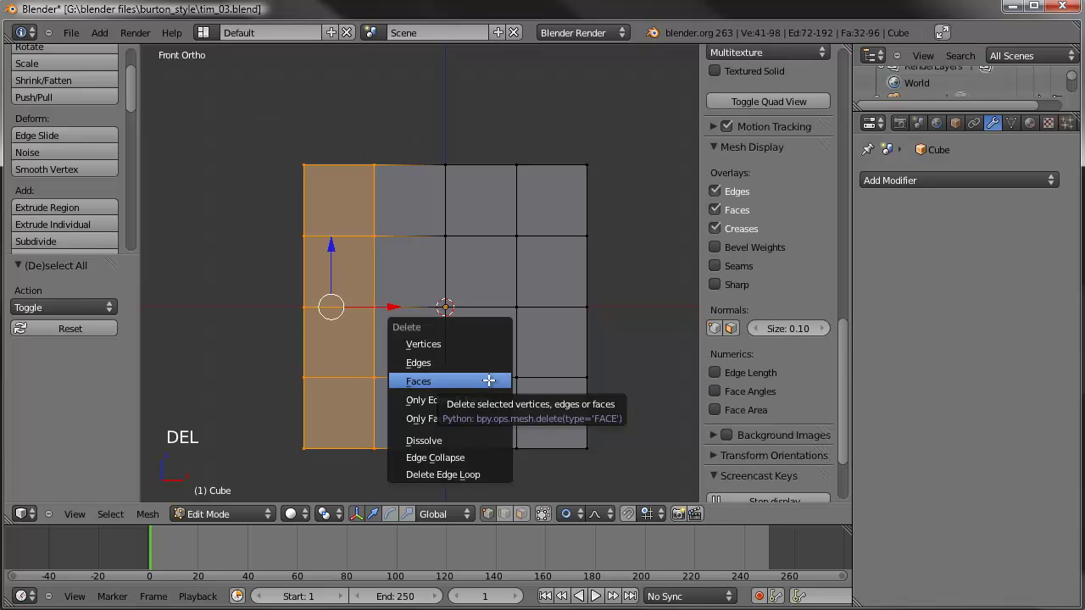
left_click(478, 343)
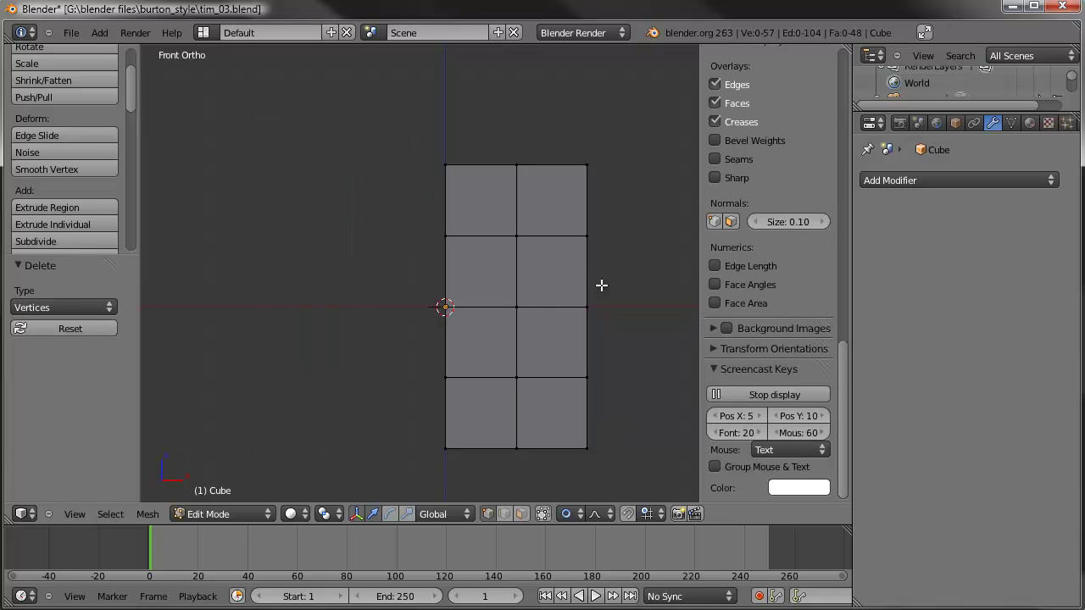
Step: Frame the half cube in the right side view, clear the selection and switch to face select mode
key("KP_3")
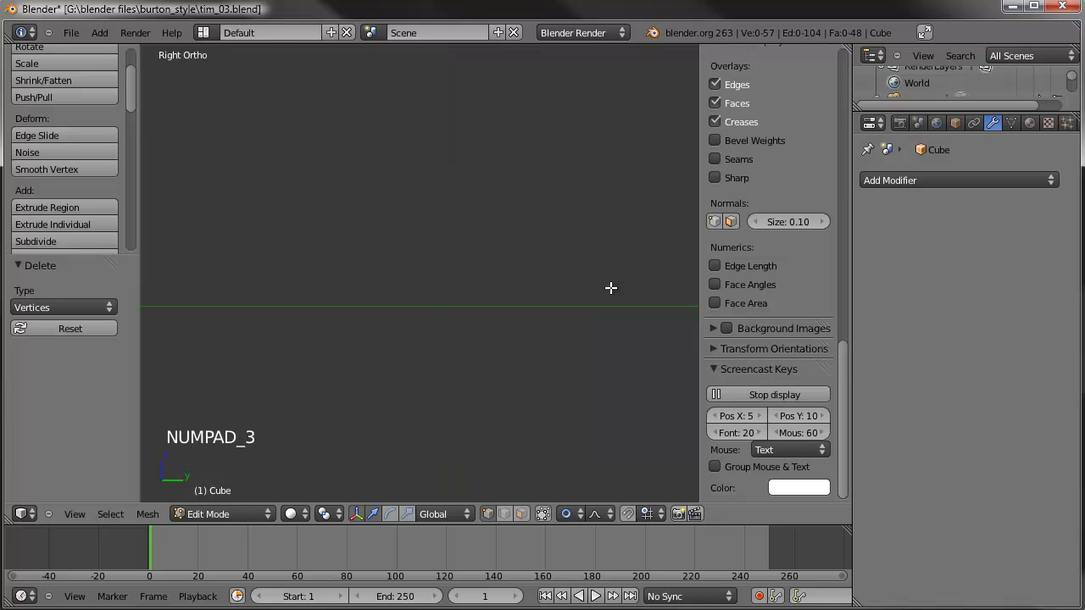
scroll(610, 288, "down", 12)
scroll(495, 303, "up", 7)
middle_click_drag(610, 288, 472, 303, "shift")
scroll(353, 291, "up", 3)
scroll(310, 280, "down", 5)
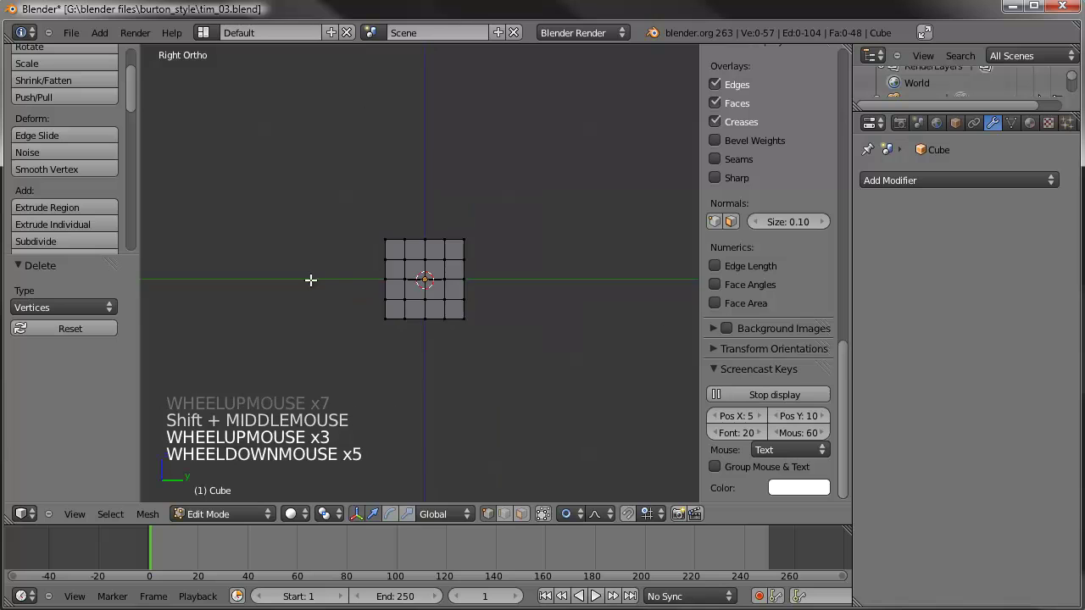
middle_click_drag(310, 280, 388, 182, "shift")
middle_click_drag(606, 277, 540, 271)
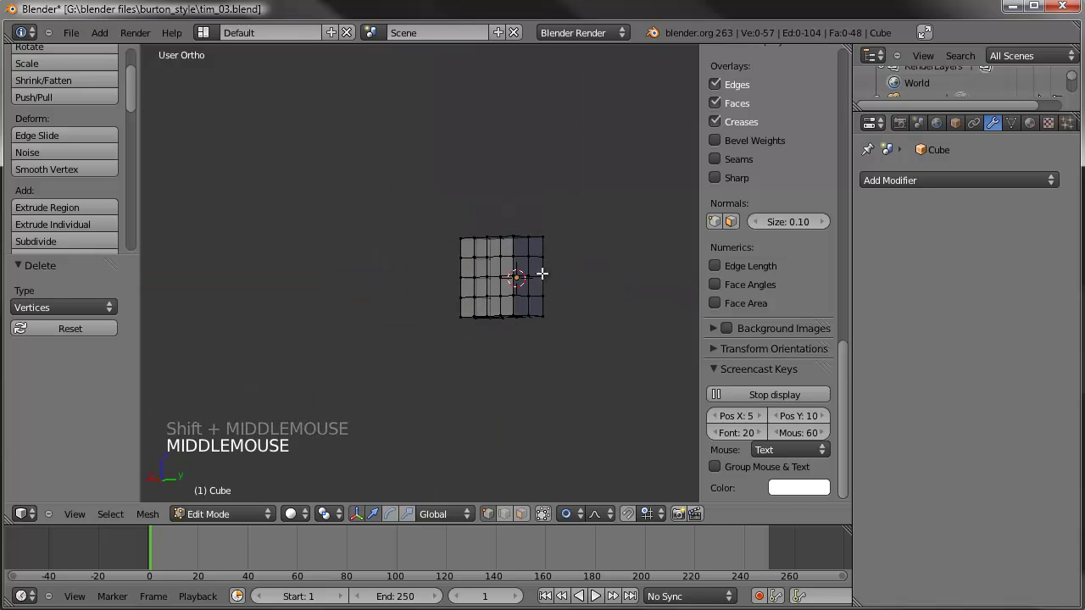
right_click(472, 251)
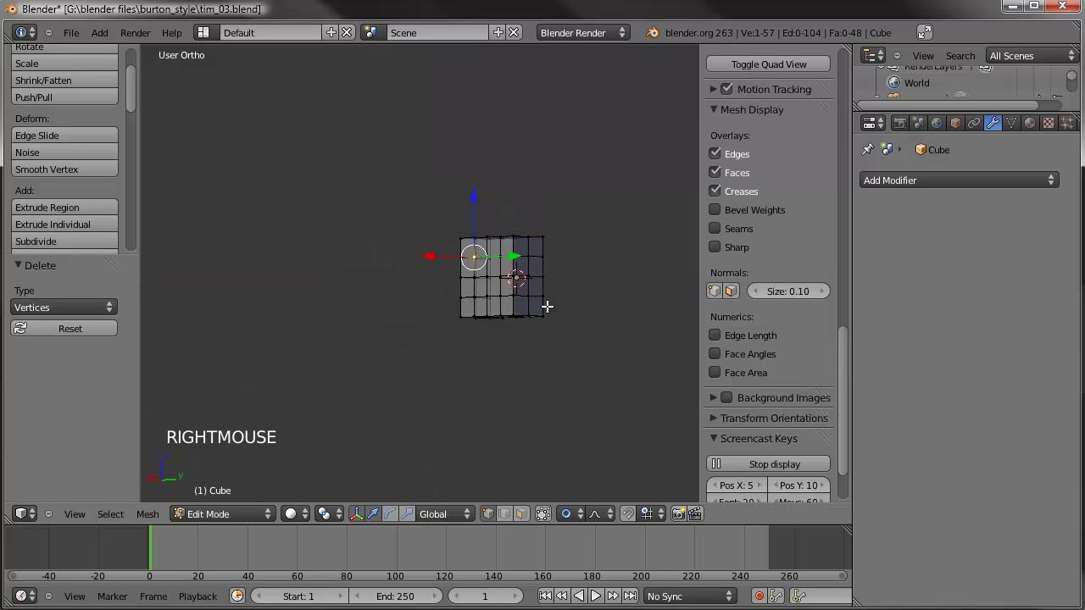
key("KP_Decimal")
middle_click_drag(500, 284, 446, 223)
scroll(490, 310, "up", 4)
key("KP_3")
scroll(491, 307, "up", 3)
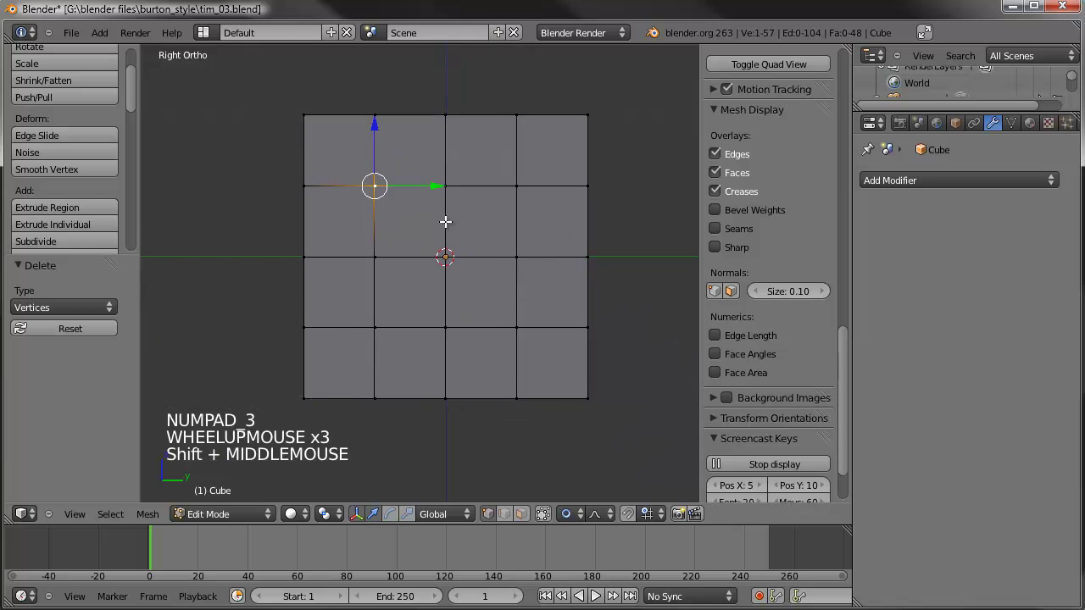
key("a")
middle_click_drag(488, 175, 478, 471, "shift")
left_click(521, 514)
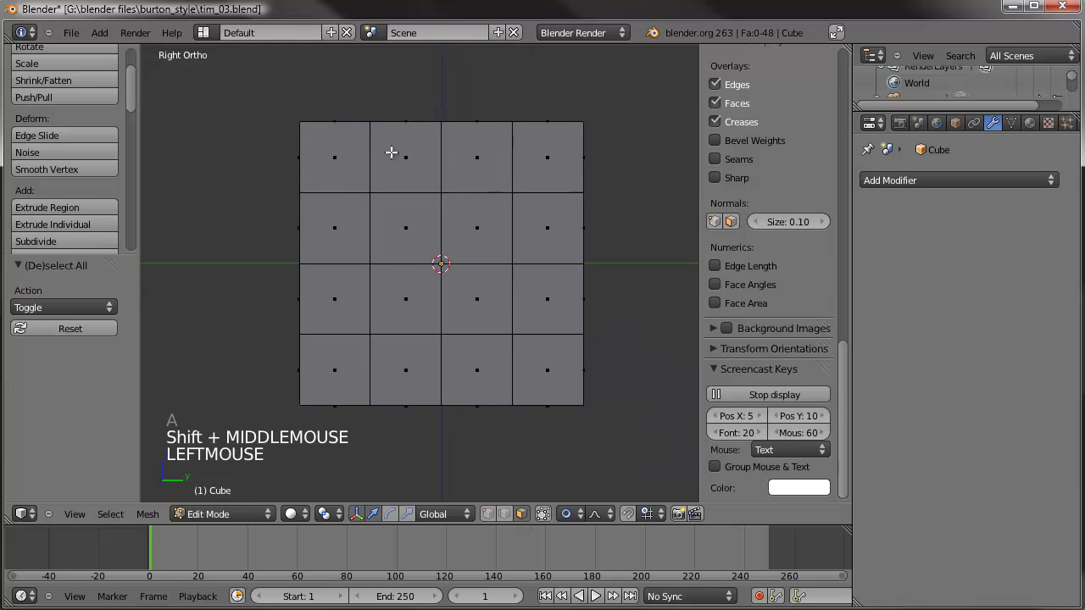
Step: Delete the middle faces of the half cube's top and the upper two middle rows of its outer side
right_click(412, 180)
right_click(423, 224, "shift")
key("a")
key("b")
left_click_drag(484, 96, 398, 245)
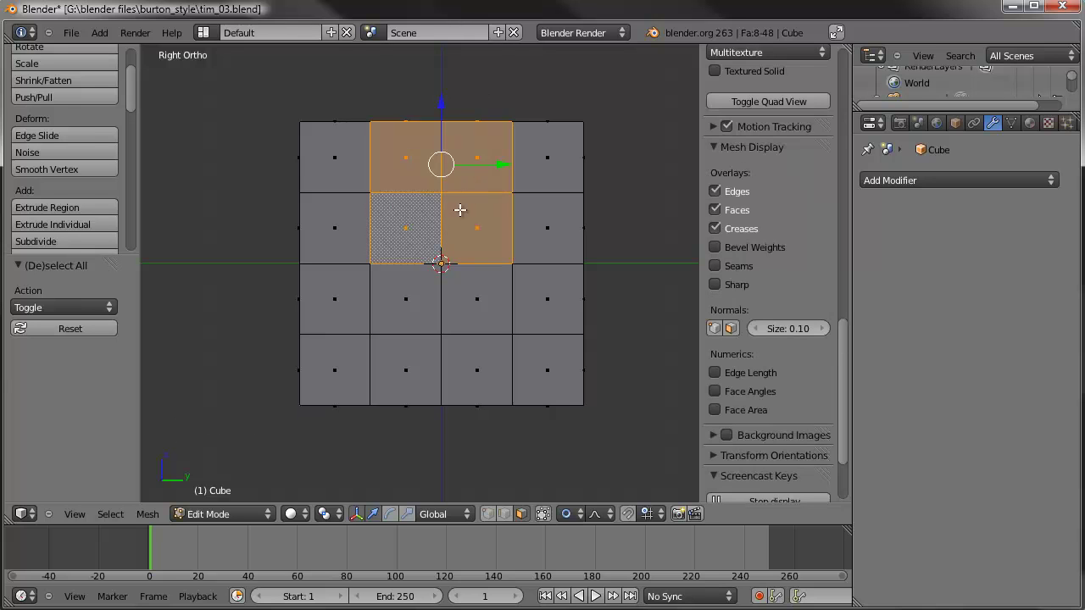
middle_click_drag(449, 223, 450, 135)
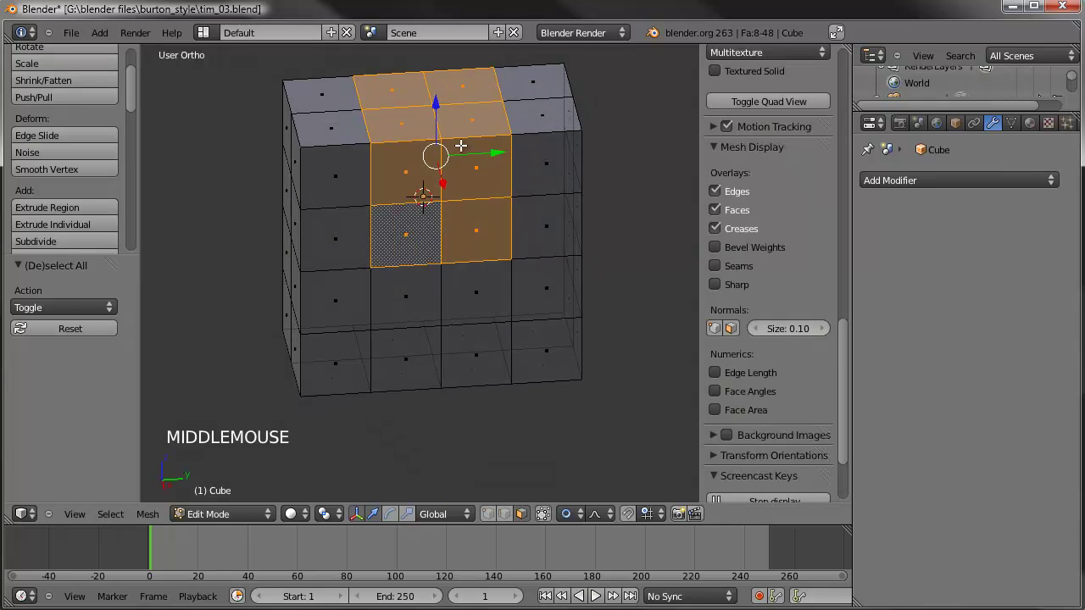
key("Delete")
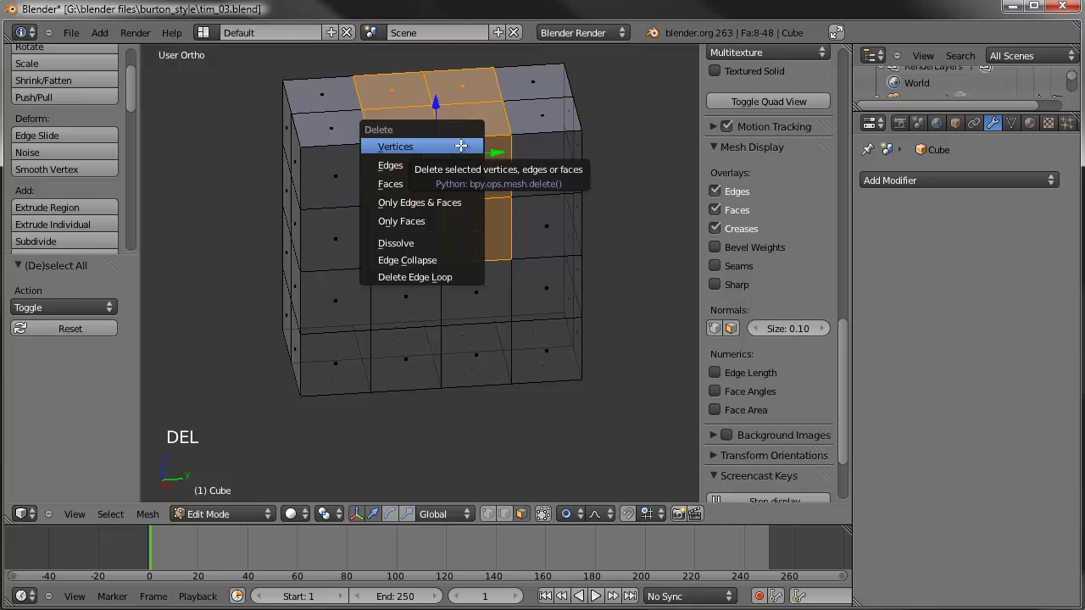
key("Down")
key("Down")
key("Return")
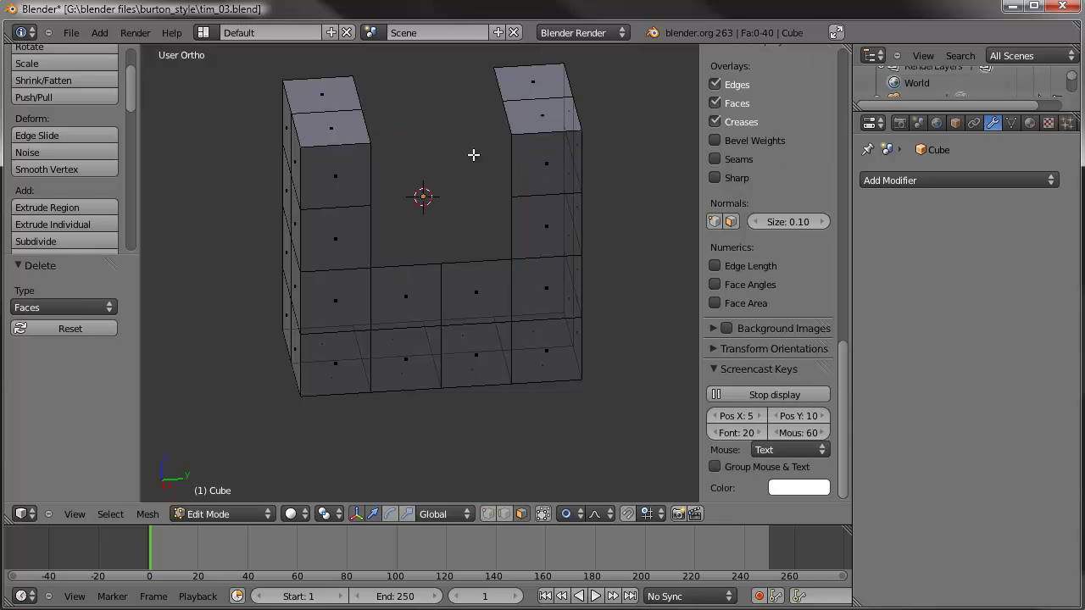
Step: Scale the entire half-cube mesh along Y to about 0.484
key("a")
key("s")
key("y")
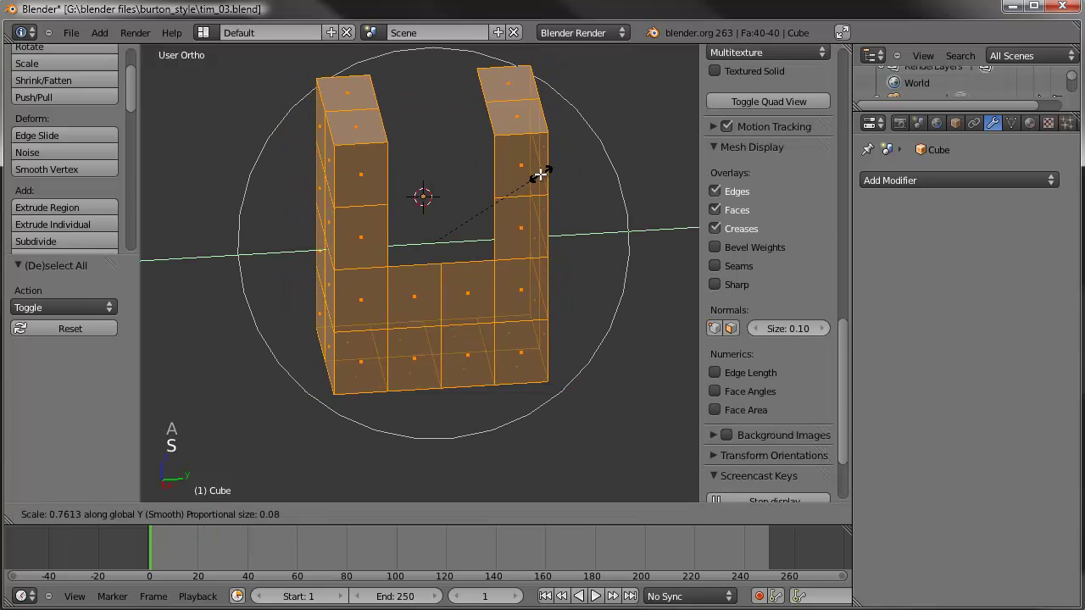
left_click(492, 188)
Step: Delete the four remaining top faces of the half cube
right_click(479, 93)
right_click(398, 119, "shift")
right_click(387, 86, "shift")
right_click(398, 87, "shift")
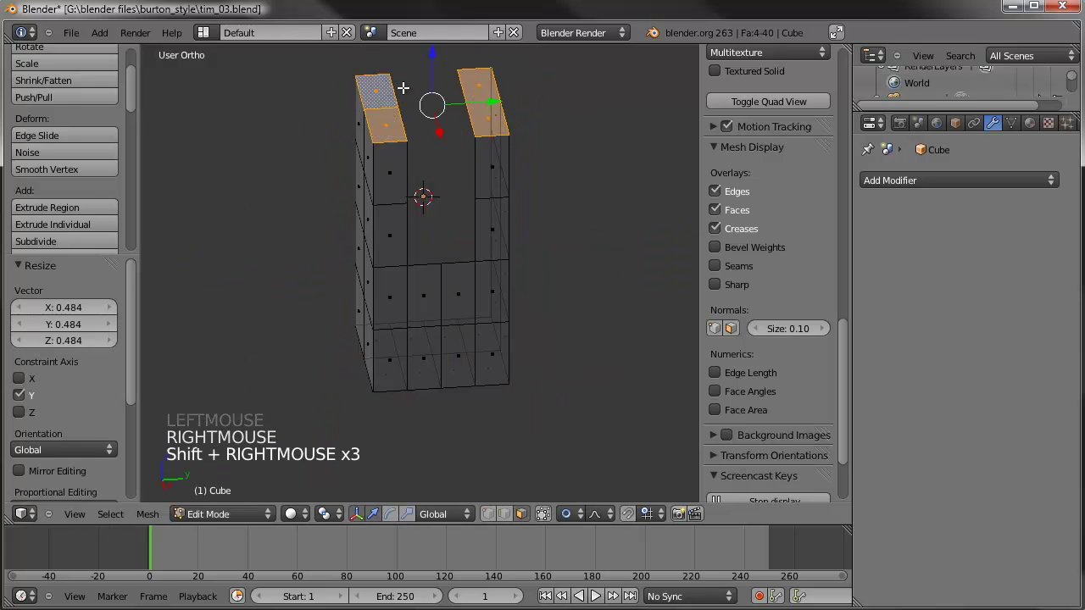
key("Delete")
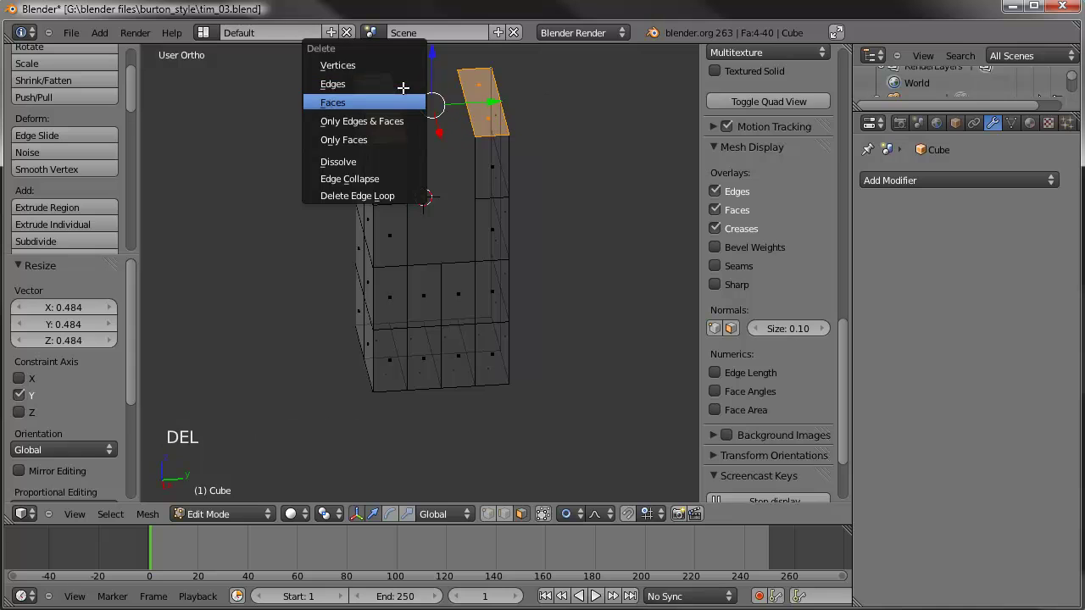
left_click(404, 95)
Step: Select the four upper faces on the outer side and move them outward along X by about 0.004
middle_click_drag(442, 232, 459, 252)
right_click(400, 184)
right_click(395, 226, "shift")
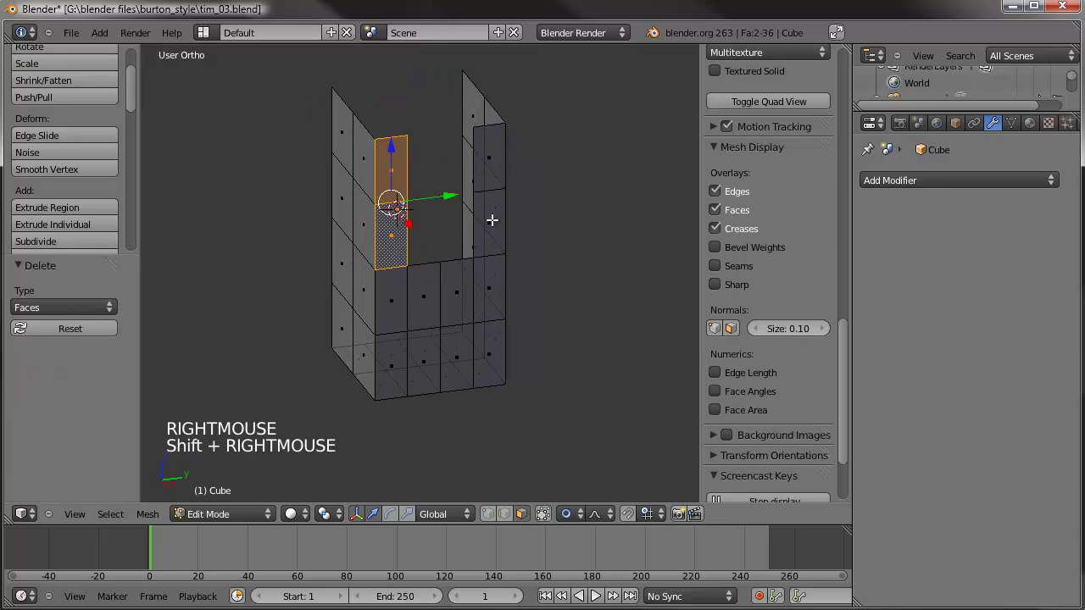
right_click(494, 220, "shift")
right_click(495, 171, "shift")
key("KP_1")
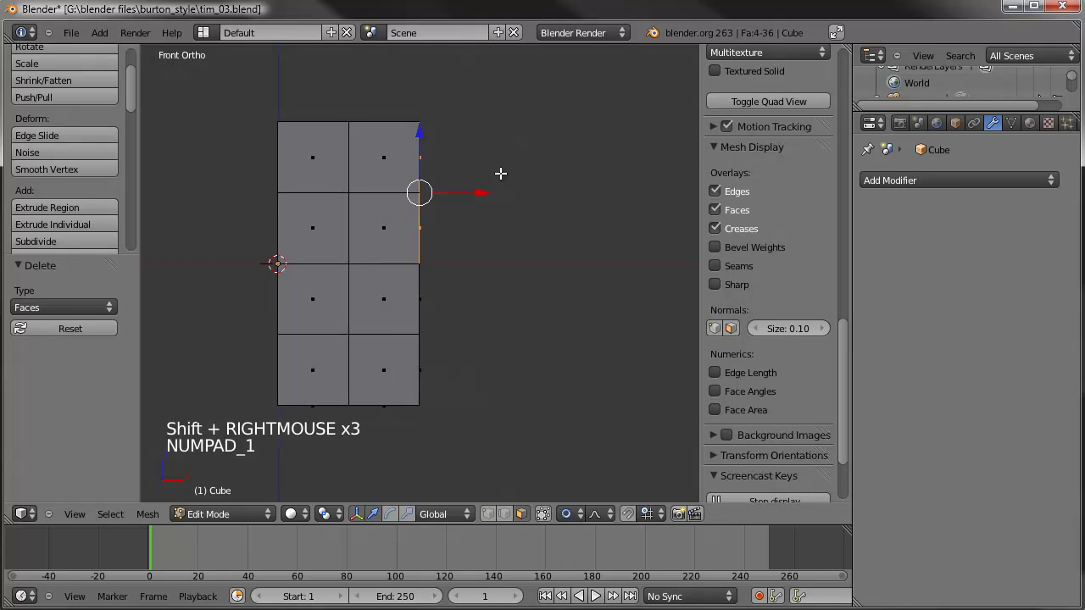
key("g")
left_click(510, 235)
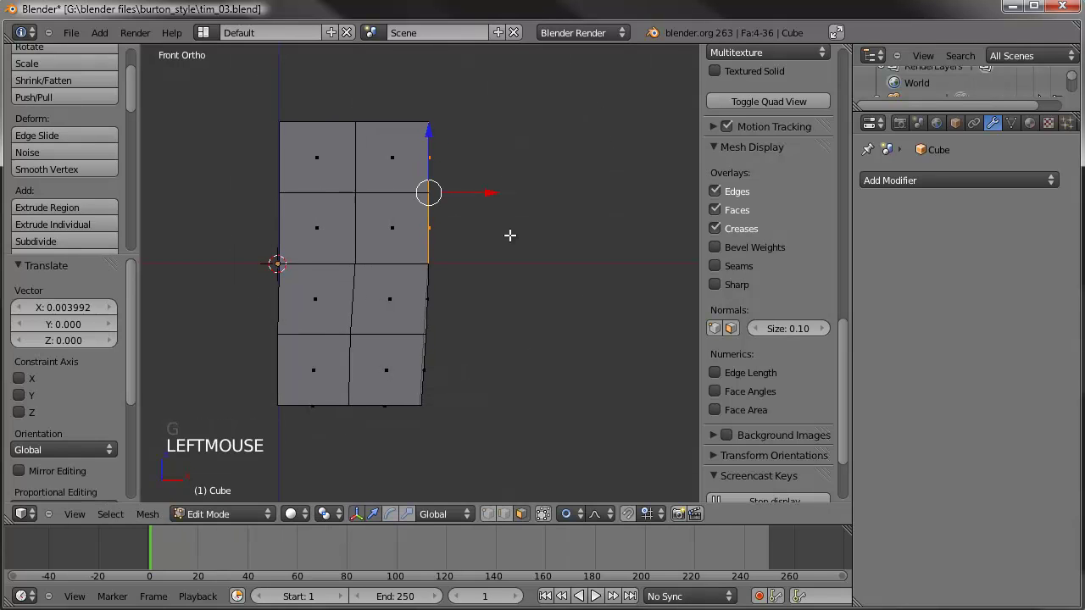
Step: Add a Mirror modifier with Clipping enabled and snap the inner edge vertices onto the mirror centre line
left_click(911, 180)
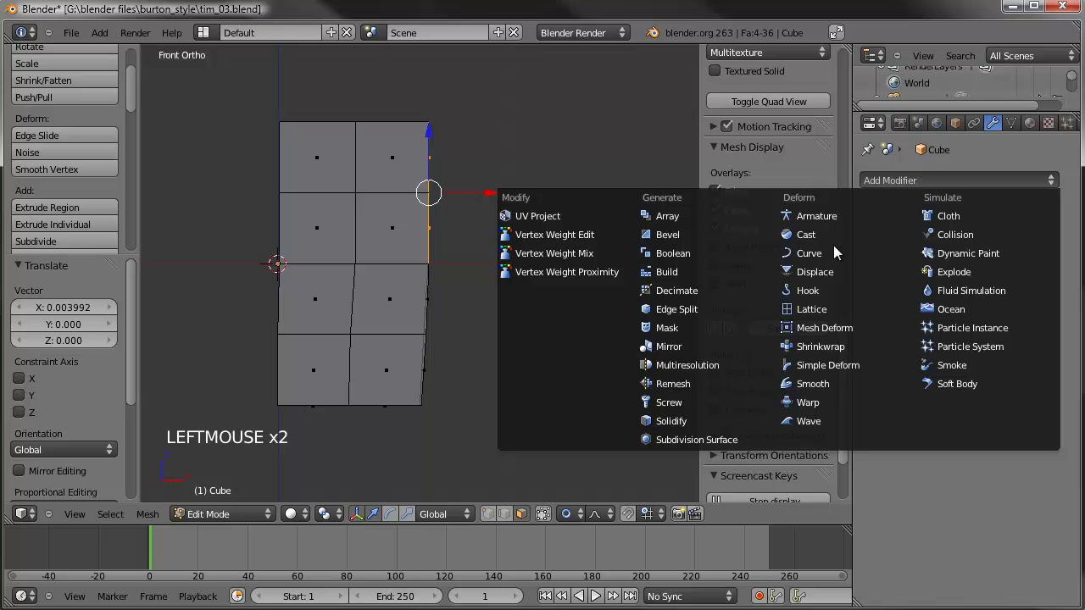
left_click(670, 346)
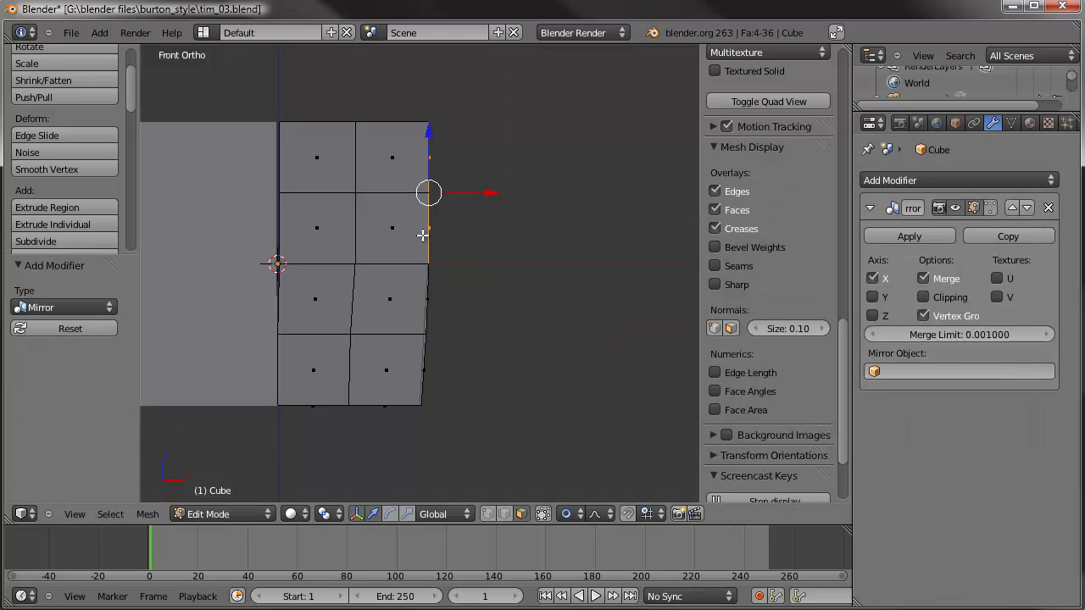
middle_click_drag(430, 238, 547, 243, "shift")
scroll(546, 242, "up", 1)
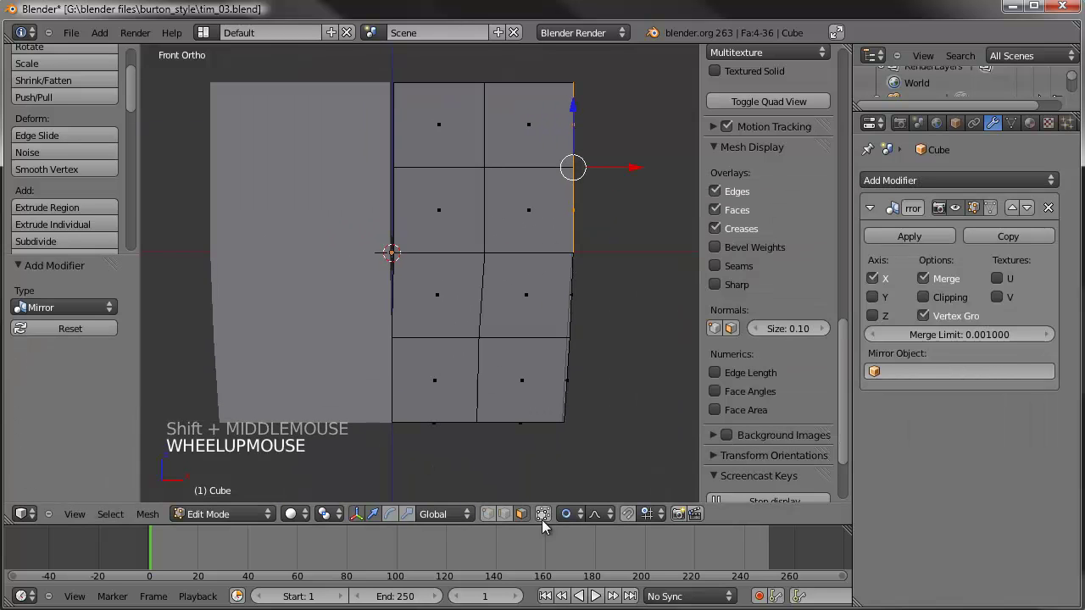
left_click(489, 514)
key("a")
key("b")
left_click_drag(401, 76, 369, 422)
left_click(923, 297)
key("g")
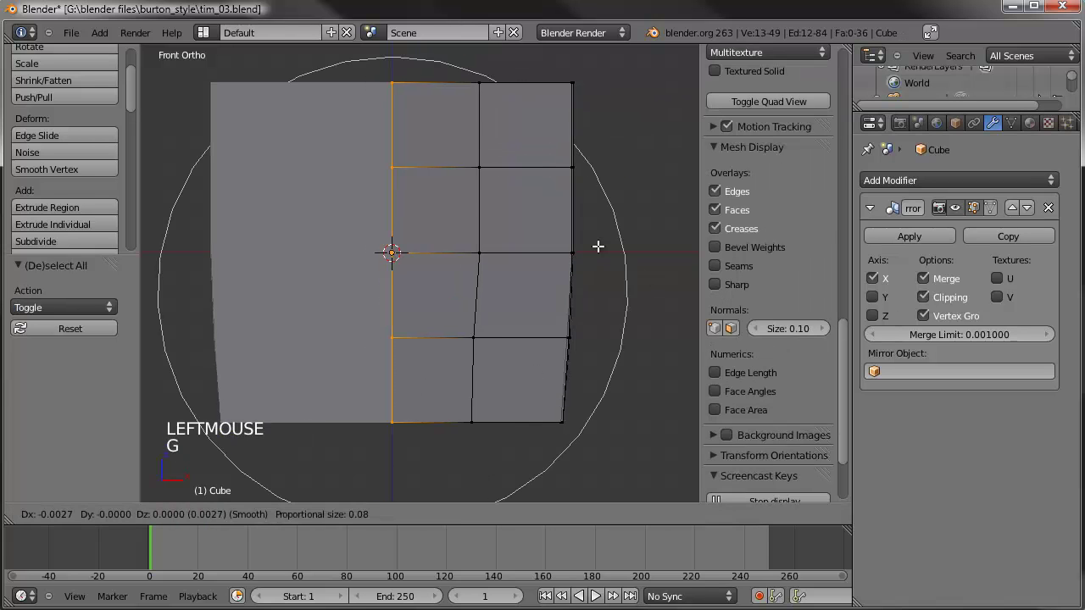
left_click(598, 246)
Step: Lower the bottom vertices nearest the centre line by about 0.0039 along Z with proportional editing
key("a")
key("c")
left_click_drag(462, 433, 431, 421)
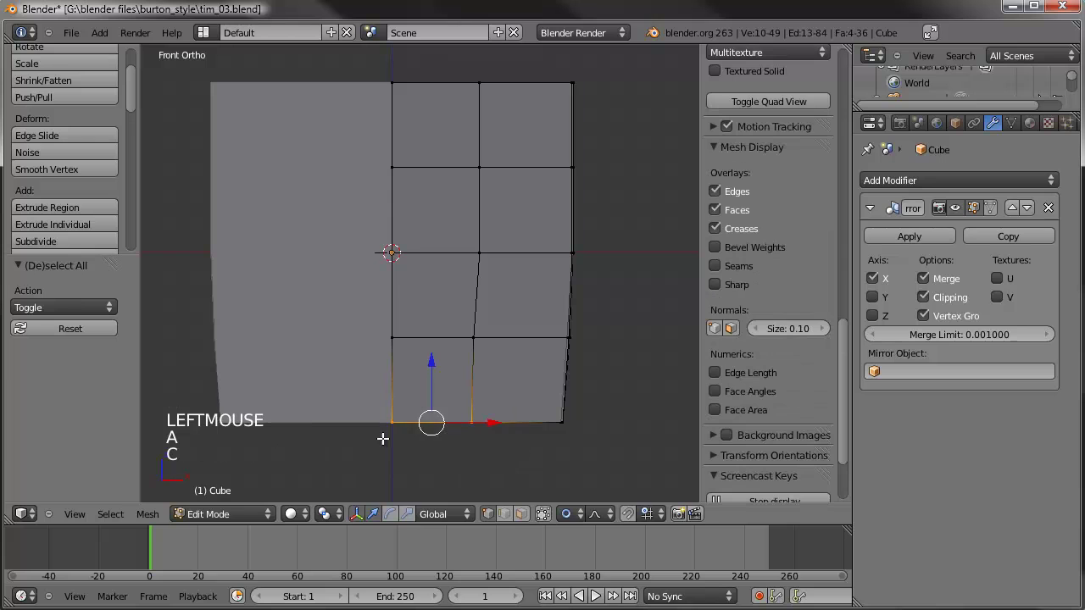
right_click(431, 421)
left_click(434, 362)
left_click(432, 373)
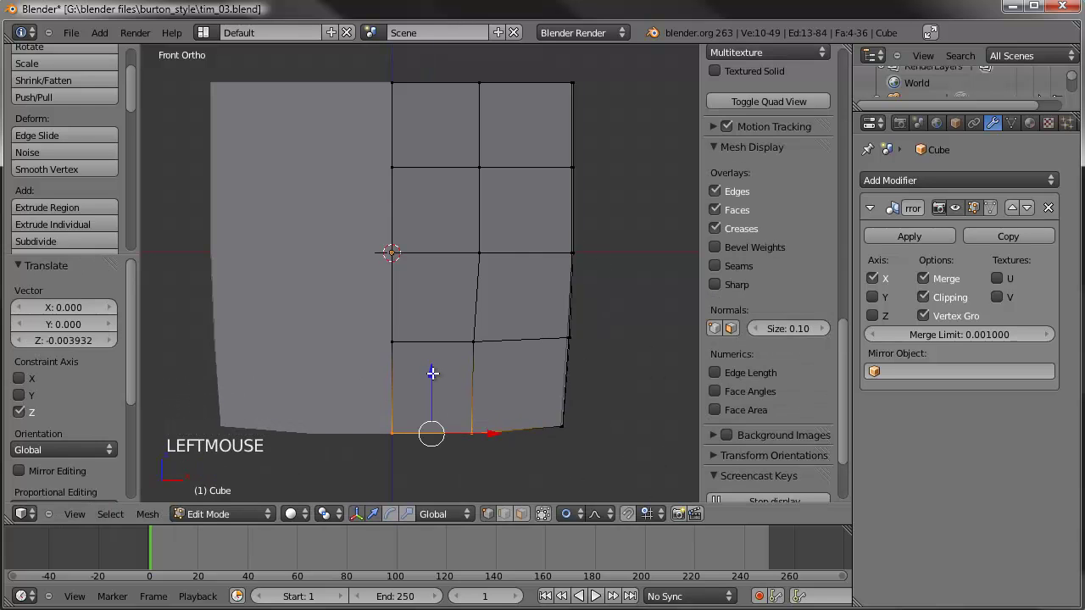
Step: Scale the whole mesh along Y to about 0.588 in the right side view
scroll(447, 351, "down", 4)
middle_click_drag(447, 351, 531, 303)
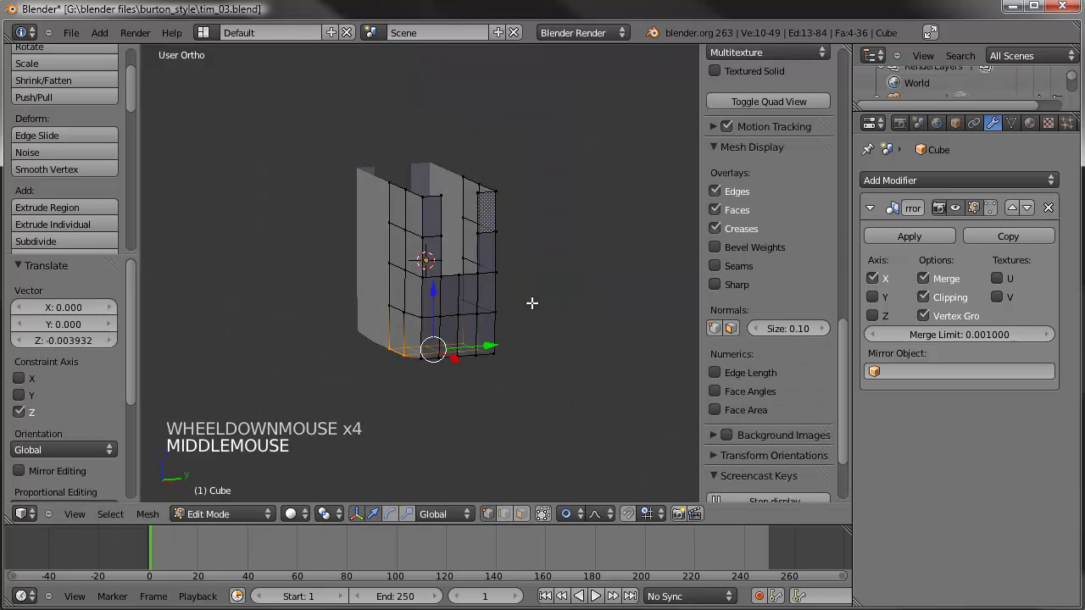
key("KP_3")
scroll(534, 322, "up", 3)
key("a")
key("a")
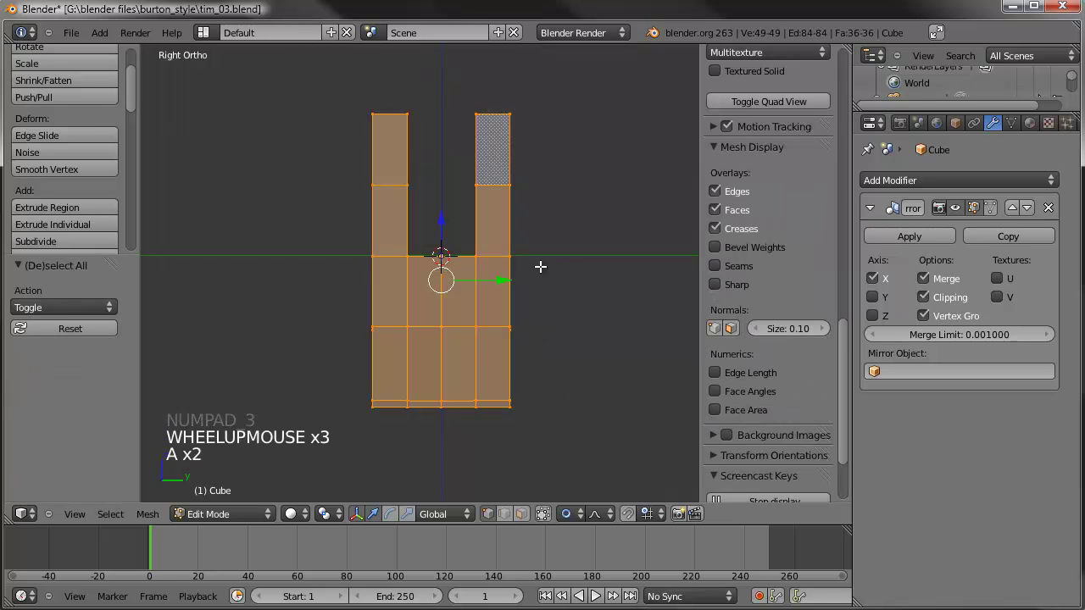
key("s")
key("y")
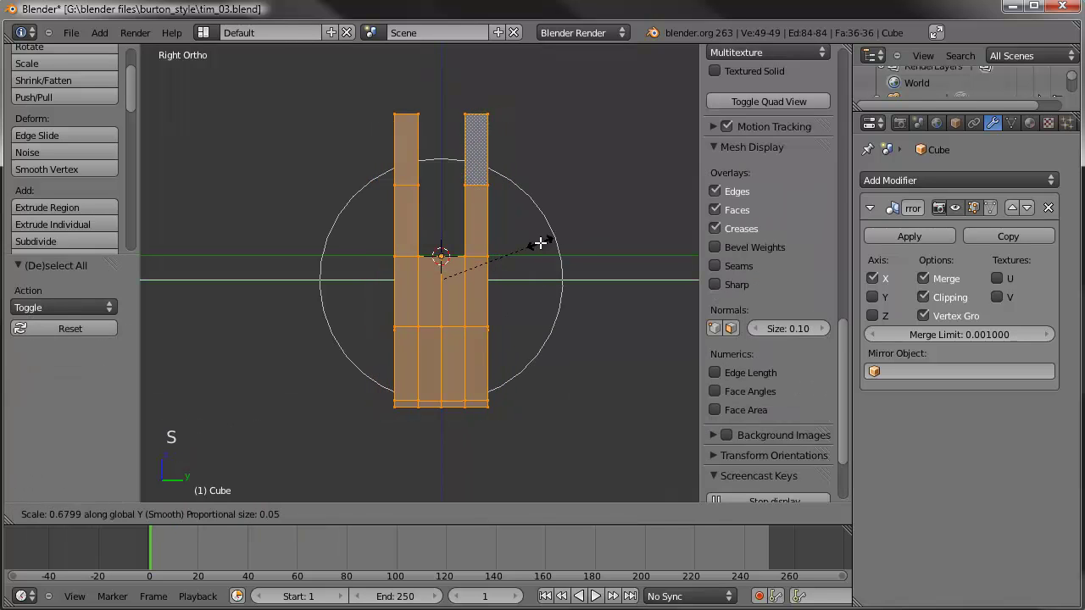
left_click(527, 246)
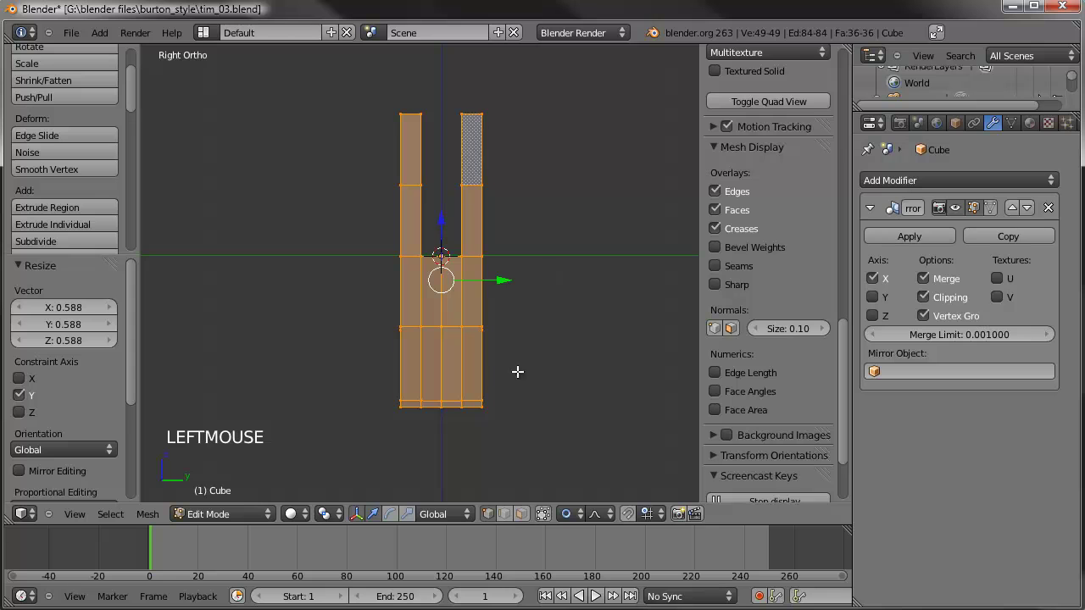
Step: Move the bottom middle vertices down by about 0.005 in the side view and rotate them slightly
key("a")
key("c")
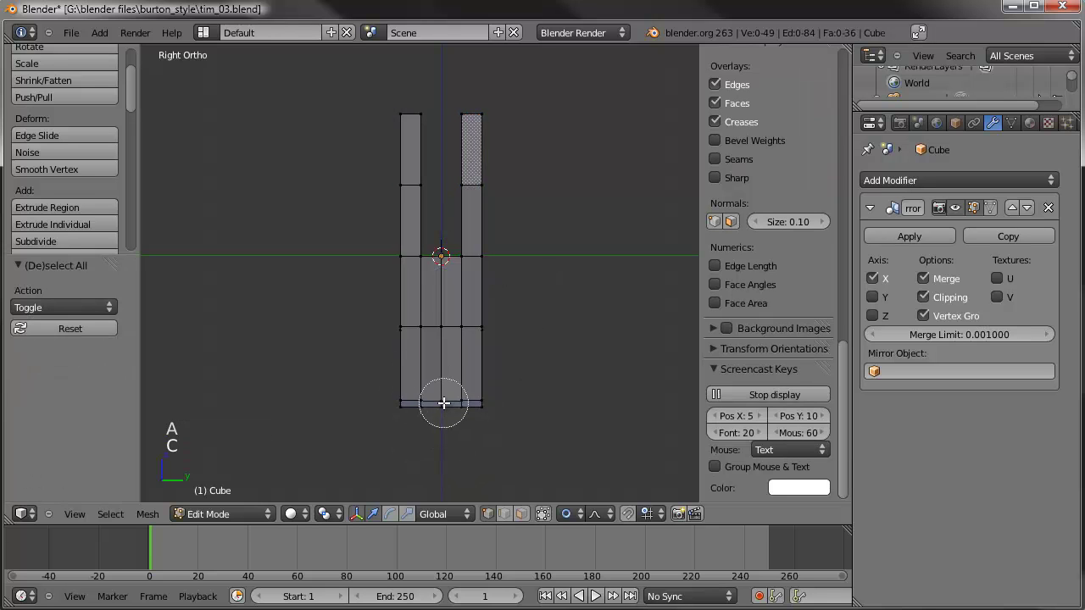
left_click(444, 403)
right_click(441, 404)
key("g")
key("g")
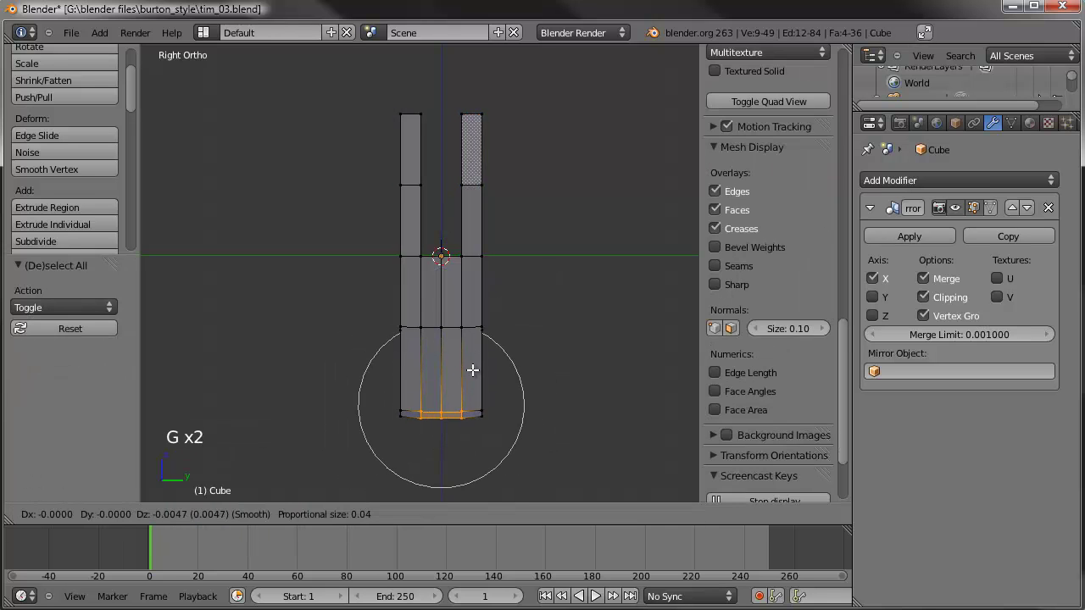
left_click(475, 371)
key("r")
left_click(535, 339)
Step: Pull the centre vertices of the bottom down by about 0.008 with a smaller proportional radius
key("a")
key("c")
left_click(446, 421)
right_click(459, 397)
key("g")
key("g")
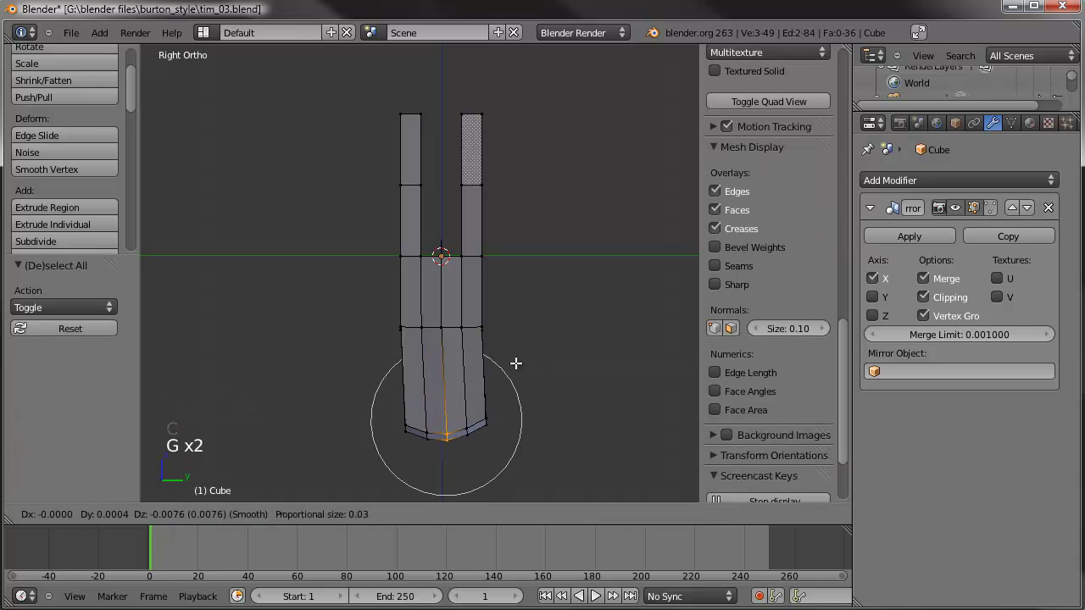
left_click(516, 363)
Step: Select the front and back vertical corner edge loops and move them inward along X by about 0.0116
middle_click_drag(515, 363, 480, 310)
right_click(481, 310, "alt")
right_click(543, 295, "alt+shift")
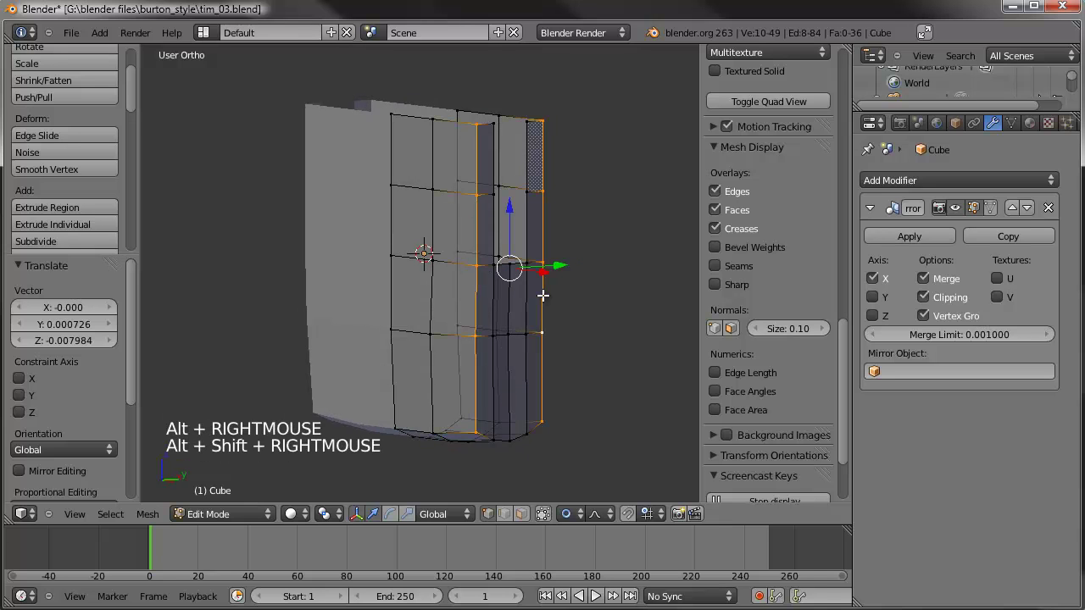
key("KP_1")
key("g")
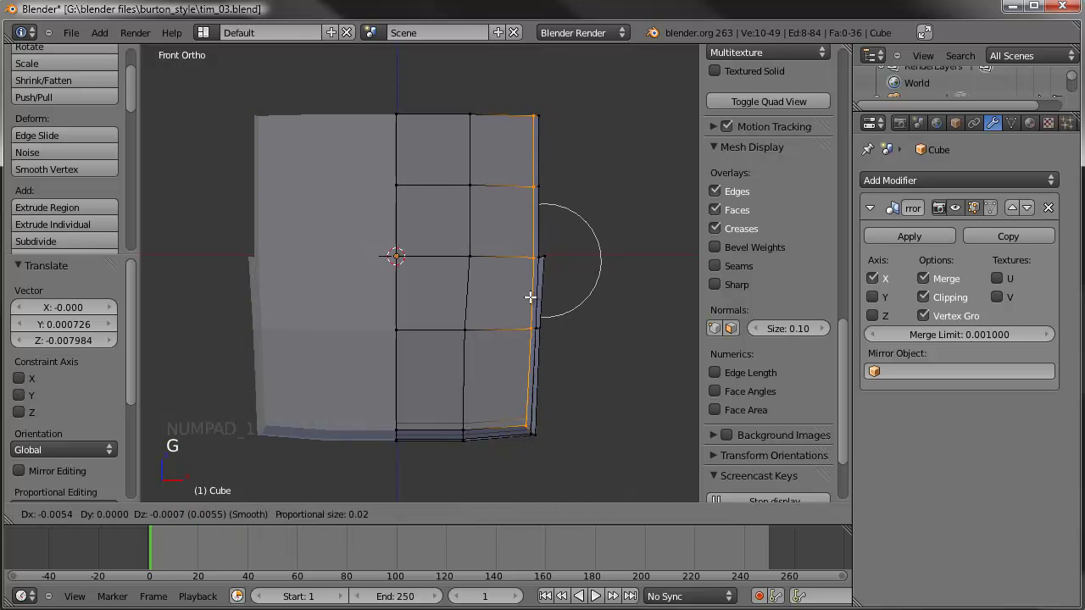
right_click(527, 296)
key("g")
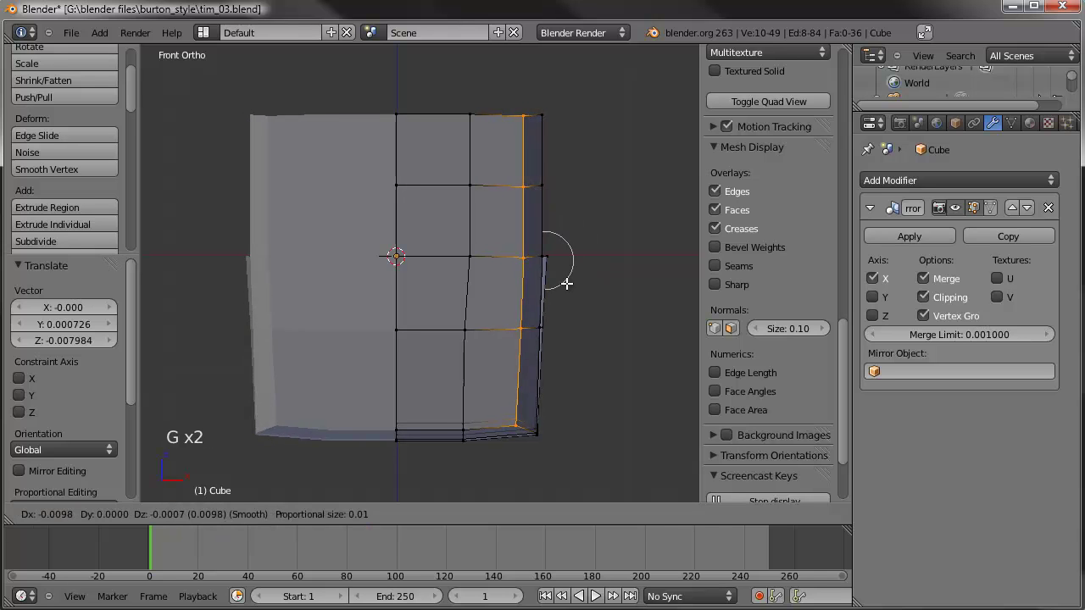
left_click(564, 281)
Step: Select an outer side vertical edge loop and flatten it by scaling to 0 along X
middle_click_drag(576, 293, 600, 297)
right_click(544, 216, "alt")
middle_click_drag(601, 249, 540, 271)
key("KP_1")
key("s")
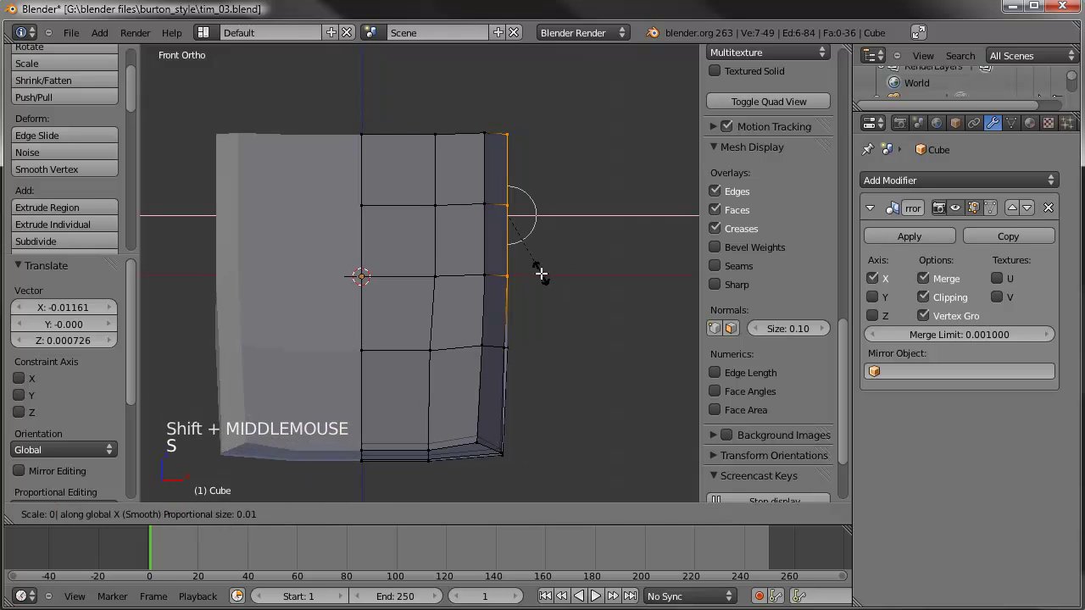
left_click(540, 274)
Step: Select the lower outer corner vertices and move them inward to taper the bottom of the side
key("a")
key("c")
left_click(514, 458)
key("g")
key("g")
right_click(538, 447)
key("c")
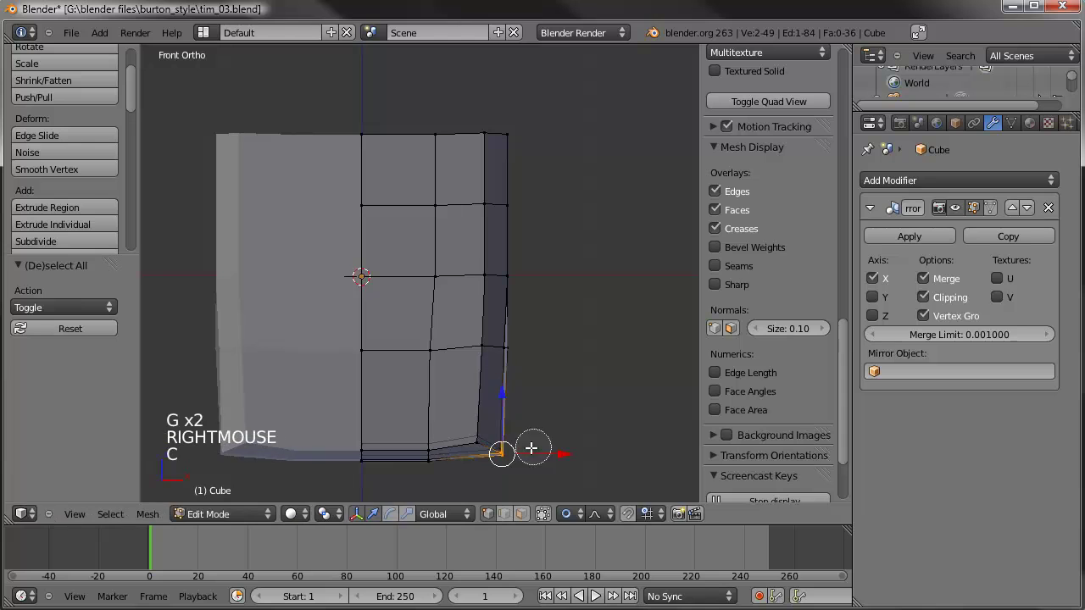
left_click(513, 459)
key("g")
left_click(531, 452)
Step: Select all bottom vertices and raise them by about 0.013 along Z
key("a")
key("c")
left_click_drag(488, 450, 447, 447)
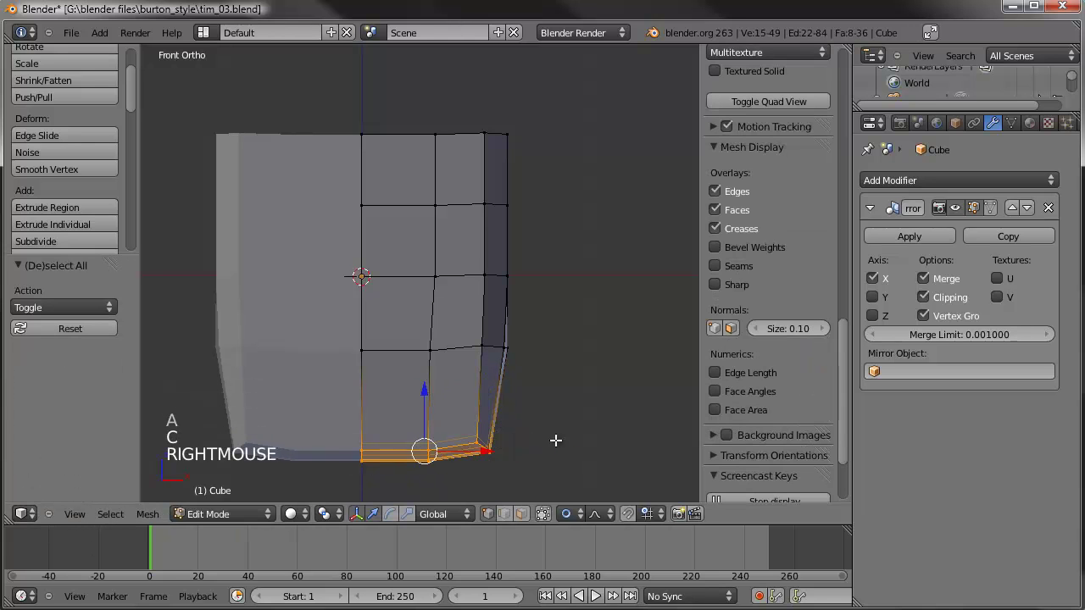
key("g")
key("g")
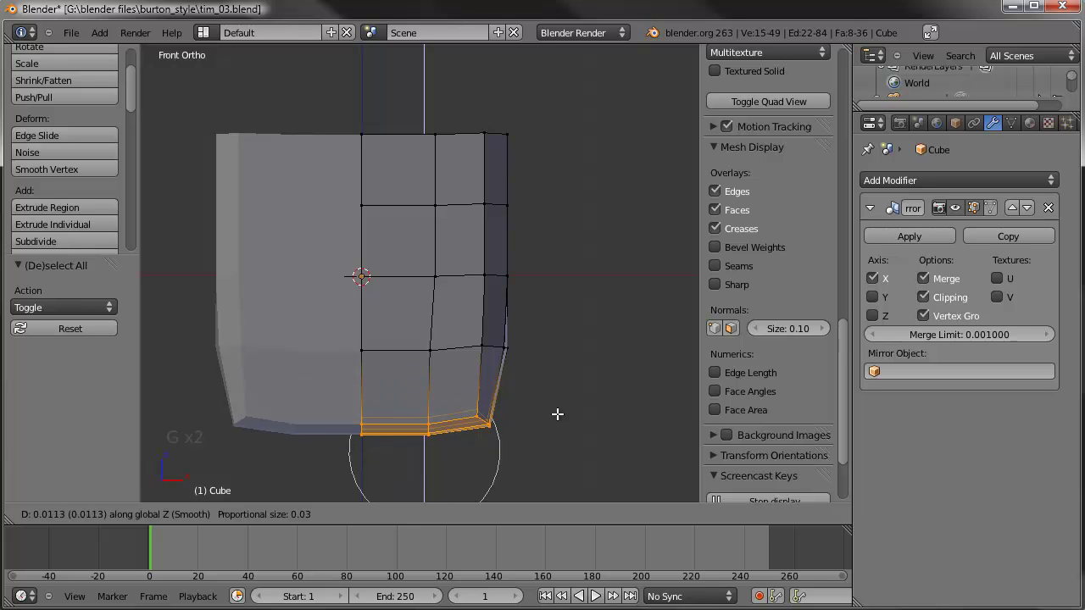
scroll(554, 412, "down", 1)
left_click(552, 410)
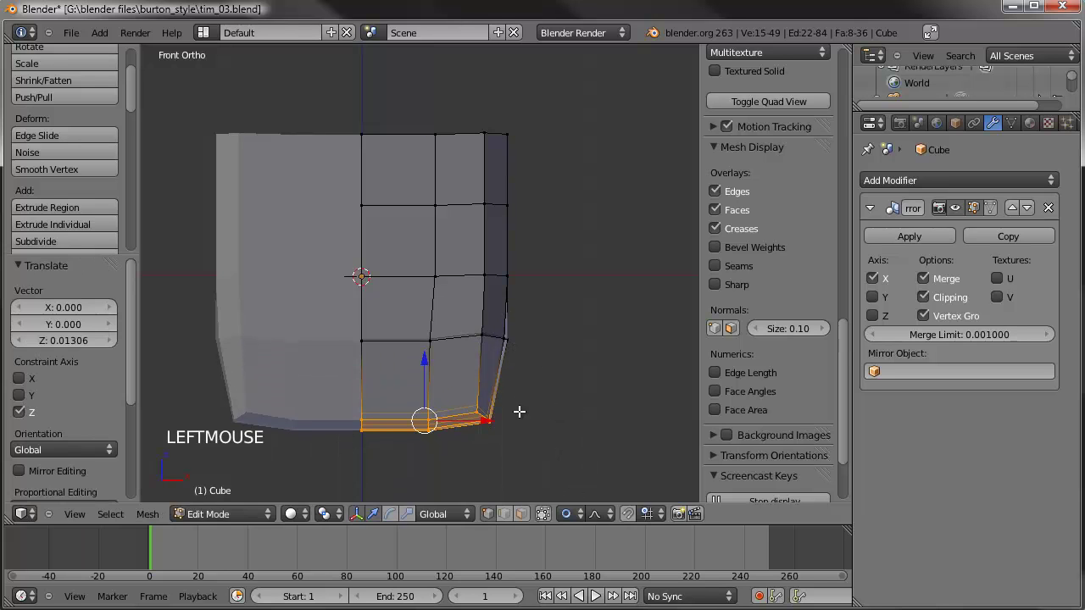
Step: Lower the bottom vertices on the centre line by about 0.0036 to round the lower edge
key("r")
right_click(556, 401)
key("a")
key("c")
left_click(364, 421)
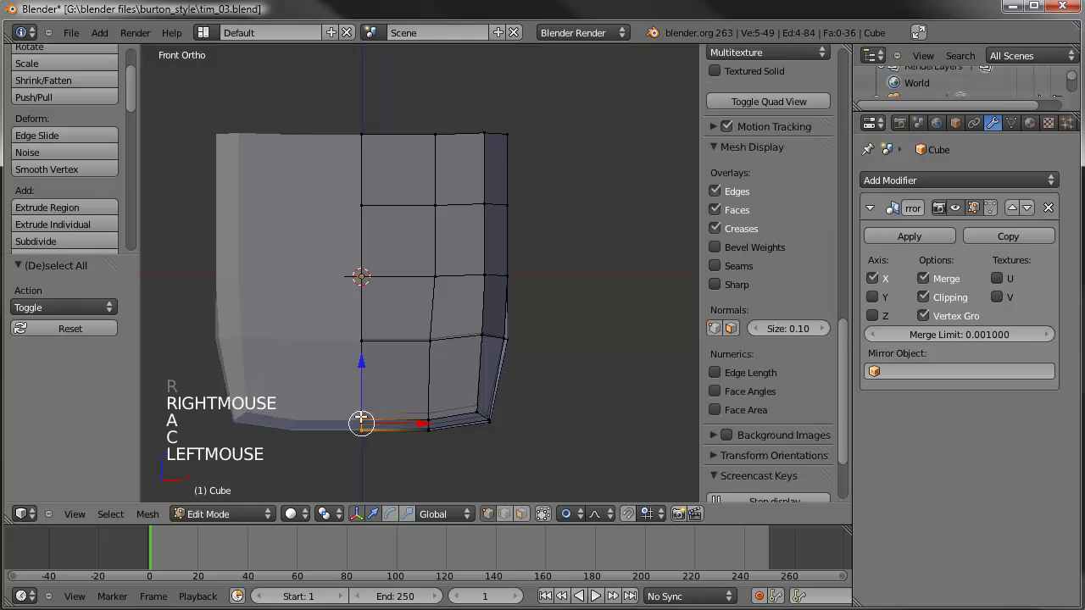
key("g")
left_click(371, 411)
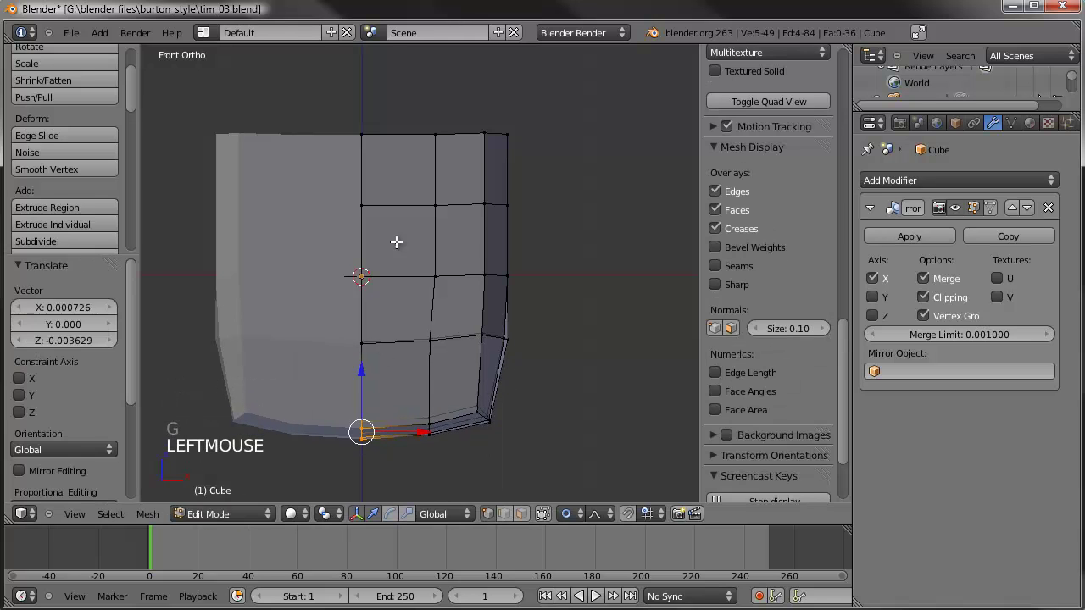
Step: Raise the top centre-line vertices by 0.0185 along Z with proportional editing to arch the upper edge
middle_click_drag(395, 240, 397, 250, "shift")
key("a")
right_click(363, 141)
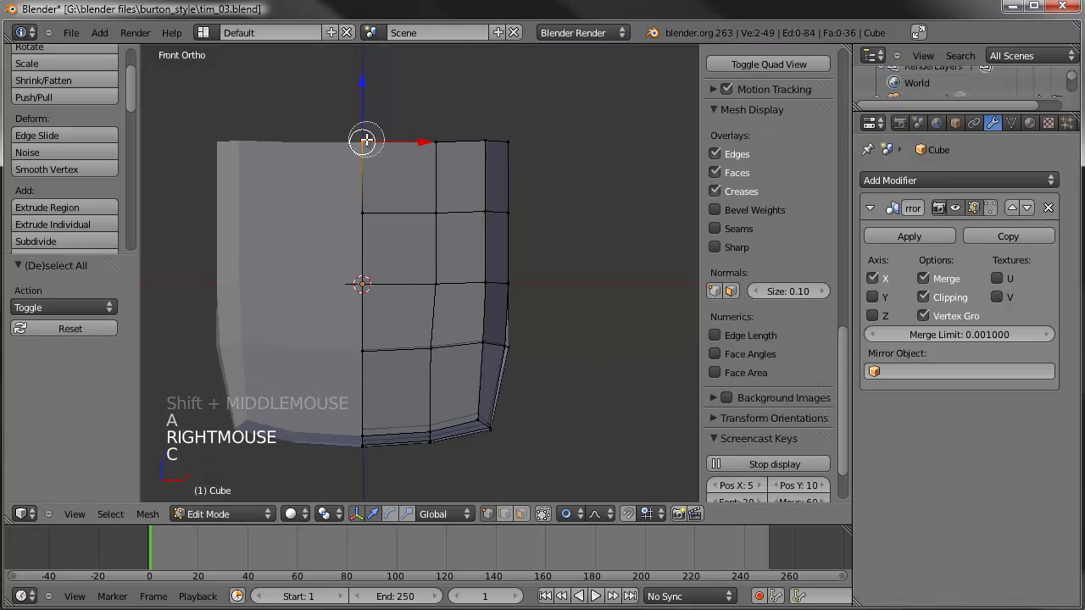
left_click(366, 140)
key("g")
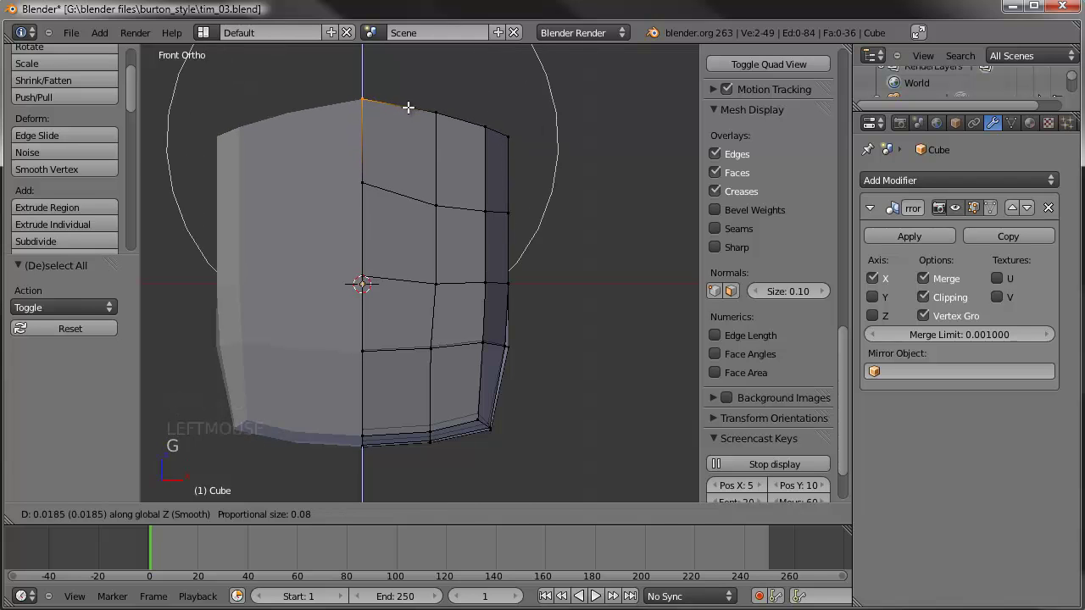
left_click(408, 107)
Step: Select the vertices around the mirror centre line in the top view and adjust them
scroll(474, 166, "down", 3)
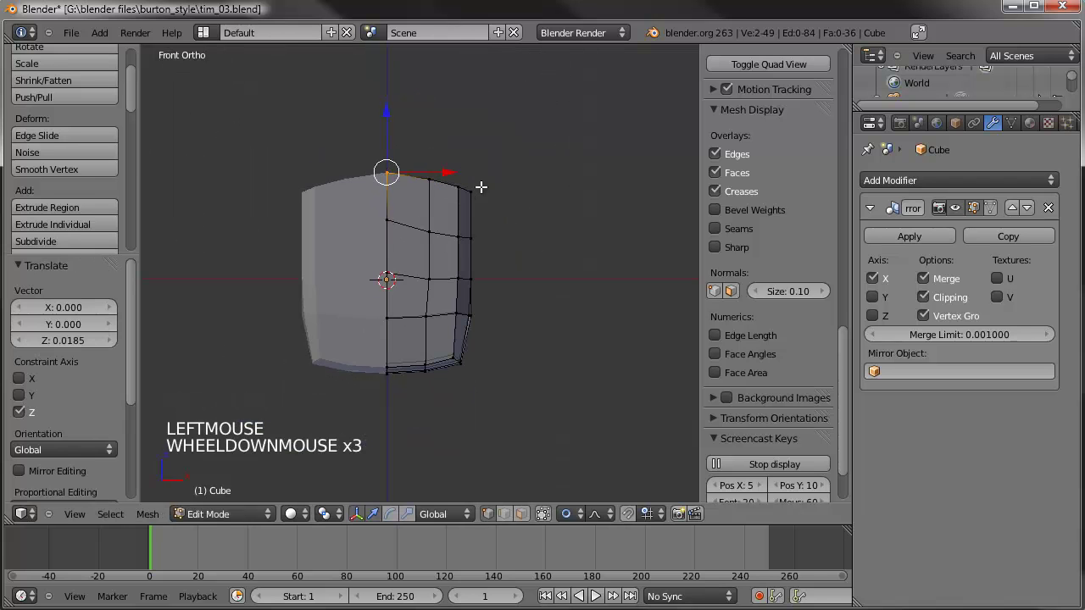
key("Tab")
middle_click_drag(472, 212, 409, 306)
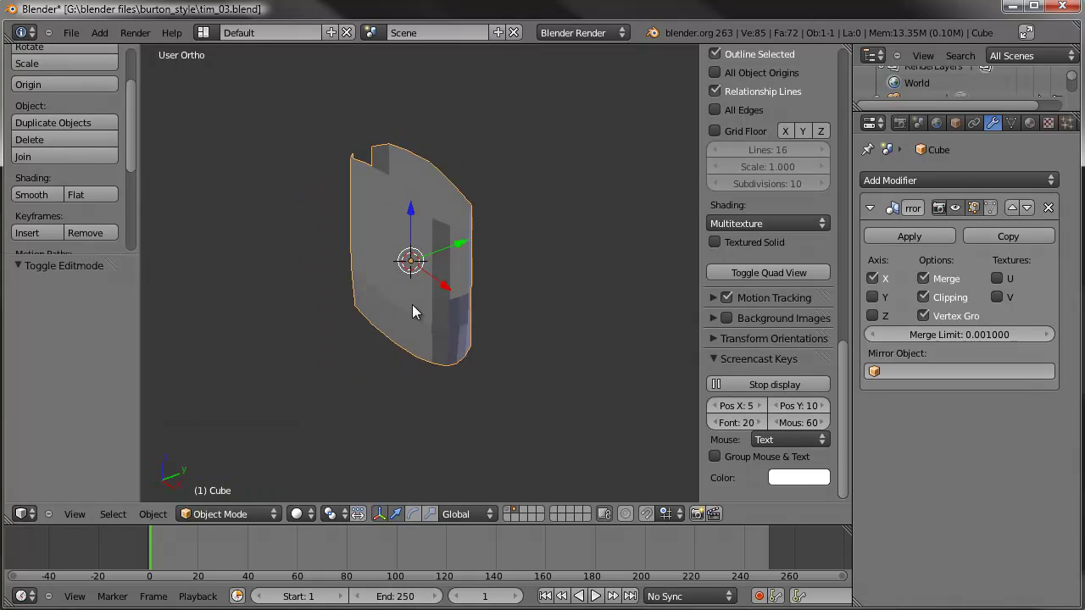
key("KP_7")
key("Tab")
scroll(412, 304, "up", 4)
key("a")
key("c")
scroll(353, 202, "down", 6)
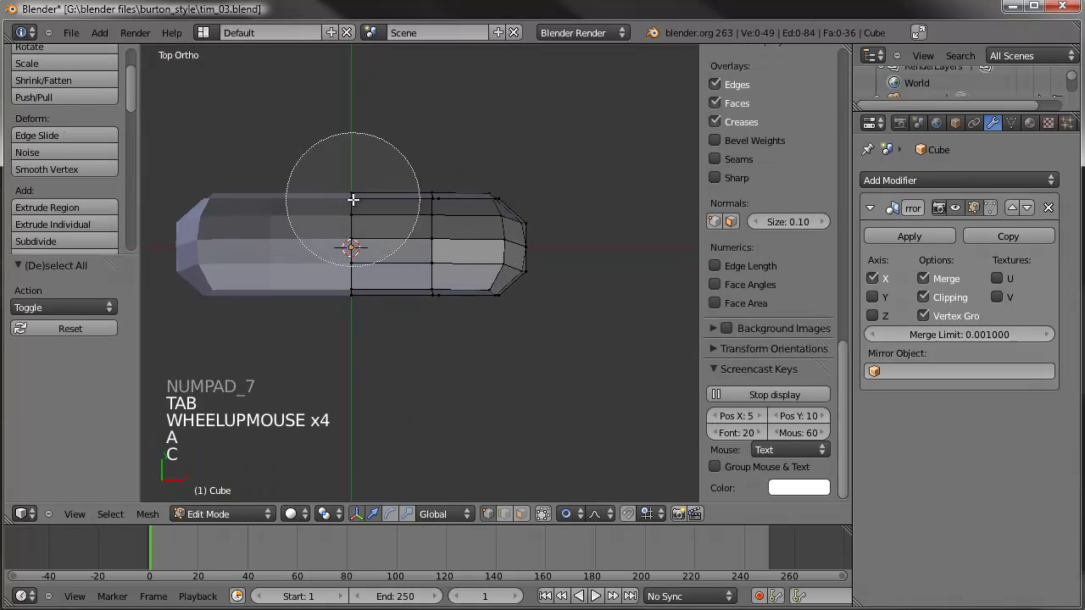
left_click(351, 242)
right_click(351, 184)
left_click_drag(351, 184, 345, 206)
Step: Return to Object Mode and apply smooth shading to the mirrored part
key("Tab")
middle_click_drag(346, 206, 375, 125)
scroll(375, 127, "down", 1)
left_click(40, 194)
scroll(376, 280, "down", 3)
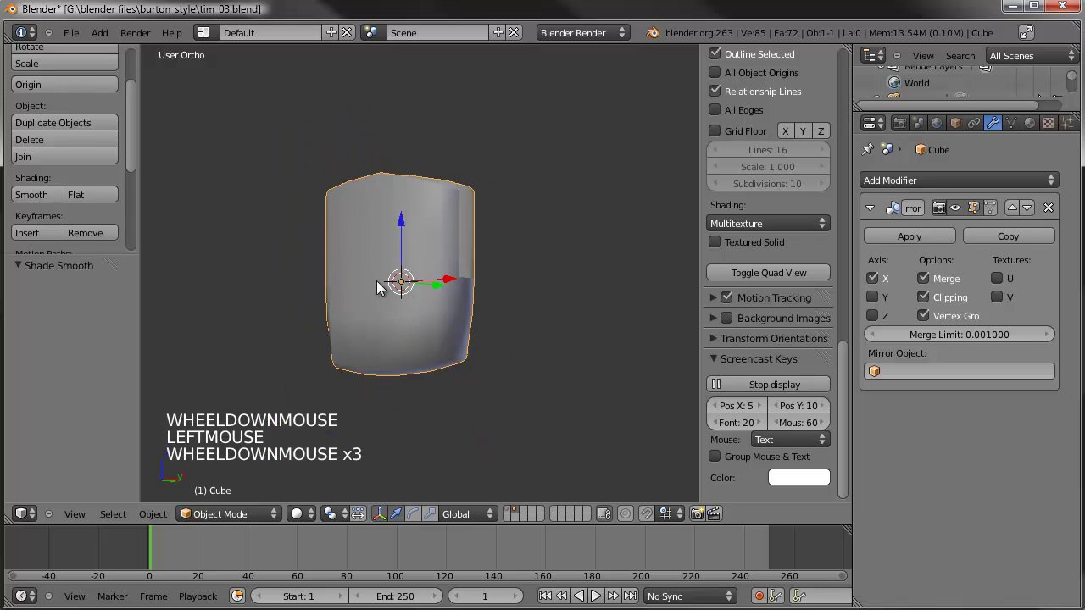
Step: Add a Subdivision Surface modifier to the mirrored part
middle_click_drag(377, 280, 662, 271)
left_click(935, 181)
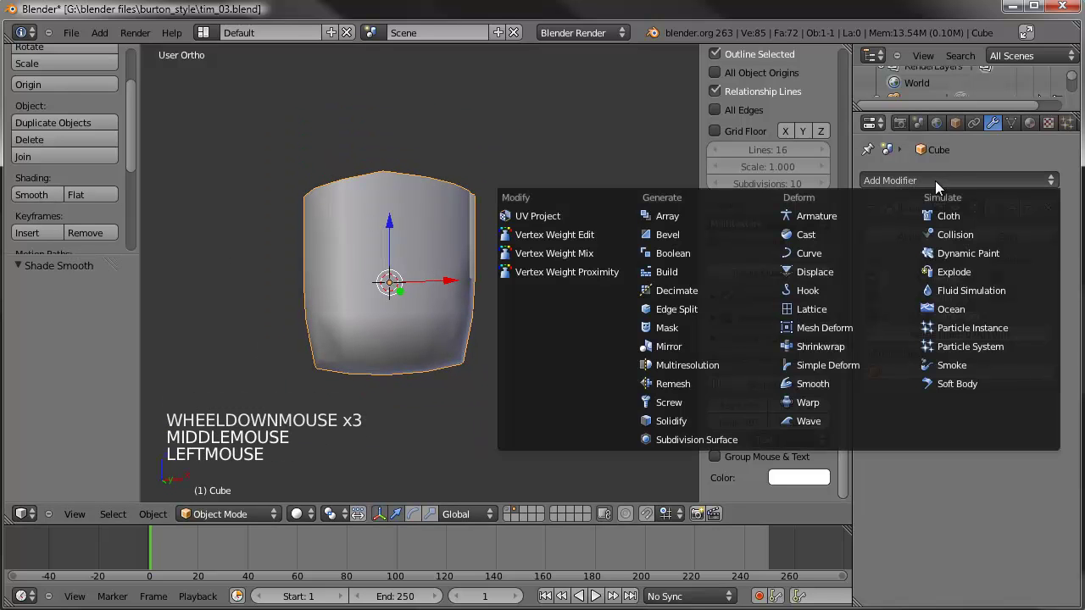
left_click(707, 435)
middle_click_drag(474, 351, 488, 371)
scroll(461, 229, "down", 2)
mouse_move(460, 228)
middle_mouse_down("shift")
mouse_move(448, 204)
mouse_move(461, 218)
middle_mouse_up("shift")
Step: In Edit Mode, duplicate the part's entire mesh and move the copy 0.103 up along Z
key("KP_1")
key("Tab")
scroll(448, 203, "up", 3)
key("a")
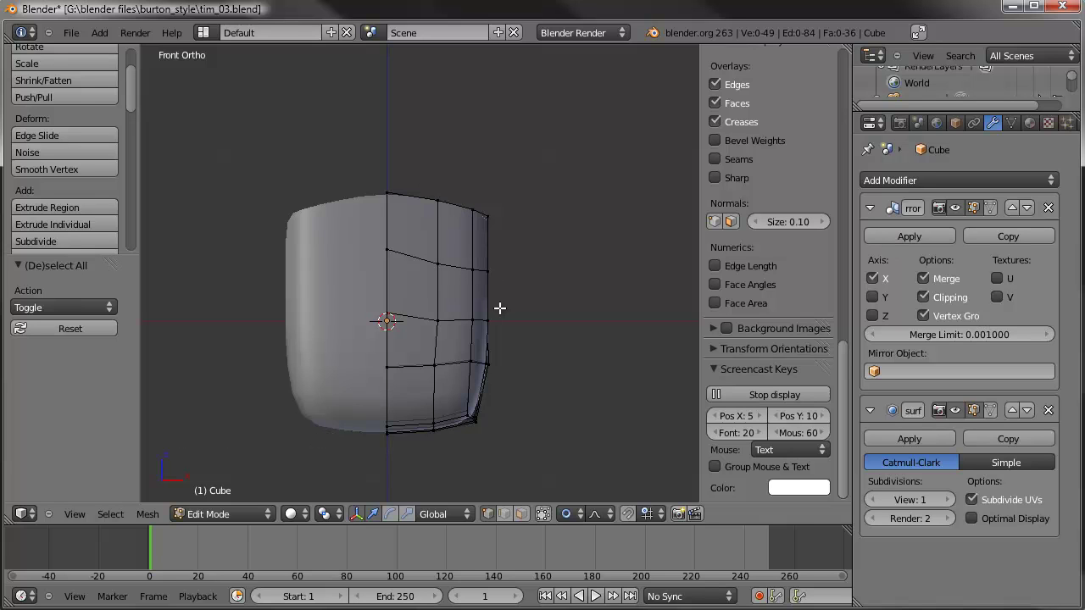
key("a")
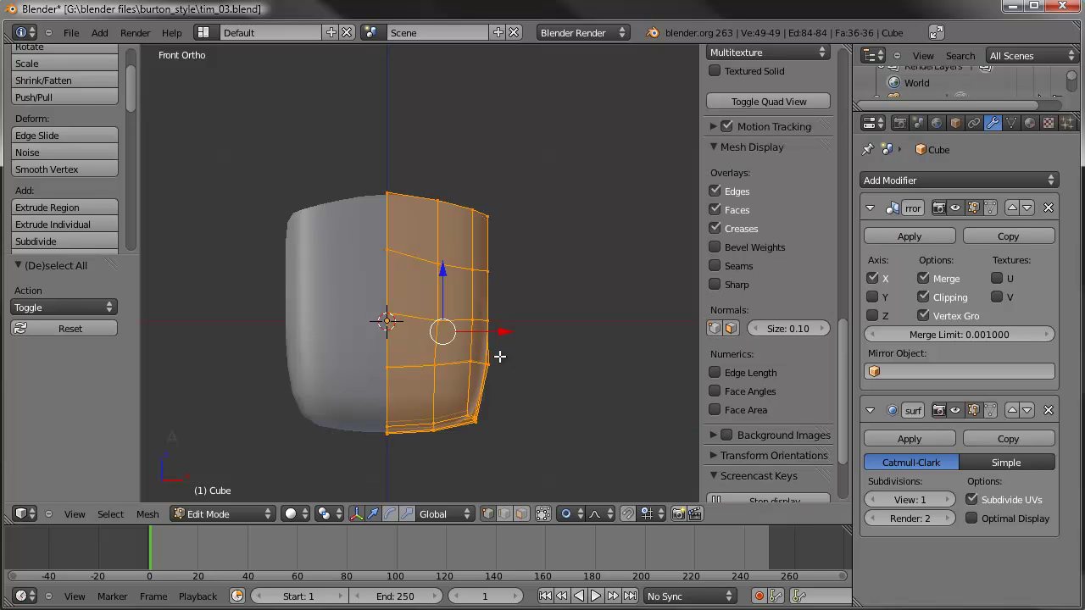
key("shift+d")
key("z")
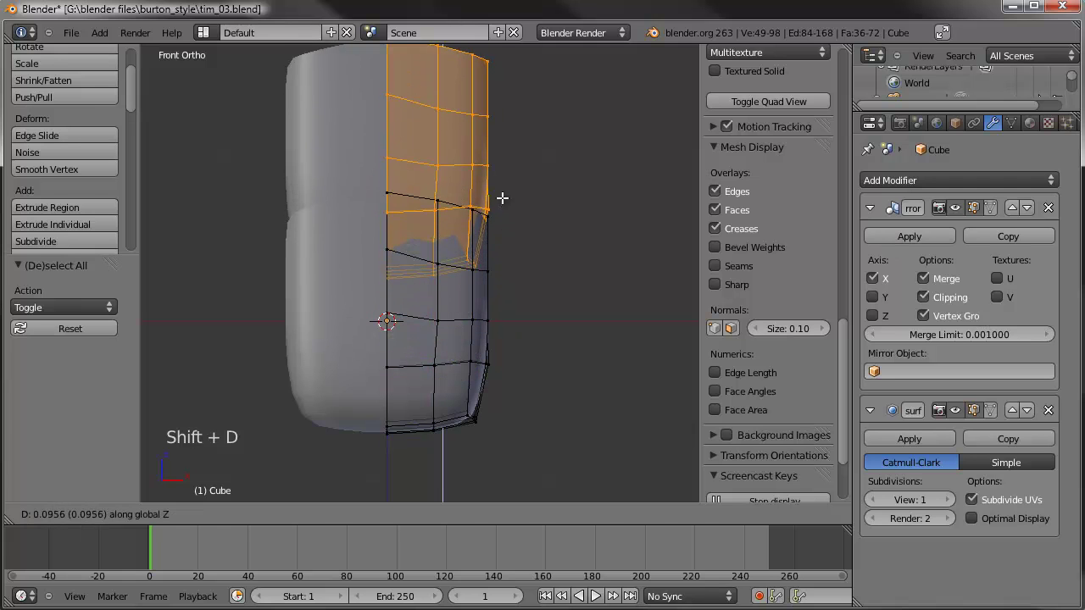
left_click(503, 188)
Step: Scale the duplicated mesh by 1.630 along Y so it is thicker than the original
key("KP_3")
middle_click_drag(504, 187, 491, 300, "shift")
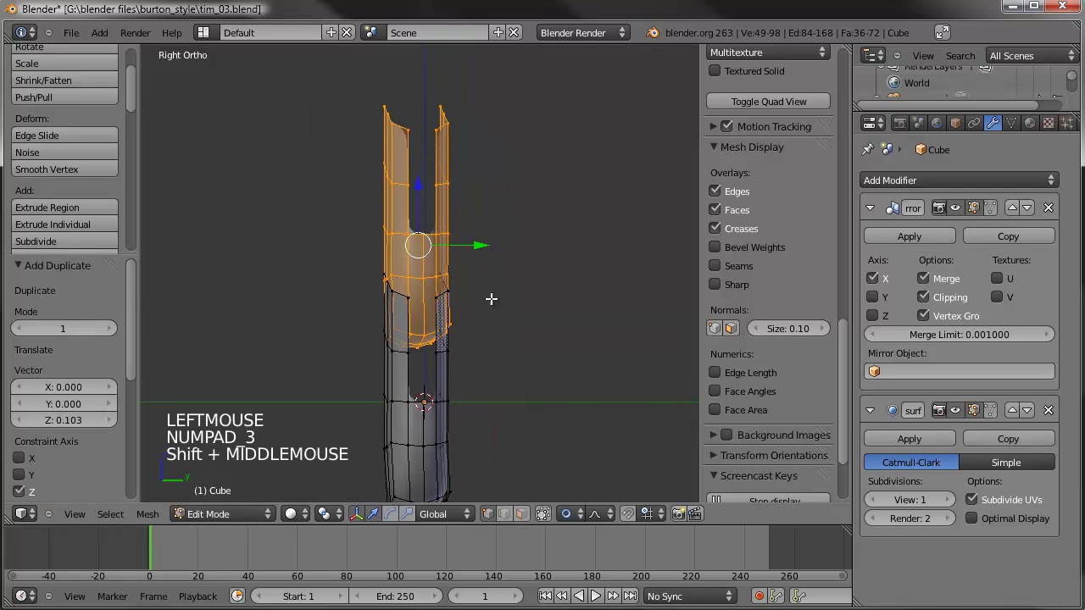
key("s")
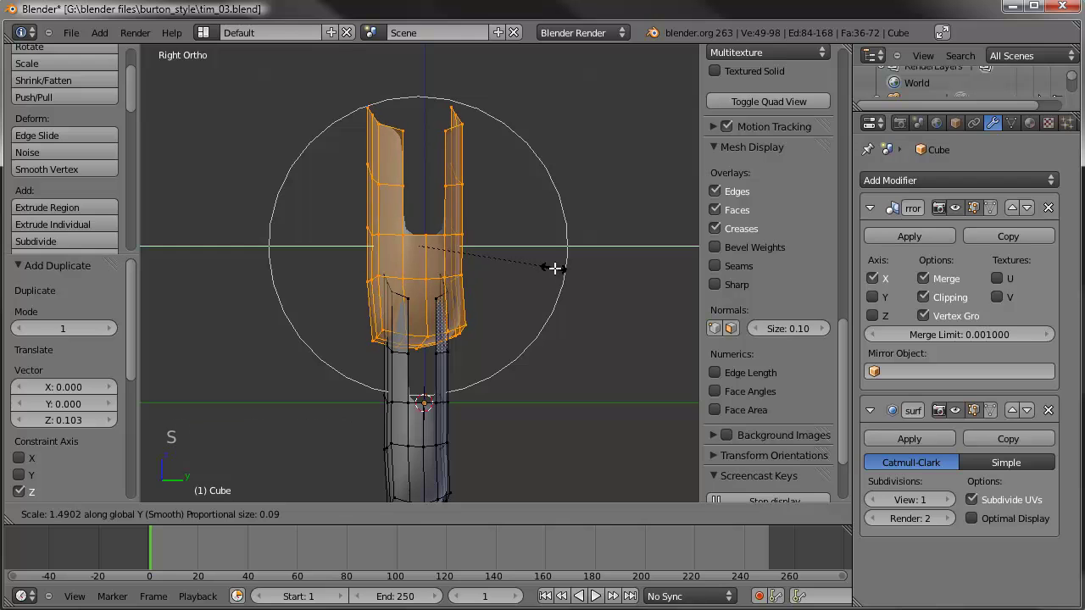
left_click(566, 265)
middle_click_drag(565, 261, 491, 271)
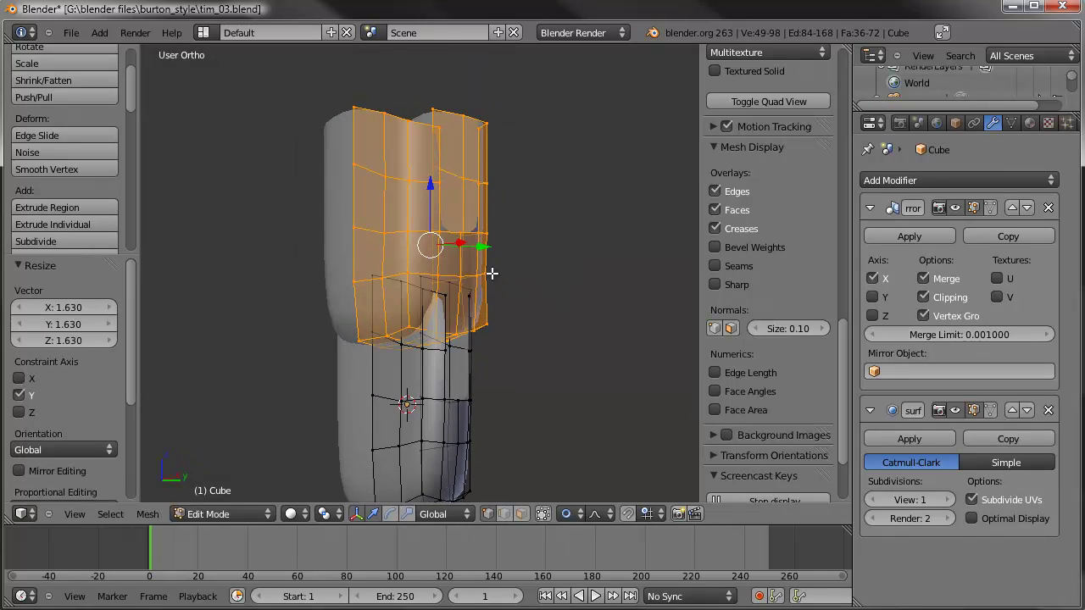
Step: Delete the horizontal edge loop just above the lower edge of the duplicated mesh
scroll(369, 263, "up", 2)
middle_click_drag(427, 237, 567, 167)
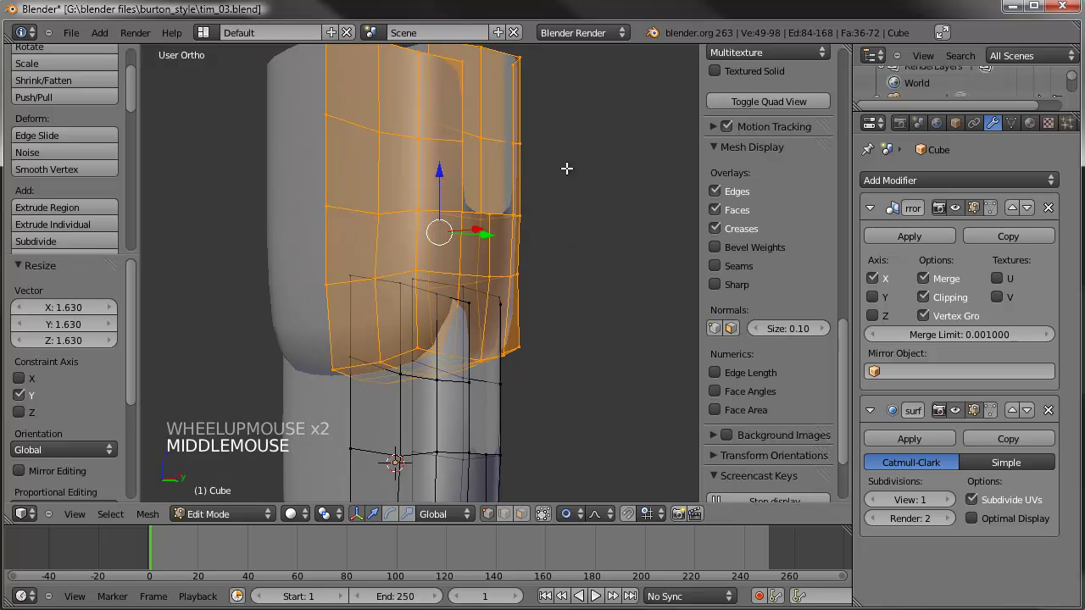
right_click(407, 277, "alt")
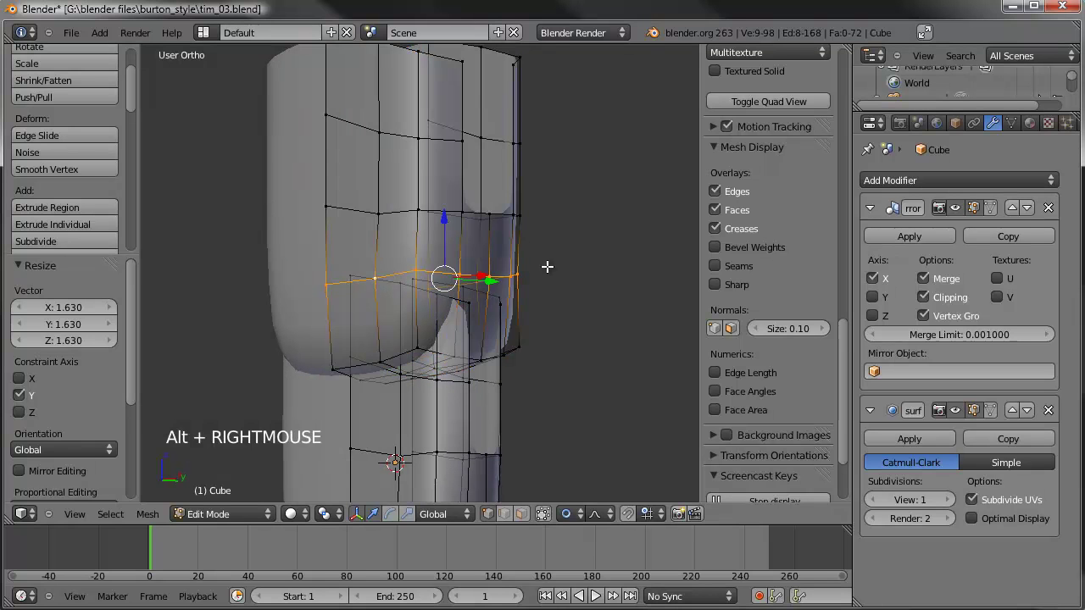
key("x")
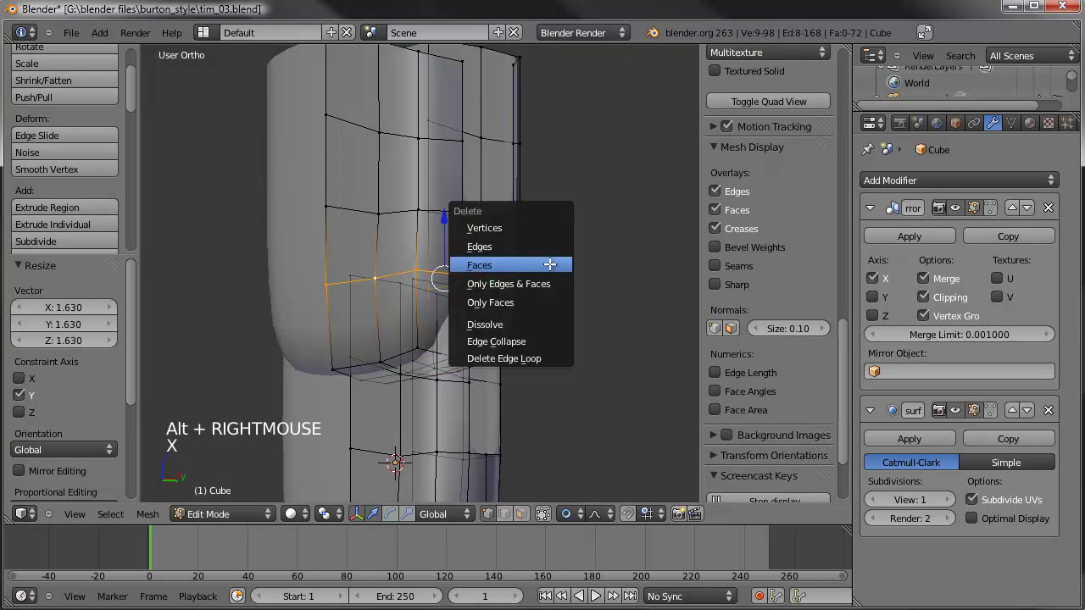
left_click(534, 357)
middle_click_drag(565, 243, 545, 246)
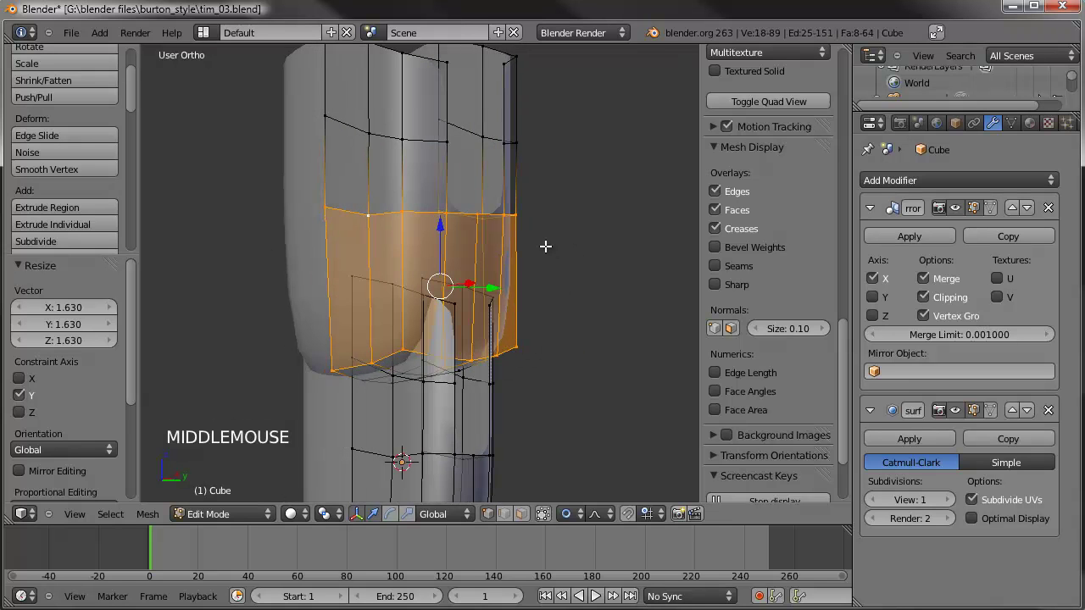
Step: Delete the upper horizontal edge loops on the front and back walls of the duplicated mesh
right_click(398, 137, "alt")
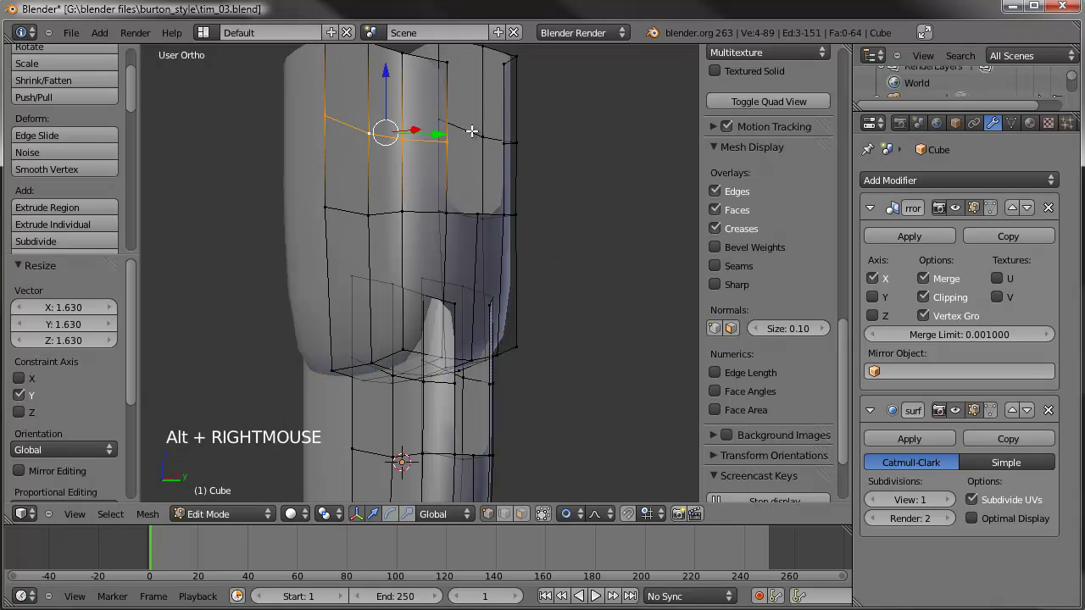
key("x")
left_click(443, 199)
right_click(459, 124, "alt")
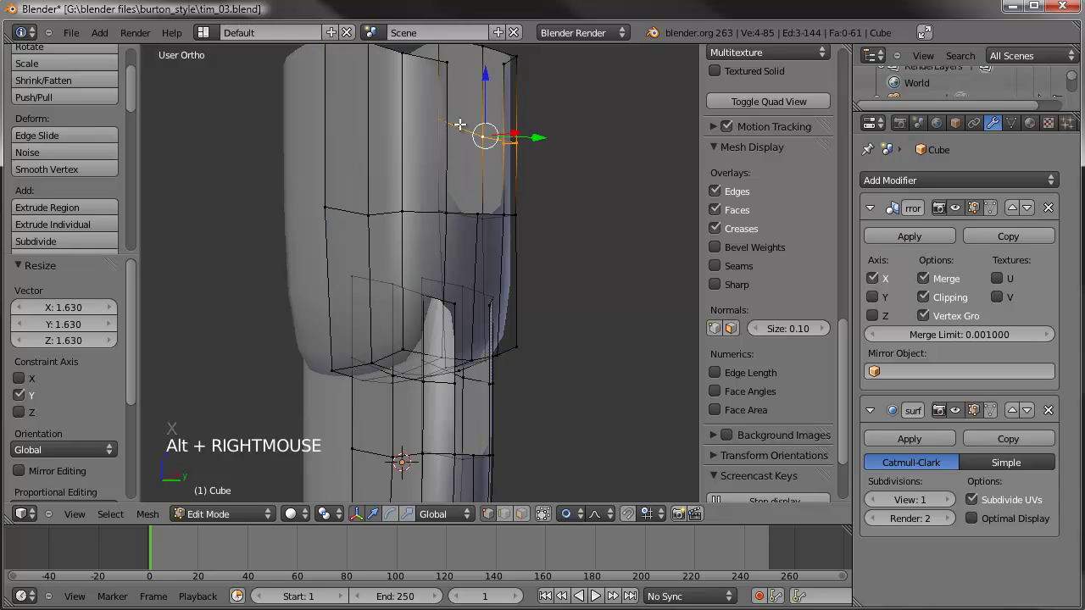
key("x")
left_click(453, 194)
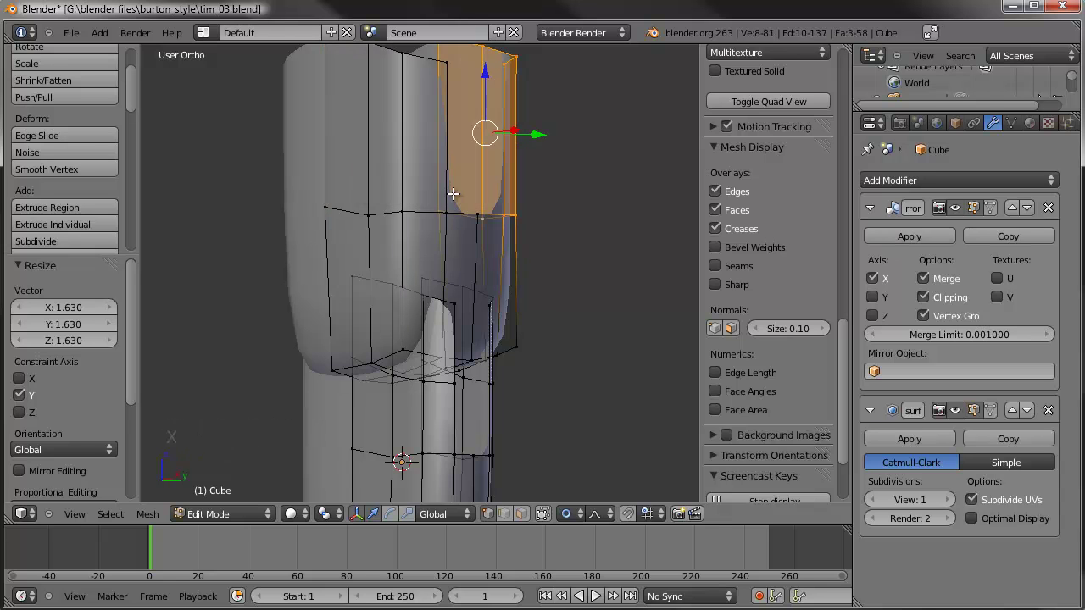
Step: Switch to face selection and delete the two adjacent side faces between the copy's front and back walls
right_click(449, 212, "alt")
middle_click_drag(481, 212, 460, 154)
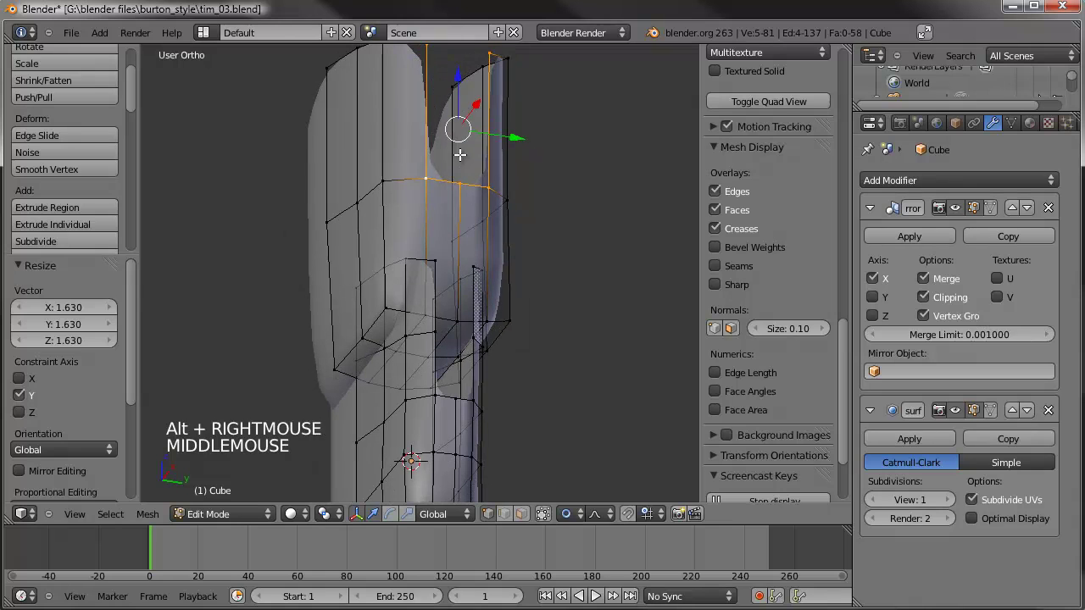
left_click(521, 513)
right_click(441, 243)
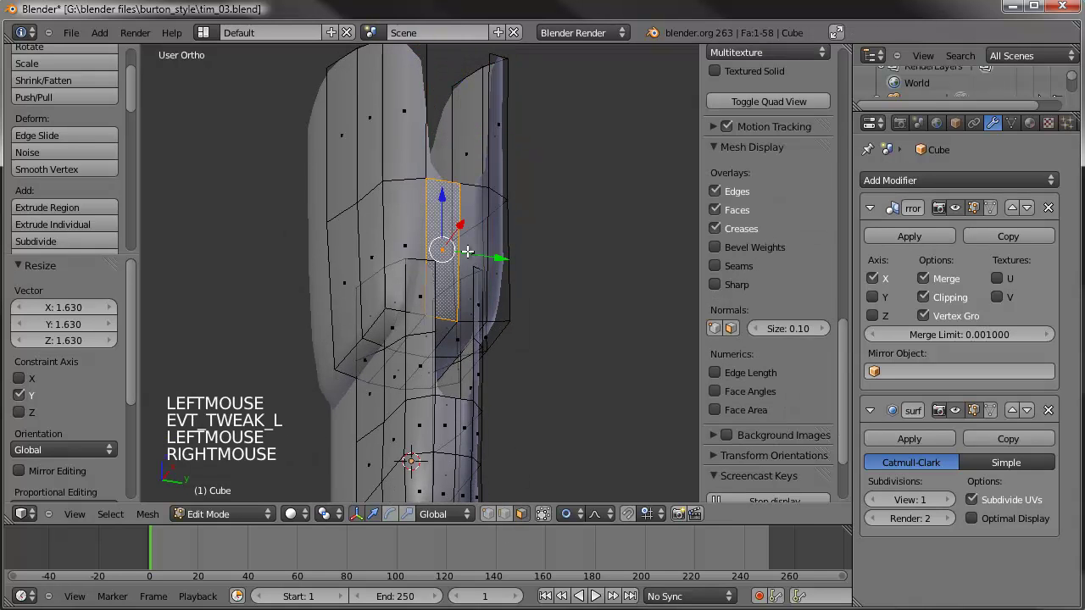
right_click(490, 247, "shift")
key("Delete")
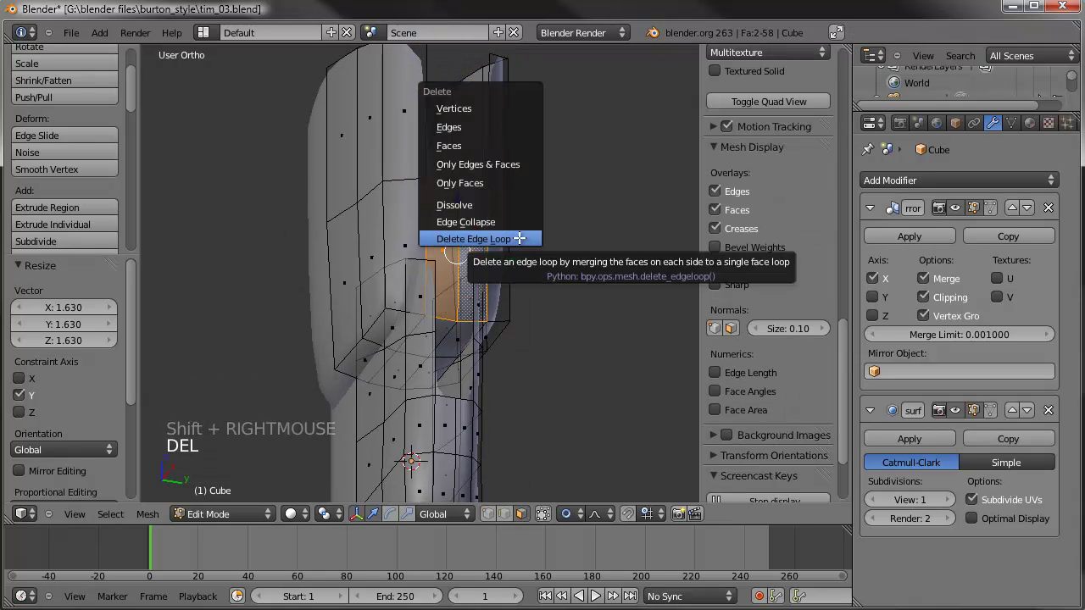
key("Up")
key("Up")
key("Up")
key("Return")
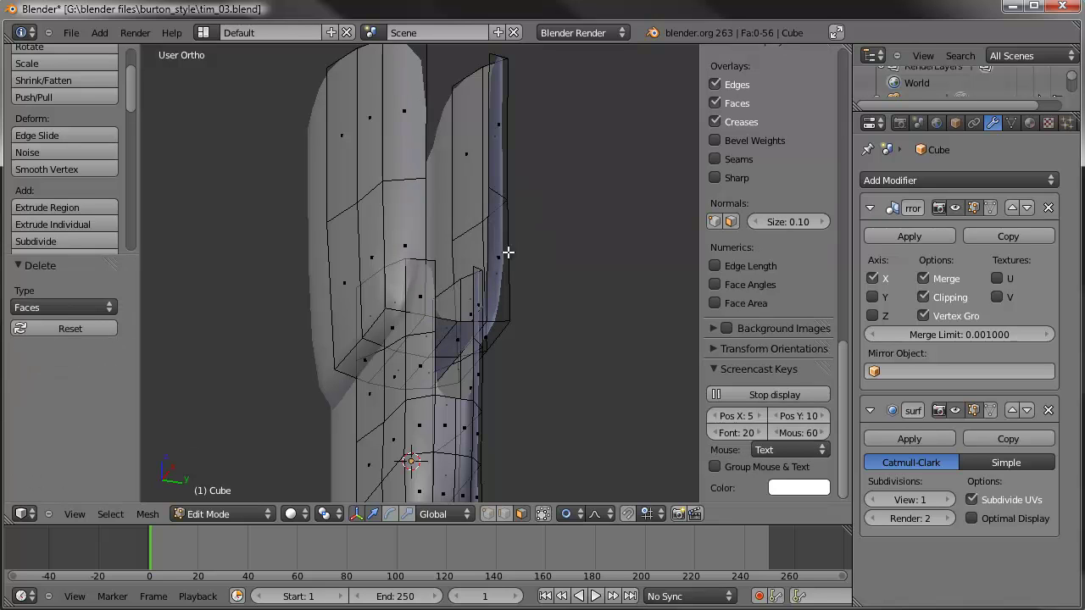
Step: Delete the four narrow outer side faces along the copy's front and back walls
middle_click_drag(501, 250, 446, 259)
right_click(450, 249)
right_click(436, 137, "shift")
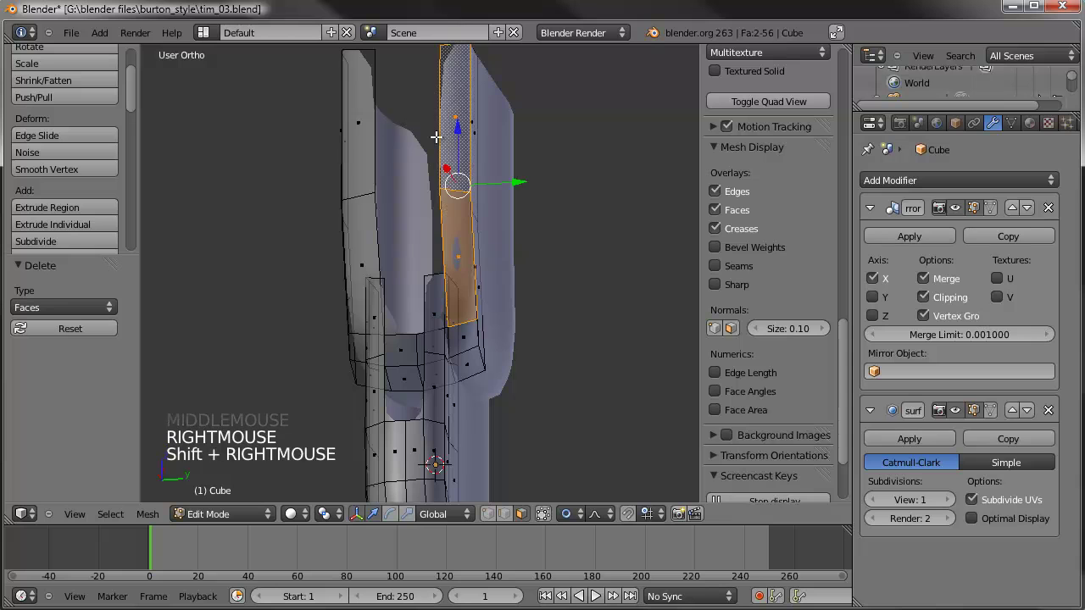
right_click(357, 121, "shift")
right_click(363, 239, "shift")
middle_click_drag(363, 238, 486, 245)
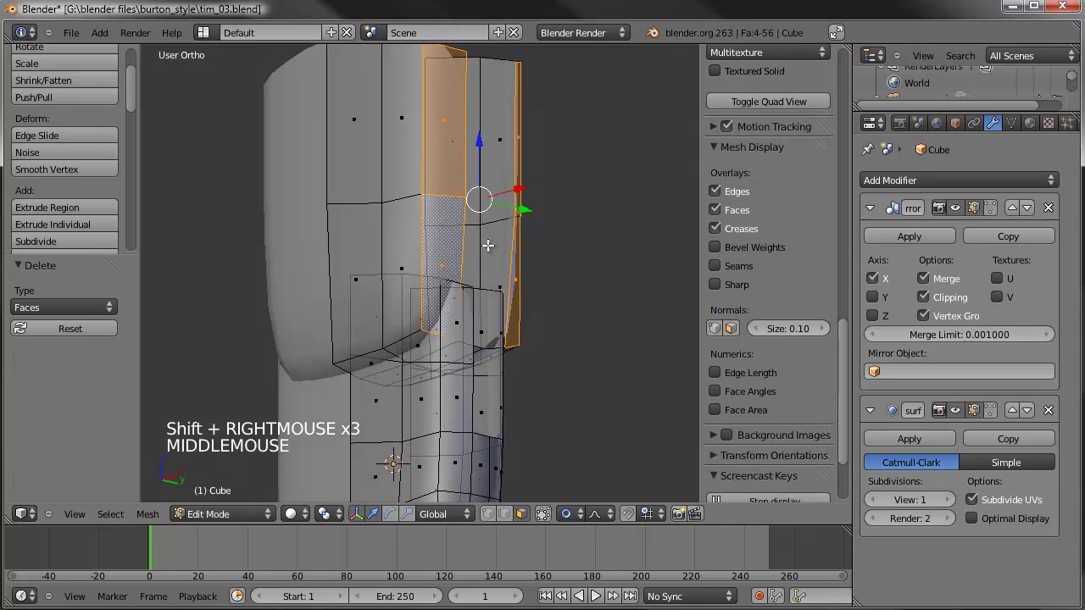
key("Delete")
key("Up")
key("Up")
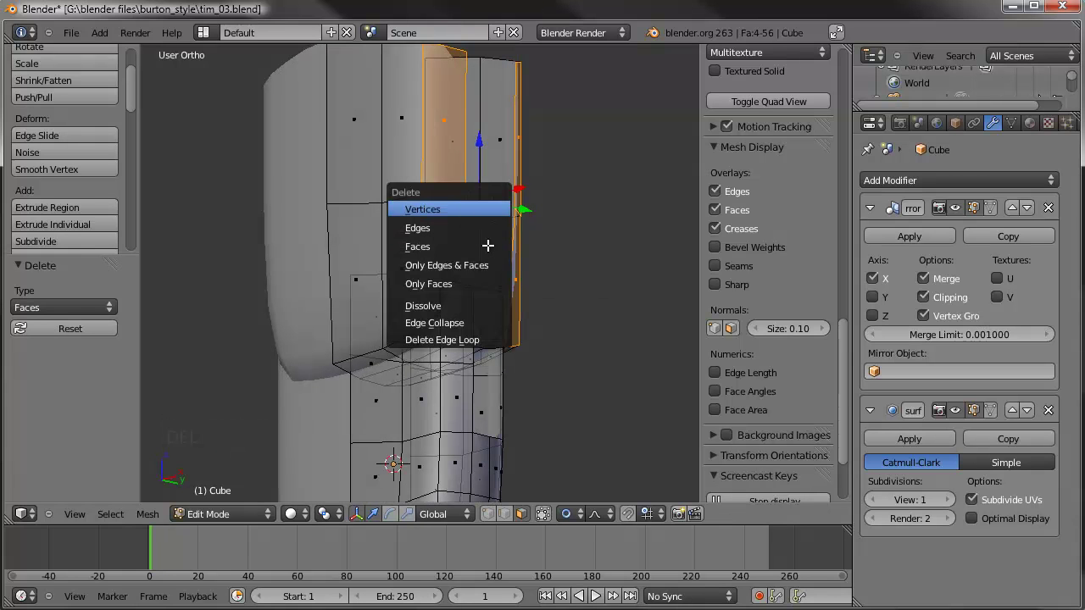
key("Down")
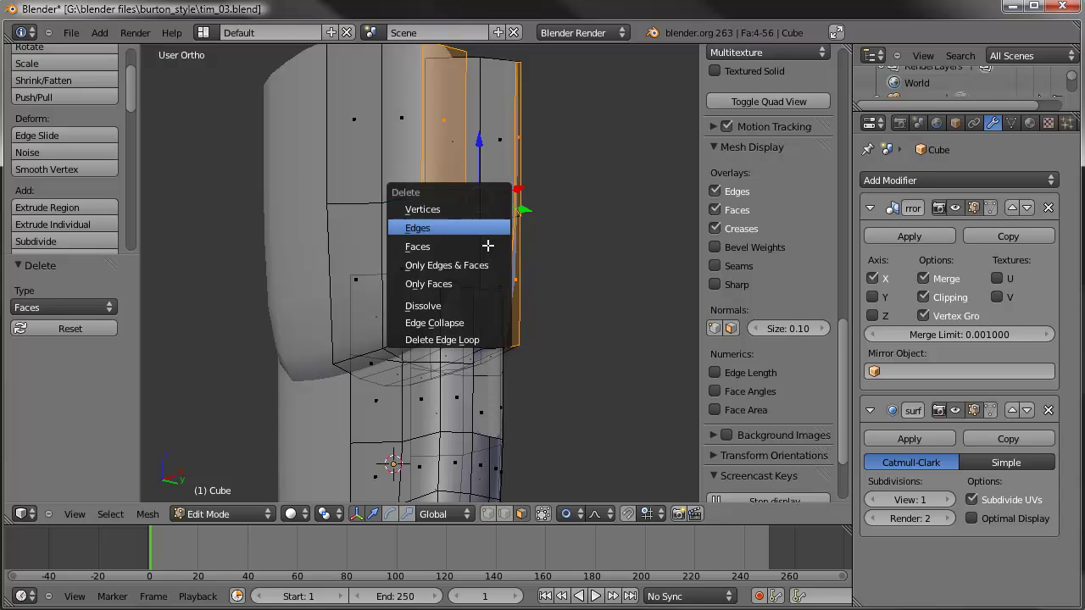
key("Down")
key("Return")
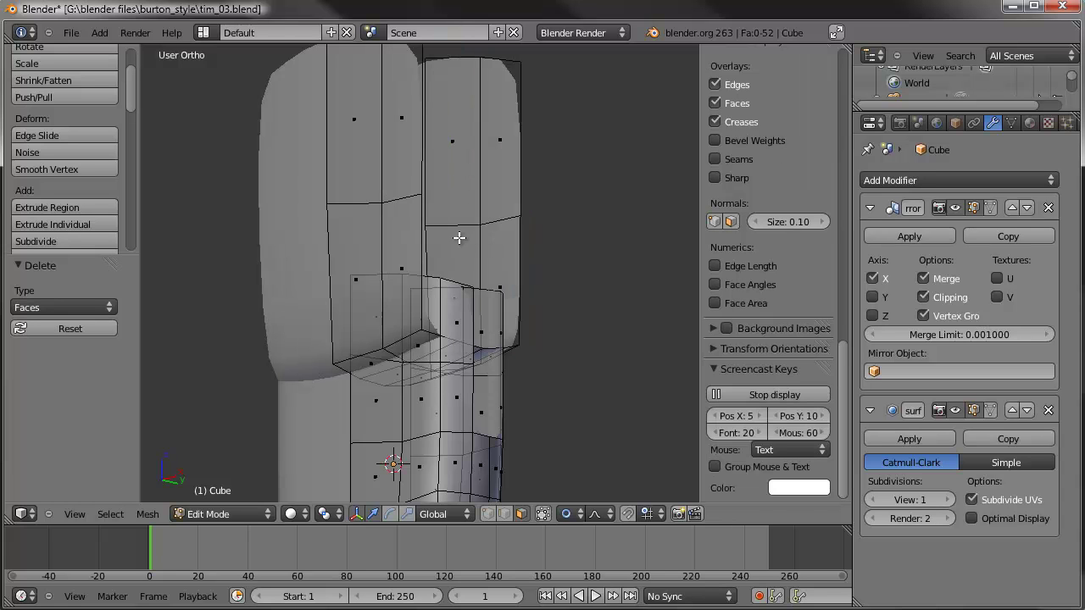
Step: Select the whole linked upper copy and scale it by 0.816 along Z
right_click(404, 240)
middle_click_drag(625, 173, 456, 120)
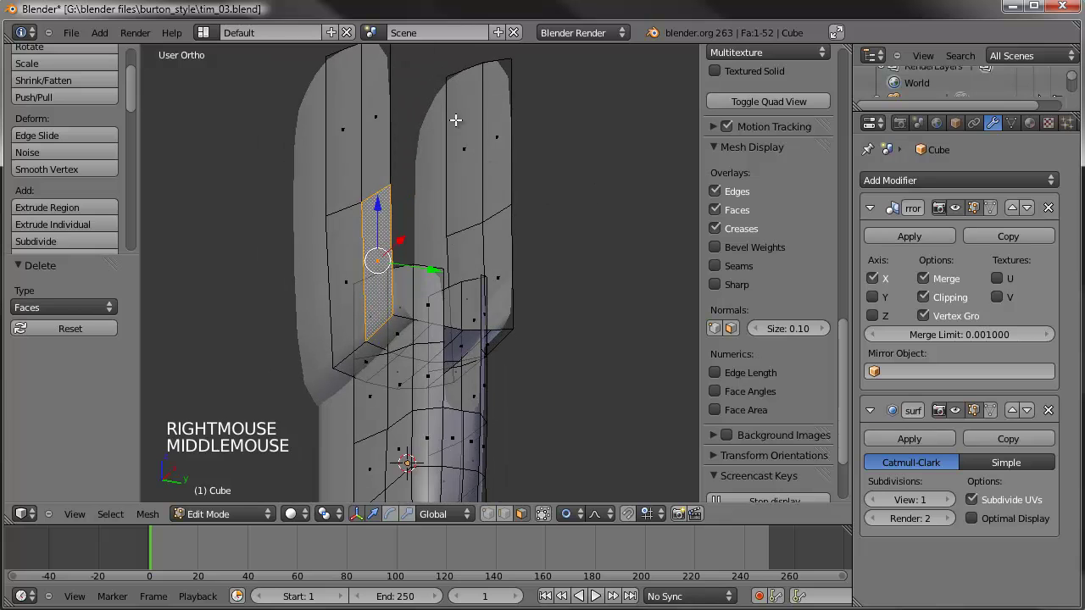
scroll(521, 266, "down", 1)
middle_click_drag(521, 266, 491, 177)
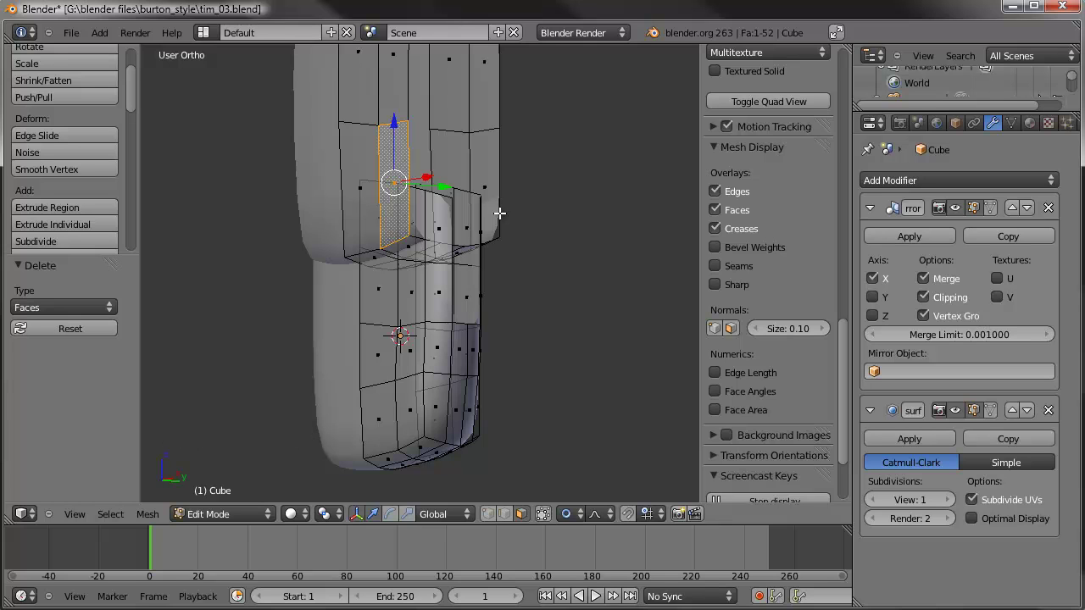
key("ctrl+l")
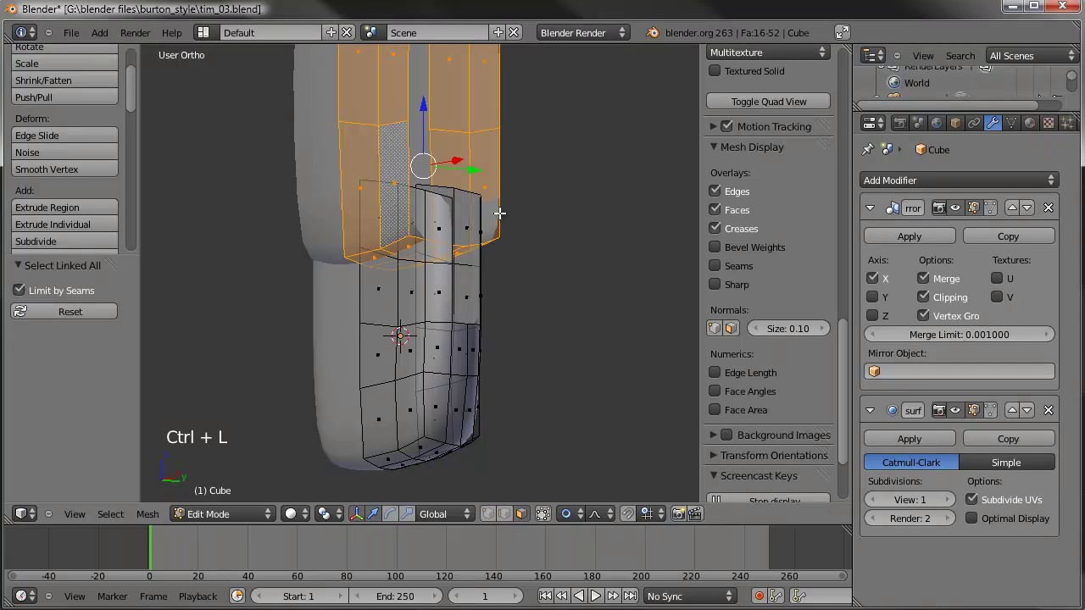
key("KP_1")
middle_click_drag(478, 204, 480, 300, "shift")
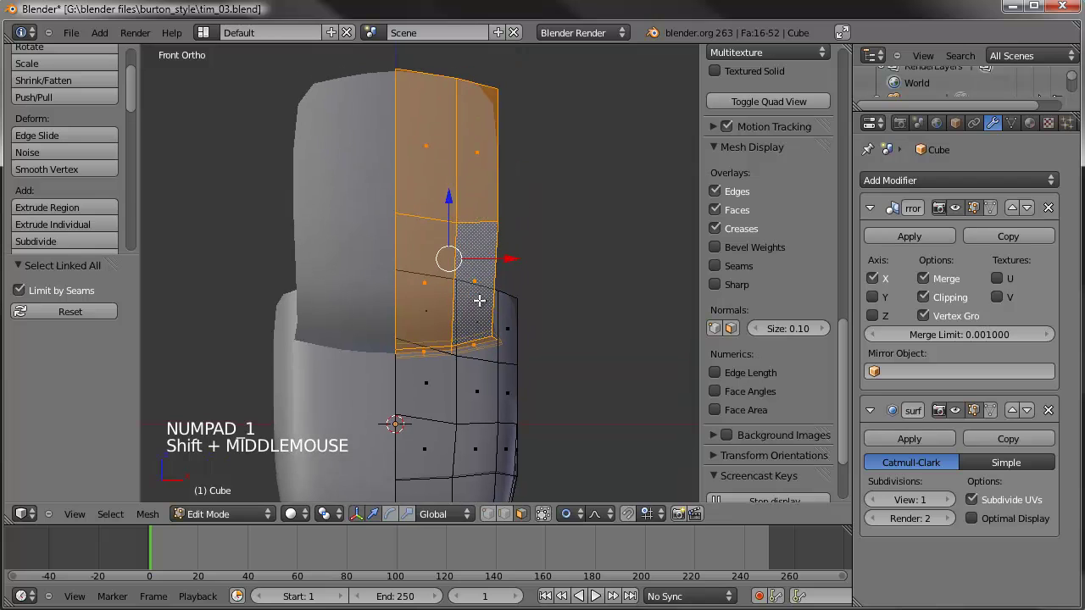
key("s")
left_click(565, 174)
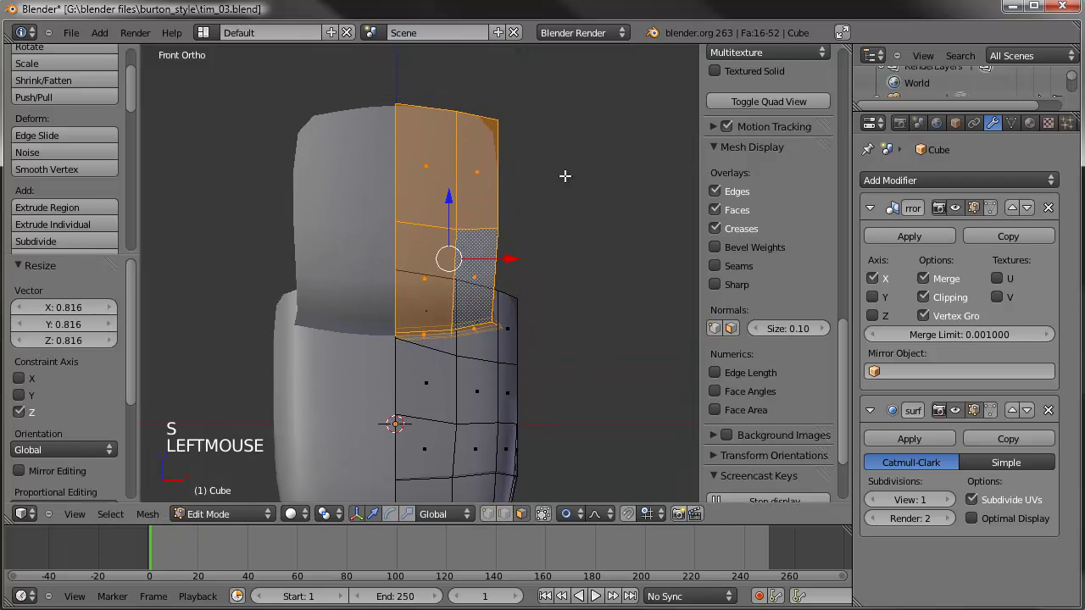
Step: Move the upper copy outward by 0.0135 along X and up by 0.003048 along Z
key("g")
left_click(588, 172)
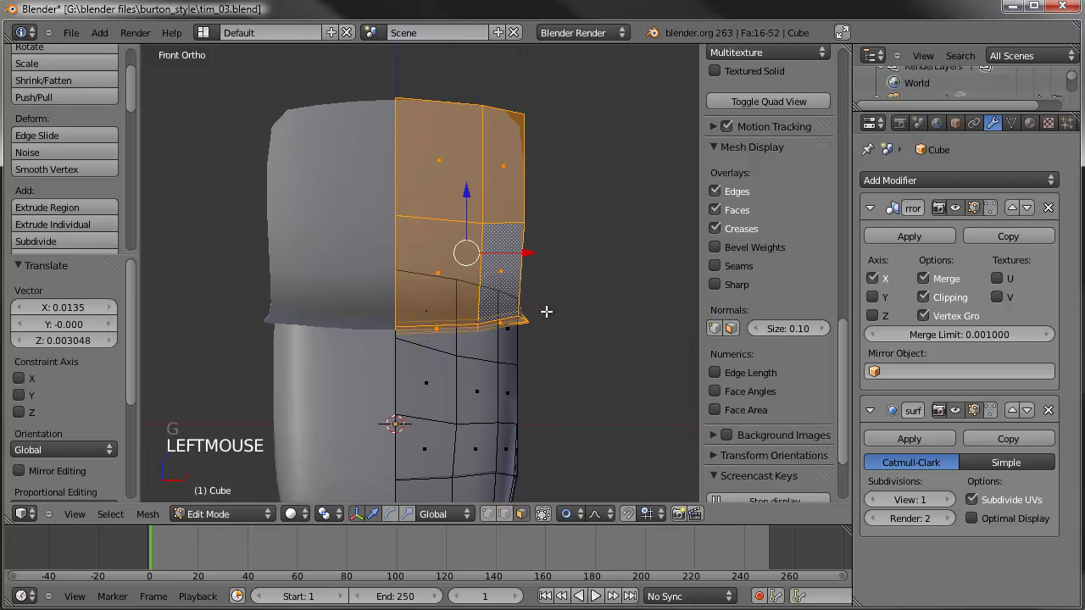
Step: Switch to vertex selection and select the outer side edge loop of the upper copy
left_click(494, 519)
right_click(582, 183, "alt")
middle_click_drag(582, 183, 557, 204)
Step: Try to flatten the outer edge loop by scaling it to 0 along X with proportional editing, and undo the scaling
key("KP_1")
key("s")
key("x")
key("0")
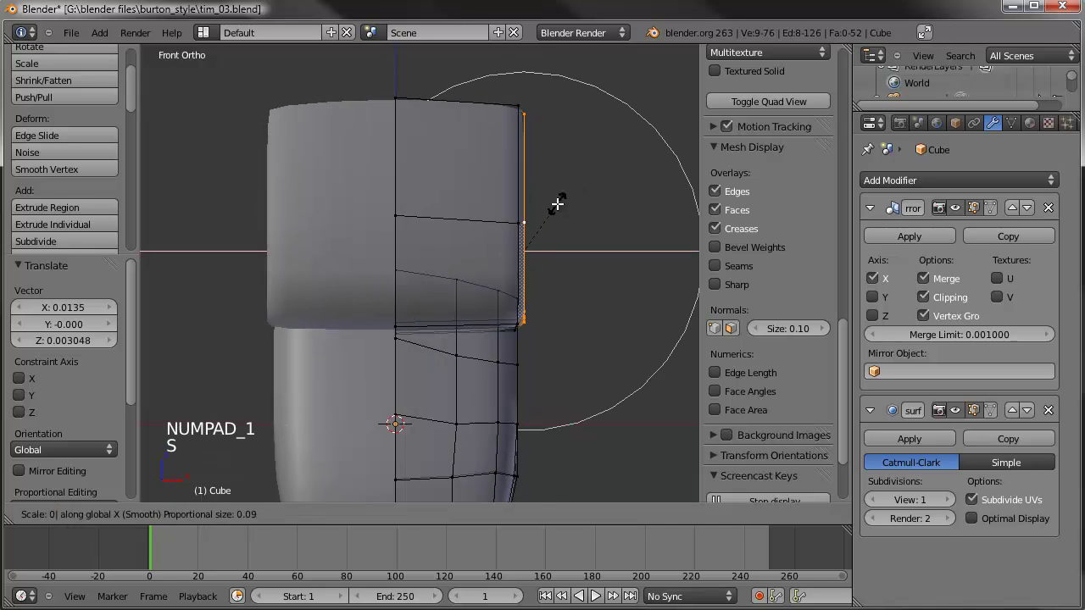
key("Return")
left_click(566, 514)
left_click(581, 473)
key("s")
key("x")
key("0")
key("Return")
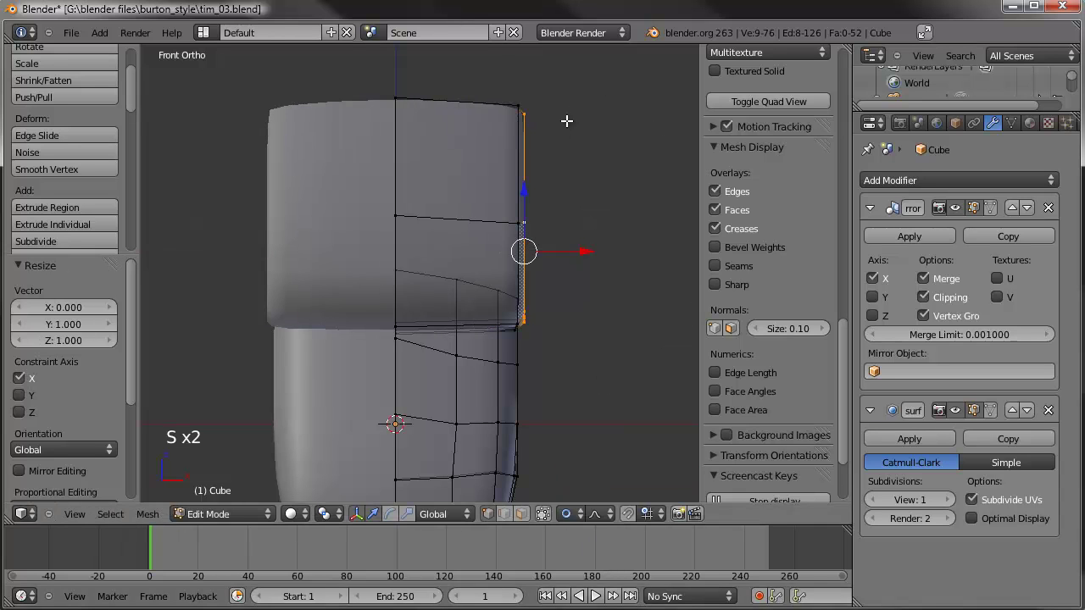
key("ctrl+z")
Step: Disable proportional editing and flatten the outer edge loop by scaling it to 0 along X
left_click_drag(566, 513, 587, 498)
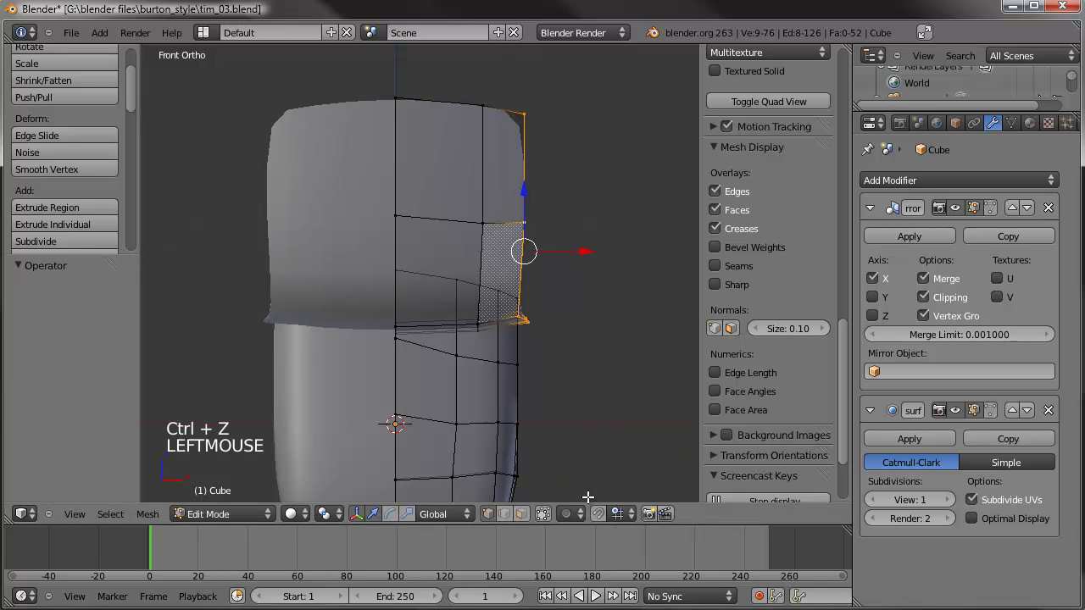
key("s")
key("x")
key("0")
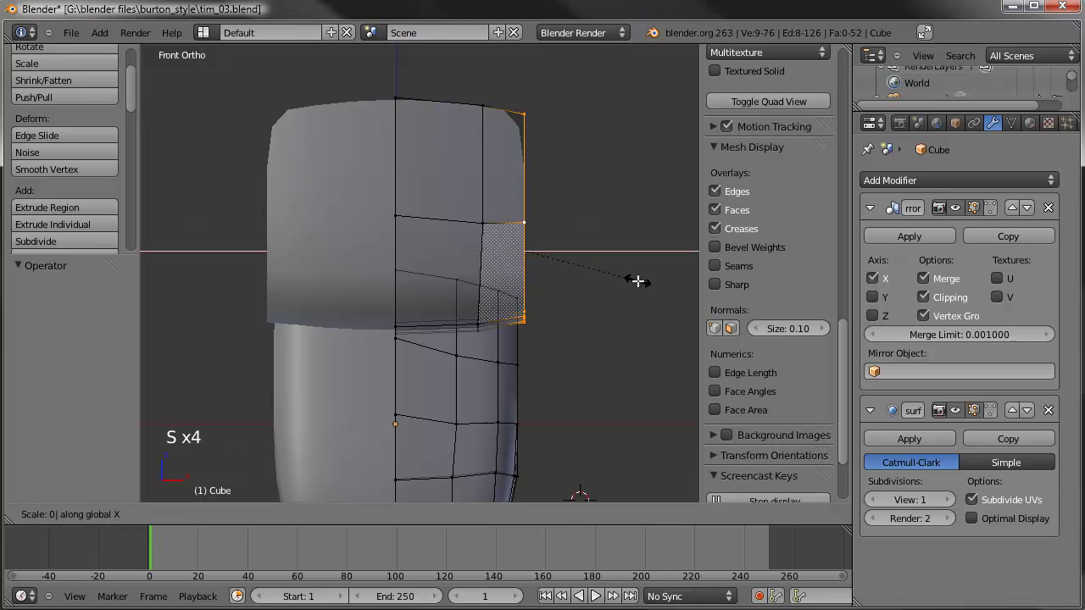
key("Return")
Step: Move the flattened outer edge loop inward by 0.003266 along X to line up with the original part's side
scroll(636, 281, "up", 1)
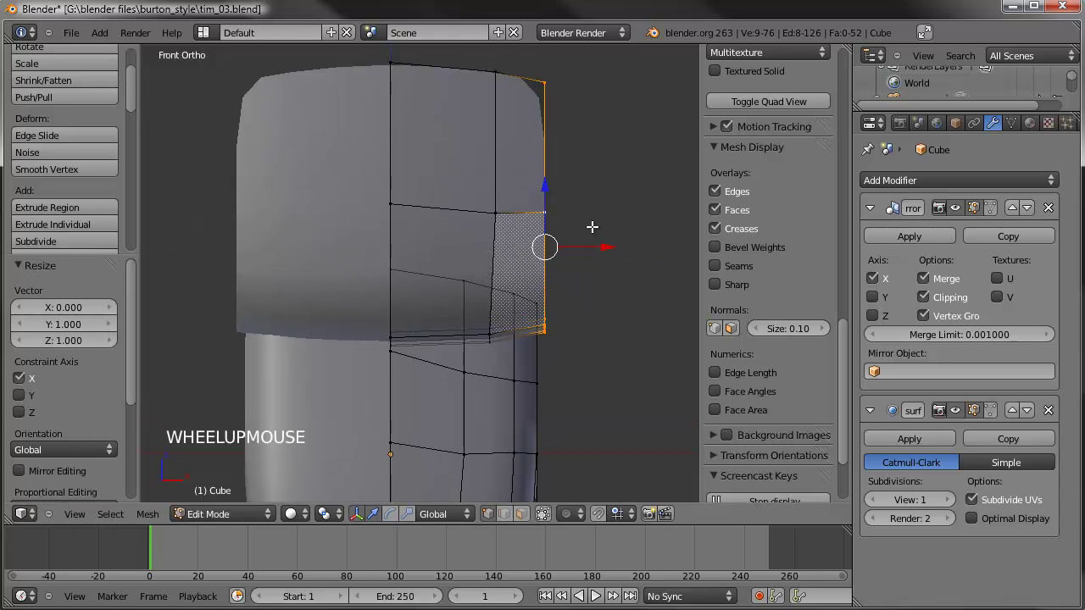
left_click_drag(602, 253, 597, 244)
middle_click_drag(597, 244, 547, 247, "shift")
scroll(549, 268, "up", 4)
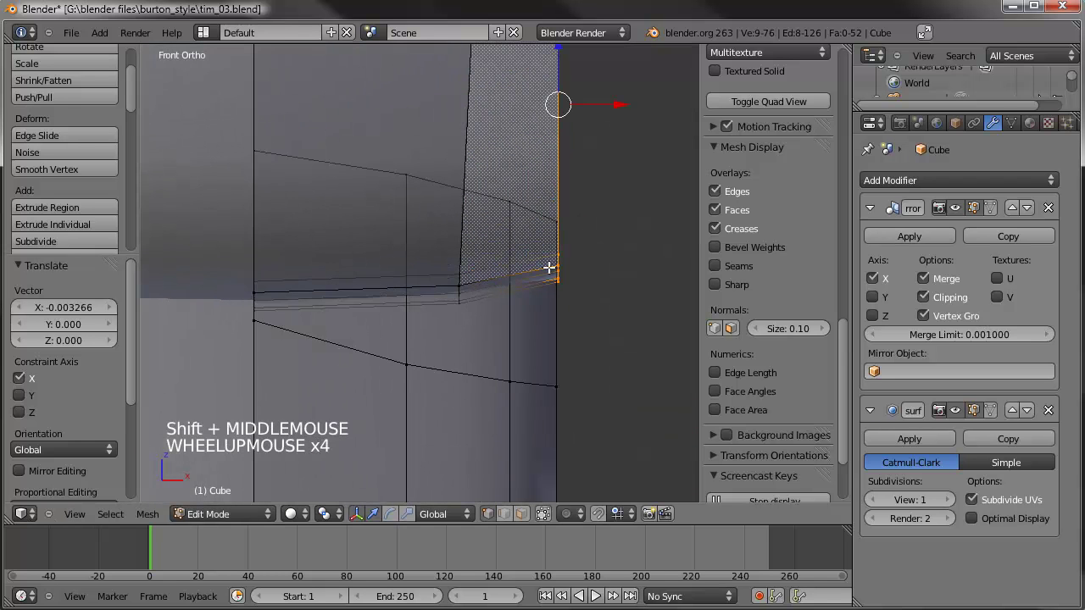
Step: Nudge the flattened outer edge loop another 0.000352 inward along X to match the original part's side exactly
scroll(558, 286, "up", 1, "shift")
middle_click_drag(558, 286, 416, 243, "shift")
scroll(550, 275, "up", 6)
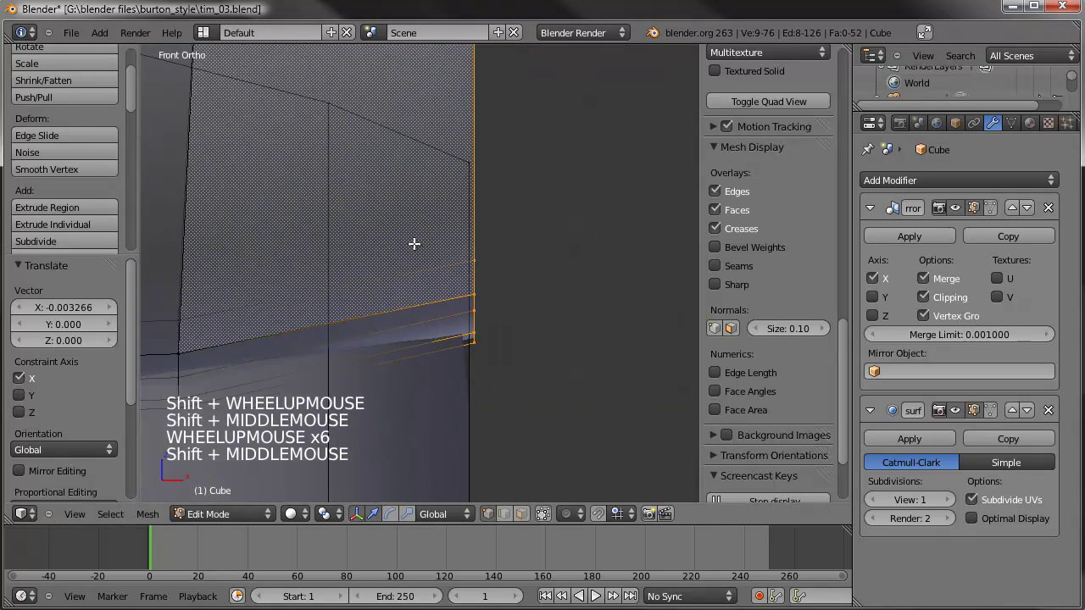
key("g")
key("x")
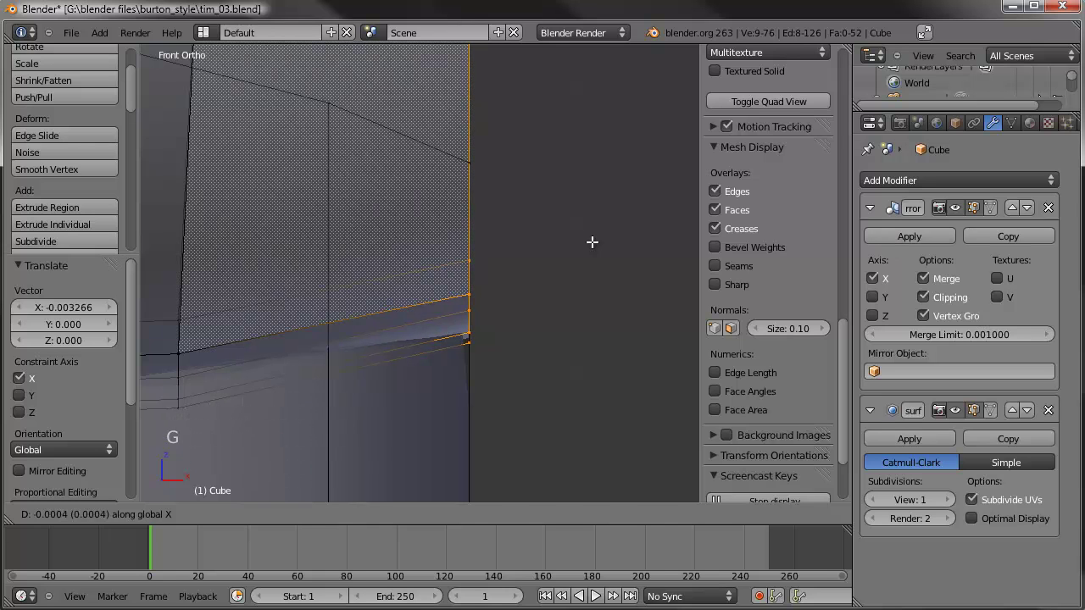
left_click(592, 241)
scroll(579, 239, "down", 11)
middle_click_drag(412, 264, 515, 308, "shift")
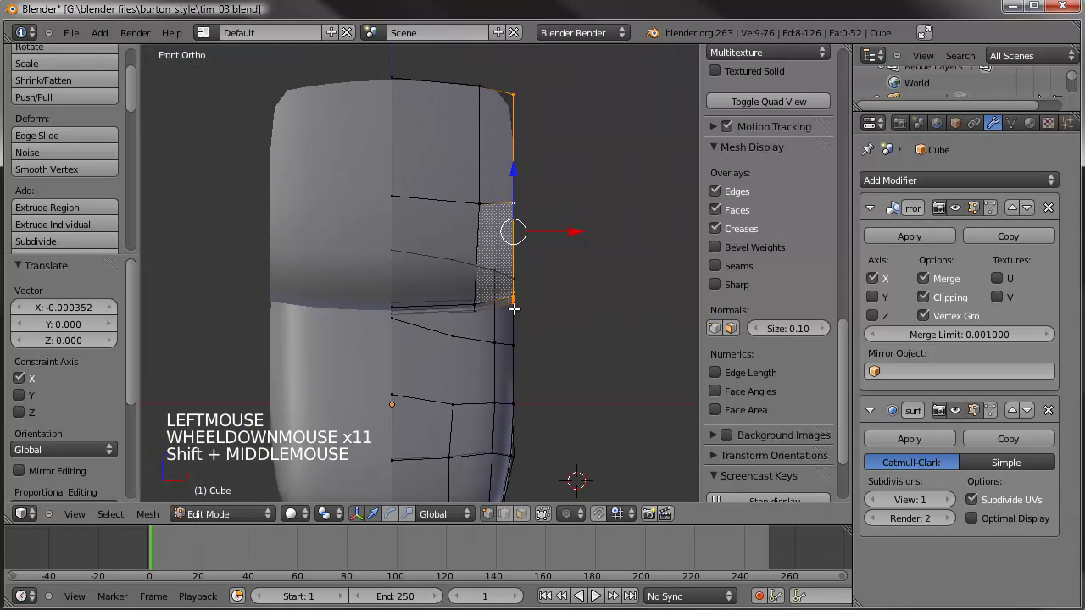
Step: Select only the lower vertices of the upper copy's centre edge loop and raise them 0.02869 along Z
scroll(422, 326, "up", 2)
right_click(396, 312)
middle_click_drag(390, 318, 355, 277)
right_click(358, 293, "alt")
right_click(361, 296, "alt")
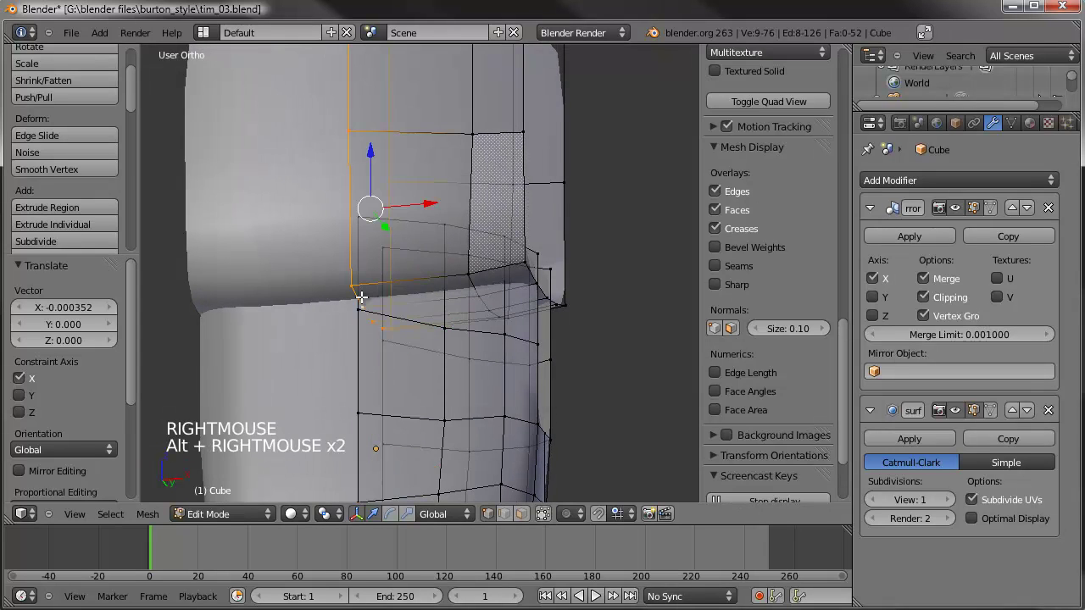
scroll(378, 320, "down", 5)
key("c")
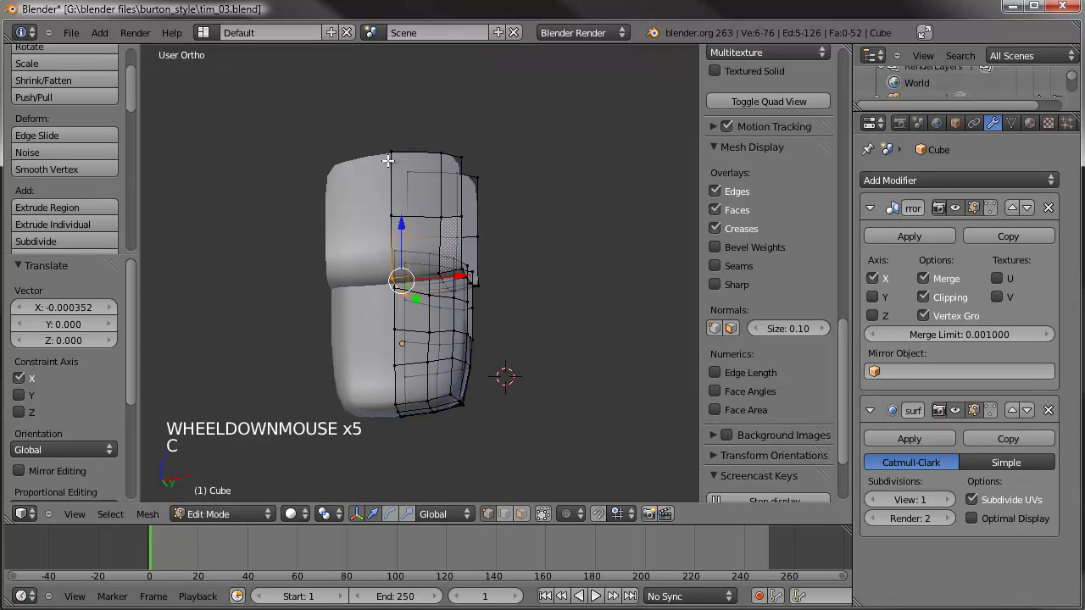
mouse_move(402, 224)
left_mouse_down()
mouse_move(408, 205)
mouse_move(394, 205)
left_mouse_up()
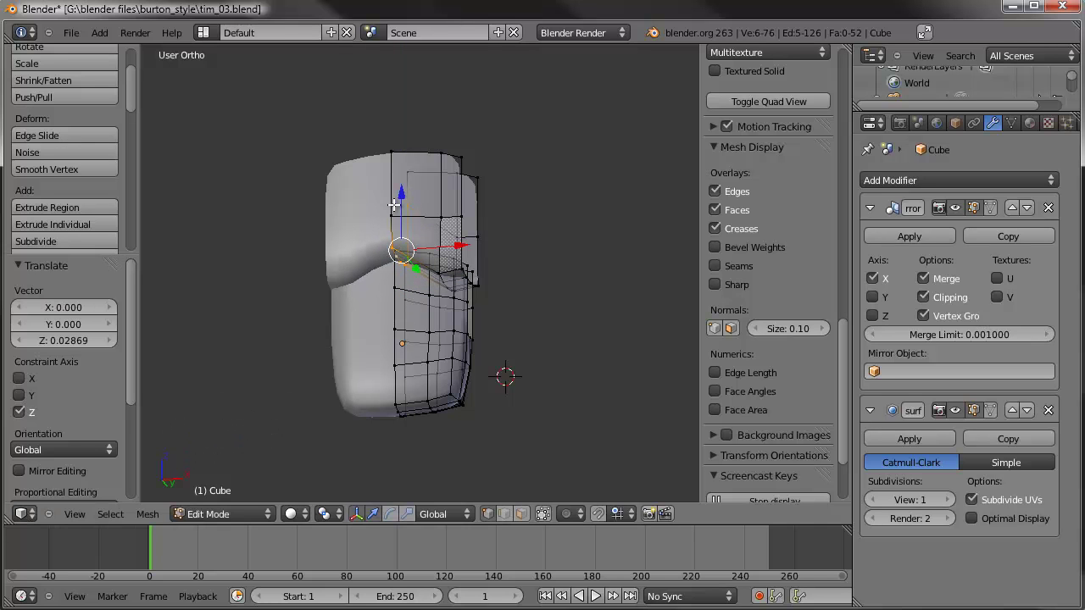
Step: Deselect the stray vertex at the back of the centre loop and raise the remaining lower centre vertices 0.007838 along Z
left_click(566, 514)
left_click(569, 515)
left_click(580, 457)
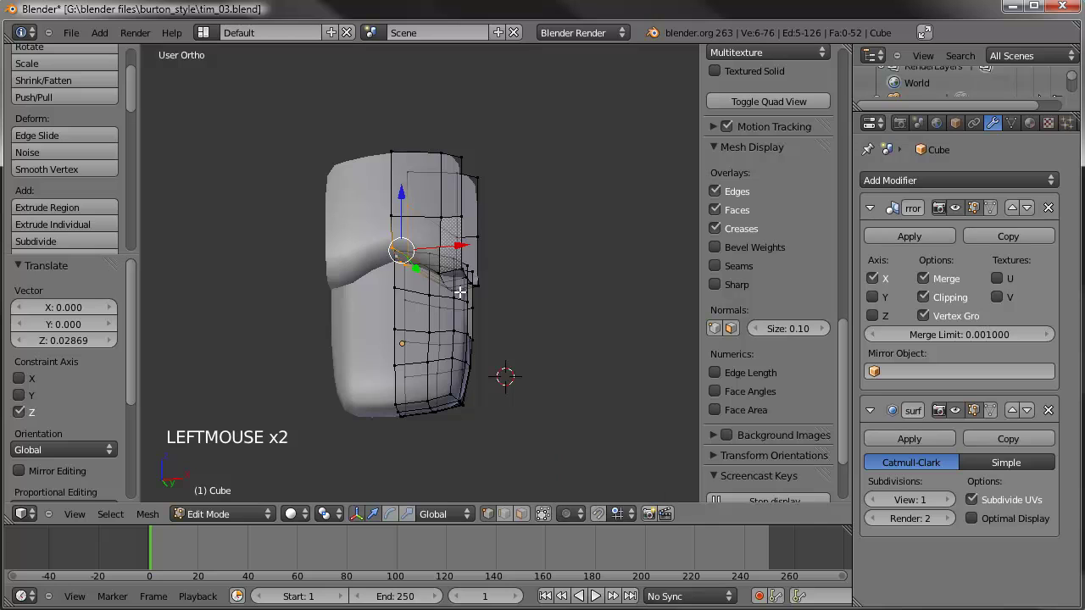
scroll(459, 293, "up", 3)
key("KP_1")
key("g")
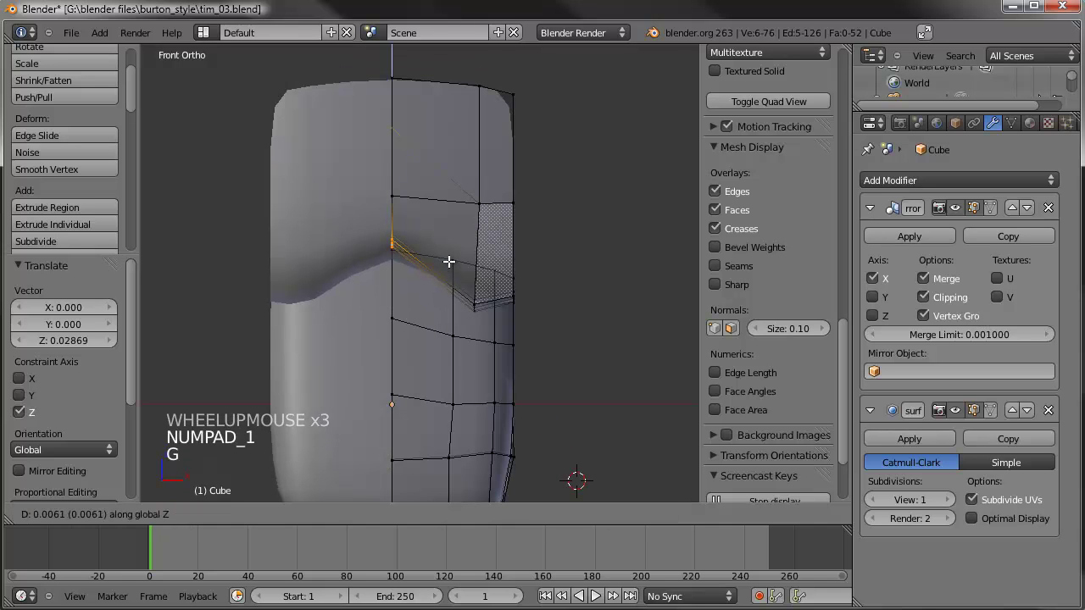
right_click(449, 255)
key("c")
right_click(402, 140)
left_click_drag(387, 250, 391, 175)
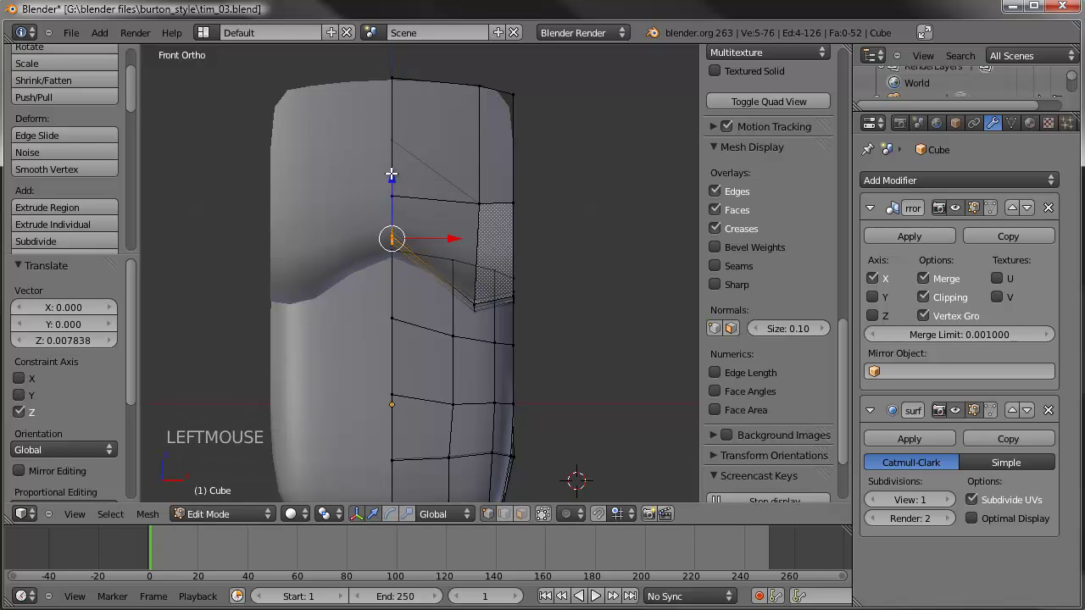
Step: Enable proportional editing and raise the lower centre vertices 0.006096 along Z with a smooth falloff
left_click(571, 512)
left_click(588, 458)
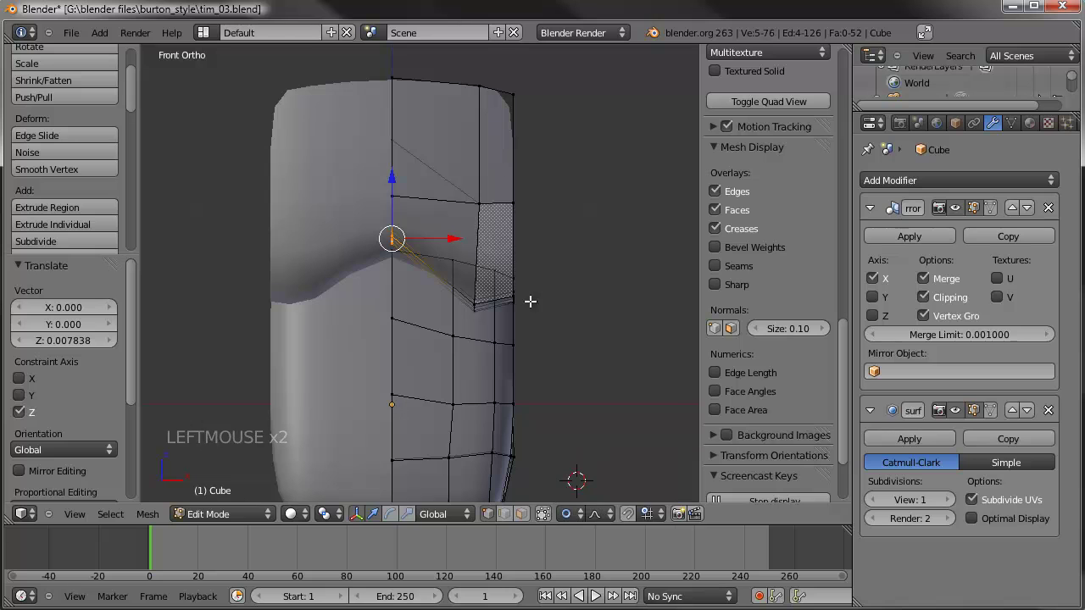
key("g")
scroll(433, 167, "down", 4)
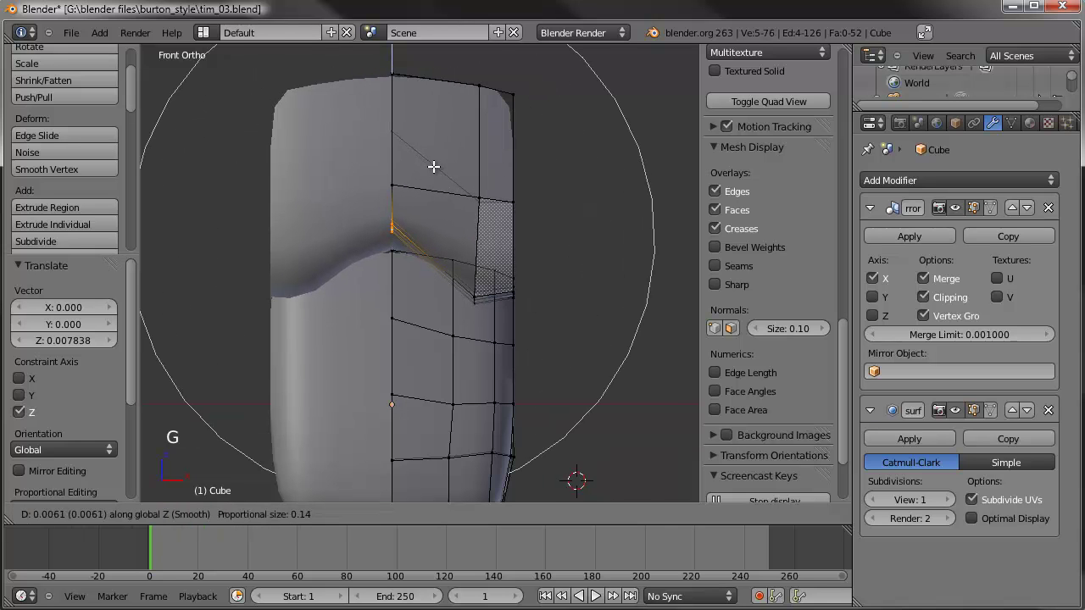
scroll(433, 167, "up", 2)
left_click(433, 174)
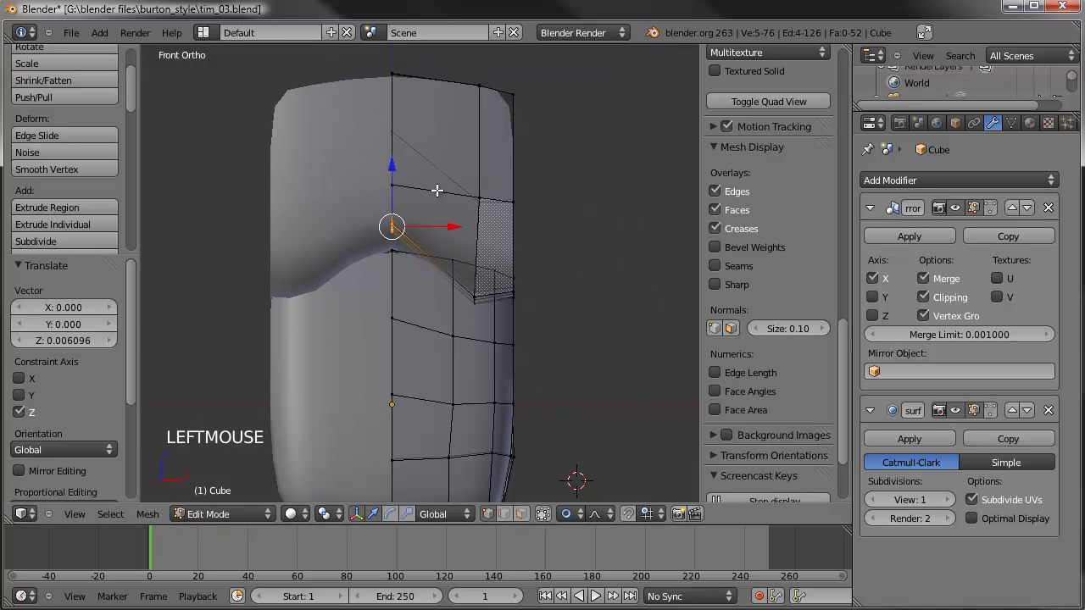
Step: Select the lower vertices between the centre and outer loops and raise them 0.01916 along Z with a much smaller proportional size
key("a")
key("c")
left_click(459, 299)
key("g")
key("g")
scroll(581, 292, "up", 10)
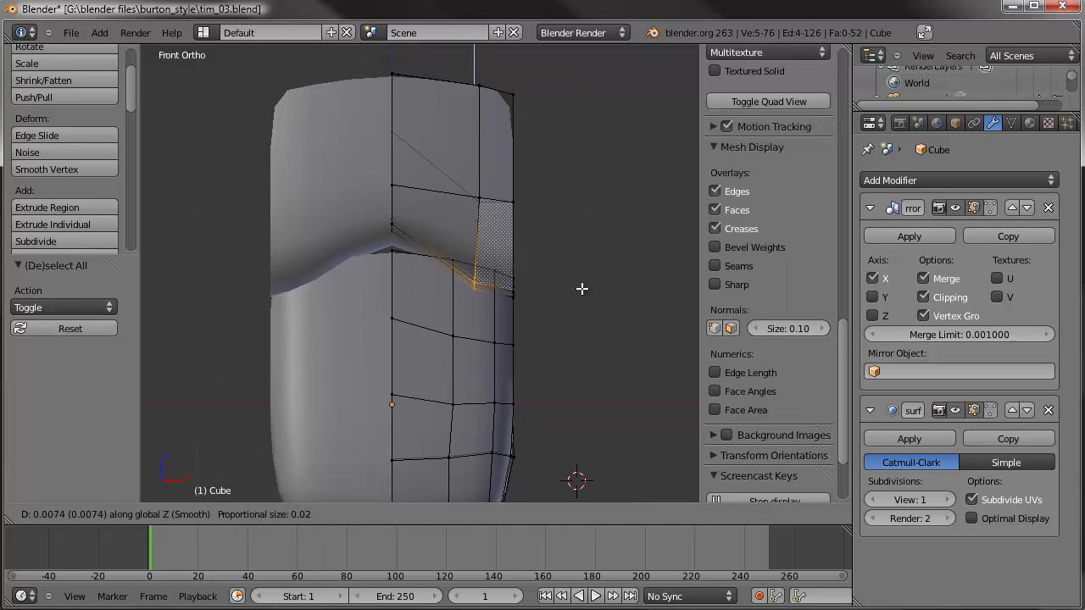
scroll(580, 283, "up", 3)
left_click(577, 266)
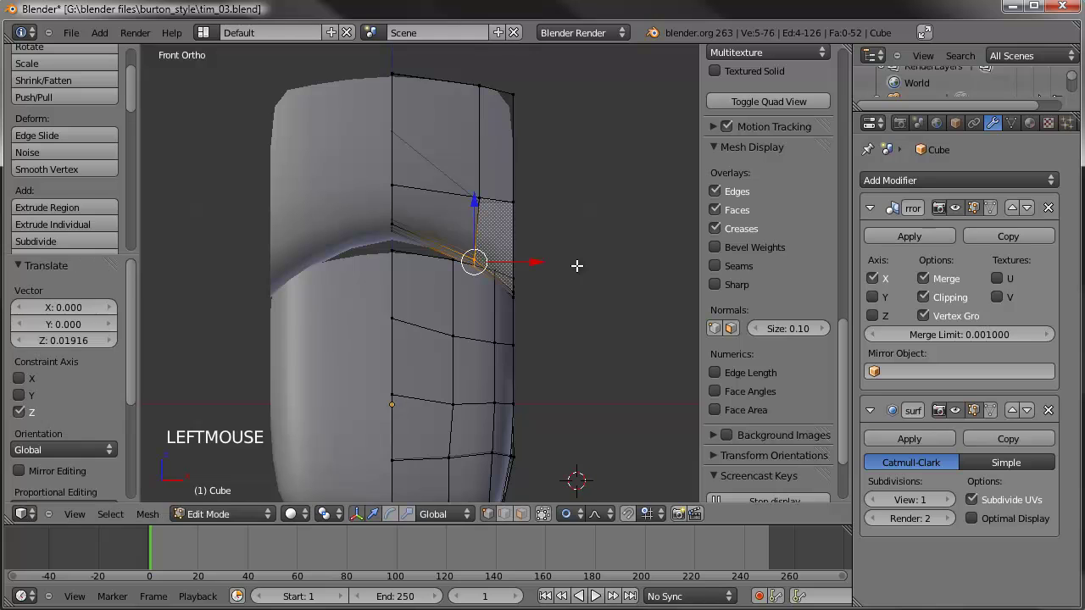
Step: Select the whole linked upper copy and reposition it vertically over the lower part along Z
key("ctrl+l")
key("g")
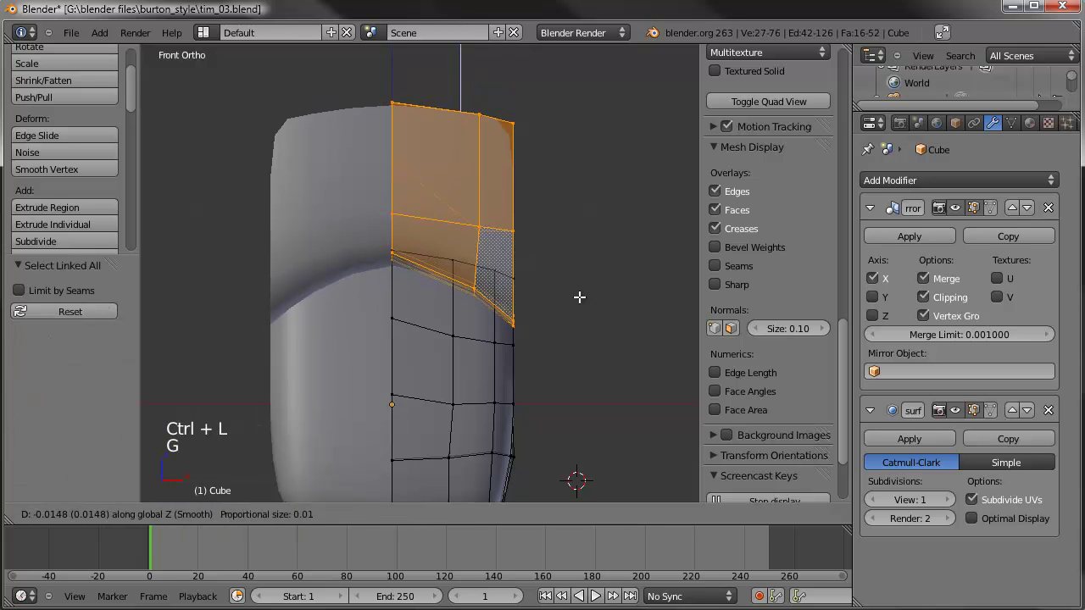
left_click(580, 315)
middle_click_drag(535, 361, 528, 262, "shift")
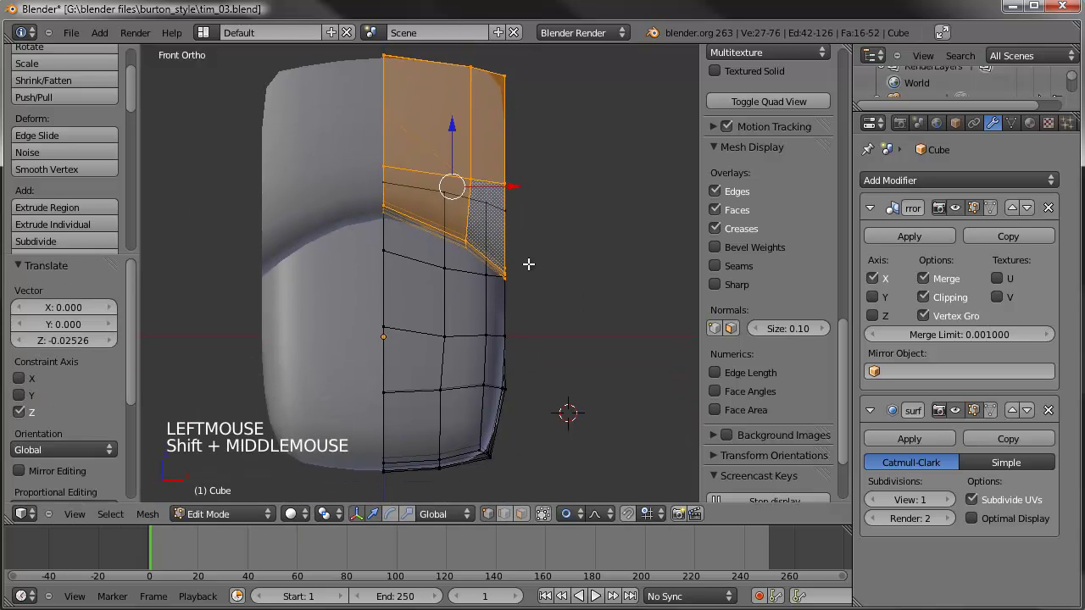
key("g")
left_click(515, 264)
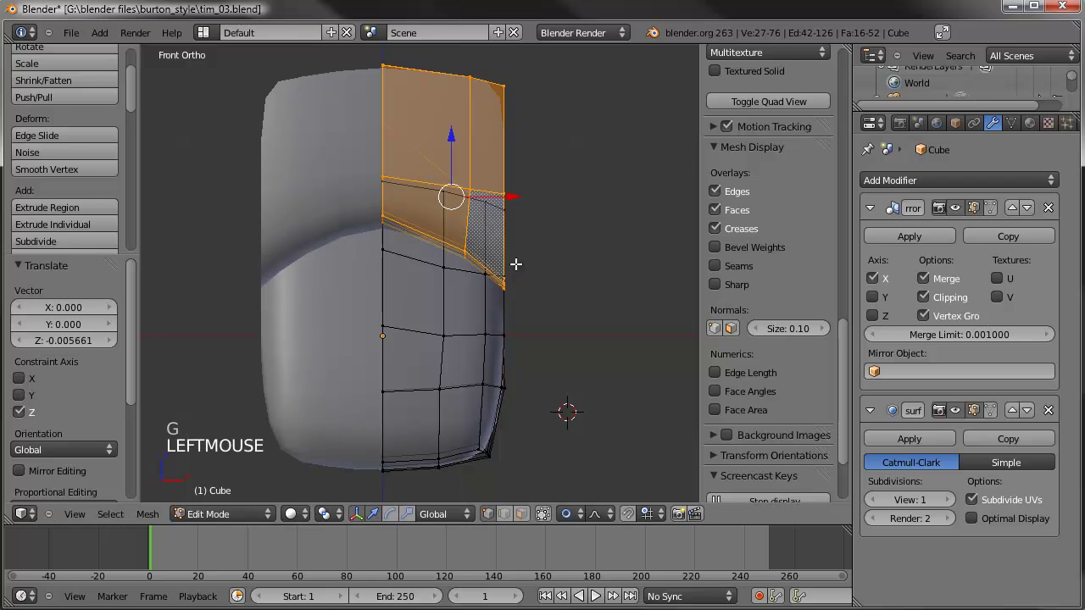
Step: Scale the centre edge loop of the upper copy by 1.330 along Y to make its middle bulge
right_click(503, 164, "alt")
middle_click_drag(504, 164, 474, 193)
key("s")
key("y")
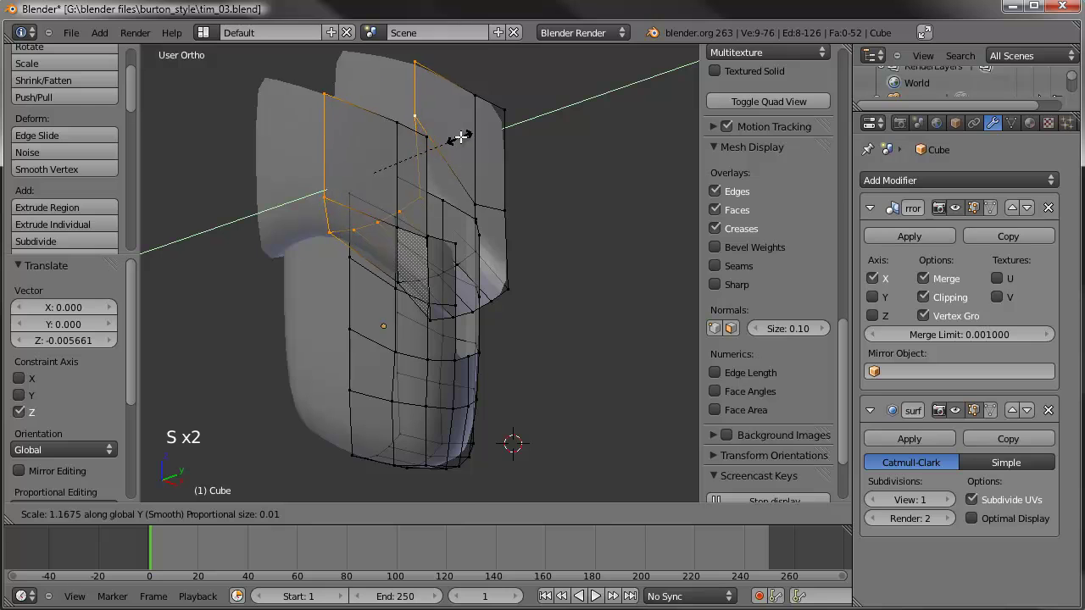
left_click(466, 140)
Step: Select the outer edge loop of the upper copy and scale it down along Y
right_click(430, 163, "alt")
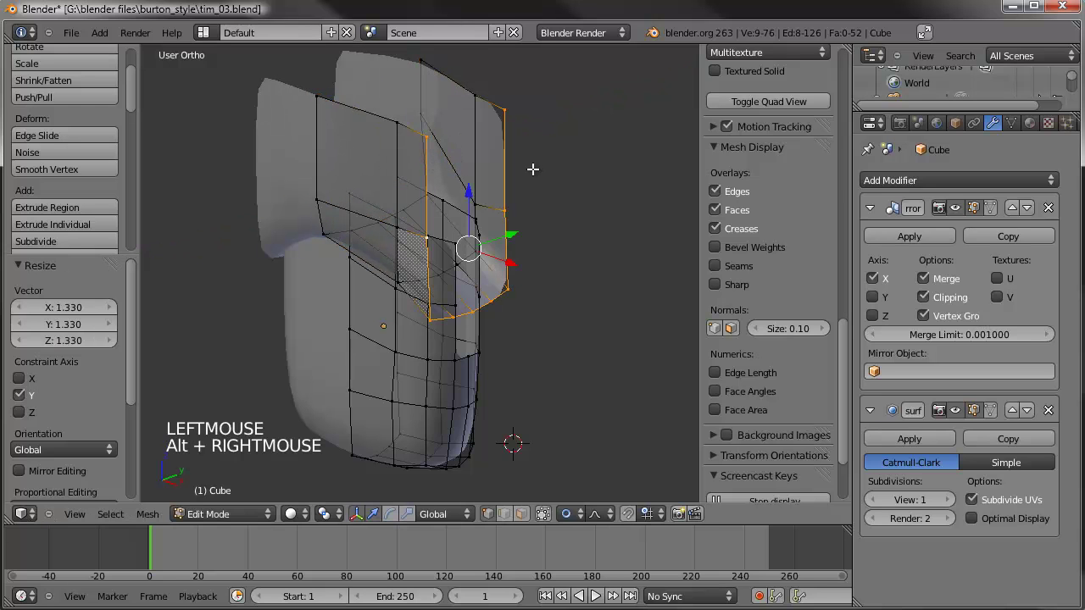
key("s")
key("y")
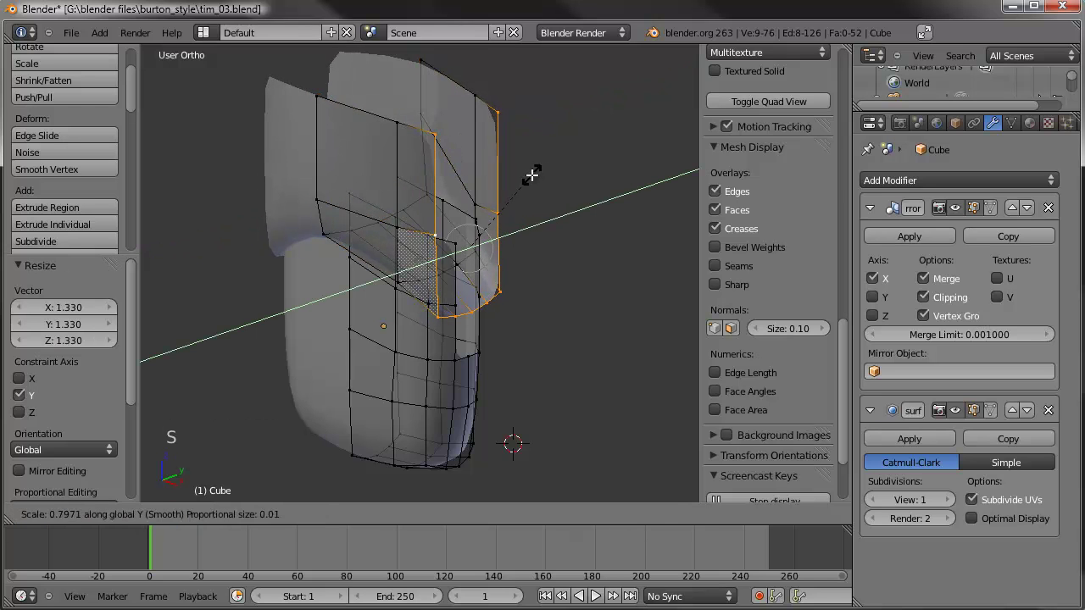
left_click(521, 175)
Step: Return to Object Mode and apply the Mirror modifier to the part
key("Tab")
scroll(471, 282, "down", 4)
middle_click_drag(470, 283, 516, 249)
middle_click_drag(453, 292, 447, 359)
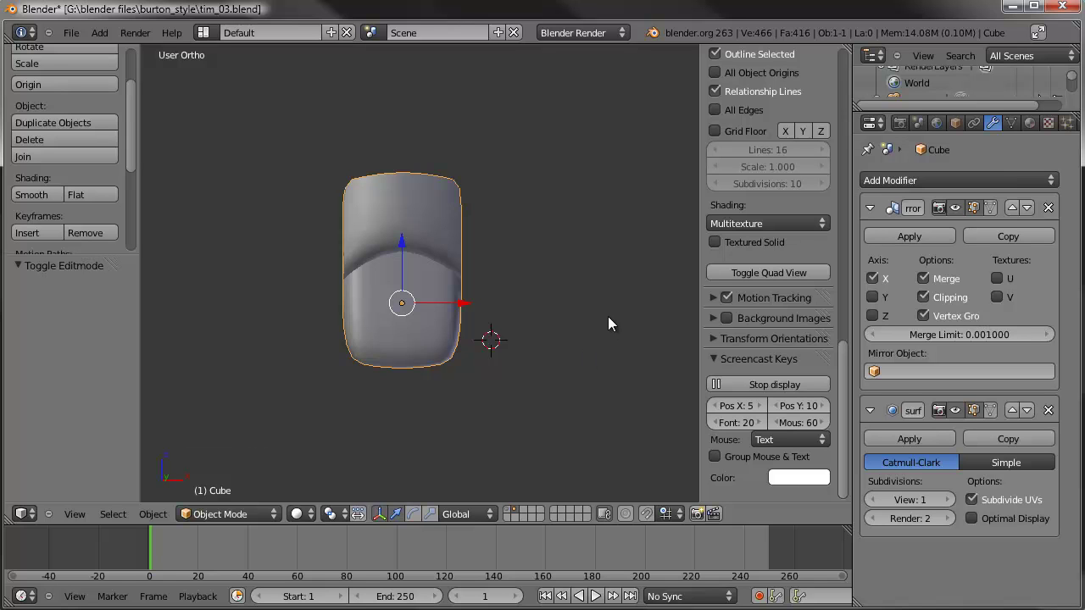
left_click(911, 239)
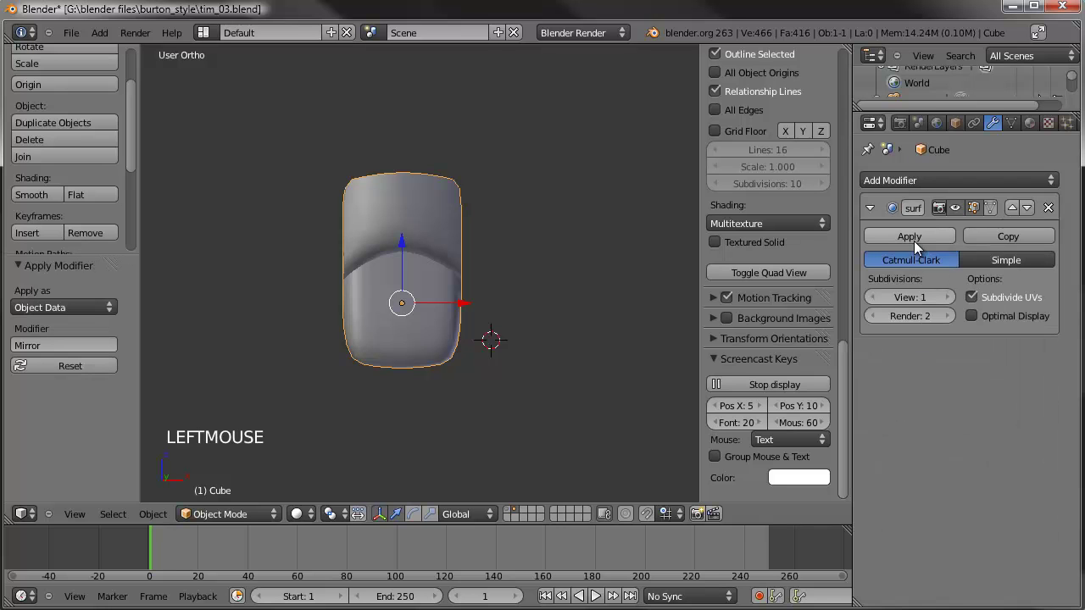
Step: Select the entire mesh in Edit Mode and move it 0.06314 along X, bringing its side edge to the object origin
key("KP_1")
key("Tab")
scroll(441, 295, "up", 3)
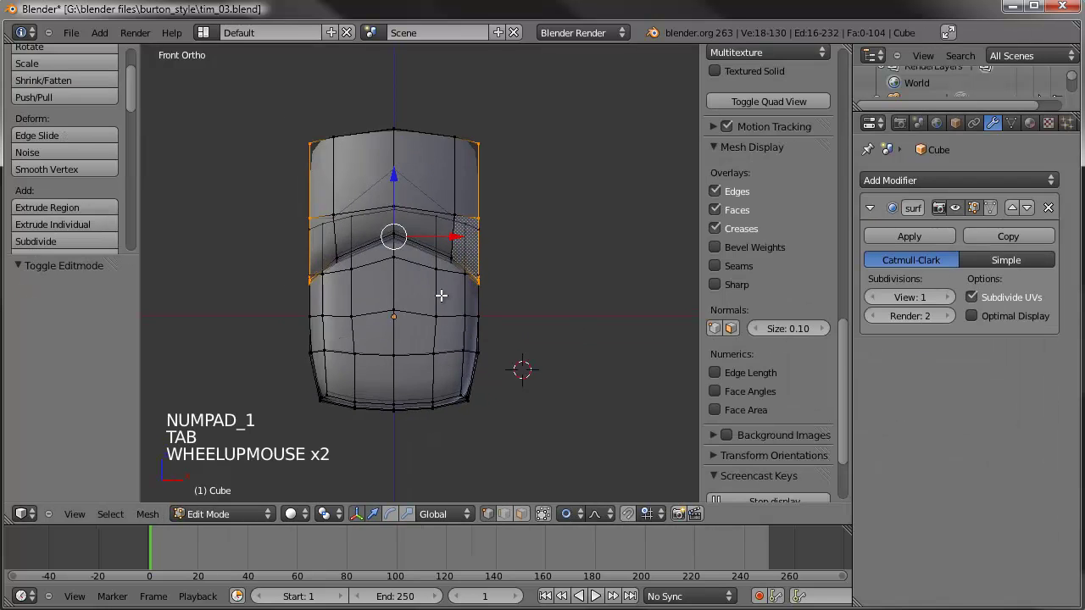
key("a")
key("a")
scroll(405, 364, "up", 2)
middle_click_drag(405, 365, 405, 308, "shift")
left_click_drag(430, 221, 574, 214)
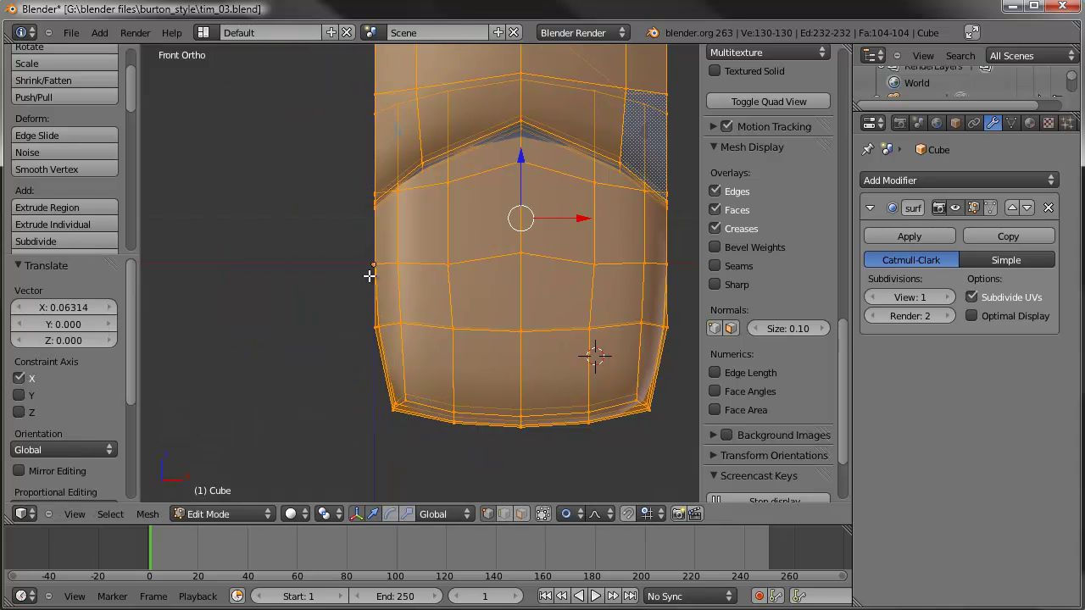
Step: Fine-tune the whole mesh by about -0.0006 along X so its side edge meets the origin, and leave Edit Mode
scroll(370, 275, "up", 8)
middle_click_drag(277, 282, 423, 308, "shift")
scroll(436, 304, "up", 5)
key("g")
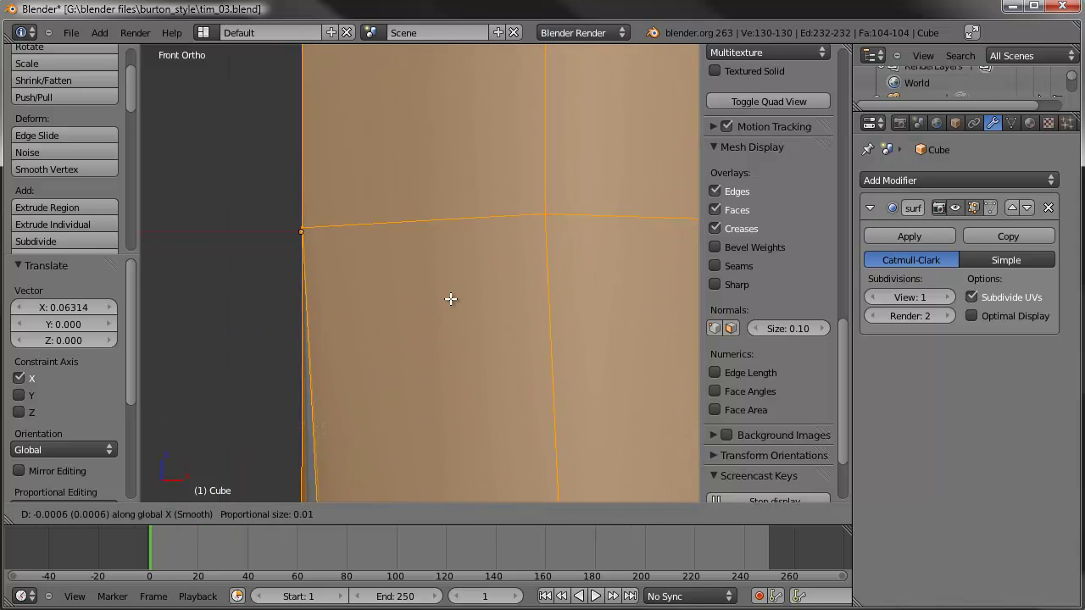
left_click(450, 298)
scroll(450, 298, "down", 9)
key("Tab")
scroll(450, 298, "down", 8)
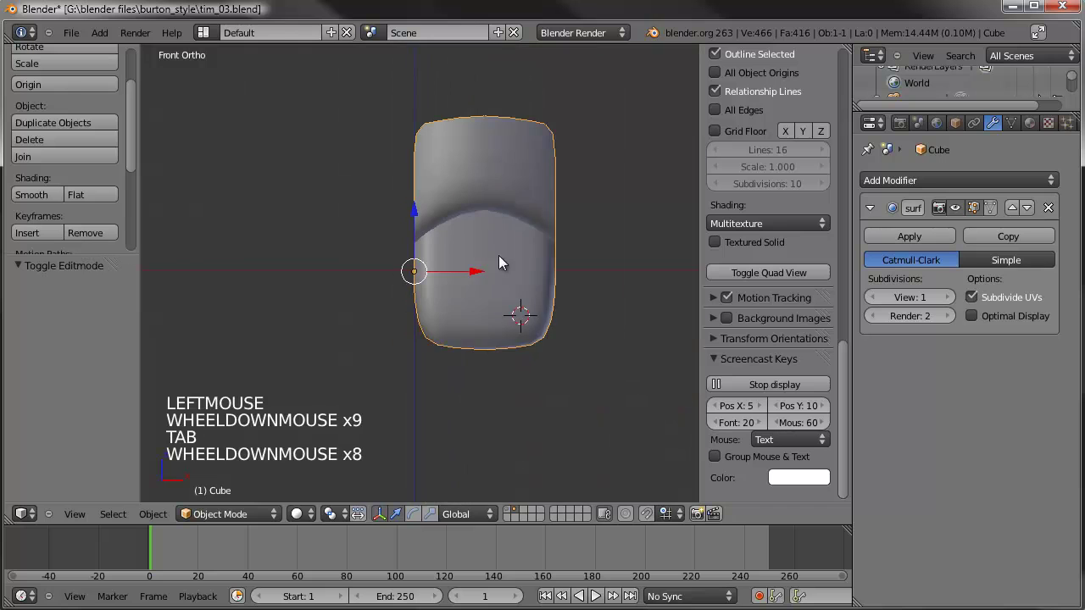
Step: Add a new Mirror modifier across X to create a second part beside the first
middle_click_drag(499, 255, 426, 298, "shift")
left_click(949, 180)
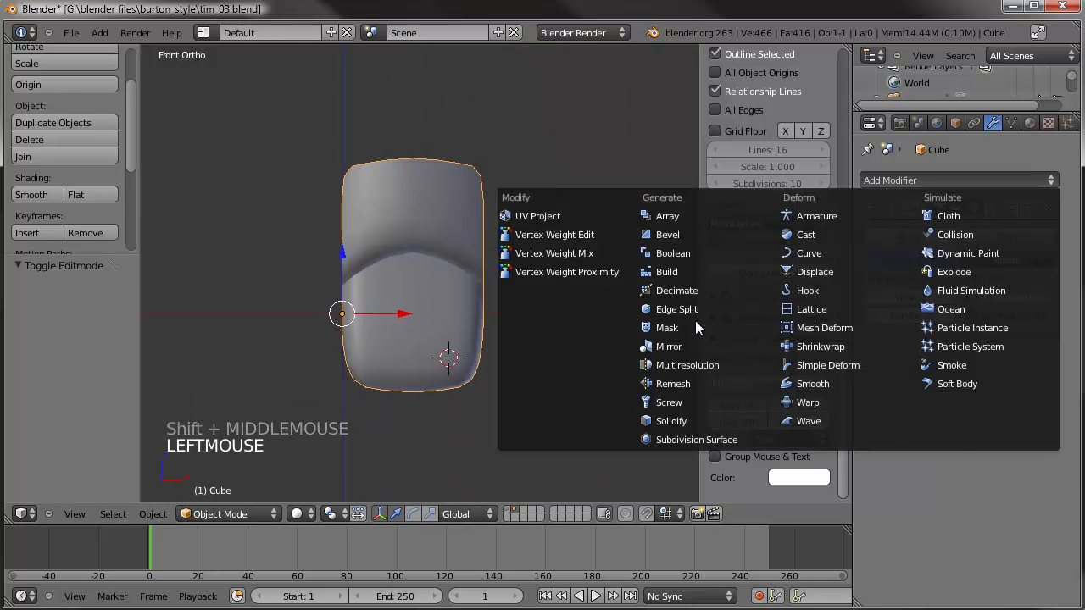
left_click(680, 345)
middle_click_drag(443, 312, 340, 247, "shift")
scroll(484, 315, "down", 2)
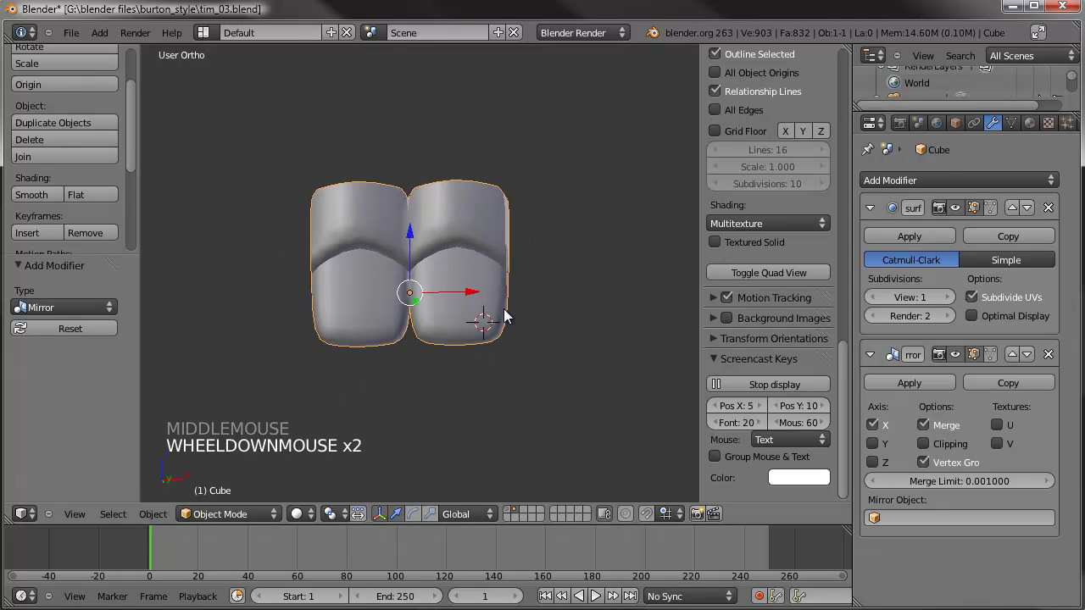
Step: Add an Array modifier to repeat the mirrored pair in a row along X
middle_click_drag(484, 315, 535, 342)
scroll(484, 308, "up", 5)
scroll(495, 313, "down", 3)
scroll(494, 306, "down", 3)
middle_click_drag(494, 307, 521, 299)
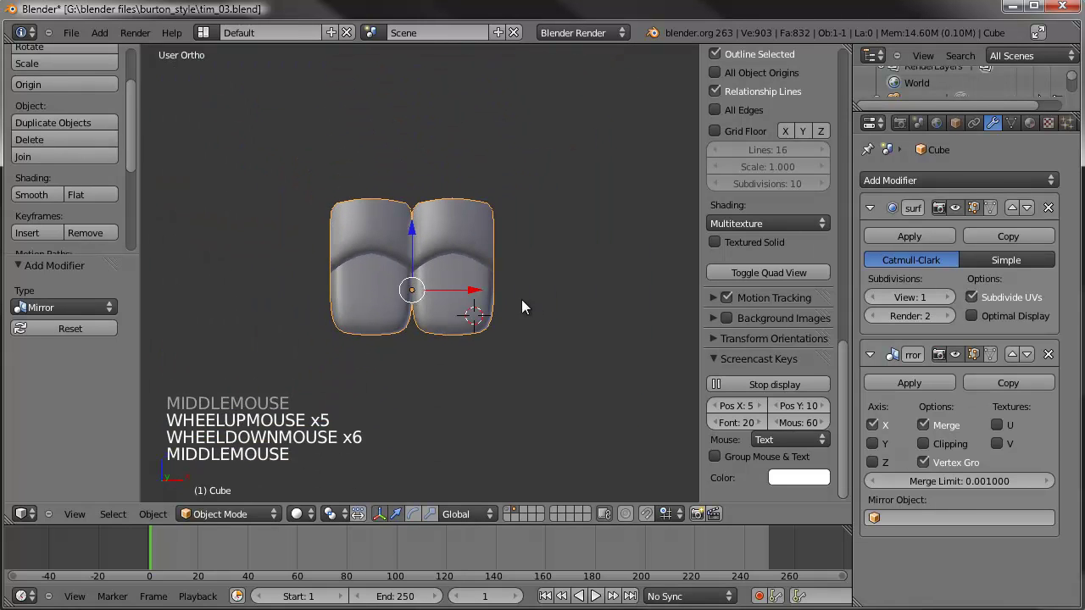
left_click(967, 181)
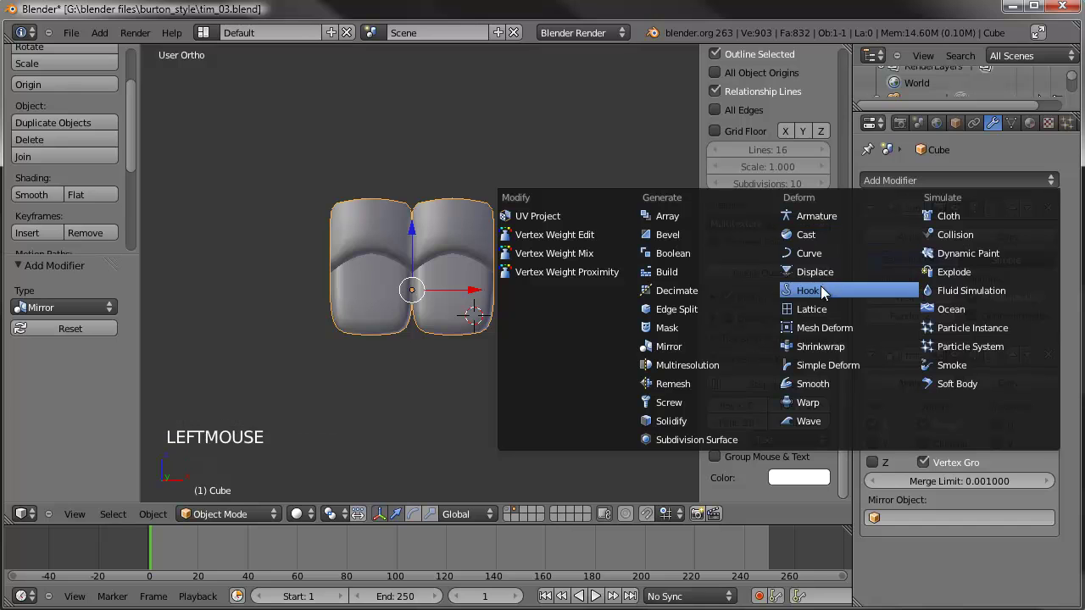
left_click(697, 217)
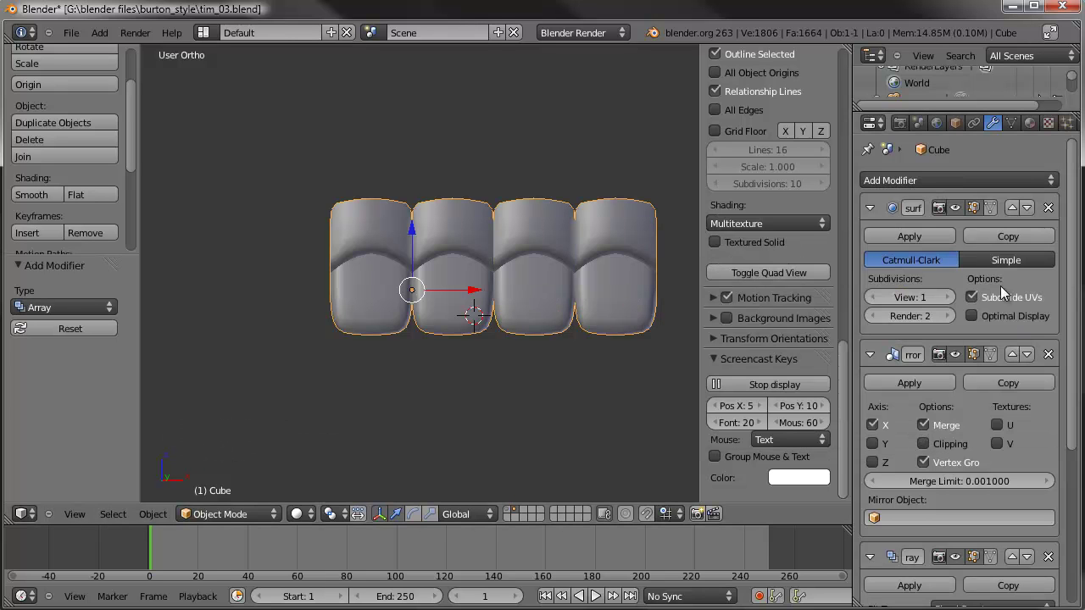
Step: Try placing the Mirror modifier above the Subdivision Surface modifier, and restore the previous stack order
left_click(1013, 356)
middle_click_drag(507, 298, 464, 341)
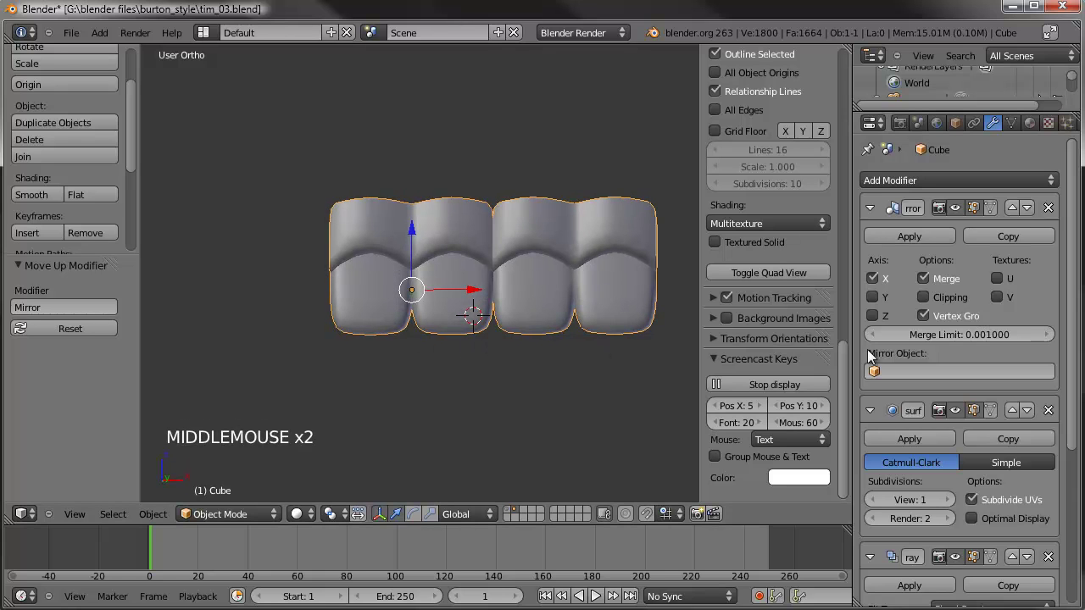
left_click(1012, 410)
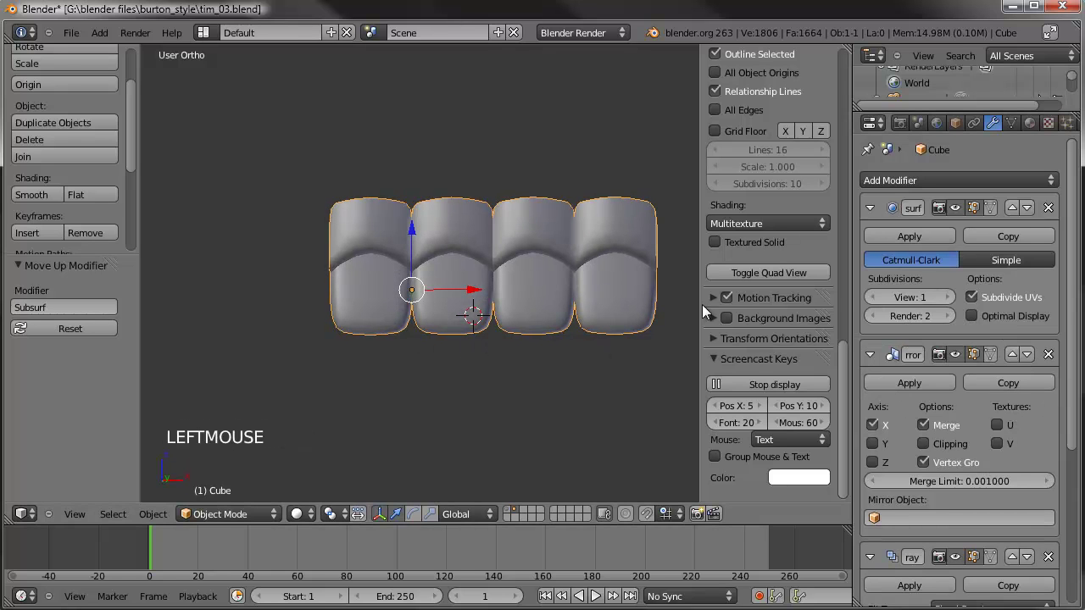
Step: Collapse the Subdivision Surface and Mirror modifier settings and place the Array modifier above the Mirror modifier
left_click(869, 208)
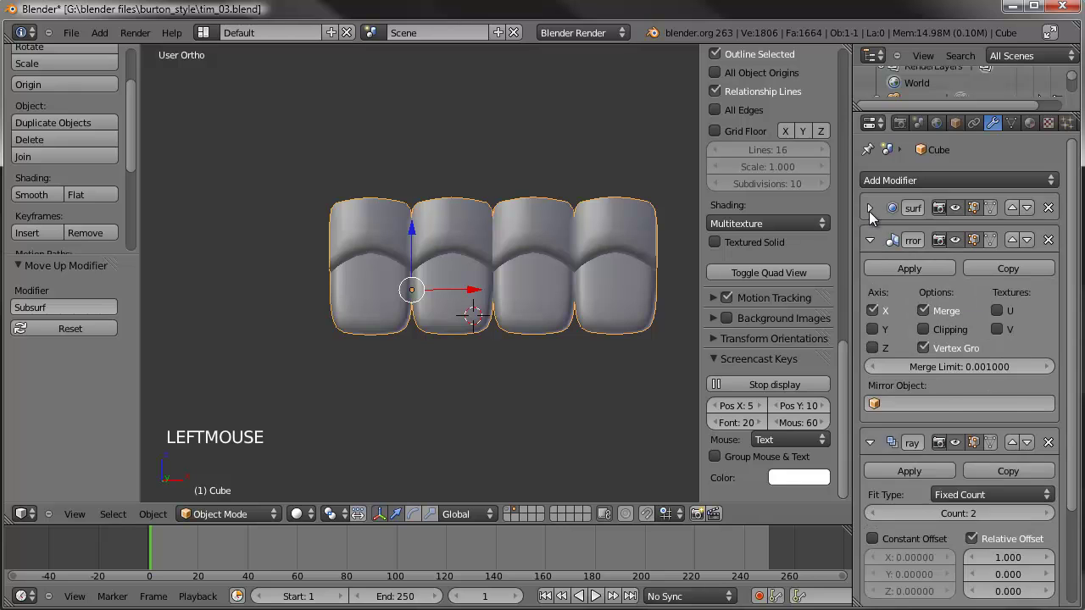
left_click(869, 240)
left_click(1011, 272)
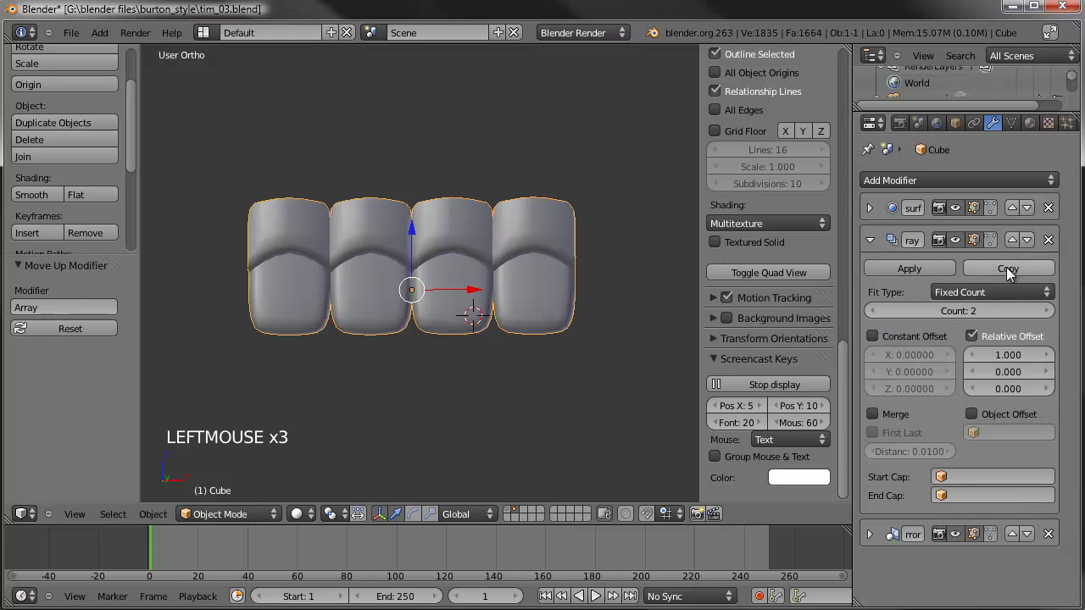
Step: Place the Array modifier first in the stack and the Subdivision Surface modifier last, below Mirror
left_click(1012, 239)
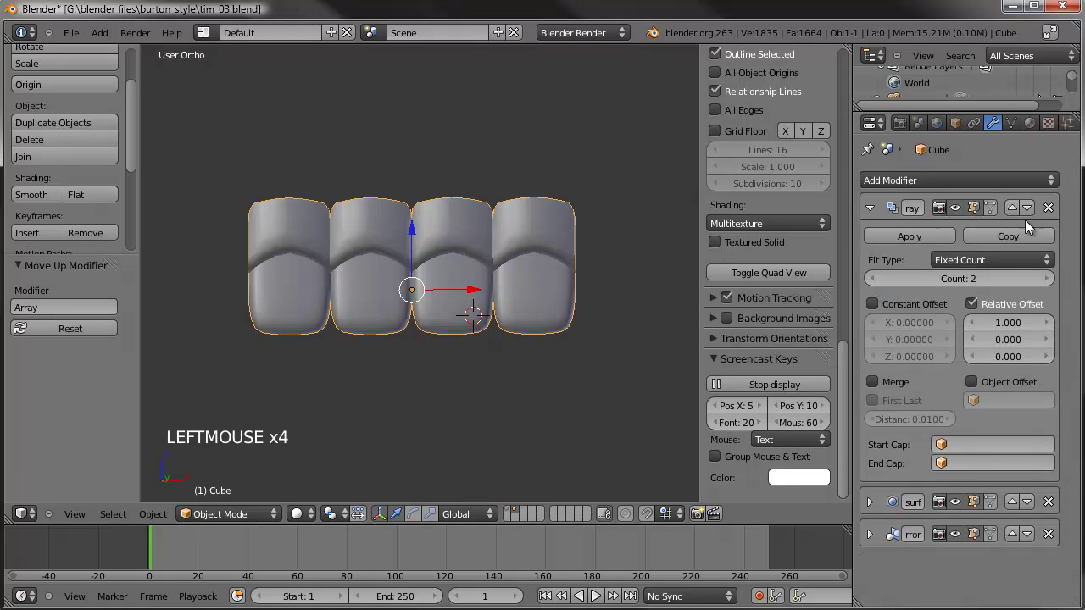
left_click(1026, 502)
mouse_move(504, 378)
middle_mouse_down()
mouse_move(482, 347)
mouse_move(503, 375)
middle_mouse_up()
scroll(508, 322, "up", 2)
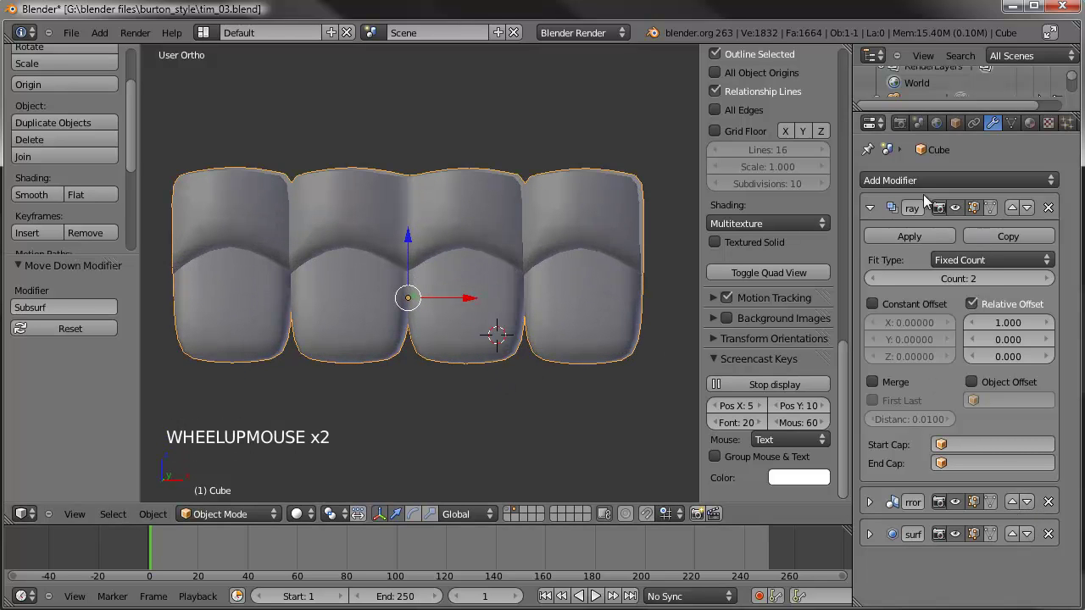
Step: Enable merging in the Array modifier to join the adjacent copies of the part
left_click(872, 382)
middle_click_drag(528, 363, 520, 390)
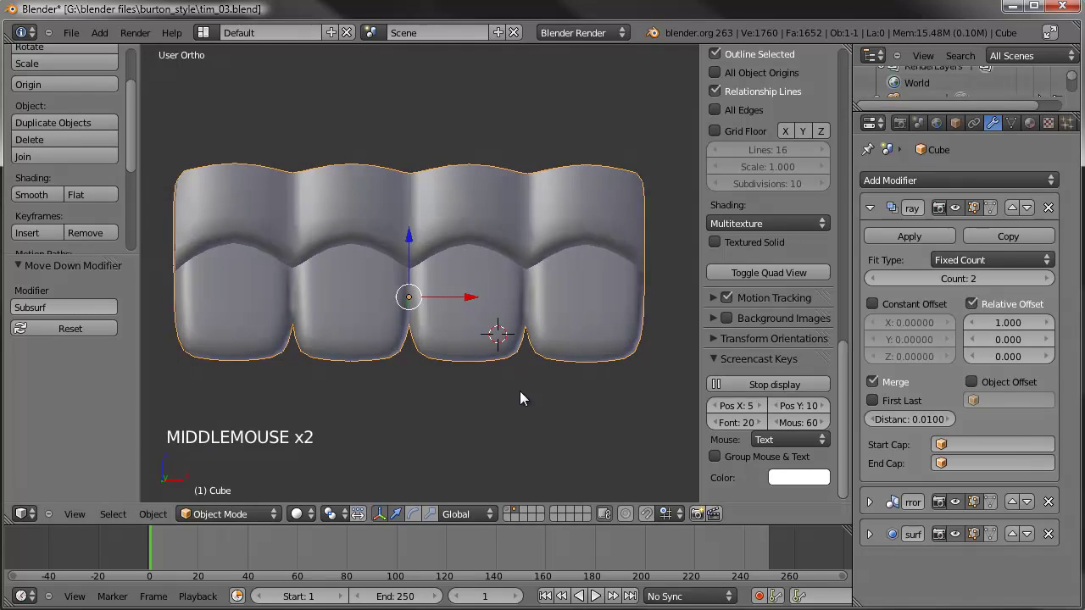
scroll(641, 360, "down", 2)
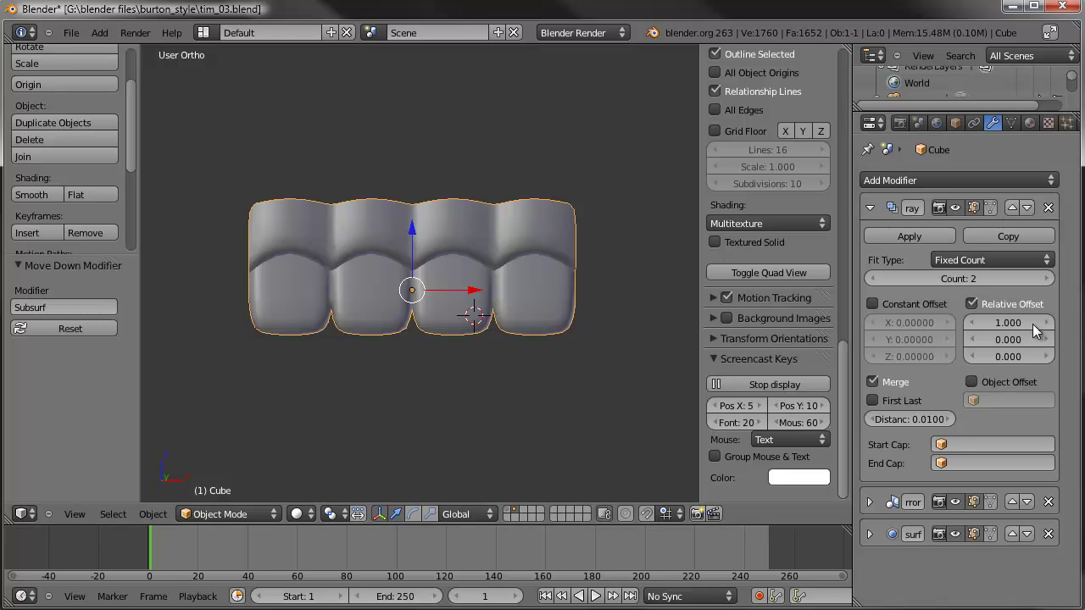
scroll(595, 292, "down", 2)
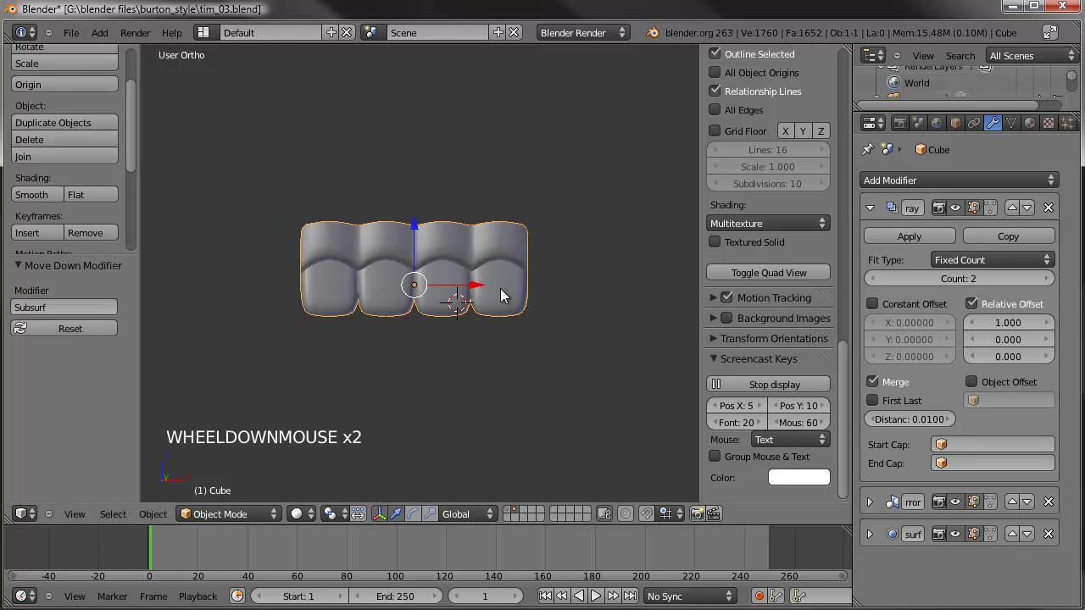
Step: Set the Array modifier's count to 6 to lengthen the row
left_click(1048, 279)
left_click(1047, 280)
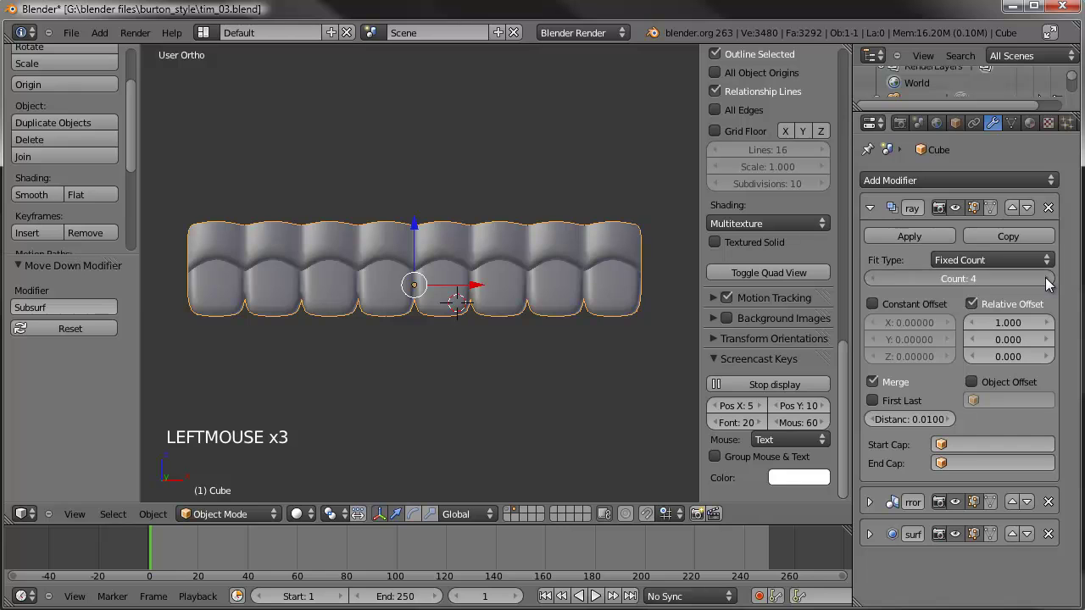
scroll(514, 345, "down", 2)
middle_click_drag(566, 330, 526, 364, "shift")
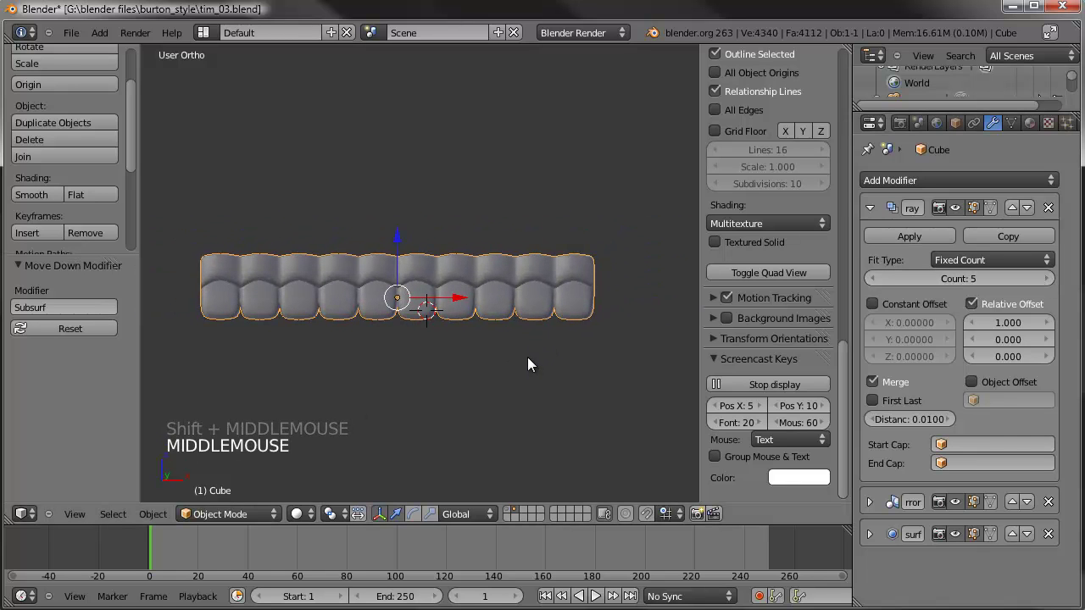
left_click(1050, 280)
middle_click_drag(466, 344, 479, 349)
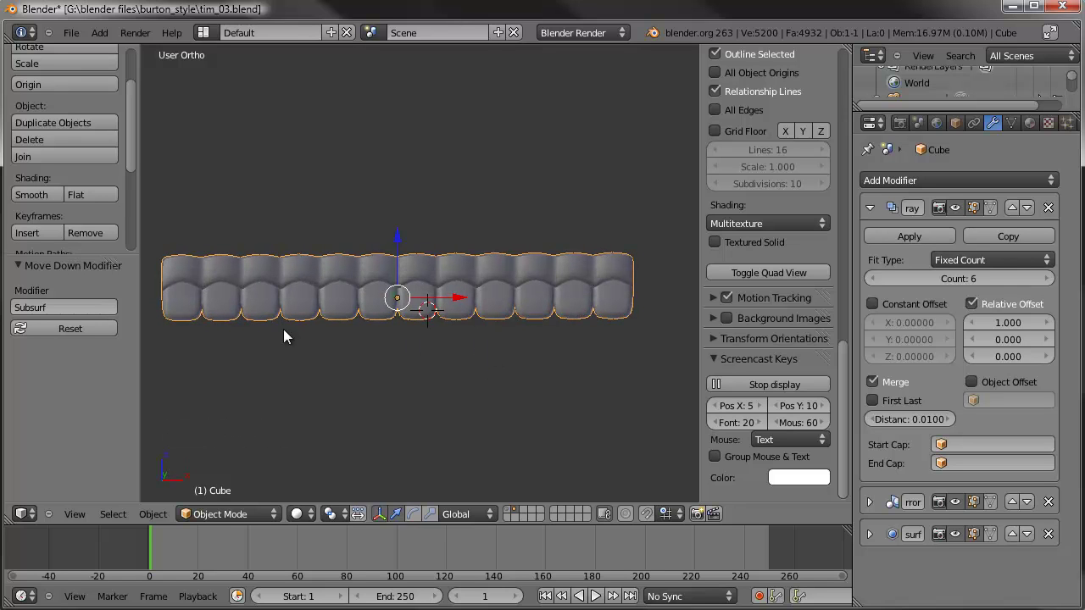
Step: Collapse the Array modifier and enable the Z axis in the Mirror modifier to add a mirrored lower row
left_click(871, 209)
left_click(867, 241)
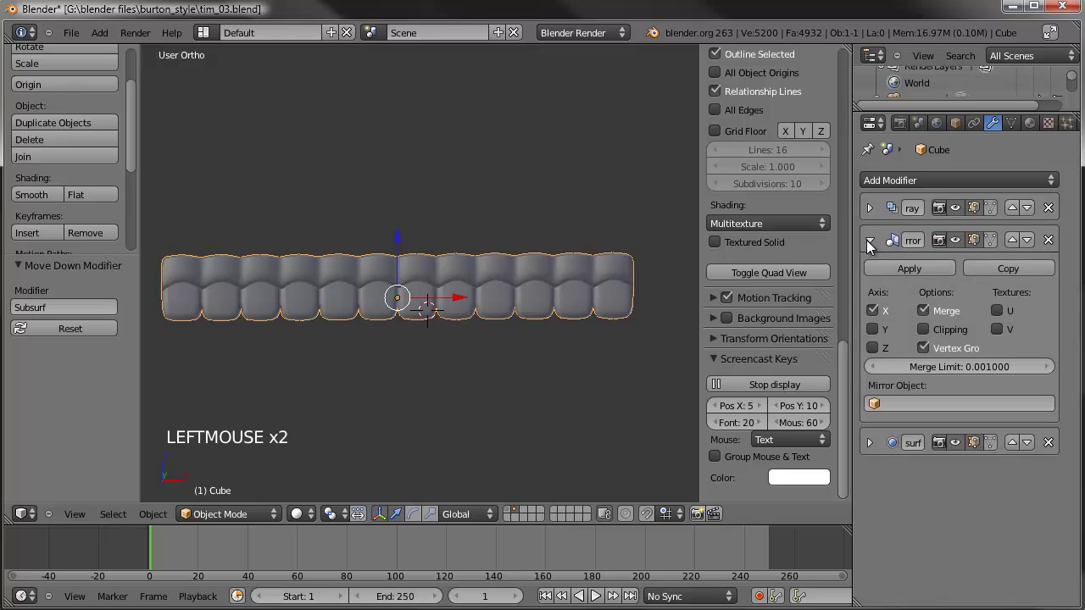
left_click(872, 348)
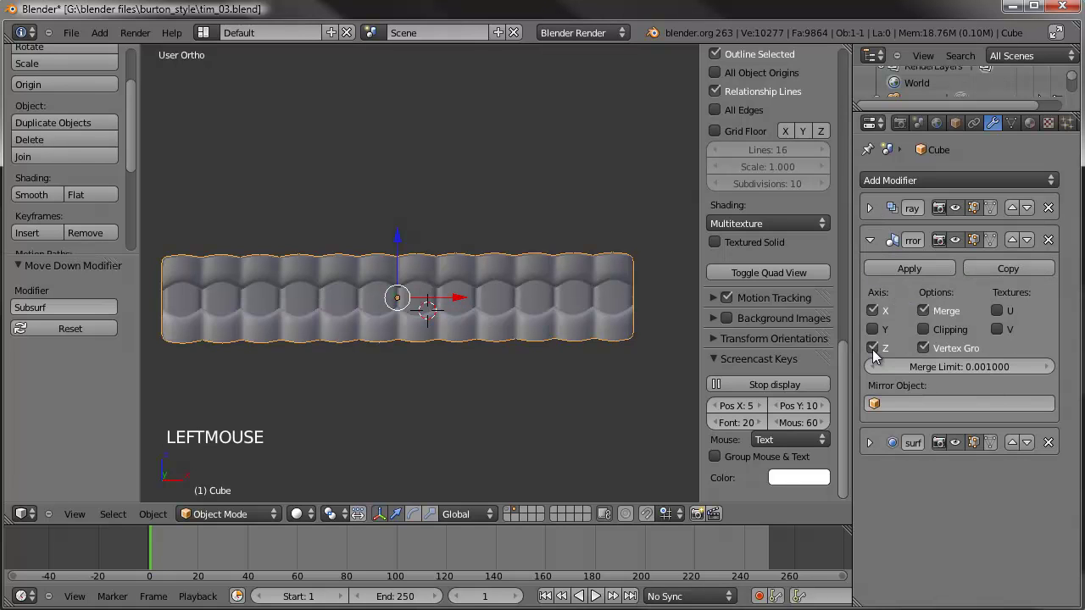
middle_click_drag(592, 320, 472, 291)
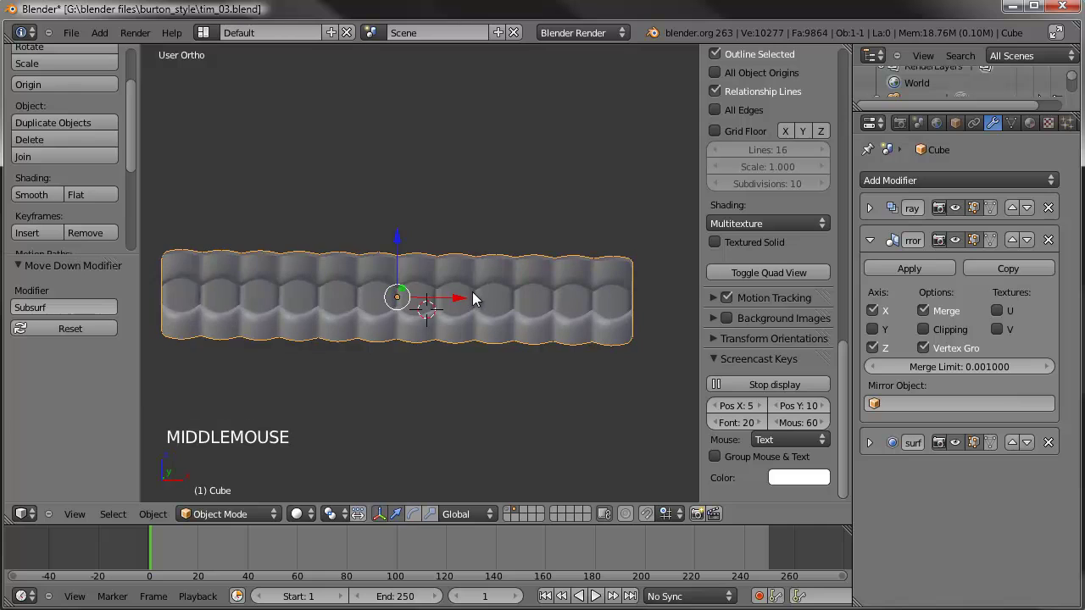
scroll(472, 293, "up", 4)
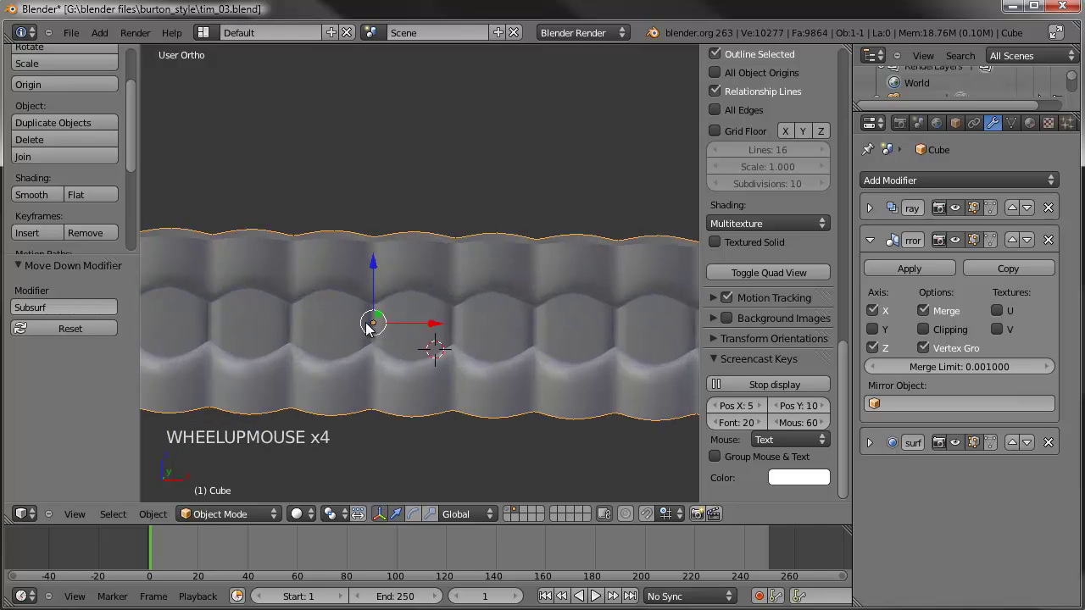
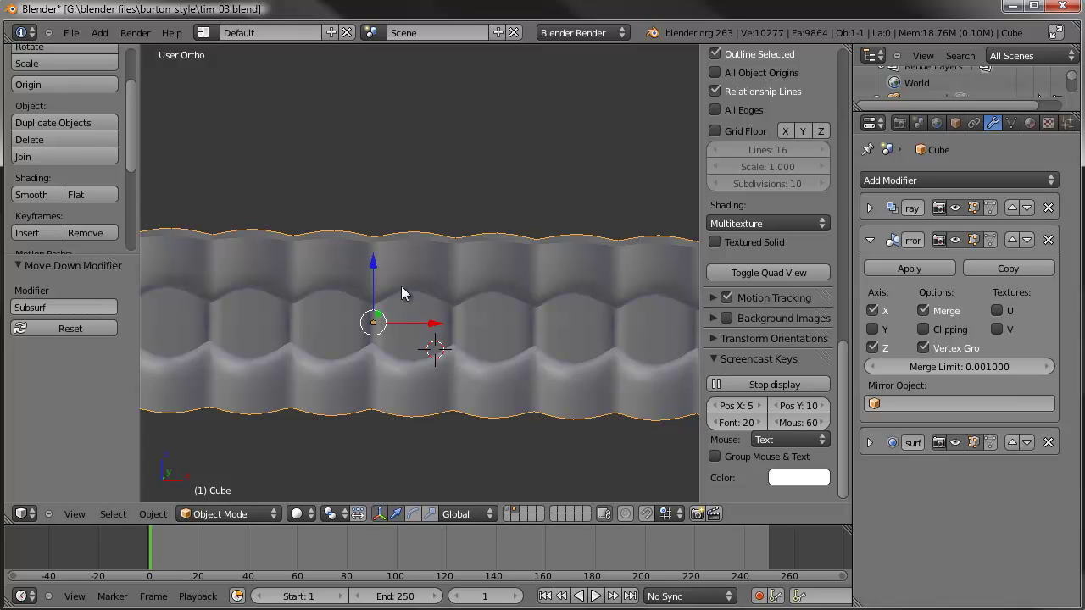
Step: Move the part's whole mesh up about 0.075 along Z in Edit Mode to separate the two rows, and deselect the object
key("Tab")
left_click_drag(415, 261, 417, 209)
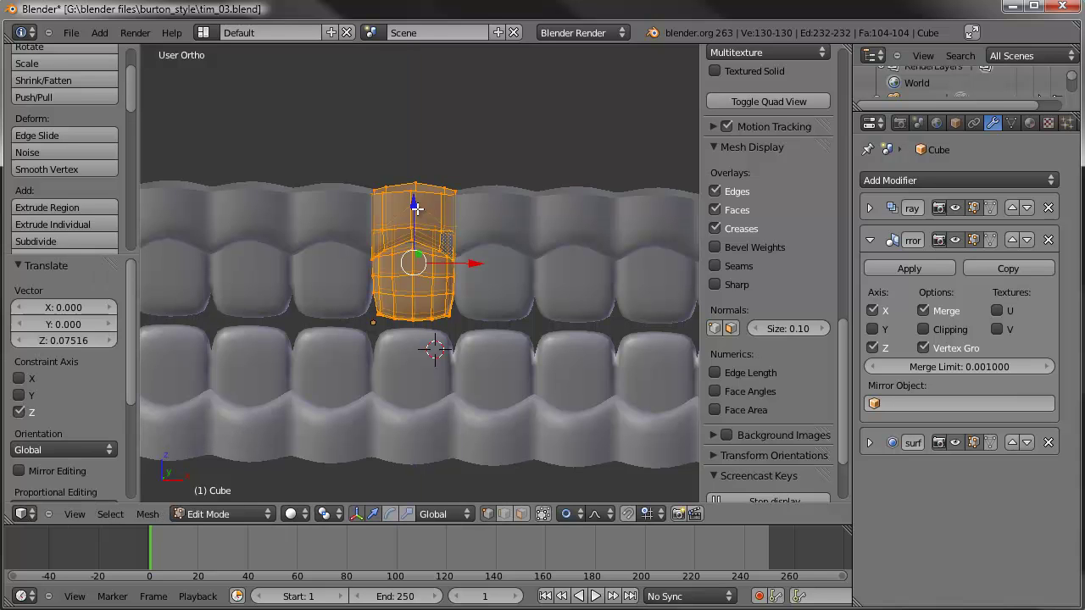
key("Tab")
scroll(415, 343, "down", 3)
key("a")
middle_click_drag(393, 337, 432, 370)
scroll(468, 311, "down", 3)
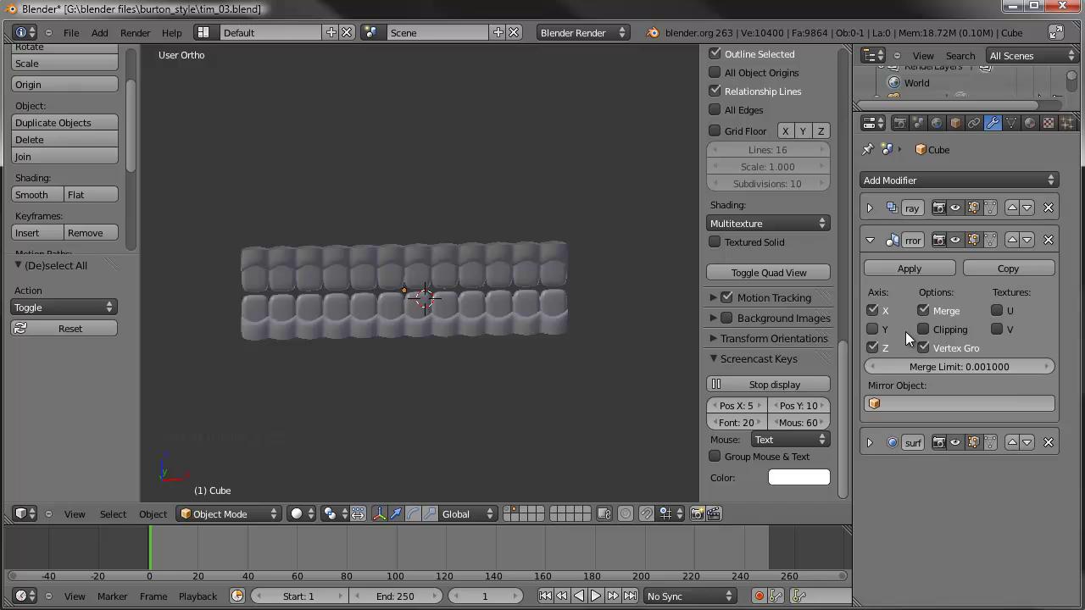
Step: Apply the Array modifier, reselect the rows and check their editable mesh in Edit Mode
left_click(867, 207)
left_click(893, 236)
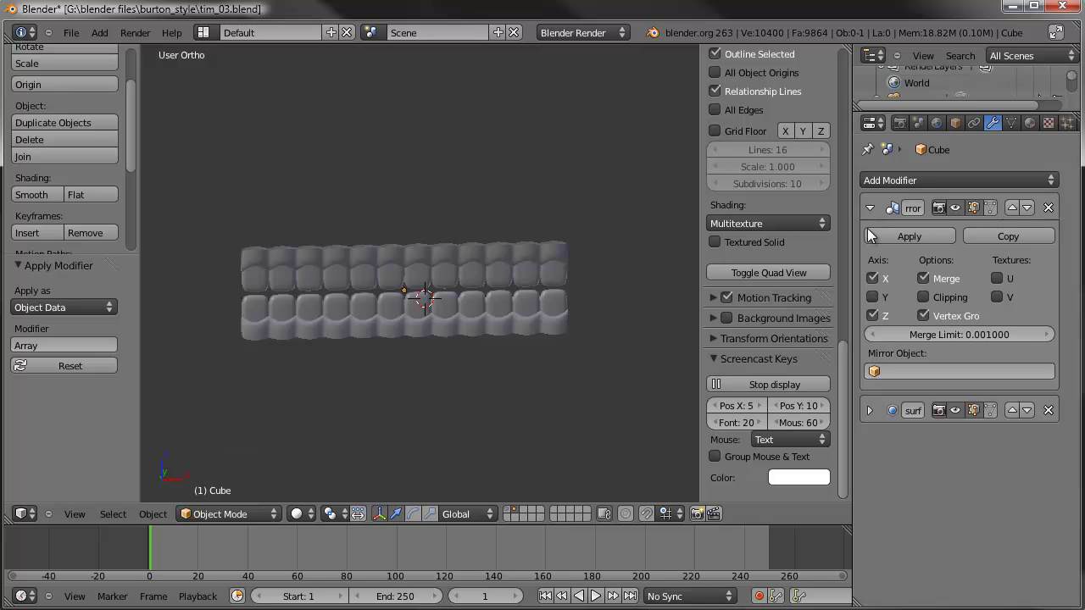
scroll(511, 277, "up", 2)
middle_click_drag(444, 258, 557, 281)
right_click(542, 273)
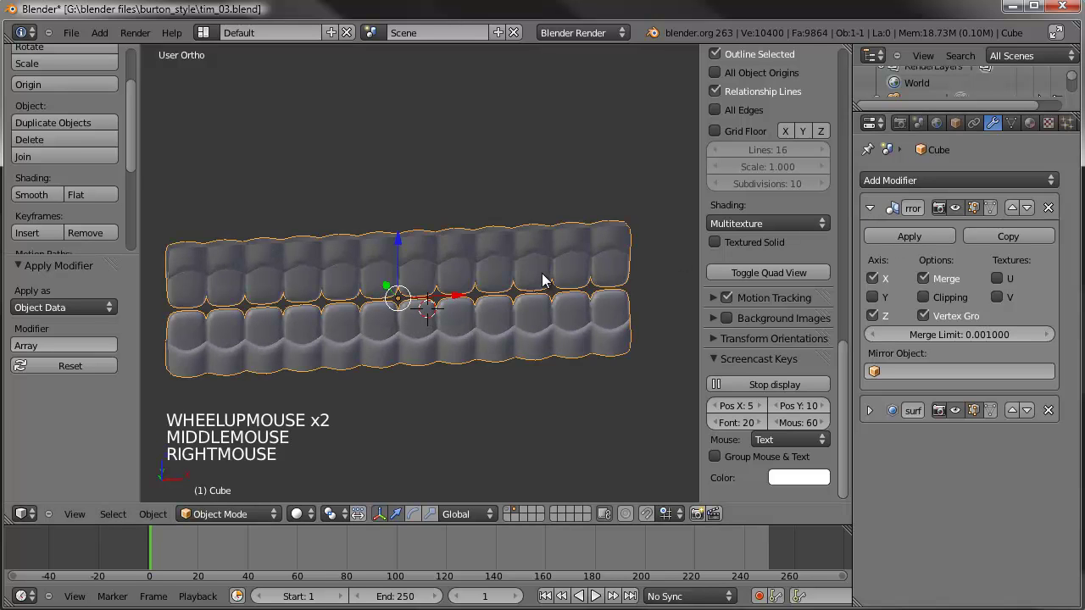
key("Tab")
key("Tab")
middle_click_drag(635, 295, 607, 292)
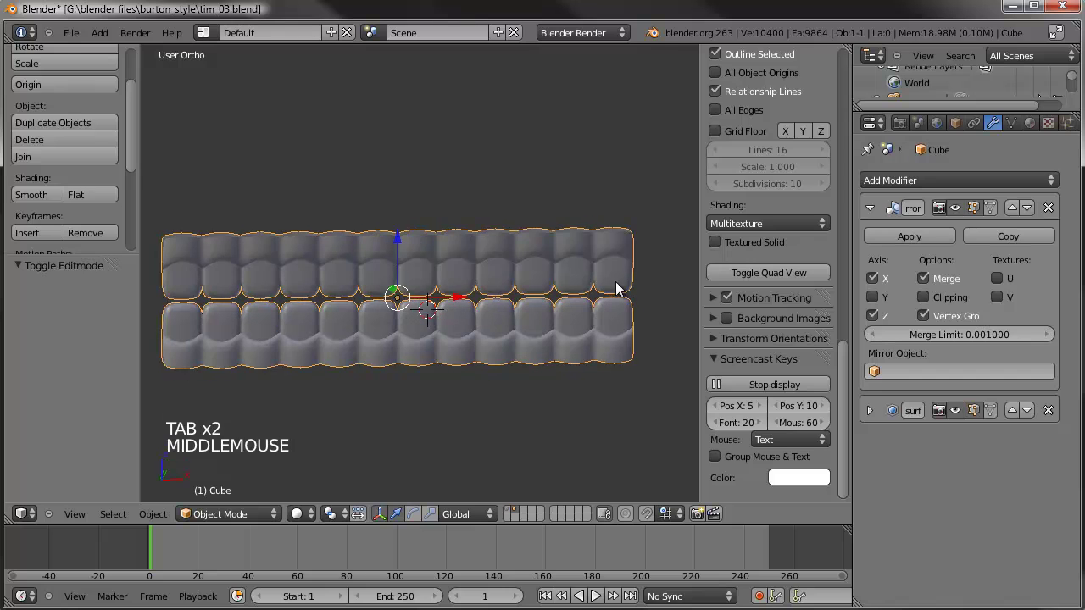
key("Tab")
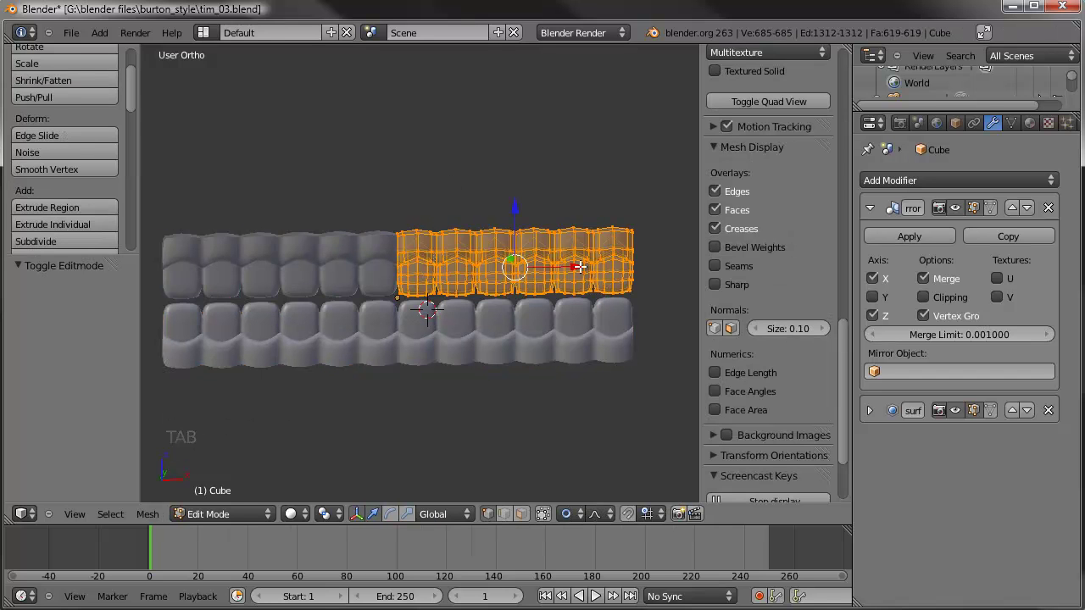
key("Tab")
middle_click_drag(566, 317, 507, 327)
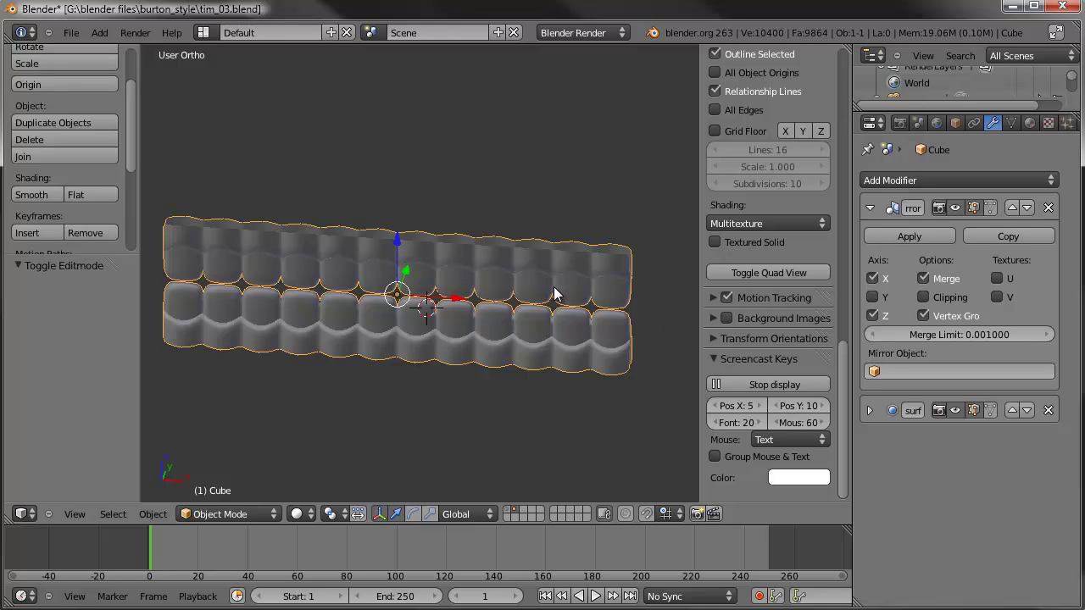
Step: Snap the 3D cursor to the selected rows' origin in top view
key("KP_7")
middle_click_drag(553, 292, 473, 314, "shift")
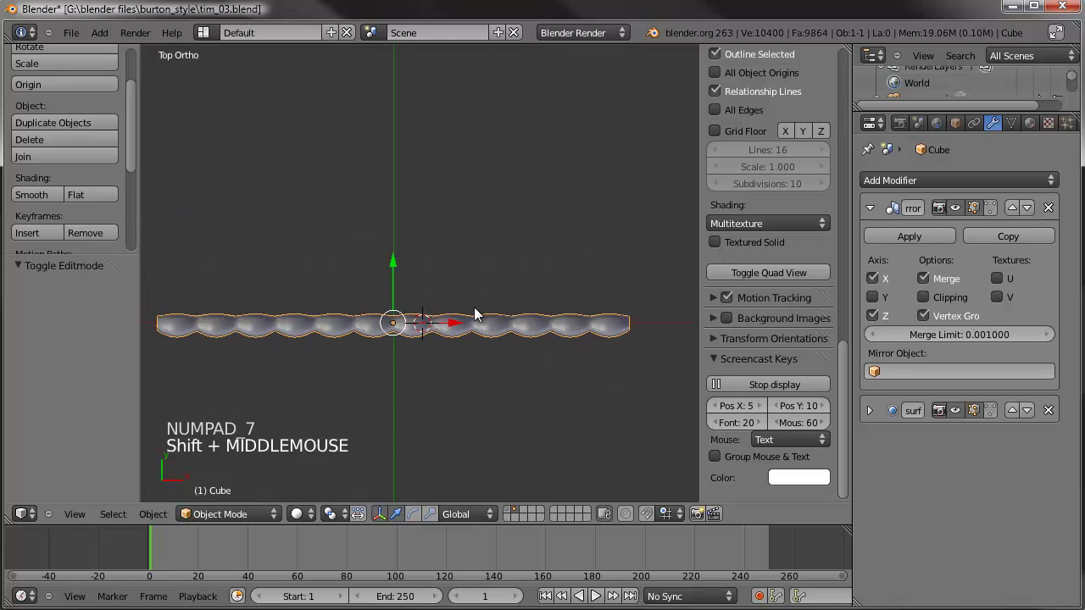
key("shift+s")
left_click(376, 326)
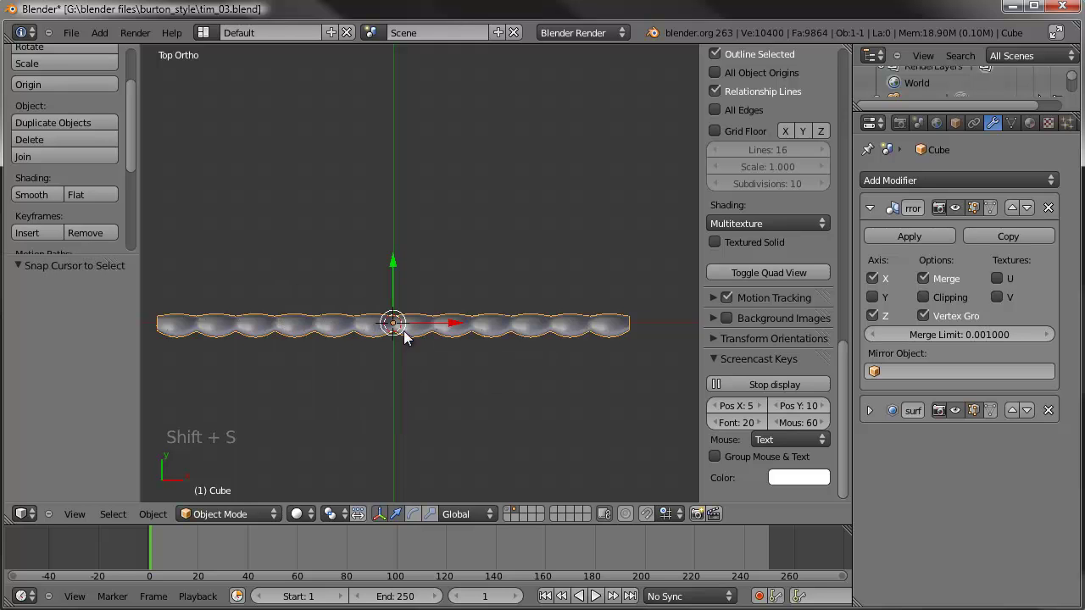
Step: Add a Bezier curve at the 3D cursor in the centre of the rows
scroll(430, 351, "up", 2)
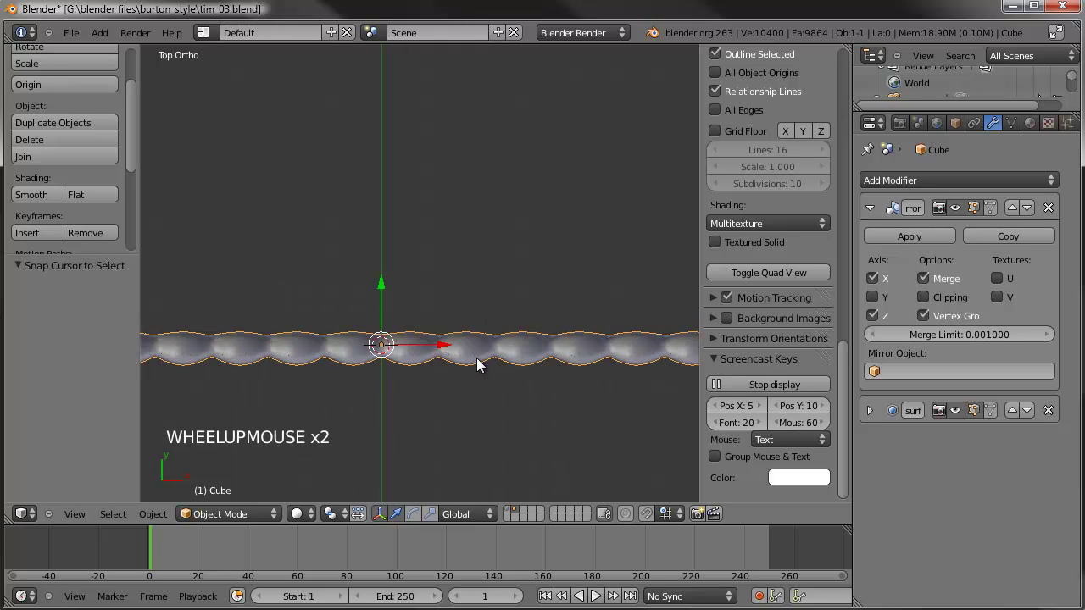
key("shift+a")
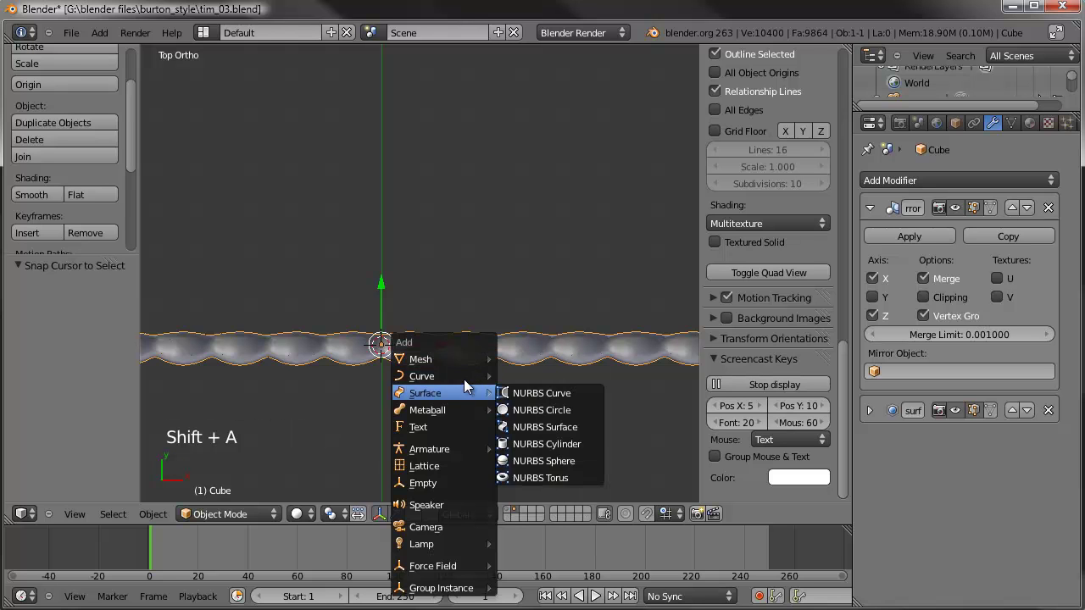
mouse_move(464, 379)
left_click(537, 379)
scroll(538, 379, "down", 3)
middle_click_drag(521, 341, 522, 363, "shift")
scroll(522, 363, "down", 1)
Step: Enter Edit Mode on the Bezier curve and snap its start control point to the 3D cursor
key("Tab")
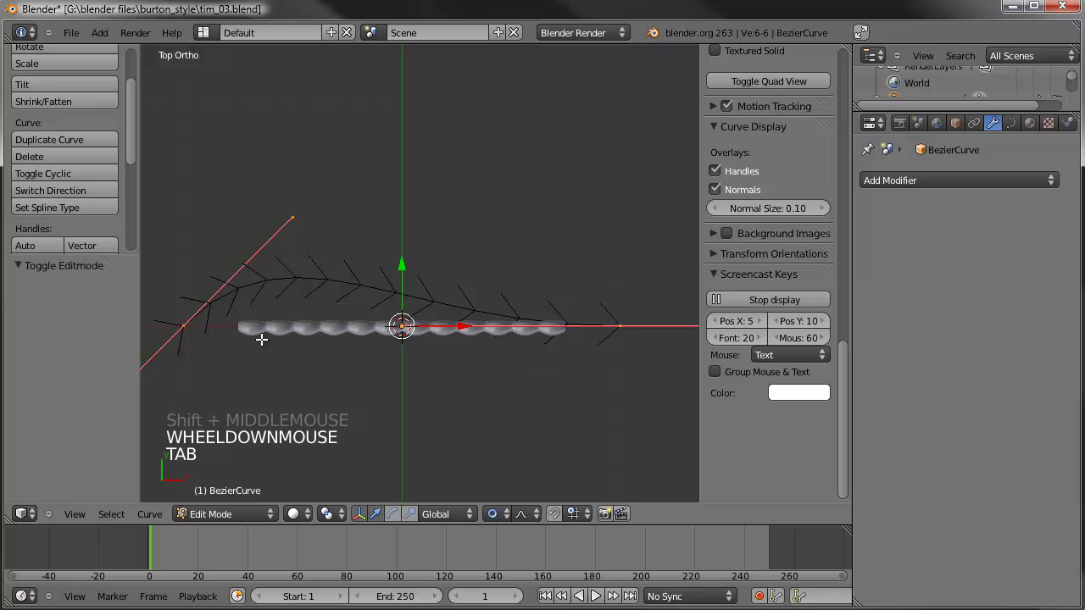
right_click(186, 330)
key("g")
key("g")
right_click(308, 288)
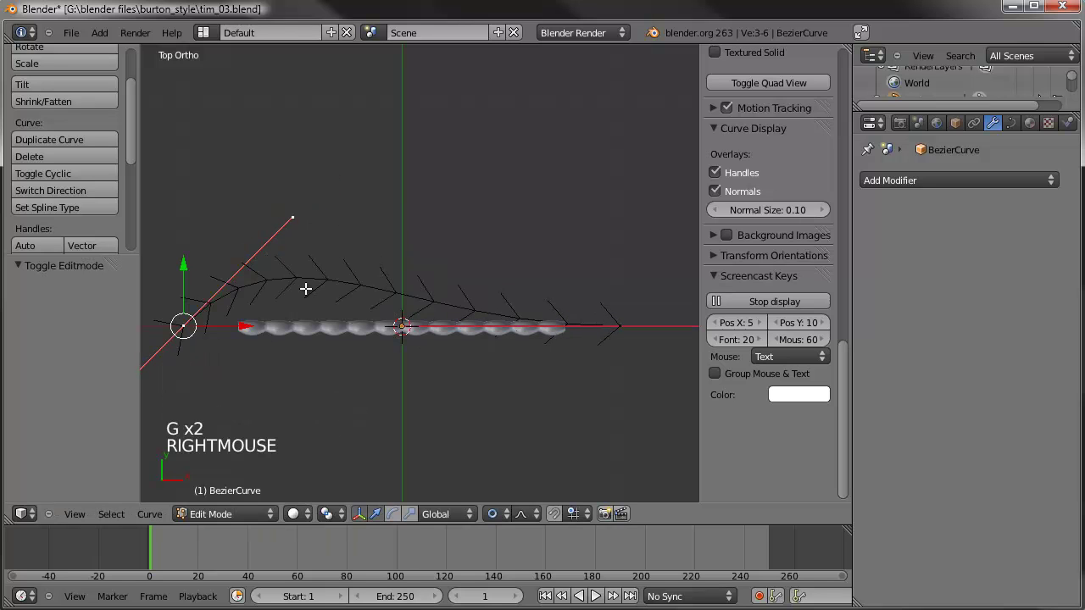
key("shift+s")
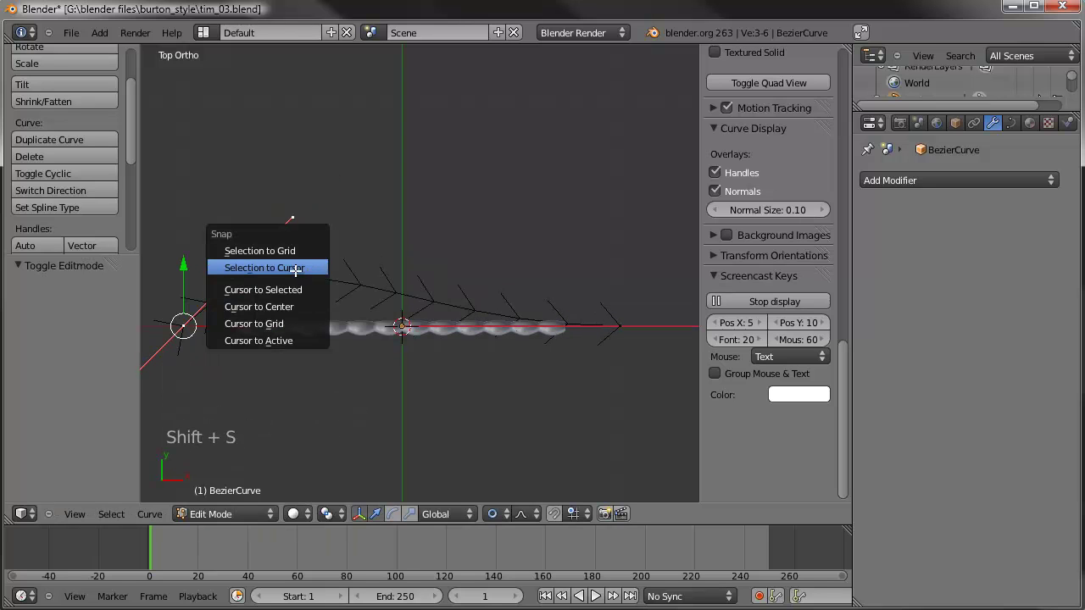
left_click(286, 268)
Step: Rotate the start control point's handles about 45° so they lie along the X axis
scroll(506, 336, "up", 2)
middle_click_drag(506, 337, 497, 273, "shift")
scroll(548, 164, "up", 2)
key("r")
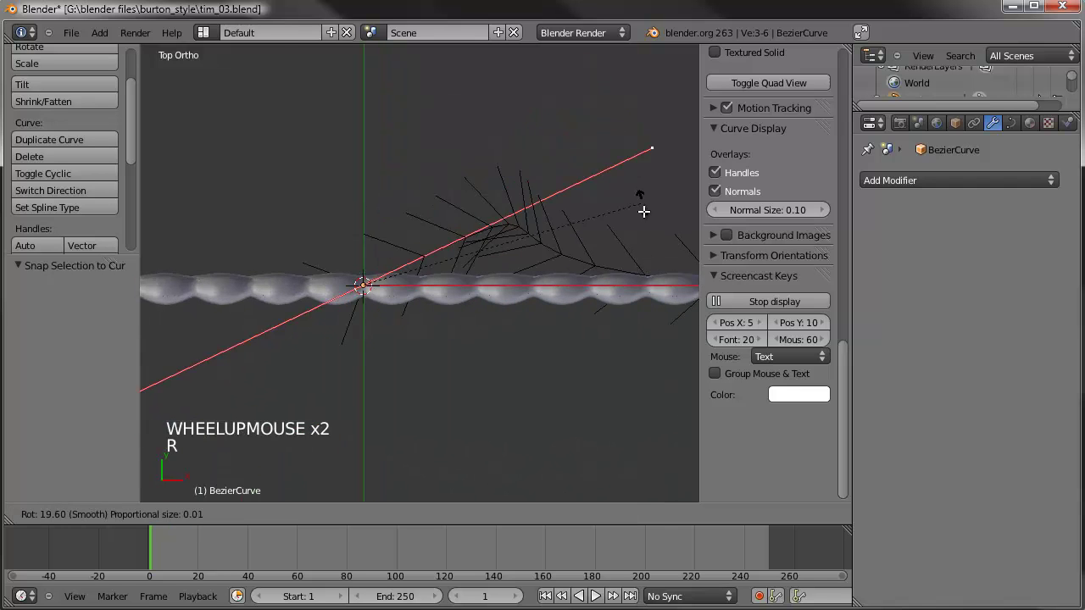
left_click(637, 329)
Step: Move the curve's end control point upward in Y and inward in X, and rotate its handles roughly parallel to Y
scroll(627, 323, "down", 2)
middle_click_drag(625, 322, 568, 340, "shift")
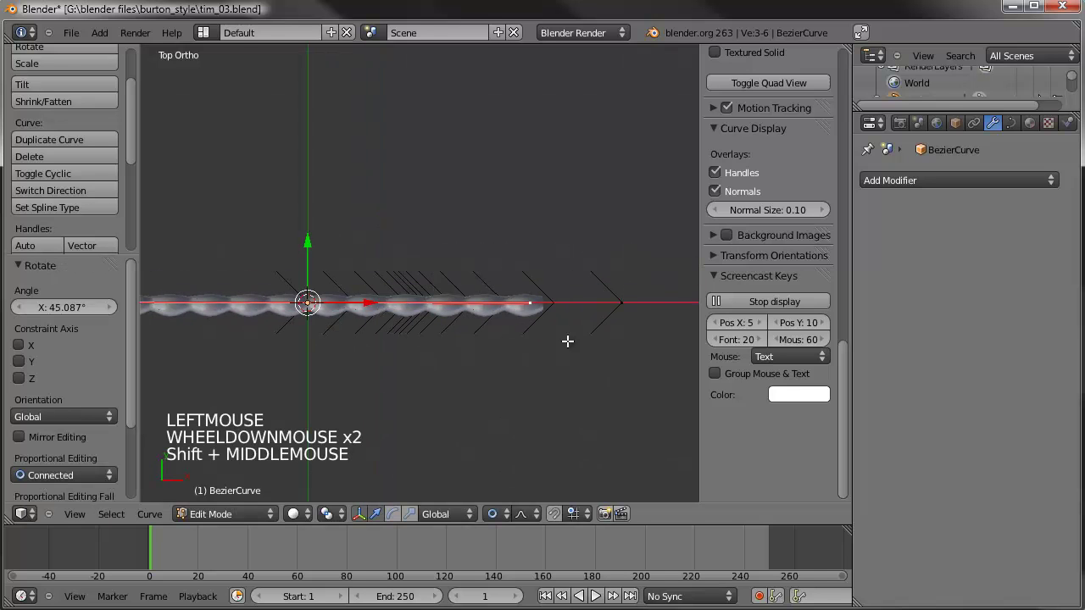
right_click(620, 316)
scroll(614, 320, "down", 4)
key("g")
left_click(547, 269)
key("r")
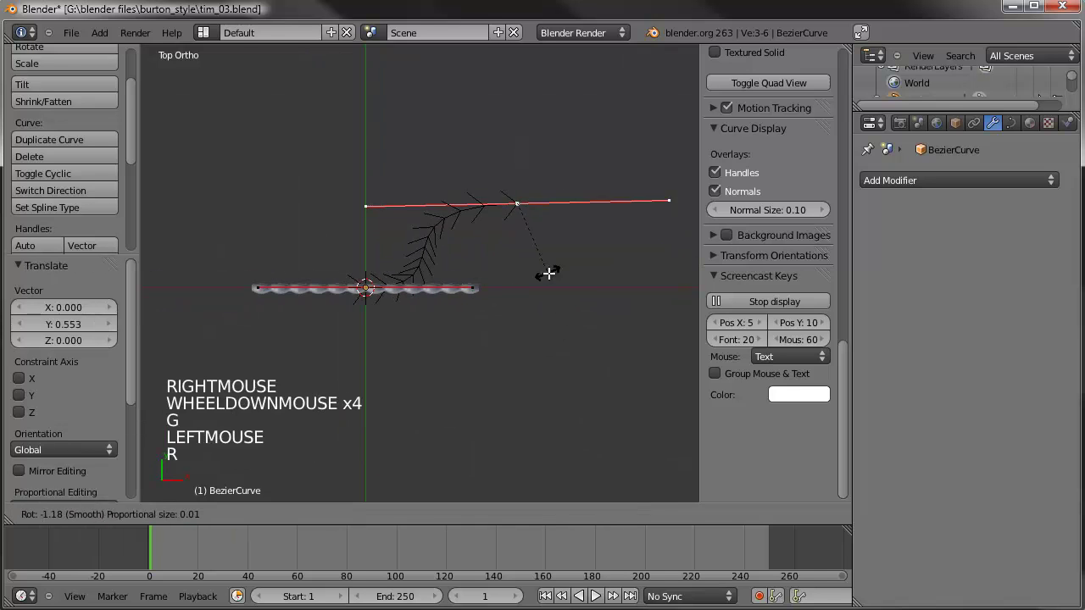
left_click(521, 200)
key("g")
left_click(551, 230)
key("r")
left_click(548, 244)
Step: Scale the end control point's handles down to about 0.41
key("s")
key("s")
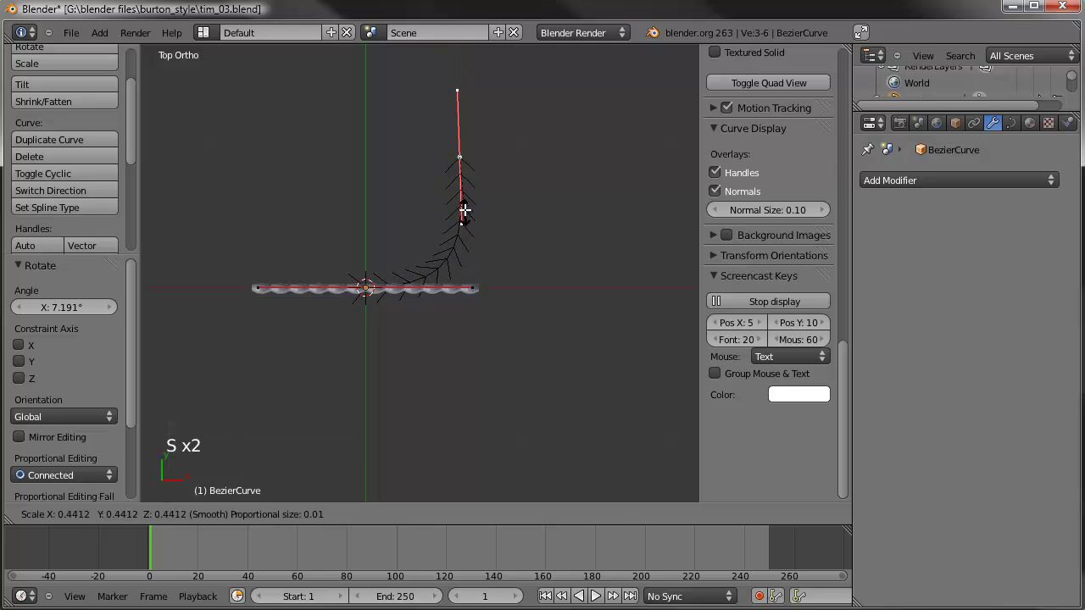
left_click(466, 251)
Step: Straighten the end control point's handles along Y and move the point about -0.05 in X and -0.19 in Y
middle_click_drag(506, 254, 523, 274, "shift")
scroll(523, 274, "up", 2)
middle_click_drag(543, 310, 588, 405, "shift")
key("r")
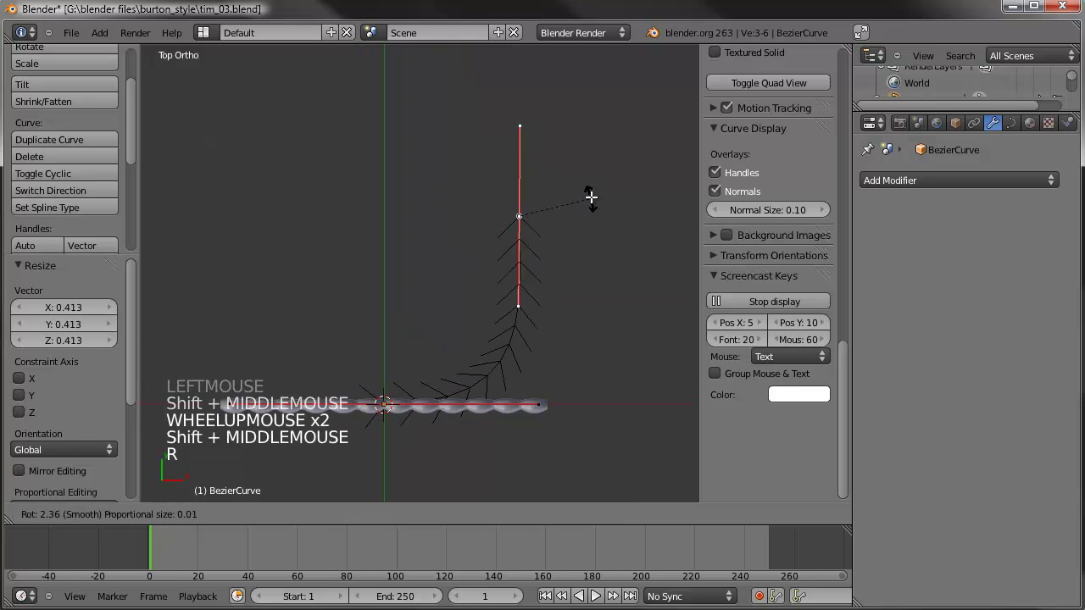
left_click(589, 200)
key("g")
left_click(580, 239)
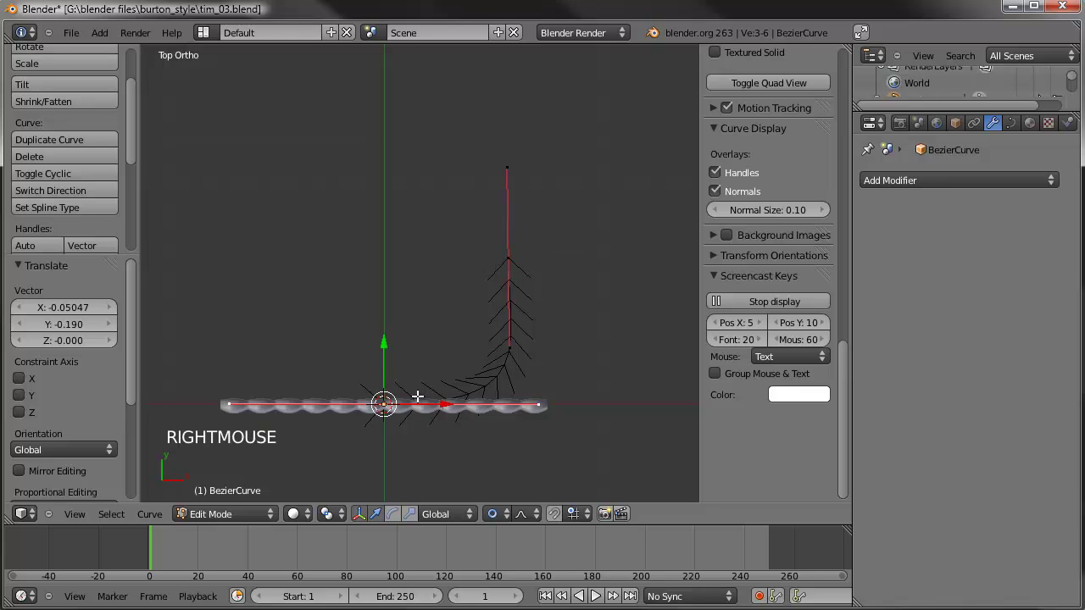
Step: Scale the start control point's handles down to about 0.47
key("s")
key("s")
left_click(490, 395)
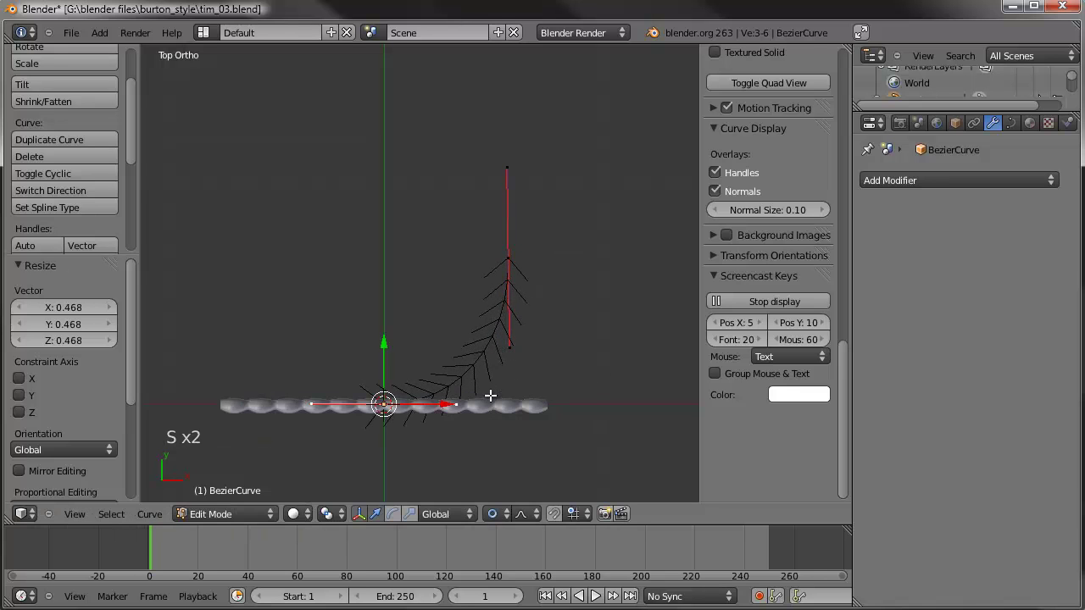
Step: Move the end control point slightly closer to the rows and centre line, and scale its handles by about 0.995
key("g")
key("g")
key("s")
key("s")
left_click(595, 302)
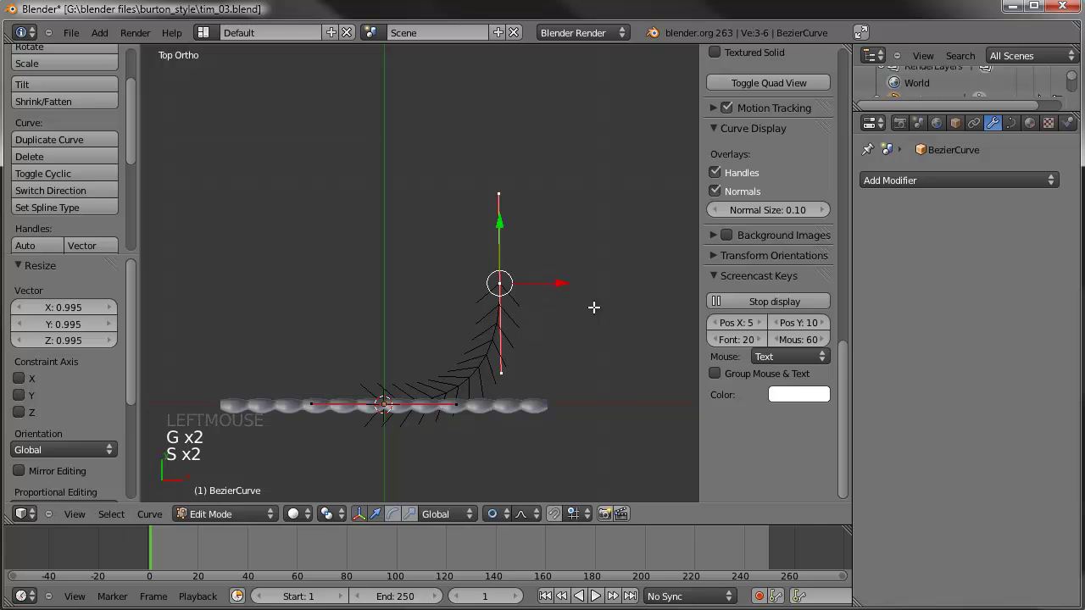
Step: Move the end control point closer to the centre line and tilt its handles slightly away from the Y axis
key("g")
left_click(574, 311)
key("r")
left_click(574, 331)
Step: Scale the start control point's handles by about 0.929
scroll(559, 309, "up", 2)
middle_click_drag(555, 300, 446, 344, "shift")
right_click(383, 370)
key("s")
key("s")
left_click(551, 351)
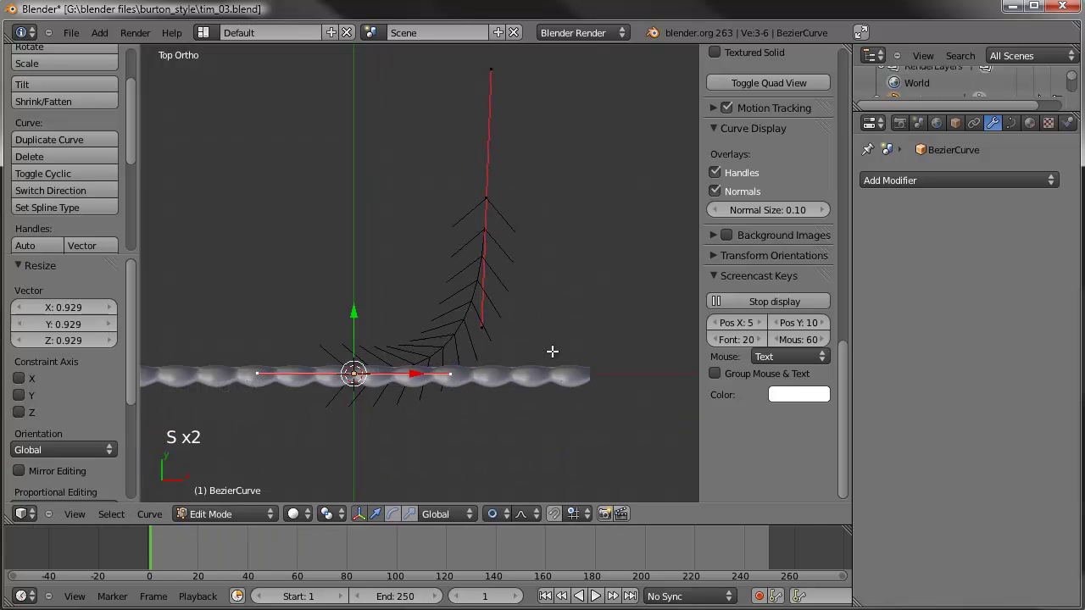
Step: Scale the end control point's handles by about 1.414 and again by about 0.6, and rotate them by about -0.435°
right_click(484, 197)
key("s")
key("s")
left_click(484, 198)
key("s")
key("s")
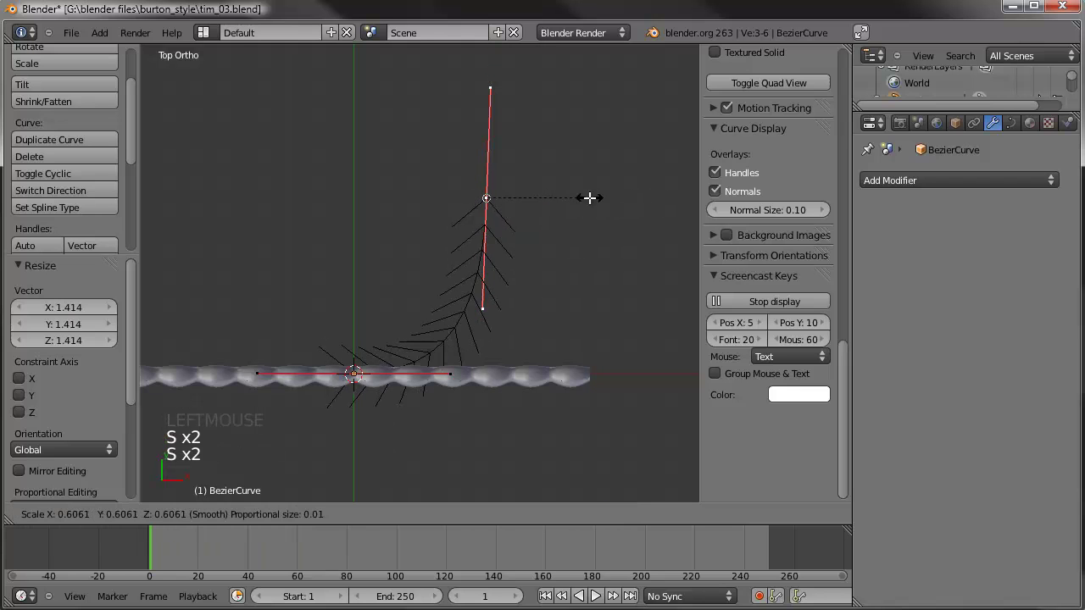
left_click(591, 193)
key("r")
left_click(592, 190)
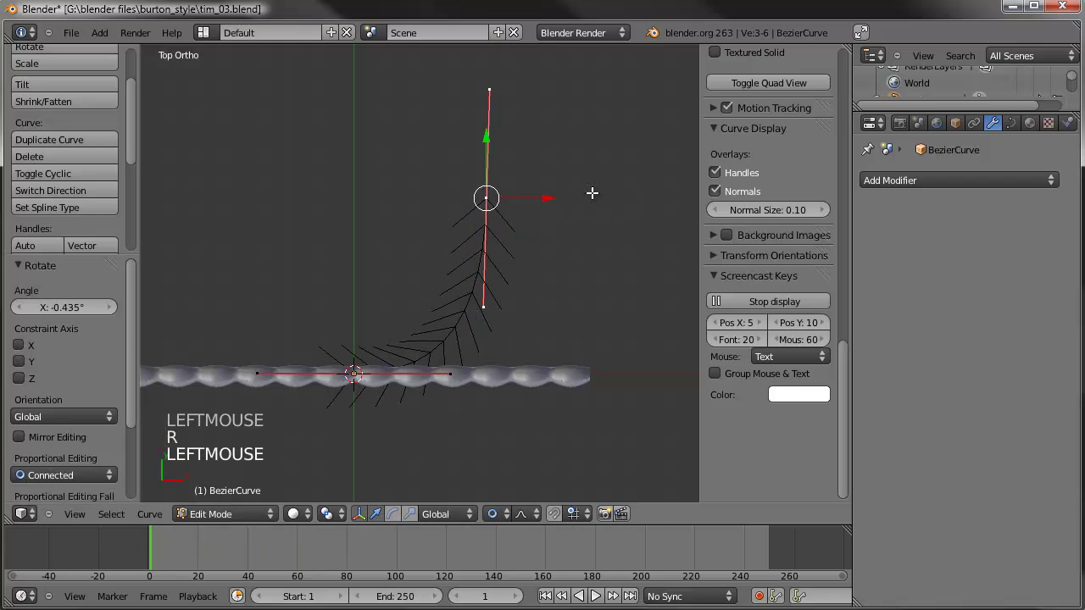
Step: Leave curve editing and enable X-Ray display for the Bezier curve
key("Tab")
middle_click_drag(588, 373, 484, 266)
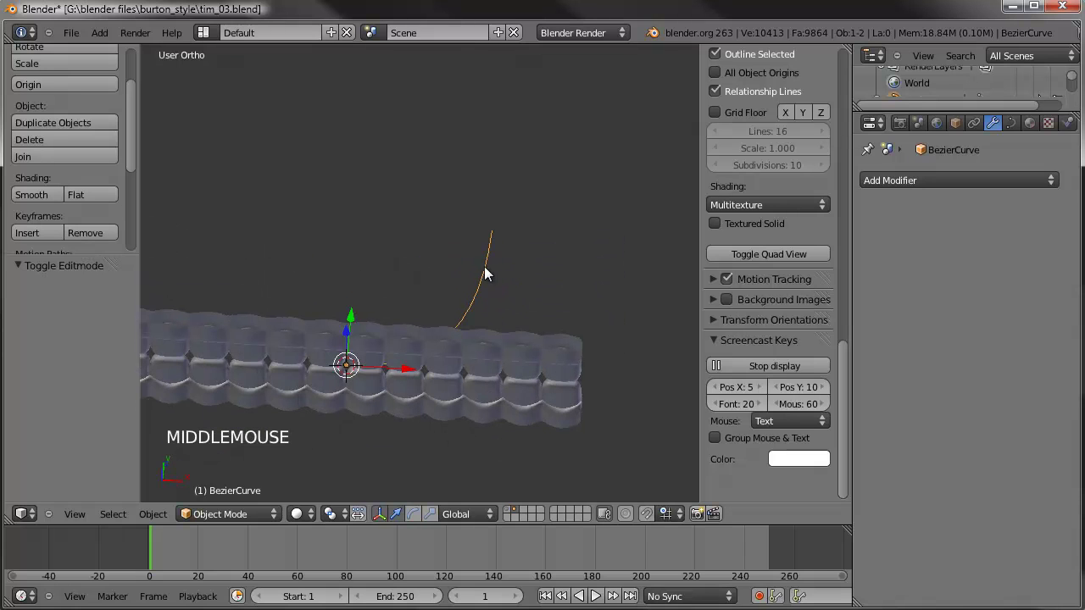
middle_click_drag(559, 285, 555, 254)
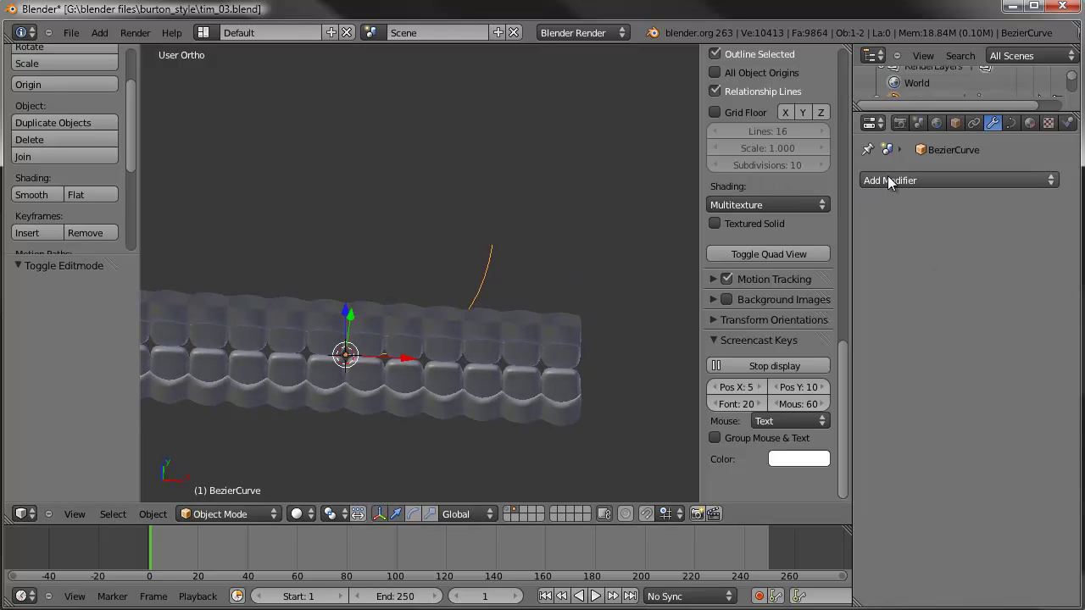
left_click(958, 122)
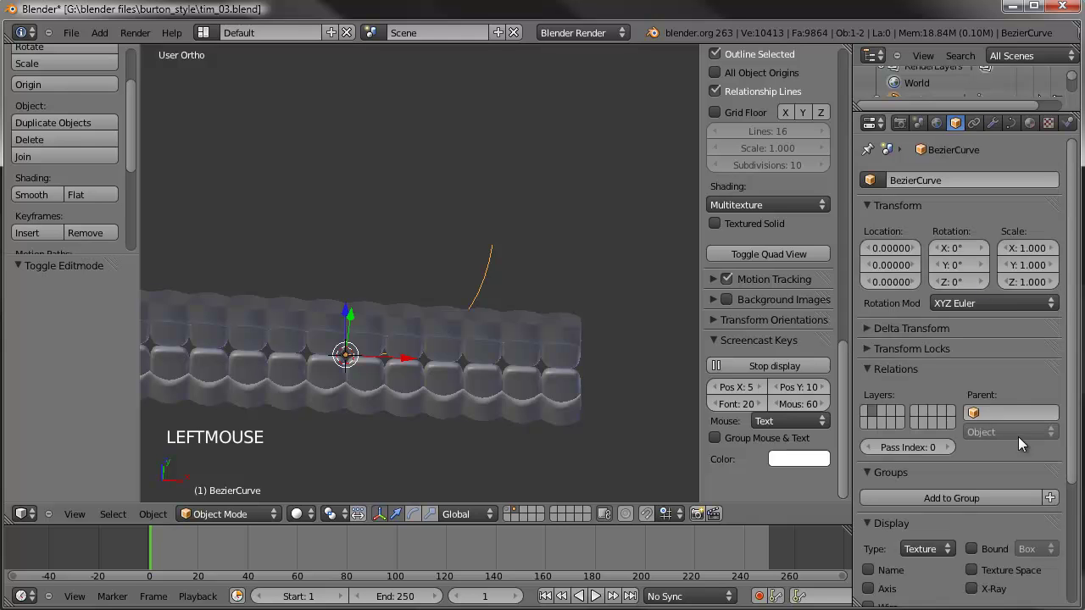
middle_click_drag(376, 400, 423, 339)
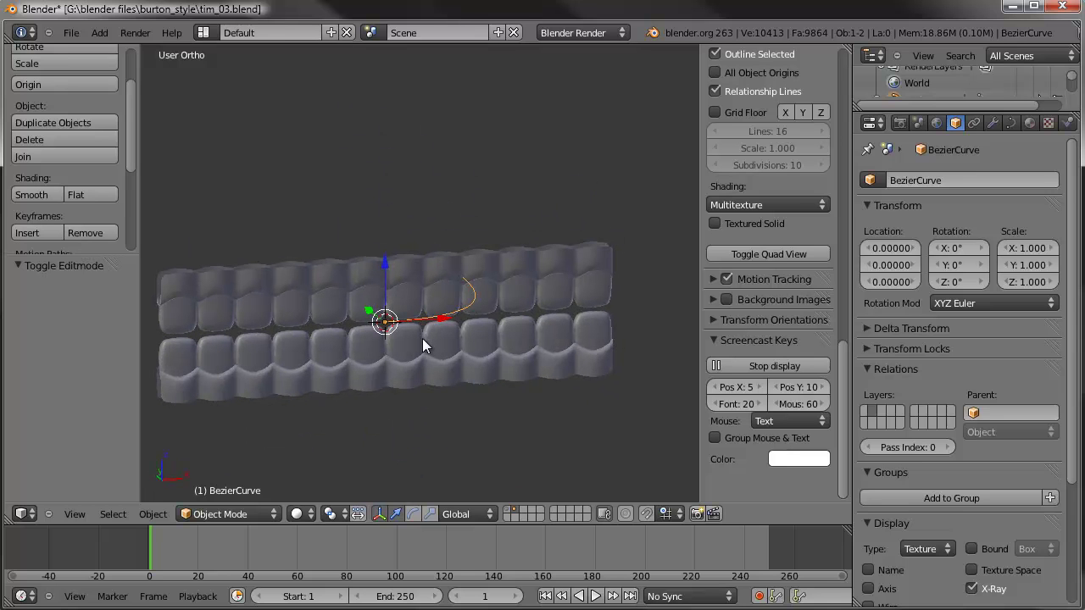
Step: Add a Curve modifier to the teeth rows and move it above the Subdivision Surface modifier
right_click(513, 263)
middle_click_drag(566, 279, 542, 293)
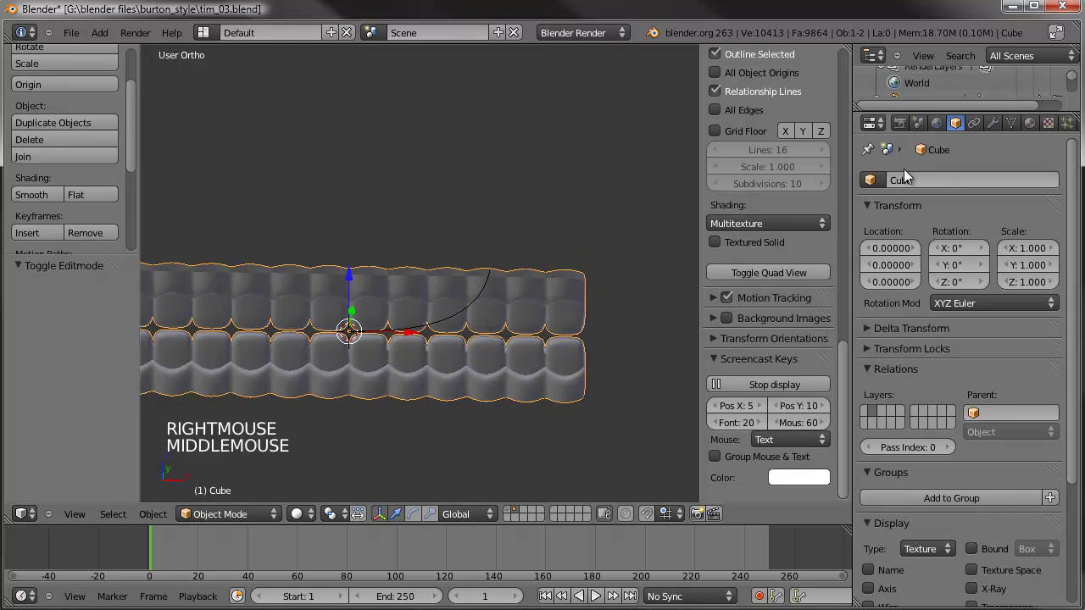
left_click(992, 124)
left_click(938, 180)
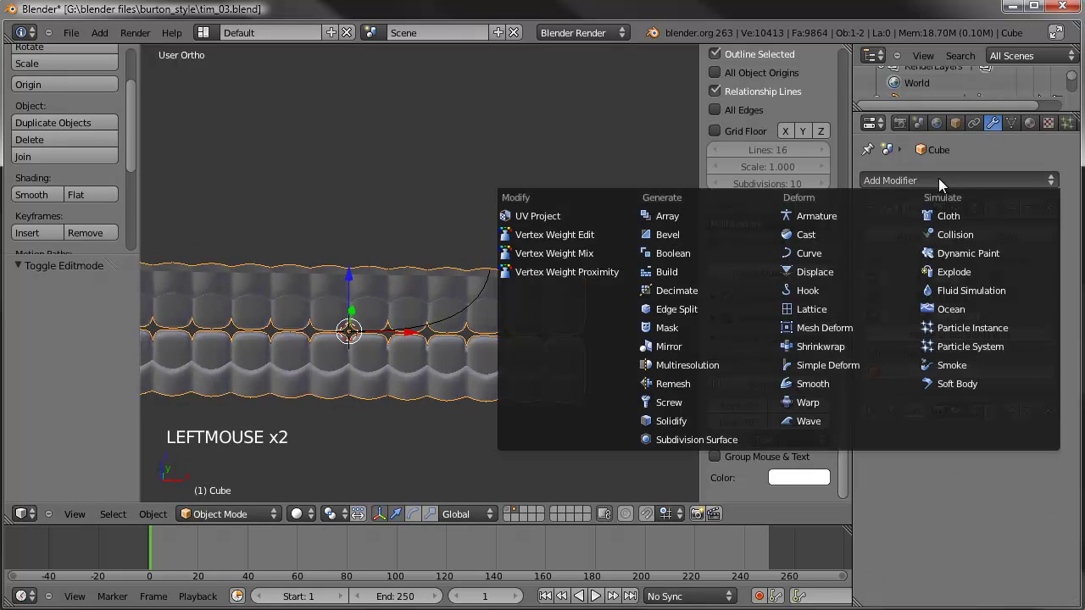
left_click(810, 252)
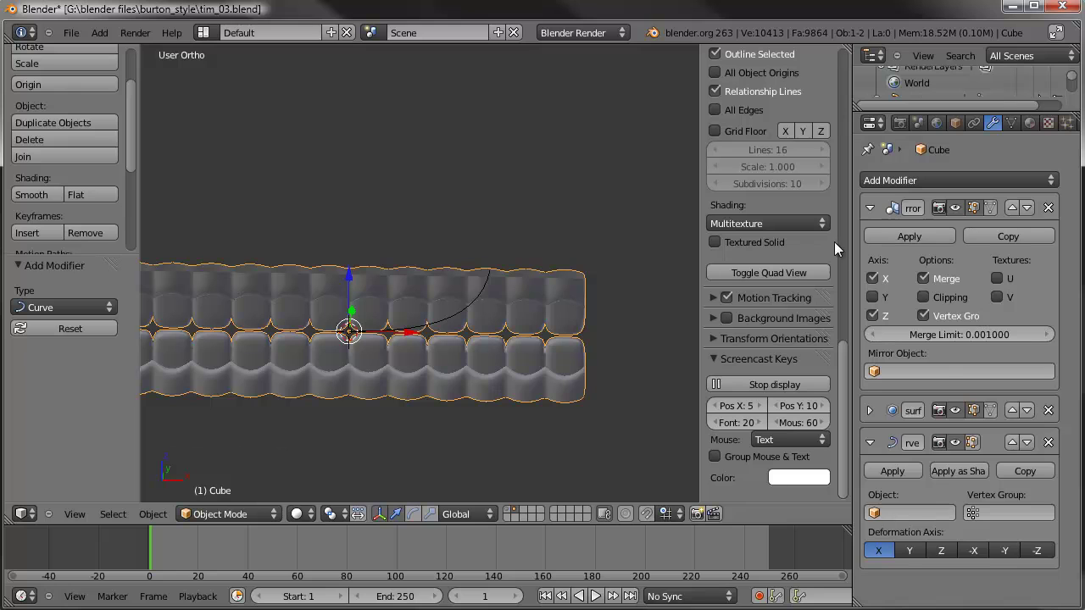
left_click(1013, 443)
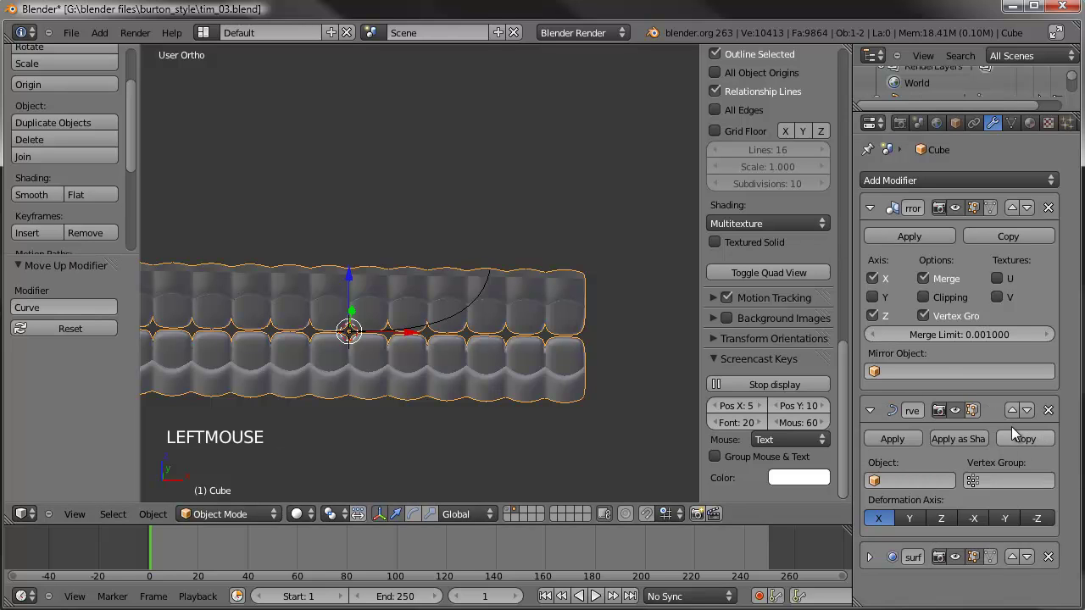
Step: Set BezierCurve as the Curve modifier's object and move the modifier above the Mirror modifier
left_click(925, 479)
left_click(897, 308)
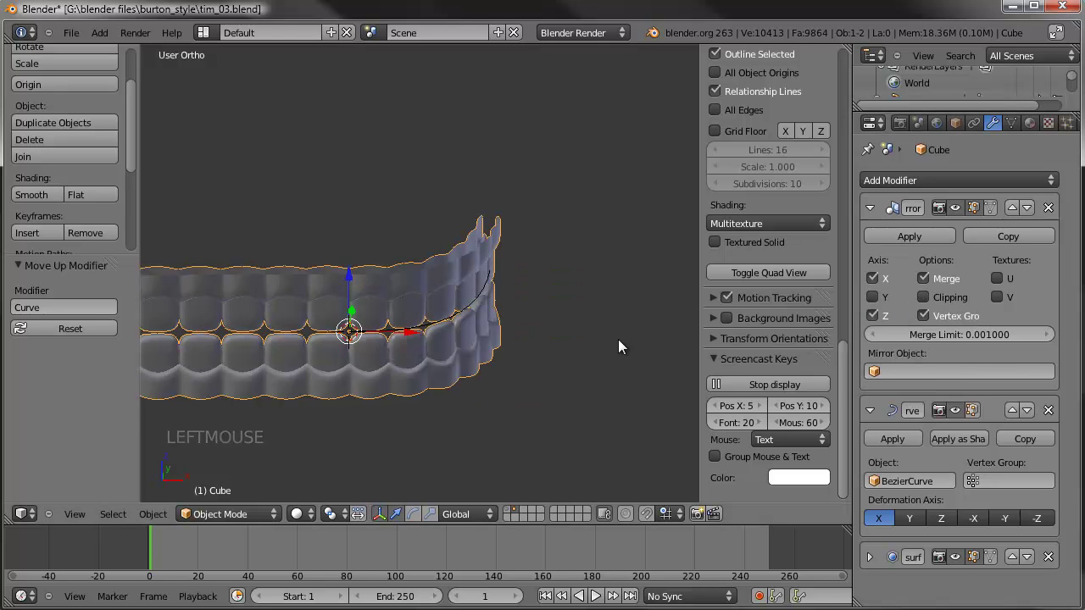
scroll(550, 325, "down", 2)
left_click(1014, 410)
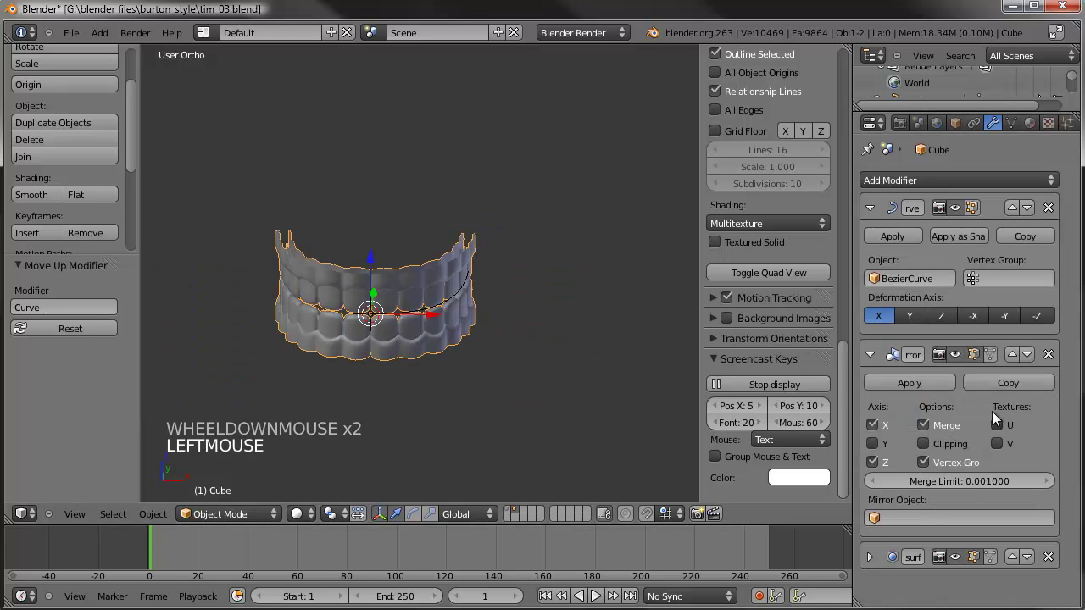
middle_click_drag(474, 297, 486, 327)
scroll(442, 348, "up", 6)
scroll(472, 240, "down", 3)
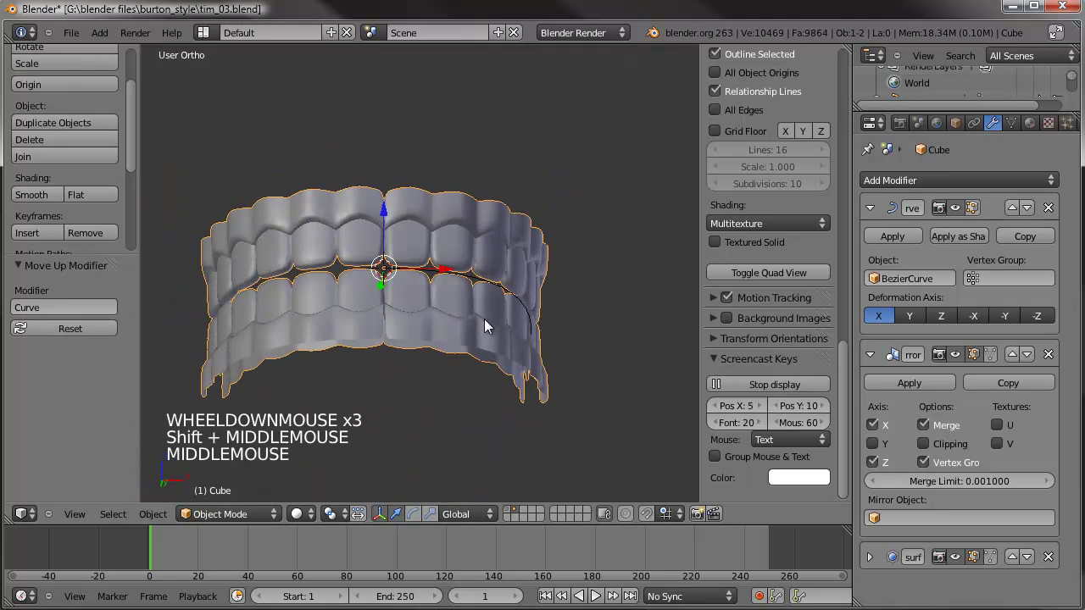
Step: Edit the Bezier curve from the top view, slightly rescaling the end control point's handles and moving the point about 0.043 along Y
right_click(506, 298)
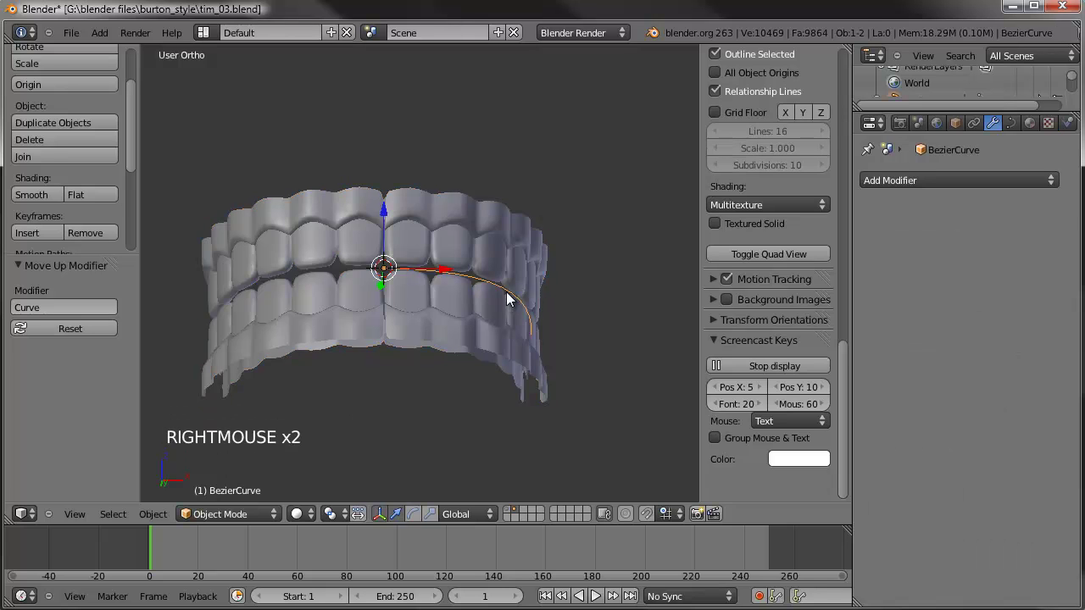
key("KP_7")
key("Tab")
key("s")
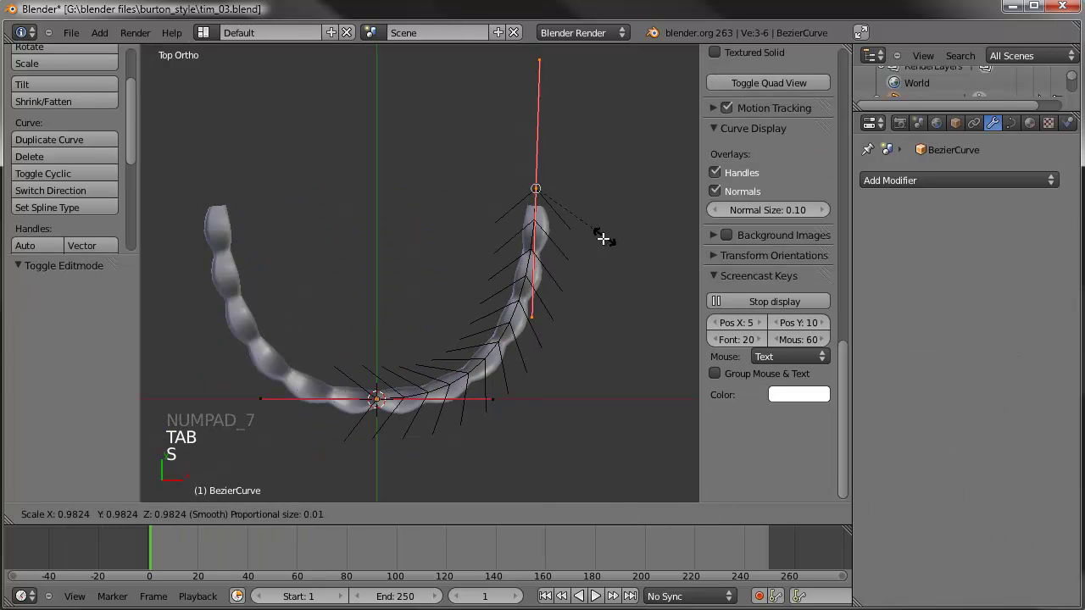
left_click(599, 249)
key("g")
left_click(504, 407)
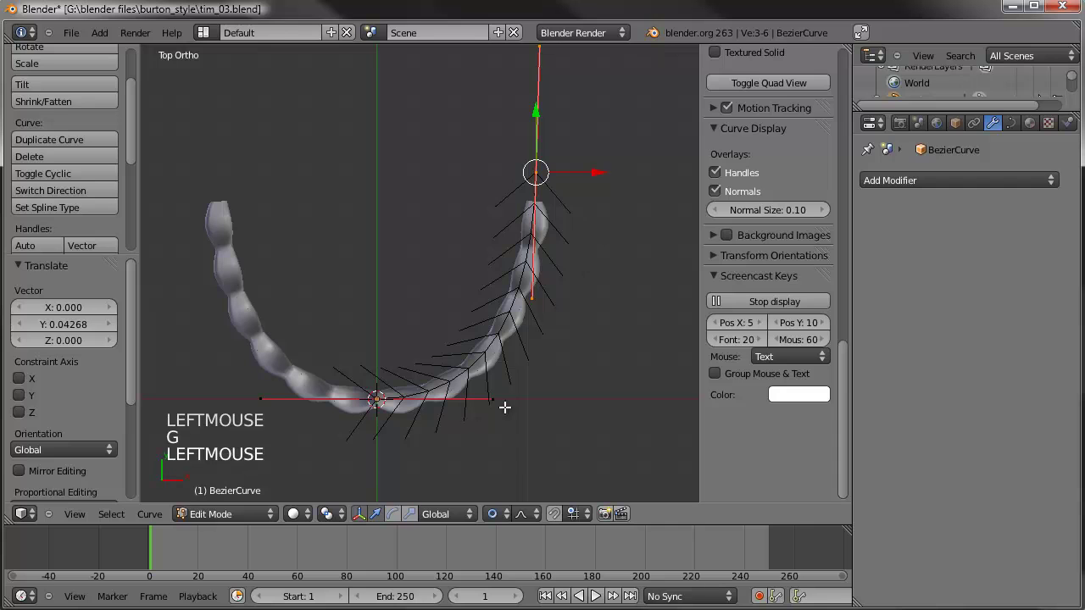
Step: Move the start control point's right handle about 0.072 in X and 0.011 in Y, and inspect the gap between the front teeth
key("g")
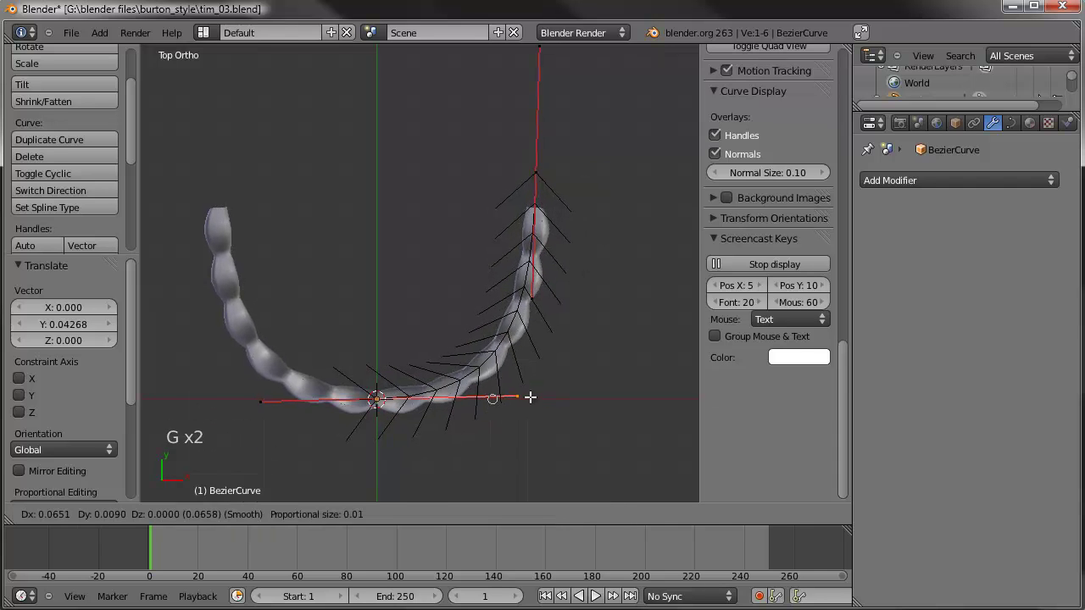
left_click(532, 396)
middle_click_drag(465, 450, 472, 277)
scroll(445, 270, "up", 3)
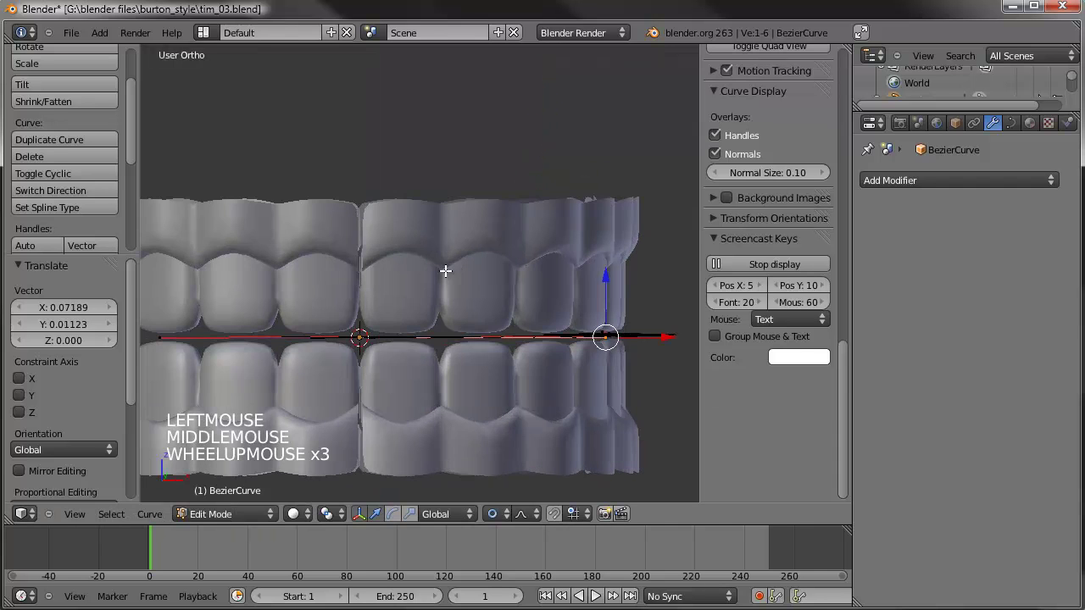
middle_click_drag(406, 333, 457, 328, "shift")
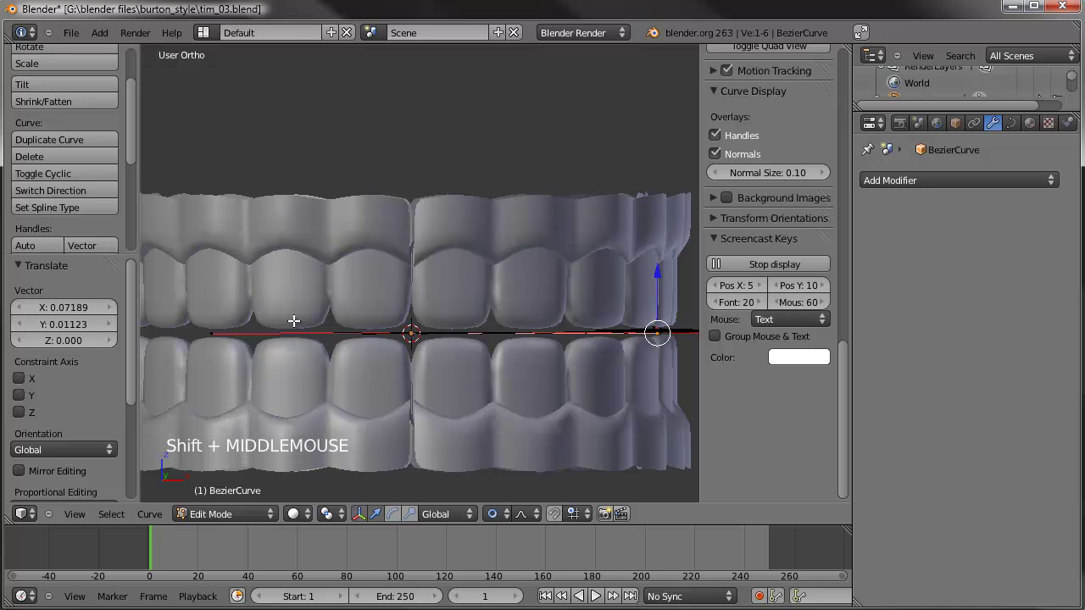
scroll(408, 245, "up", 5)
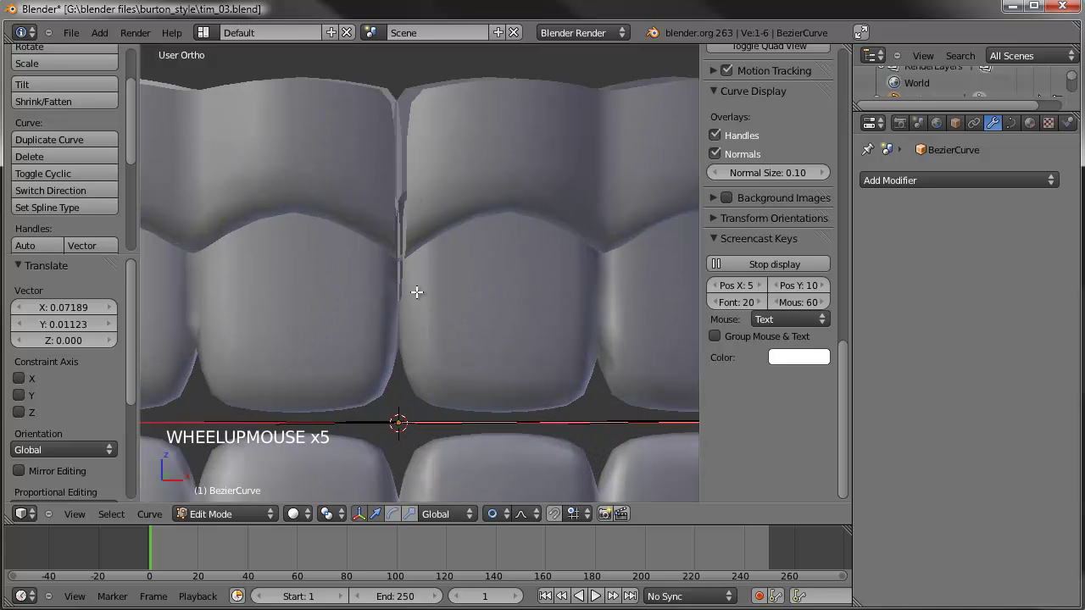
Step: Move the start control point's left handle about 0.010 in X and 0.053 in Y from the top view
key("KP_7")
scroll(435, 368, "down", 5)
middle_click_drag(435, 368, 588, 317, "shift")
scroll(460, 133, "up", 5)
scroll(625, 308, "down", 3)
middle_click_drag(484, 344, 484, 345, "shift")
right_click(243, 309)
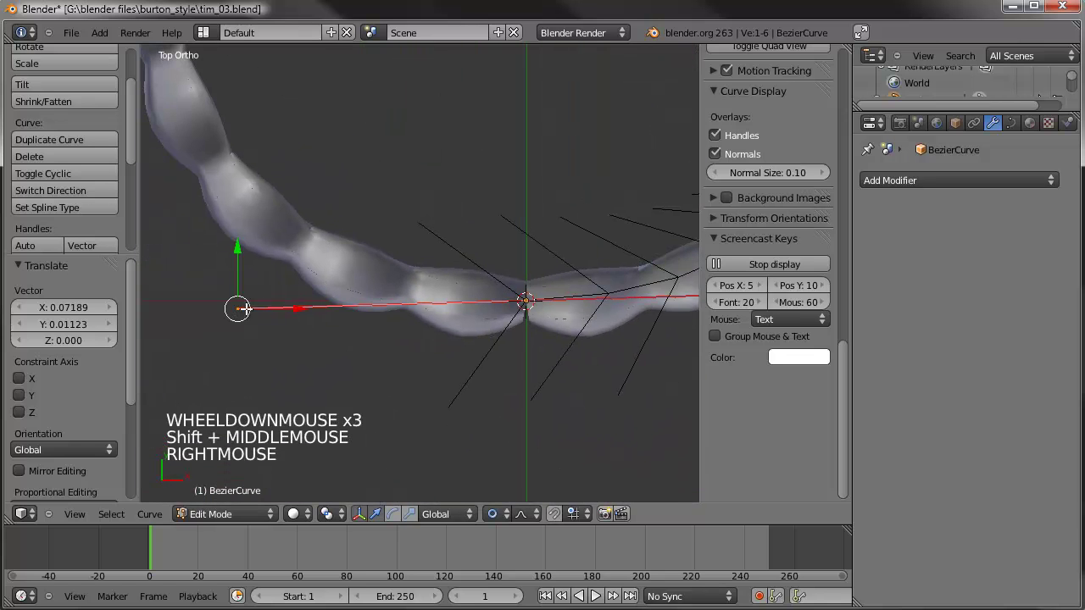
key("g")
key("g")
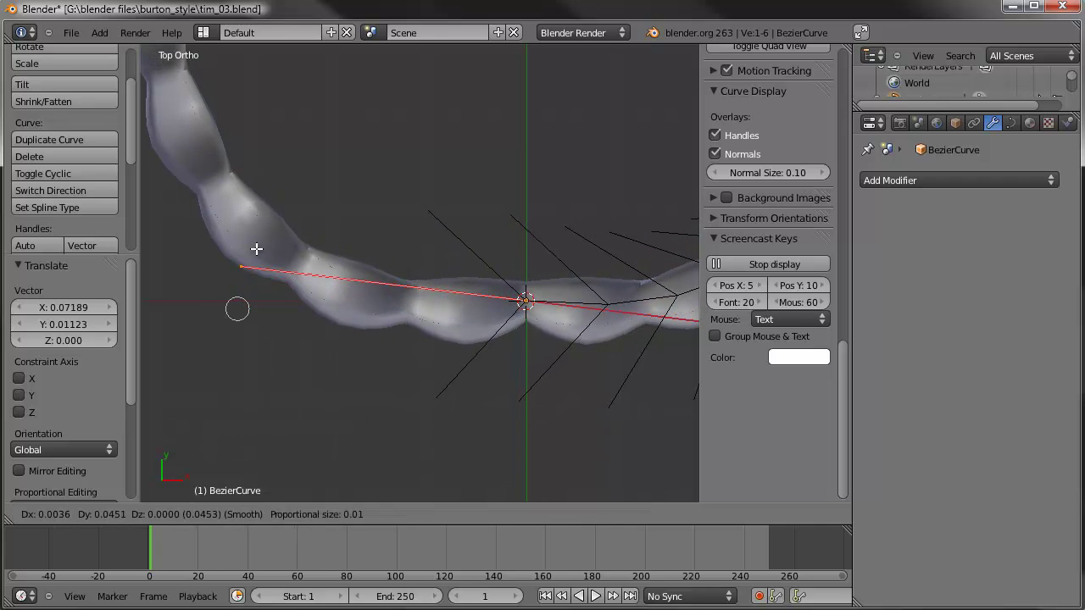
right_click(256, 248)
key("g")
key("g")
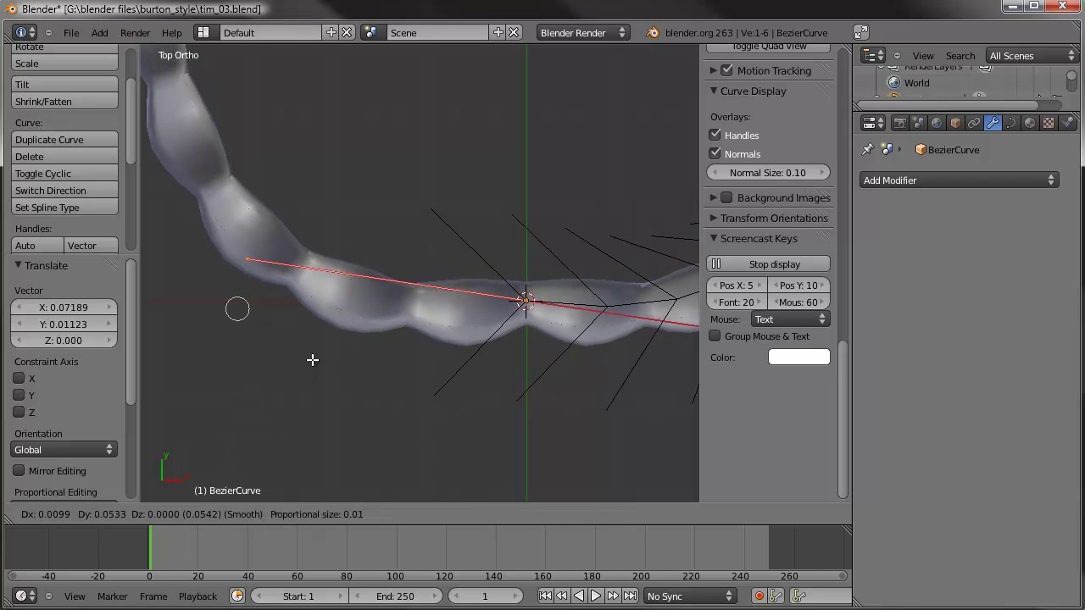
left_click(313, 360)
Step: Move the start control point's right handle about -0.076 in X and 0.014 in Y
scroll(431, 373, "down", 3)
middle_click_drag(431, 373, 325, 378, "shift")
right_click(525, 341)
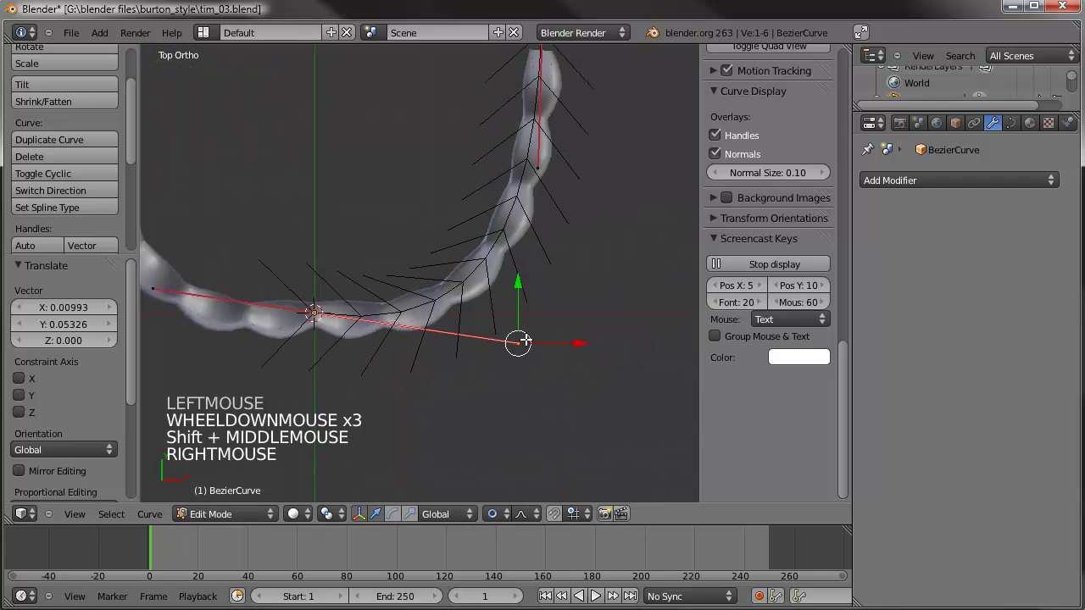
key("g")
key("g")
left_click(476, 336)
middle_click_drag(476, 336, 558, 336, "shift")
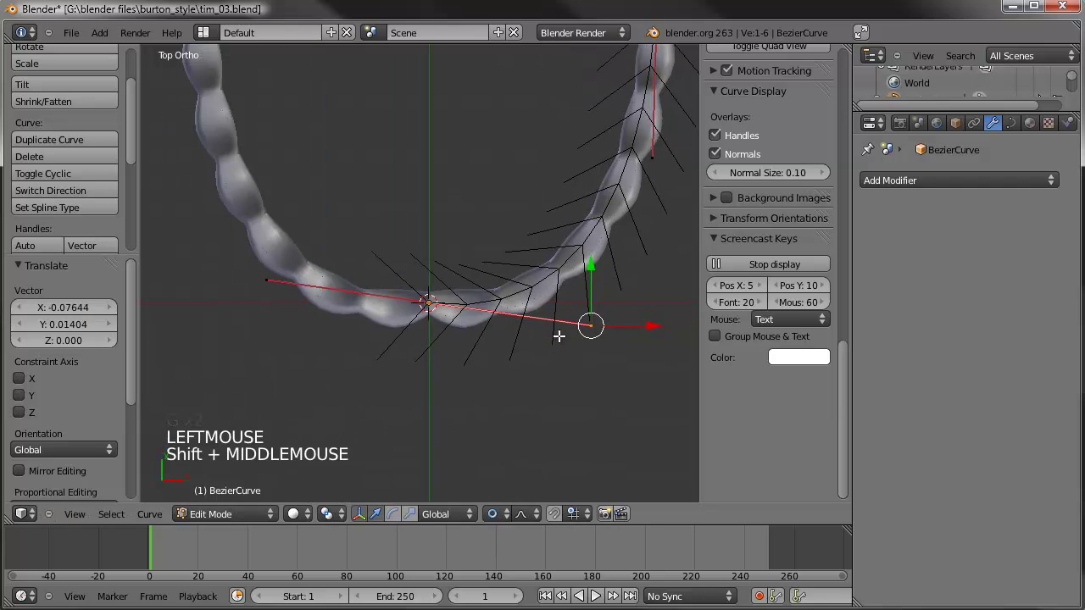
Step: Scale the start control point's handles down to about 0.62
scroll(558, 336, "up", 3)
right_click(444, 332)
key("s")
key("s")
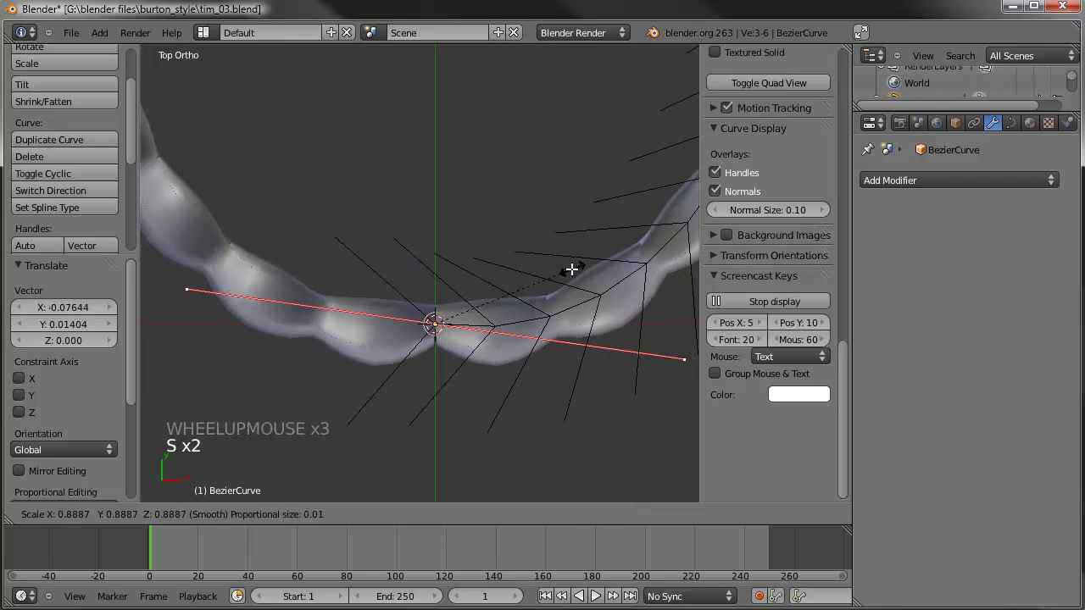
left_click(529, 282)
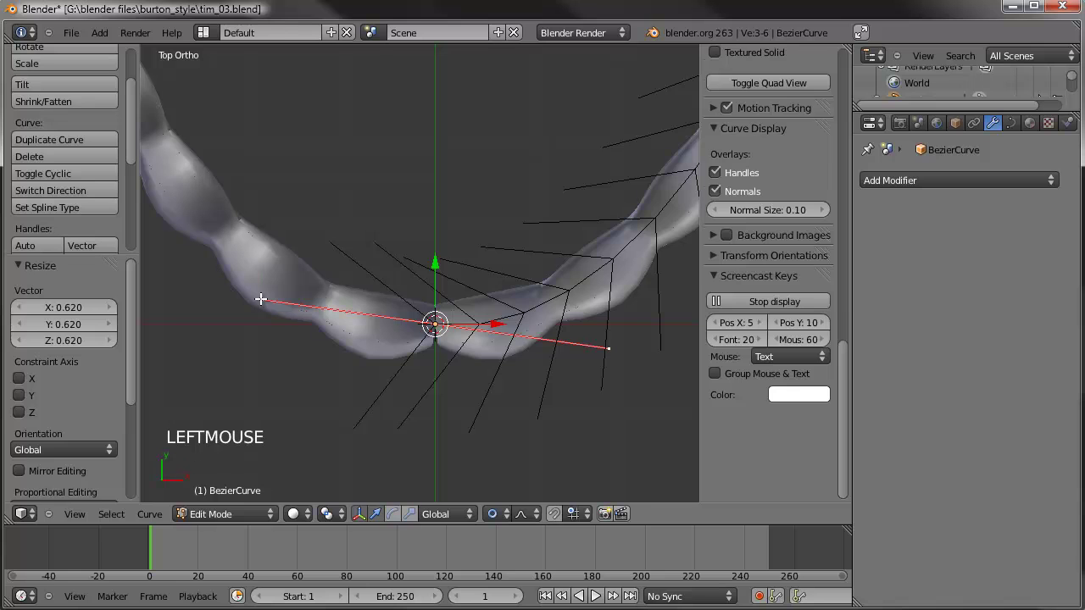
Step: Move the start control point's left handle about 0.012 in X and 0.022 in Y
key("g")
key("g")
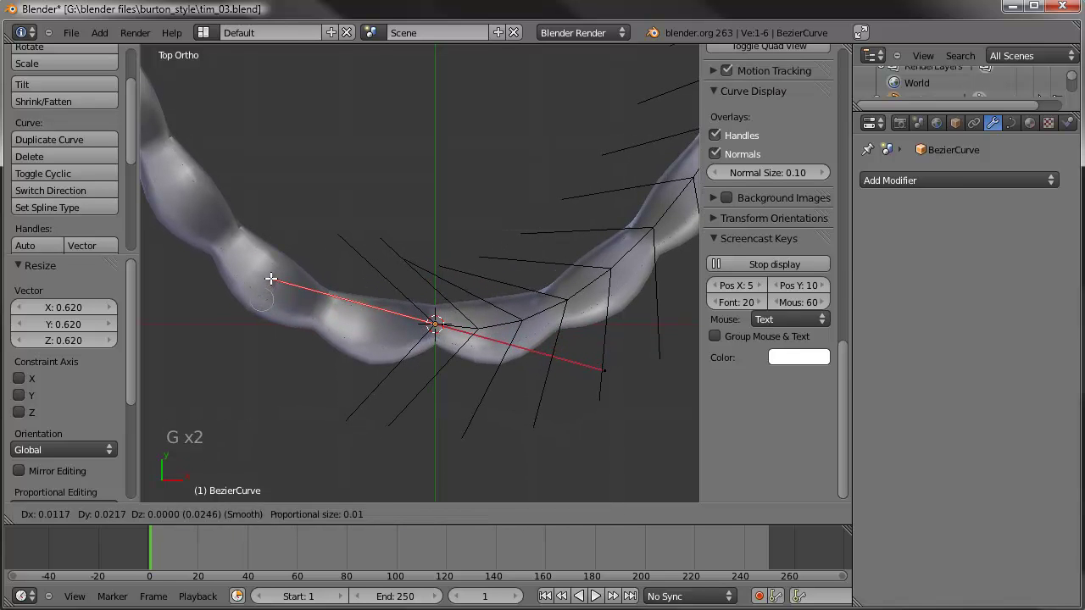
left_click(270, 278)
middle_click_drag(519, 339, 521, 175)
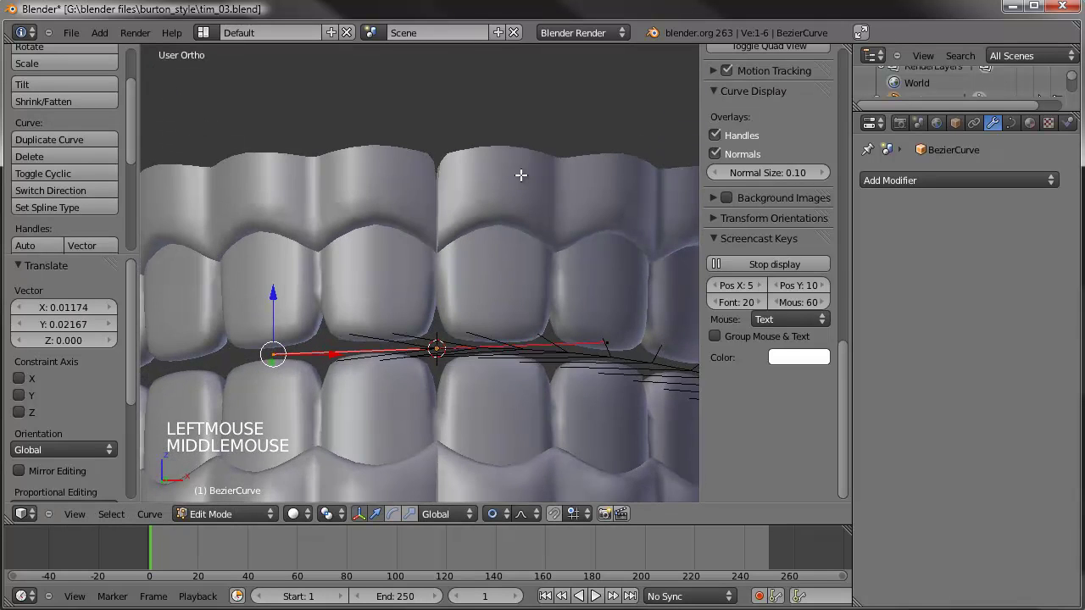
Step: Move the start control point's left handle about 0.016 along Y, leave curve editing and check the bent rows
key("g")
key("y")
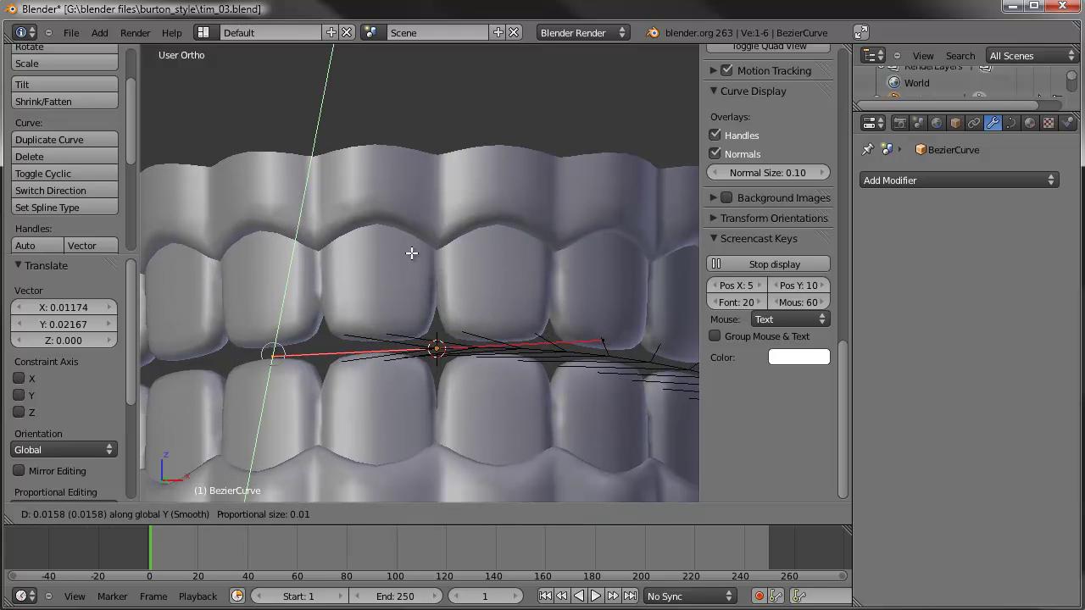
left_click(411, 253)
scroll(472, 305, "down", 2)
scroll(473, 312, "down", 2)
middle_click_drag(472, 312, 517, 364)
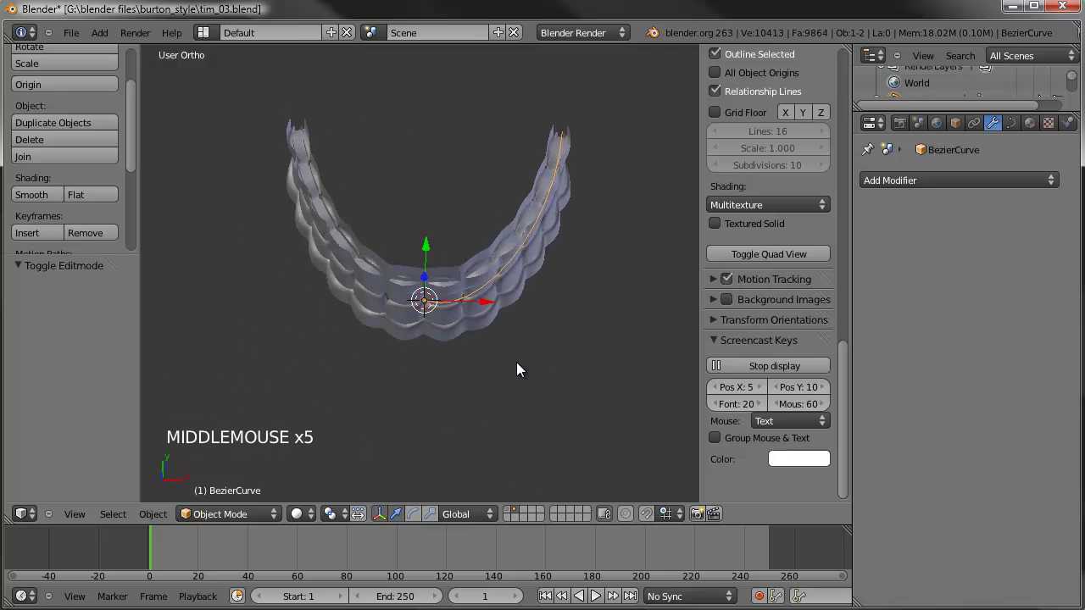
Step: Move the lower handle of the curve's end control point about 0.078 in X and -0.108 in Y, leave curve editing and check the rows
key("KP_7")
key("Tab")
right_click(555, 205)
key("g")
key("g")
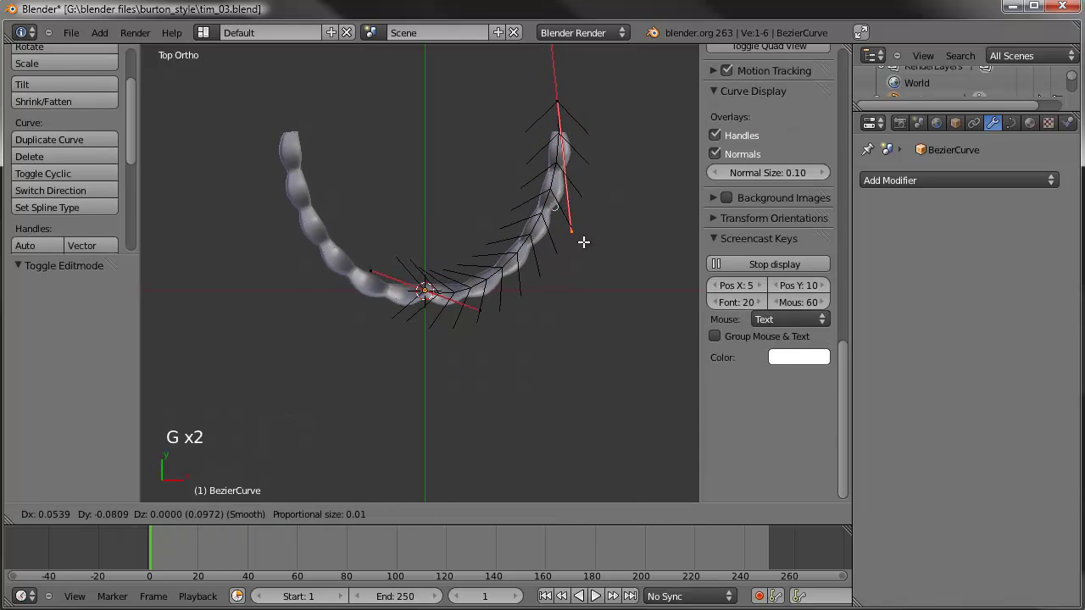
right_click(587, 247)
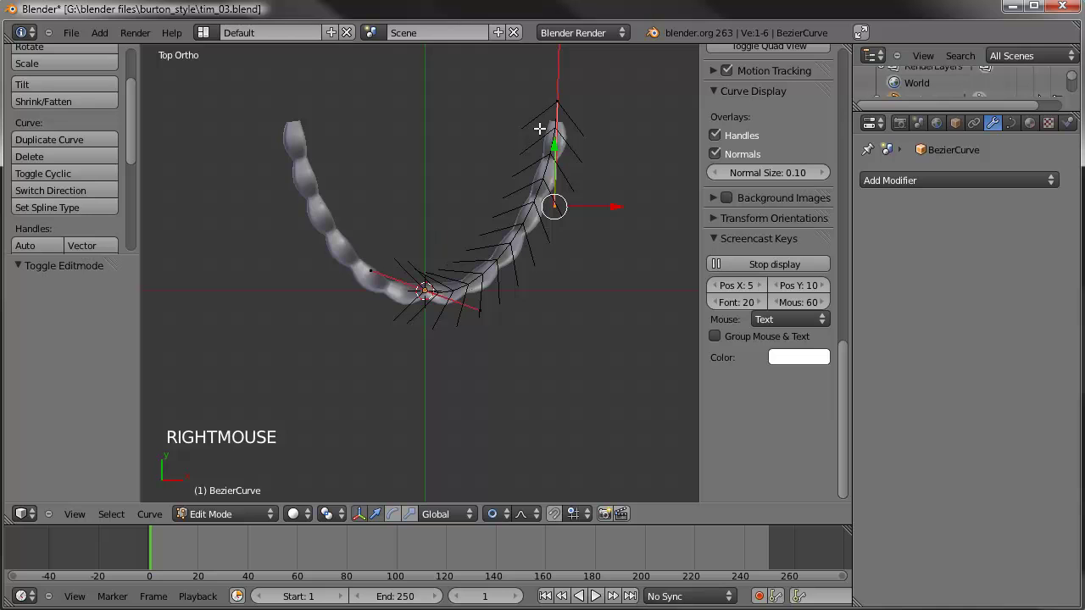
key("g")
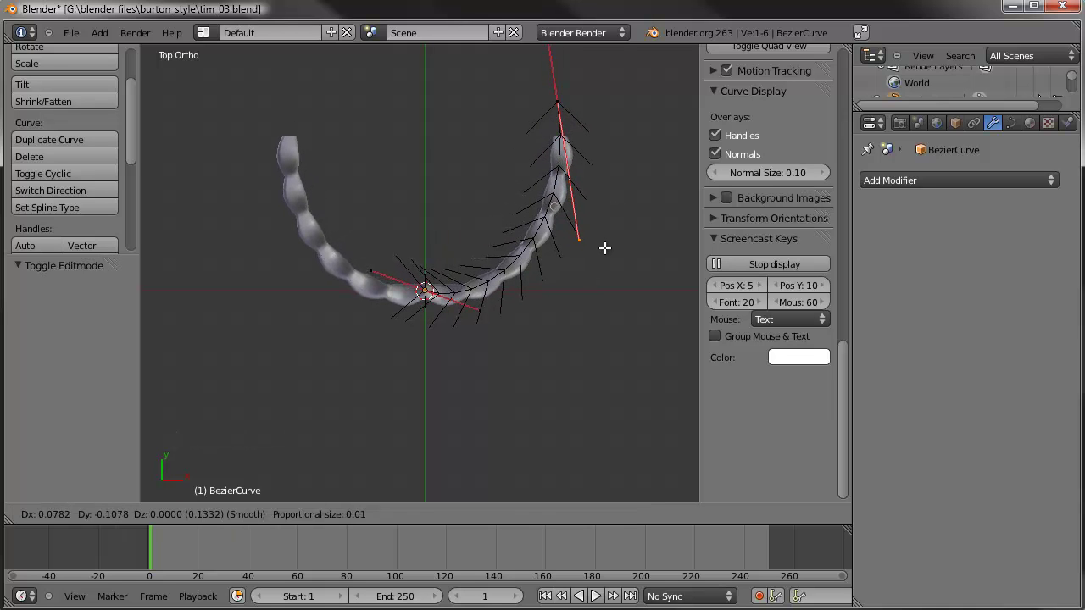
left_click(604, 247)
key("Tab")
middle_click_drag(559, 348, 503, 249)
scroll(423, 337, "up", 3)
middle_click_drag(423, 337, 460, 335)
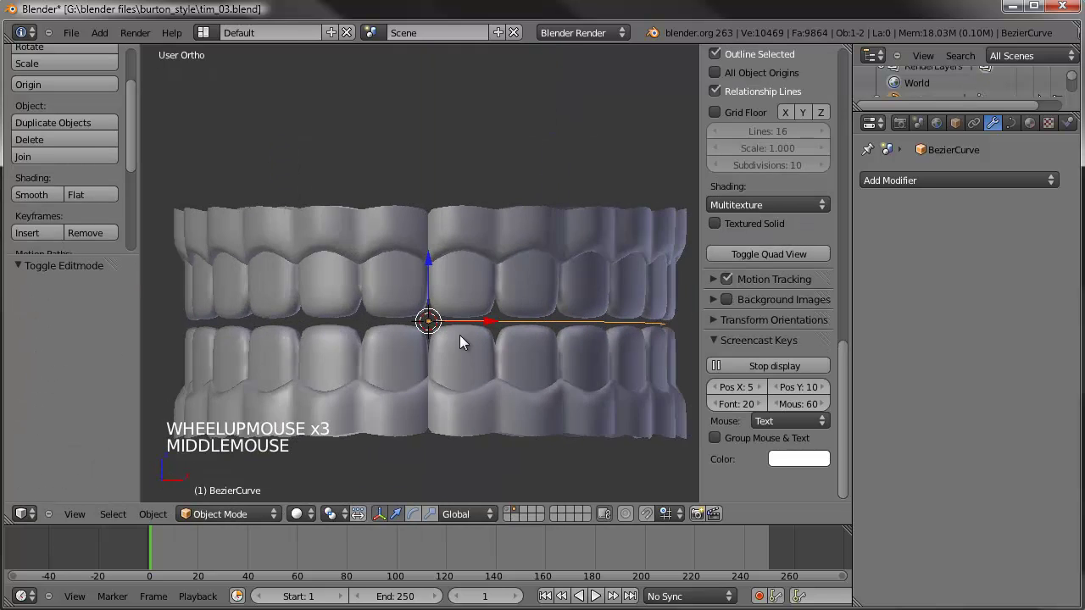
Step: Nudge the selected start control of the curve slightly near the middle of the teeth rows and leave curve editing
scroll(446, 290, "up", 4)
scroll(446, 290, "down", 1)
key("Tab")
right_click(298, 354)
middle_click_drag(297, 354, 346, 358)
left_click_drag(261, 347, 267, 356)
middle_click_drag(268, 356, 470, 252)
key("Tab")
Step: Apply the Curve modifier to the teeth mesh
scroll(515, 296, "down", 4)
right_click(512, 260)
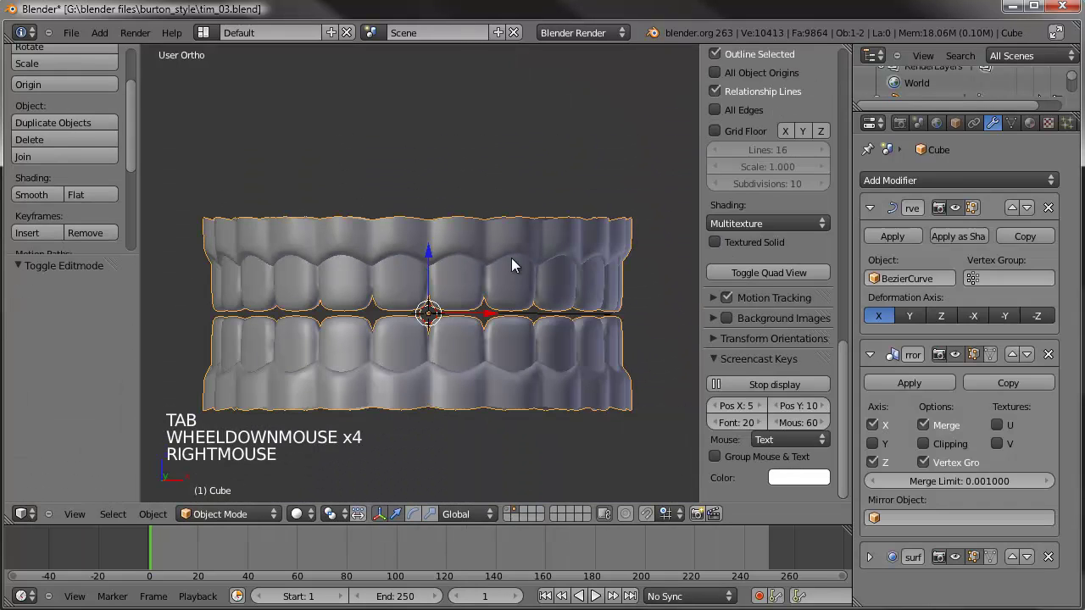
left_click(892, 236)
scroll(631, 291, "down", 2)
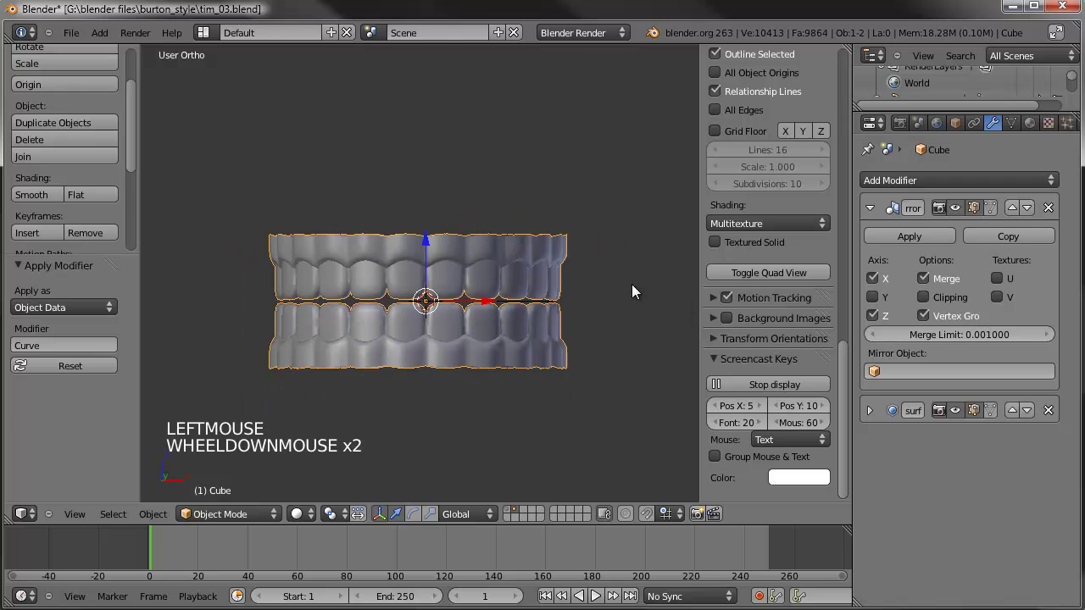
Step: Delete the Bezier curve object from the scene
right_click(518, 302)
right_click(520, 304)
right_click(523, 295)
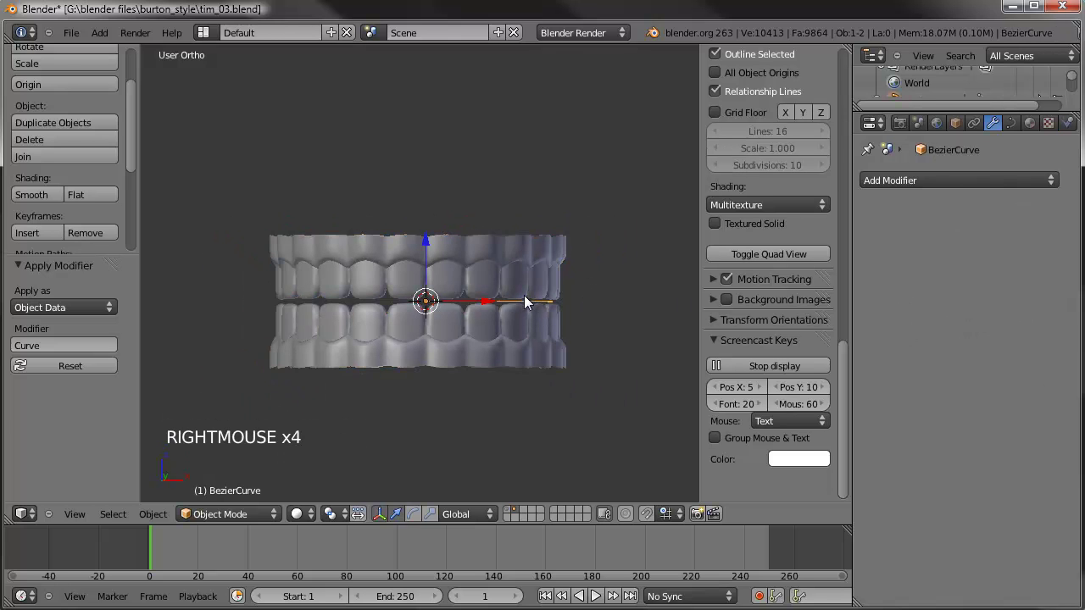
middle_click_drag(524, 295, 543, 404)
key("Delete")
left_click(559, 366)
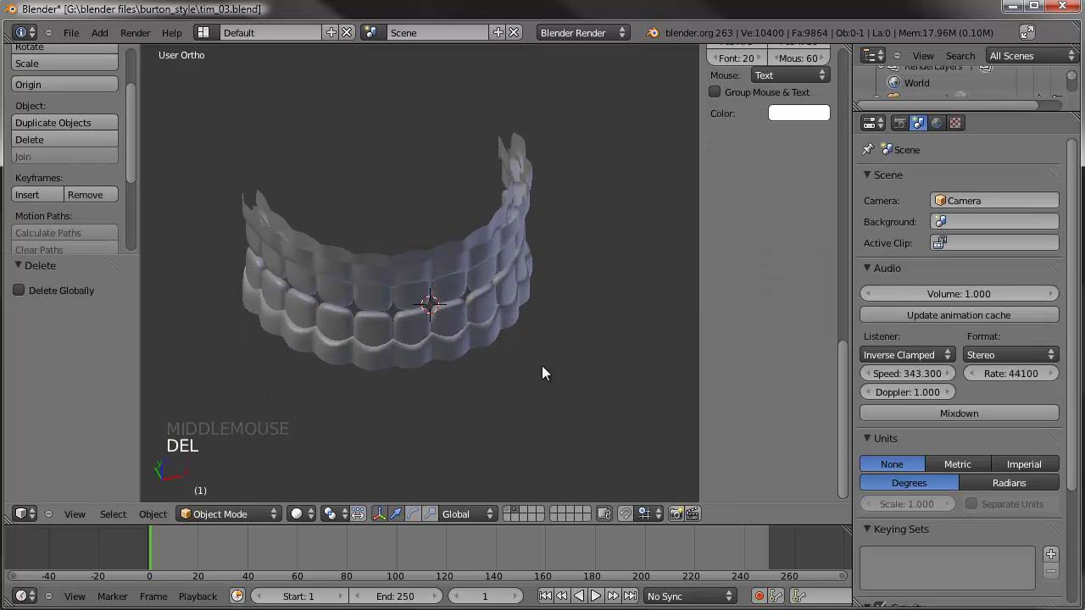
Step: Apply the Mirror modifier to the teeth mesh
middle_click_drag(542, 366, 514, 291)
right_click(526, 287)
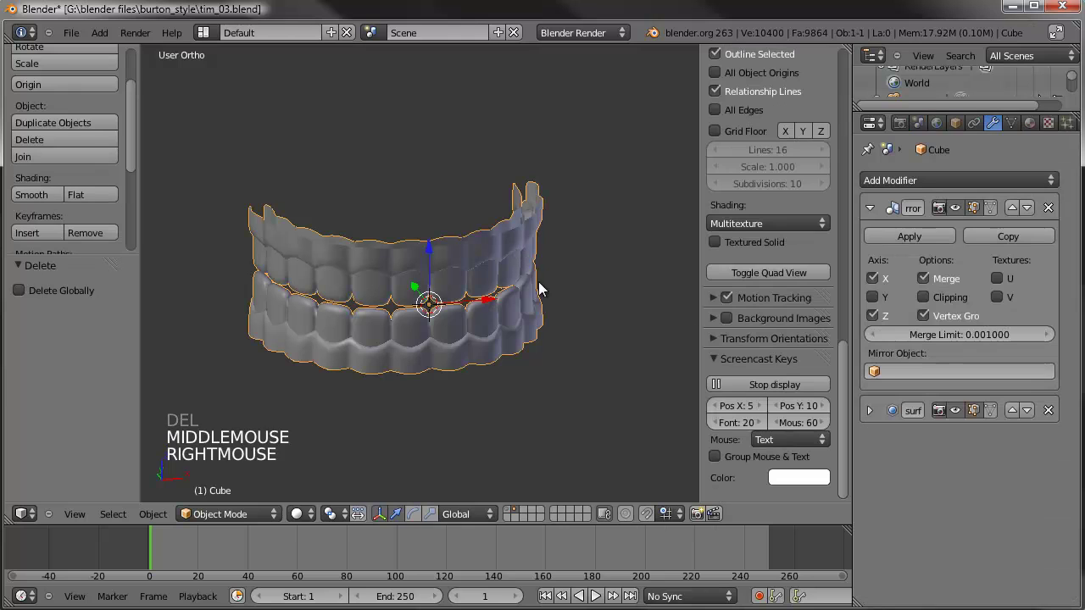
left_click(887, 233)
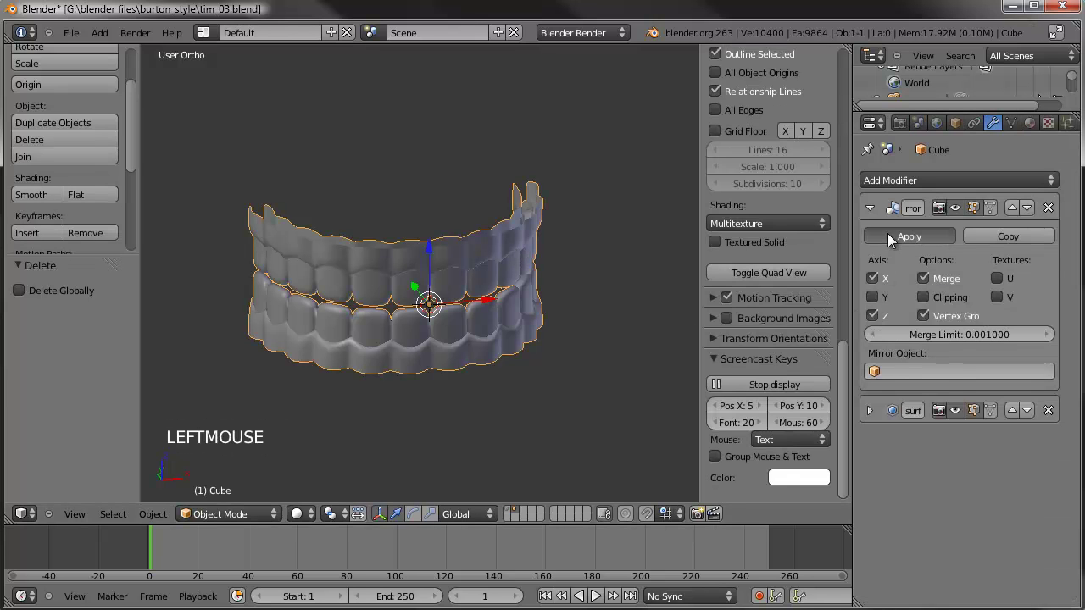
Step: Select the entire lower teeth row in mesh editing, extending a circle selection to all linked geometry
key("Tab")
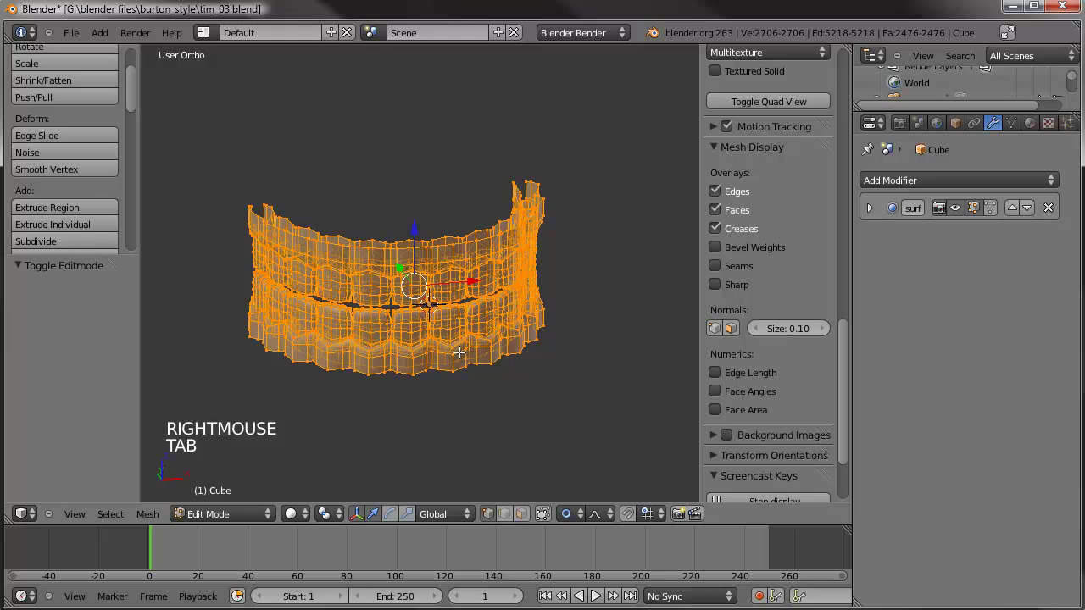
key("KP_1")
scroll(458, 356, "up", 1)
key("a")
middle_click_drag(528, 375, 547, 363, "shift")
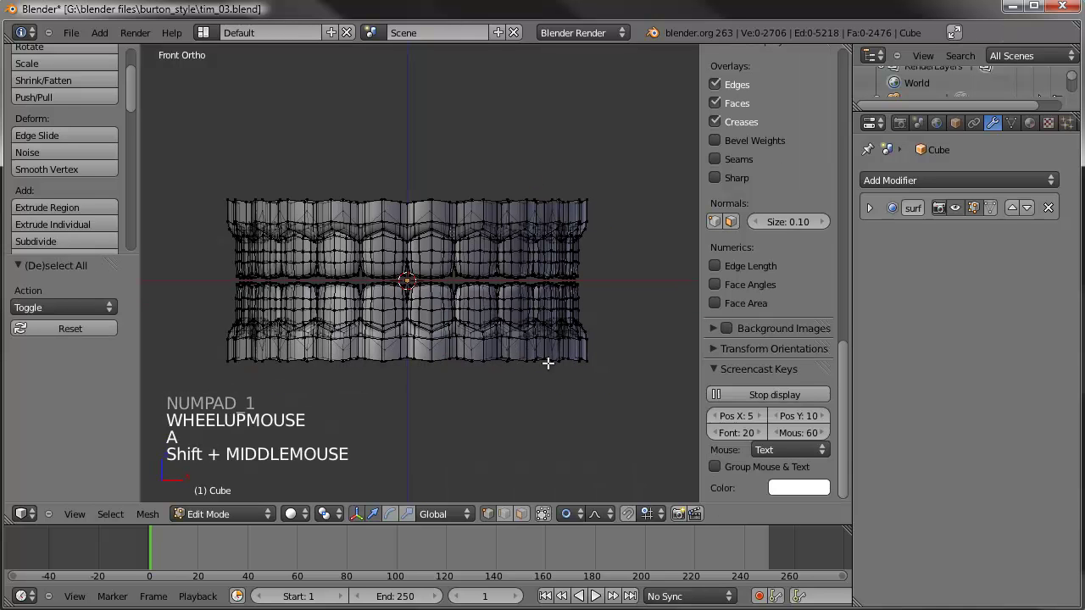
key("c")
mouse_move(569, 351)
left_mouse_down()
mouse_move(528, 339)
mouse_move(250, 358)
left_mouse_up()
right_click(339, 371)
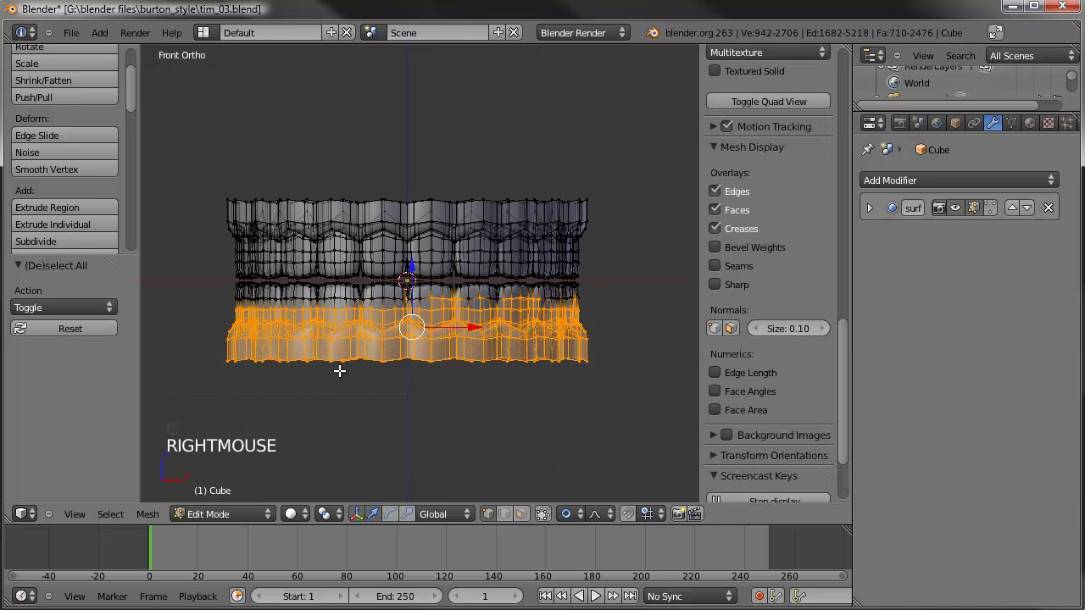
key("ctrl+l")
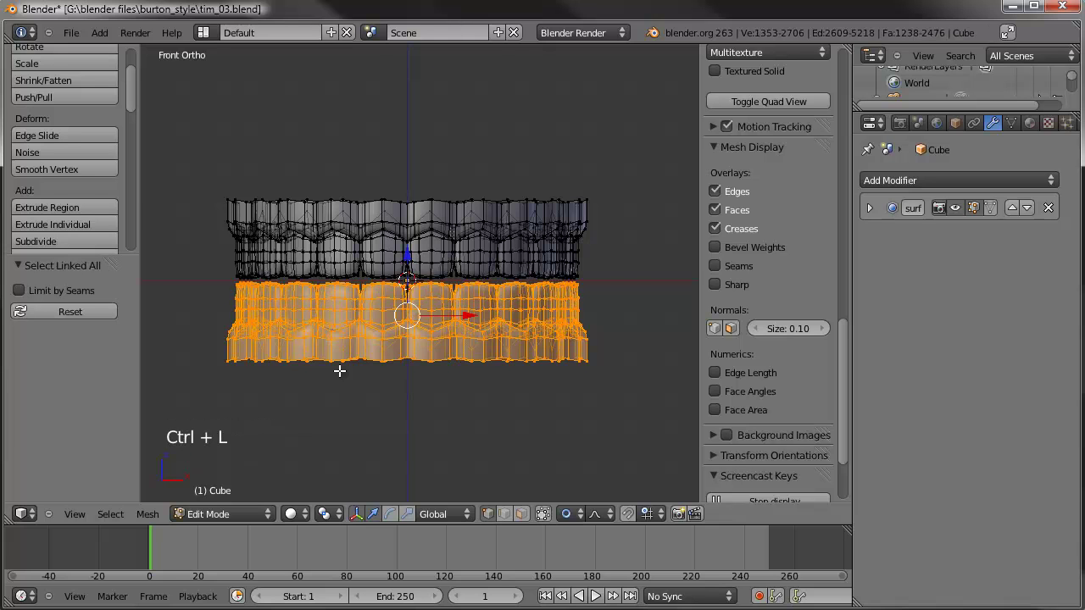
Step: Scale the lower teeth row uniformly to 0.981
scroll(339, 370, "up", 2)
key("s")
key("s")
key("s")
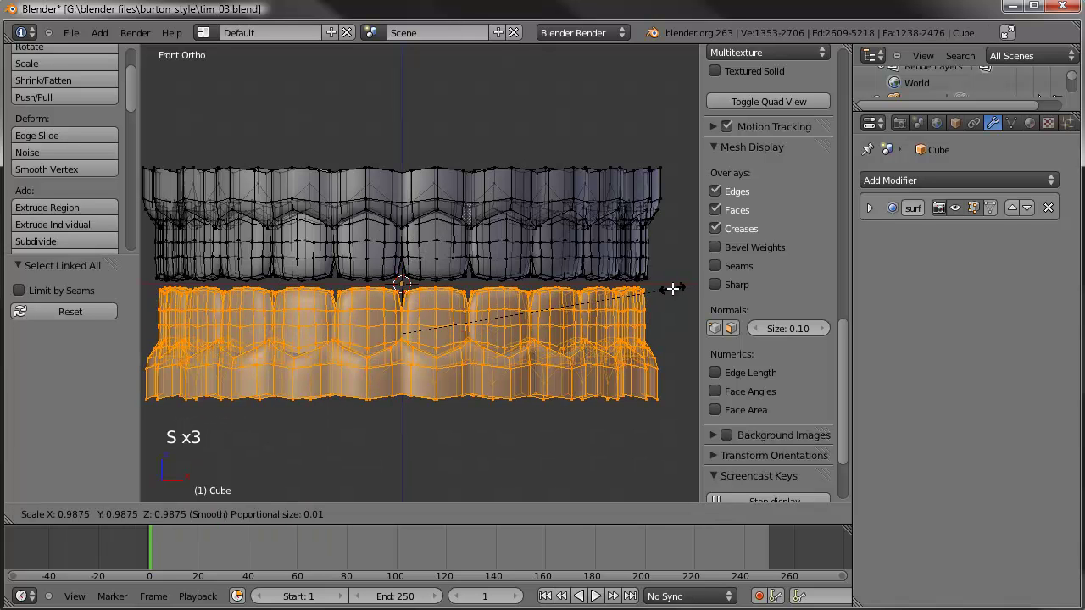
left_click(670, 290)
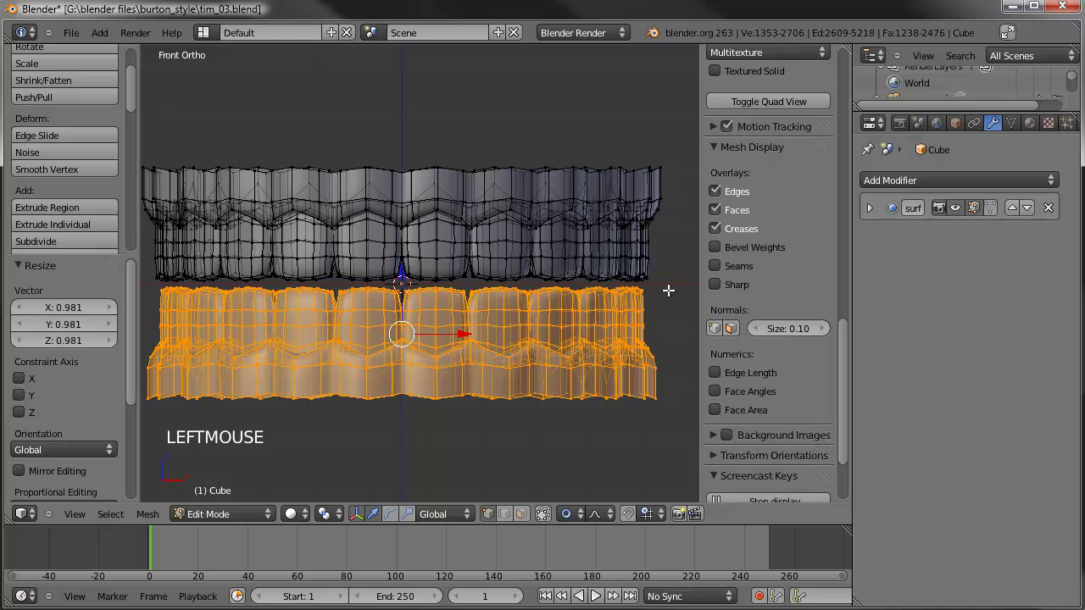
Step: Shrink the lower teeth row twice more in side view, to about 0.99 and 0.985, shifting it along Y to sit inside the upper row
key("KP_3")
key("s")
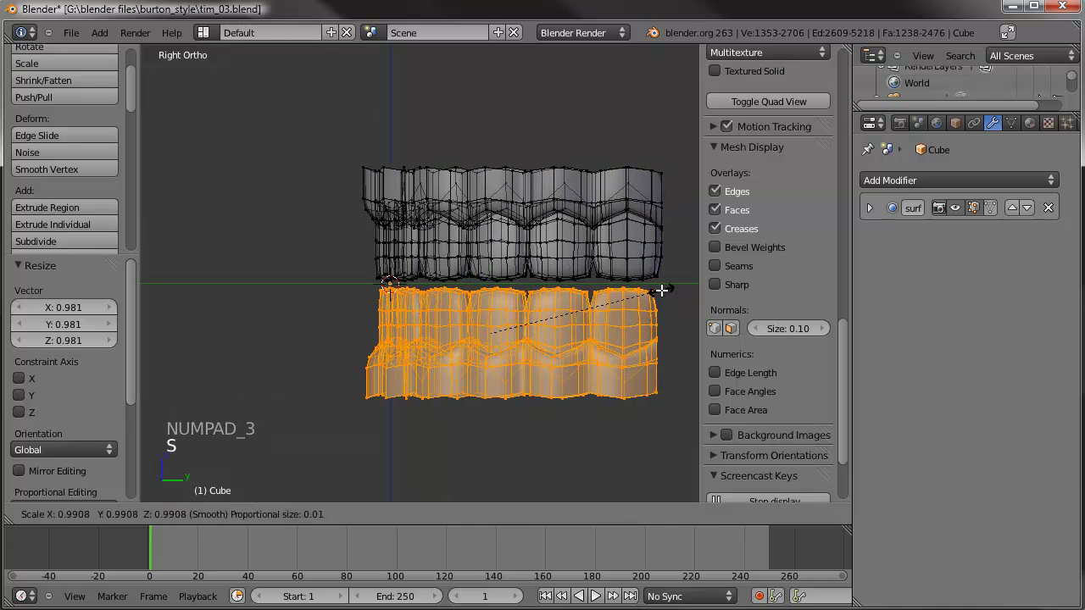
left_click(661, 291)
key("g")
left_click(661, 290)
key("s")
key("s")
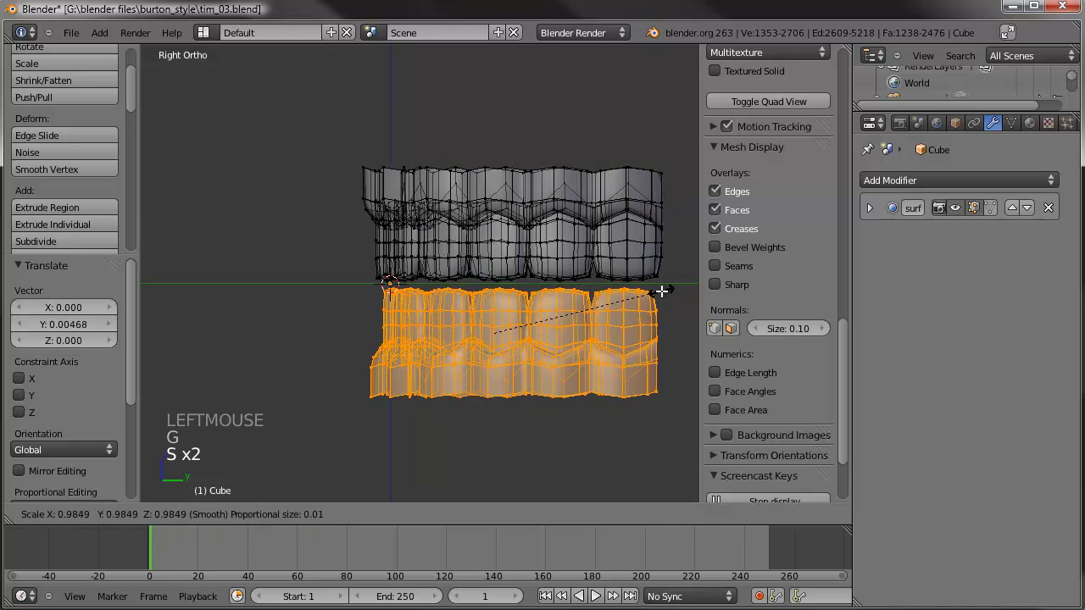
left_click(660, 289)
key("g")
left_click(659, 289)
Step: Leave mesh editing, move the teeth object to the first layer and show that layer with the head
middle_click_drag(334, 300, 458, 322)
key("Tab")
scroll(504, 339, "down", 2)
key("a")
right_click(447, 327)
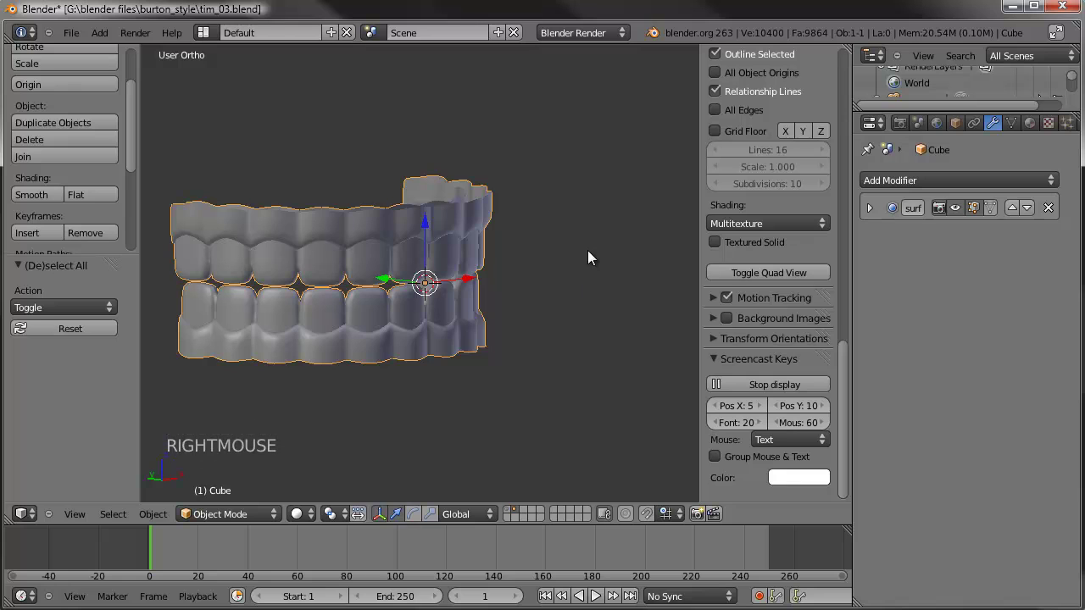
key("m")
key("m")
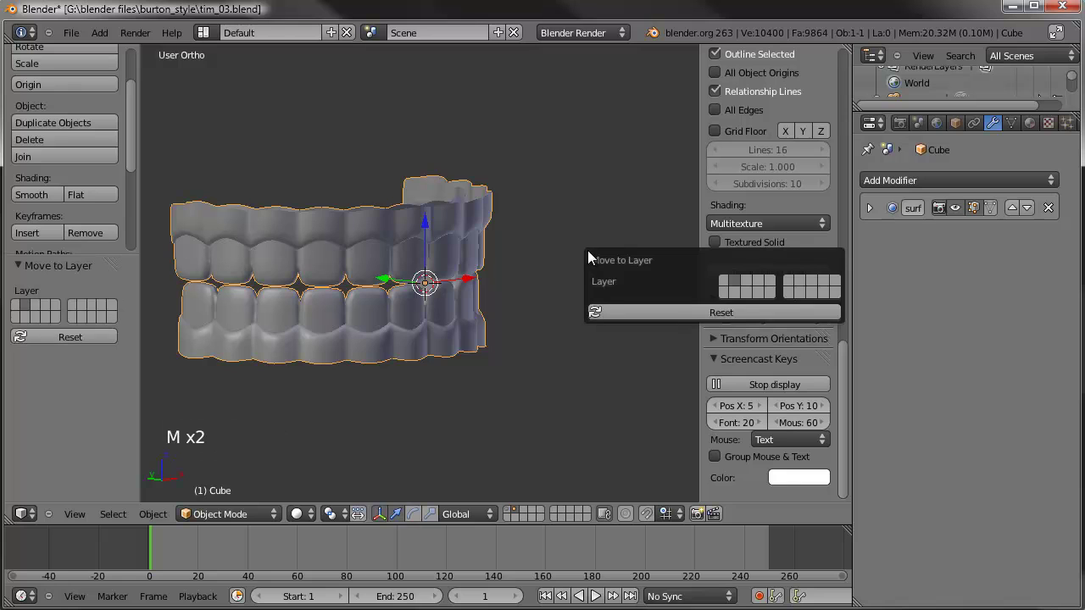
left_click(724, 277)
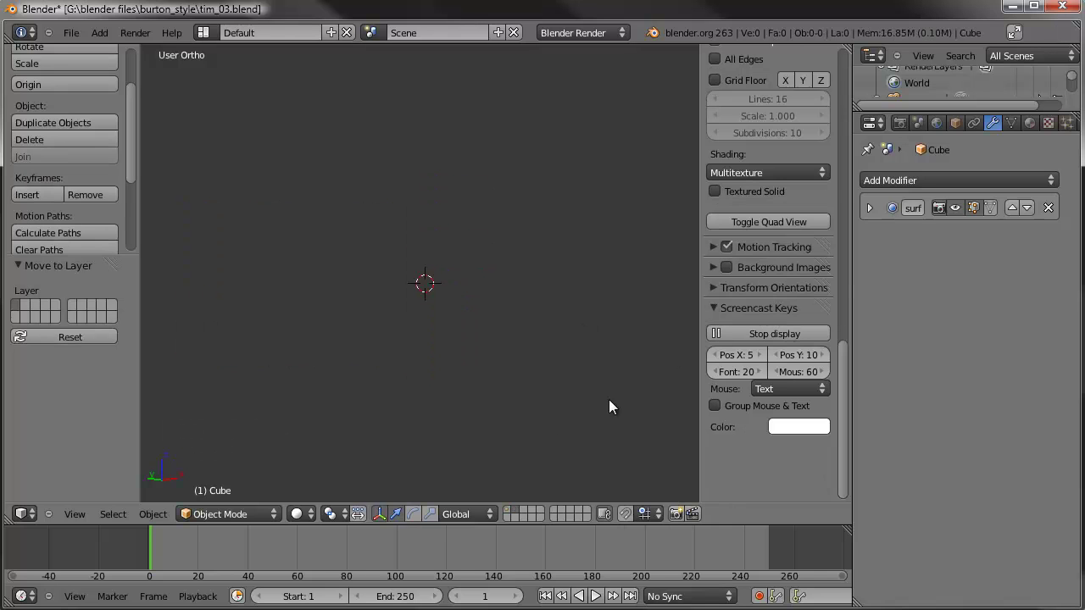
left_click(506, 511)
Step: Switch to wireframe in side view and move the teeth forward and down toward the character's mouth
scroll(529, 398, "down", 3)
middle_click_drag(530, 356, 248, 211)
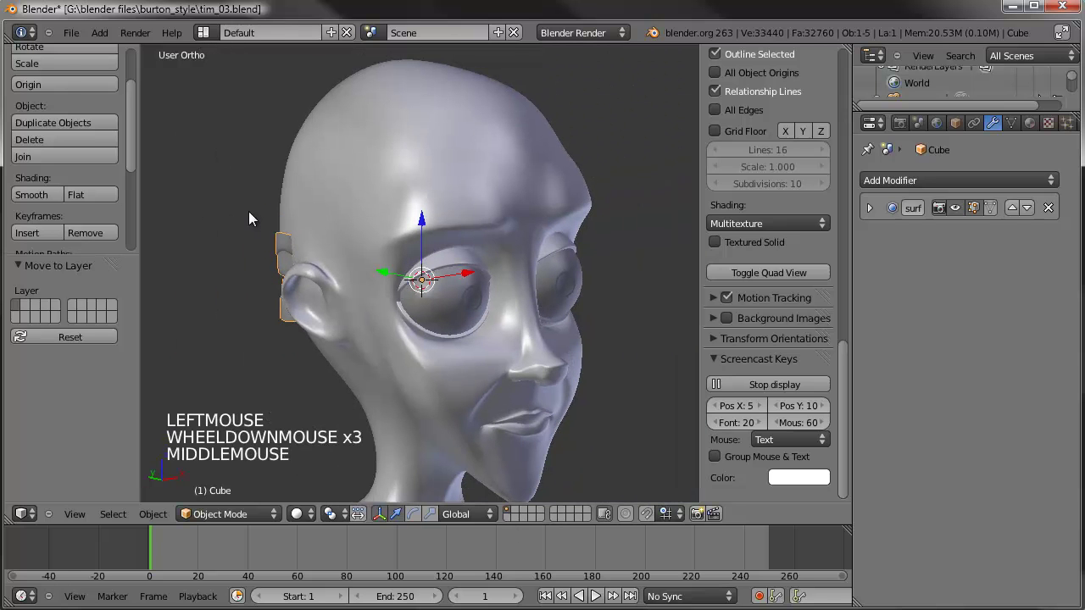
key("KP_3")
scroll(292, 260, "down", 2)
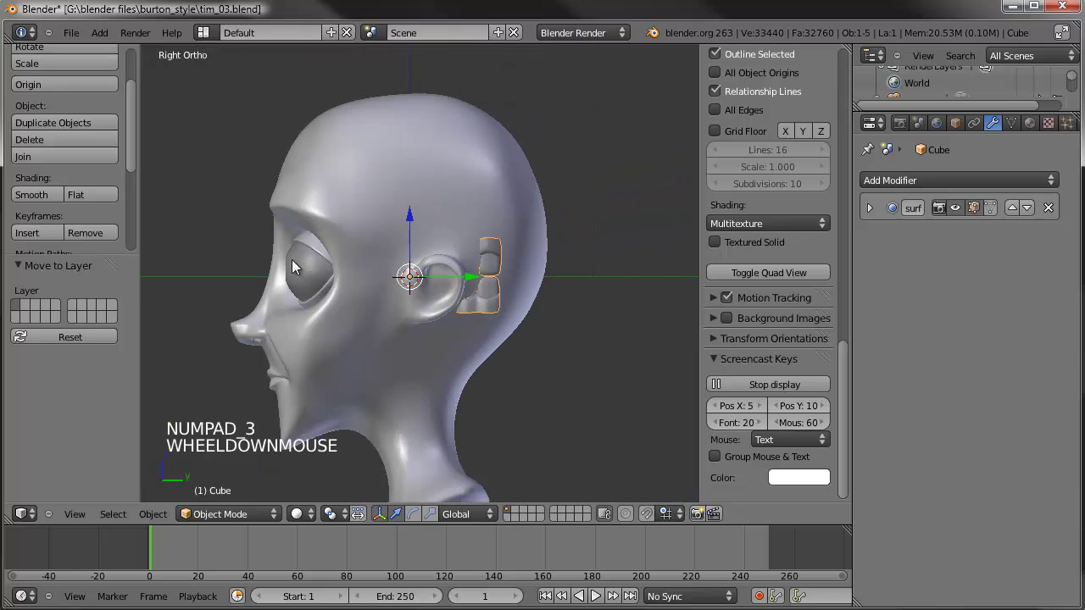
middle_click_drag(292, 259, 377, 259, "shift")
key("z")
scroll(477, 274, "up", 2)
key("g")
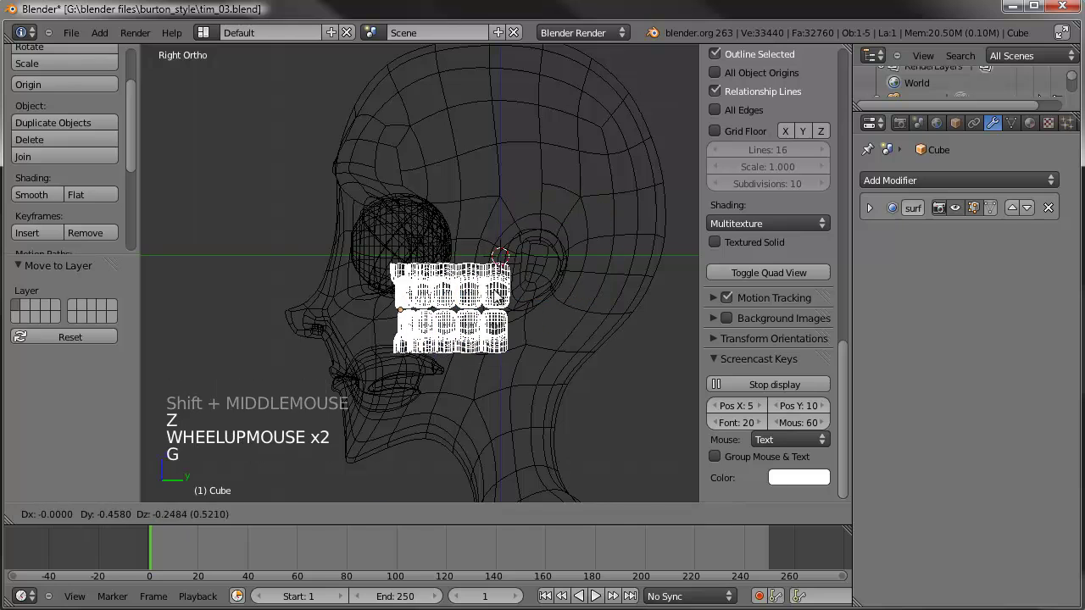
left_click(480, 340)
Step: Move the teeth a further -0.09973 in Y and -0.105 in Z to line them up with the lips
scroll(481, 337, "up", 1, "shift")
middle_click_drag(491, 305, 529, 251, "shift")
scroll(529, 251, "down", 1, "shift")
scroll(544, 257, "up", 2)
key("g")
left_click(530, 267)
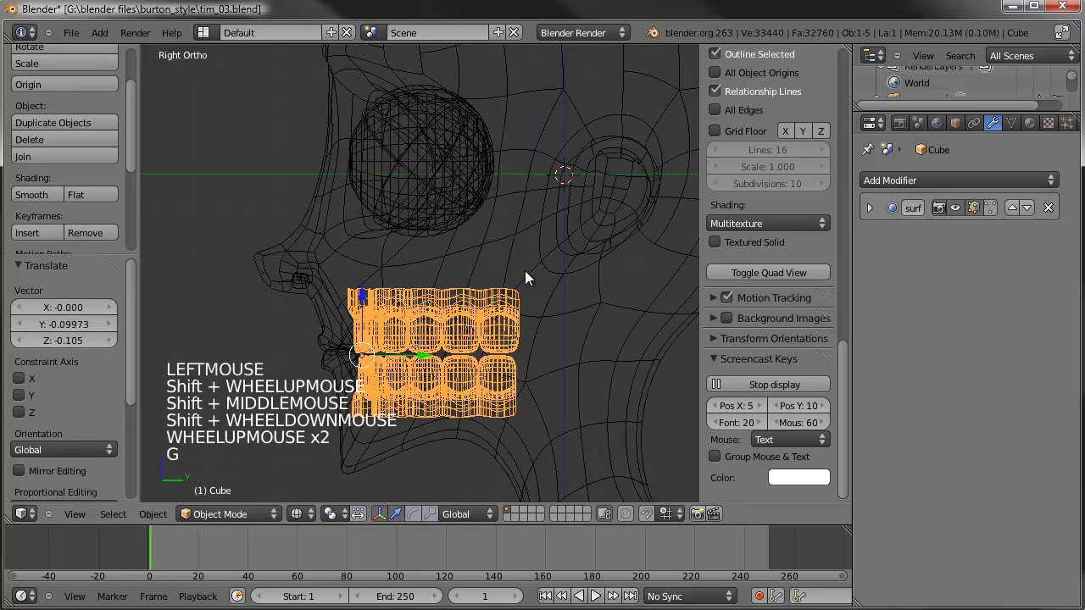
Step: Scale the teeth down in two passes, the second to 0.874, and reposition them in the mouth, ending with 0.005391 in Y and 0.002695 in Z
key("s")
key("s")
left_click(470, 297)
key("g")
left_click(463, 296)
key("s")
key("s")
left_click(463, 301)
key("g")
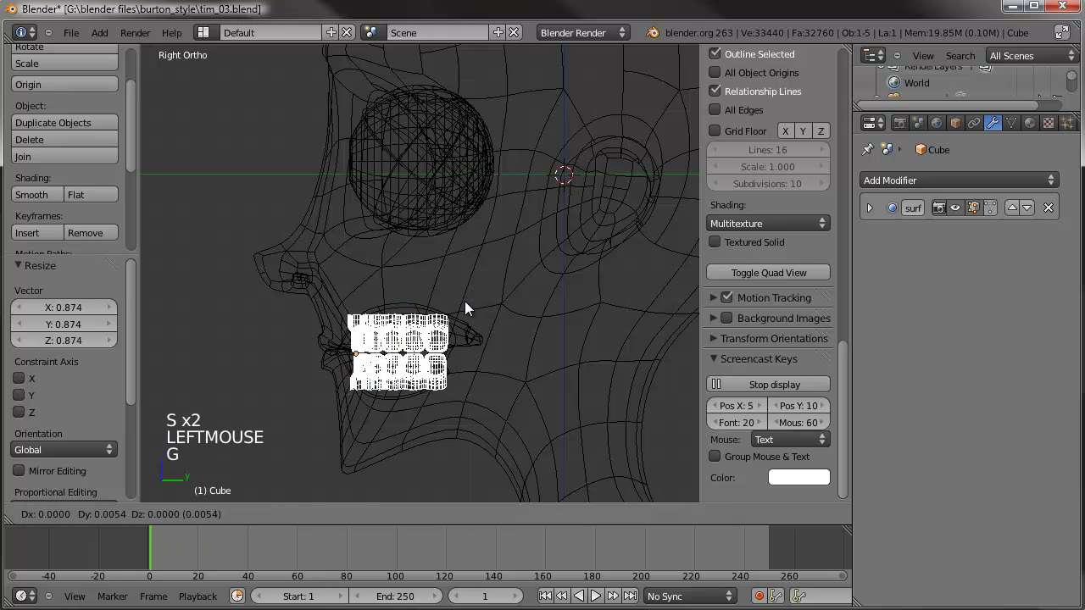
left_click(465, 301)
Step: Narrow the teeth along X in front view and rescale them slightly to fit the mouth's width
key("KP_1")
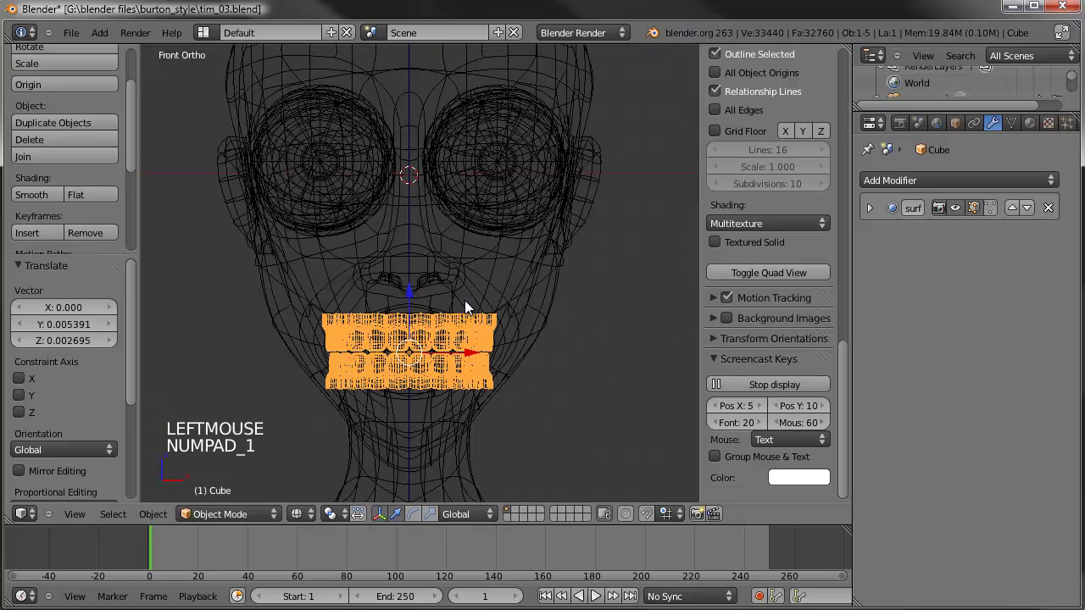
scroll(464, 299, "up", 3)
middle_click_drag(464, 299, 611, 237, "shift")
key("s")
key("x")
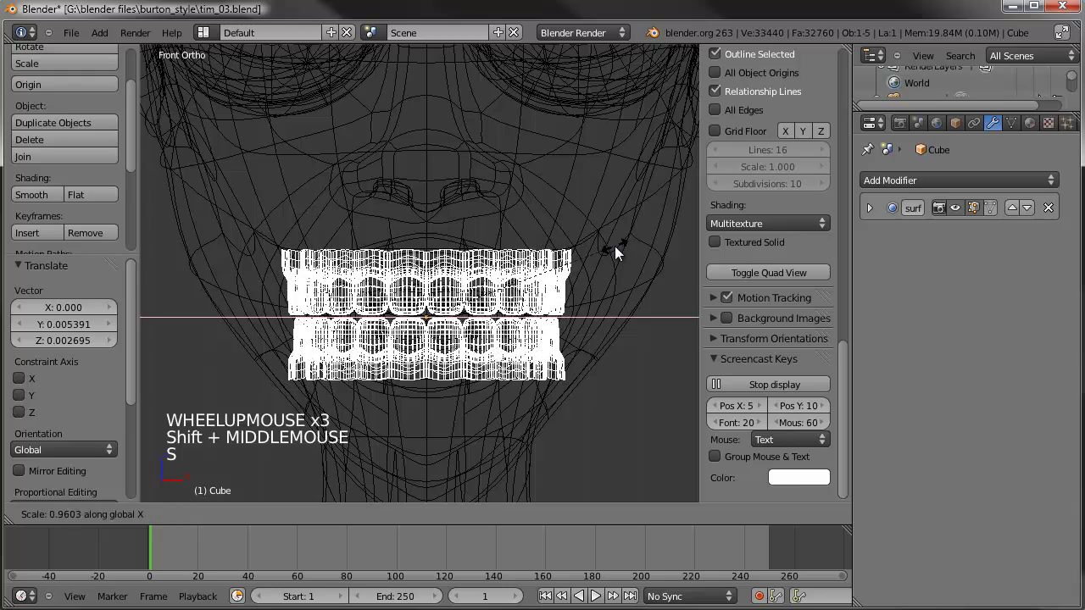
left_click(604, 253)
key("s")
key("s")
left_click(599, 259)
Step: Move the teeth -0.01104 along Y toward the lips
middle_click_drag(592, 308, 388, 348)
left_click_drag(364, 317, 357, 315)
middle_click_drag(366, 316, 721, 295)
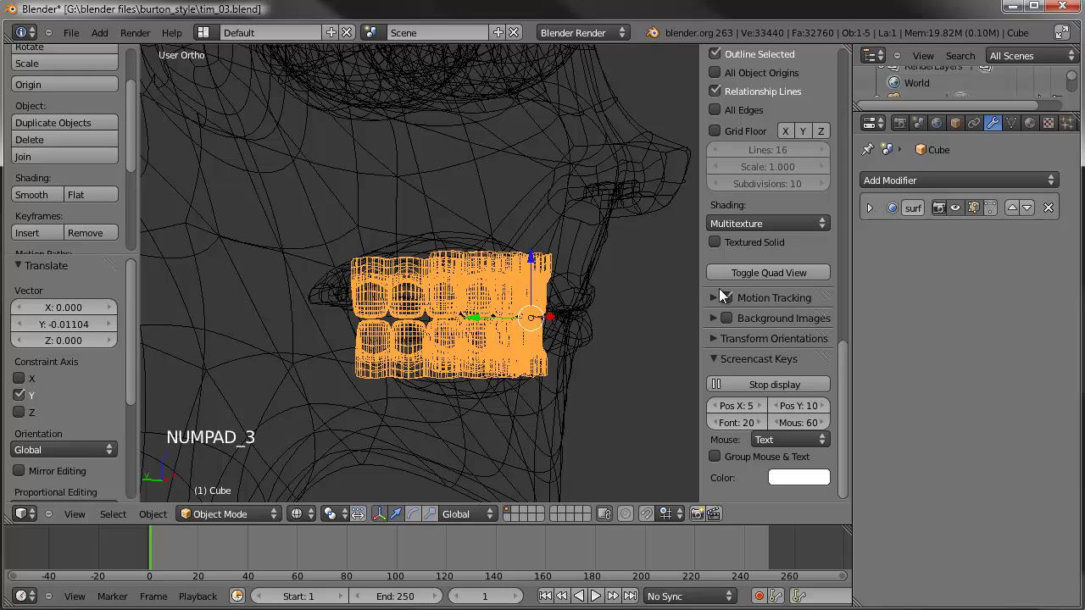
Step: Shift the teeth another -0.004513 along Y in side view and check their fit behind the lips
scroll(644, 286, "up", 3)
middle_click_drag(551, 283, 414, 280, "shift")
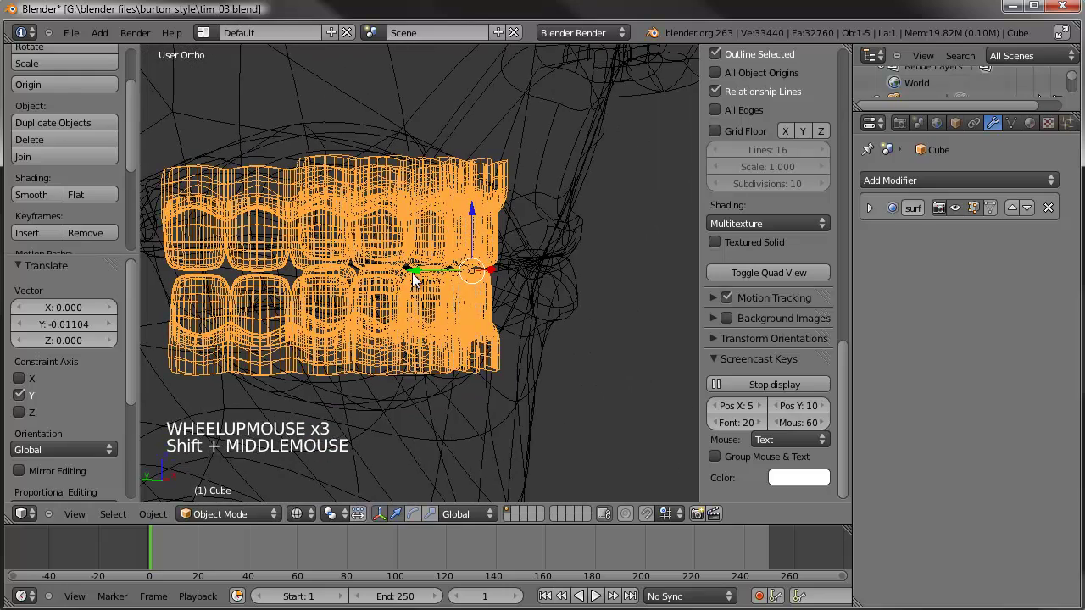
key("KP_3")
left_click_drag(413, 280, 415, 281)
scroll(494, 293, "down", 3)
mouse_move(494, 293)
middle_mouse_down()
mouse_move(487, 307)
mouse_move(512, 287)
middle_mouse_up()
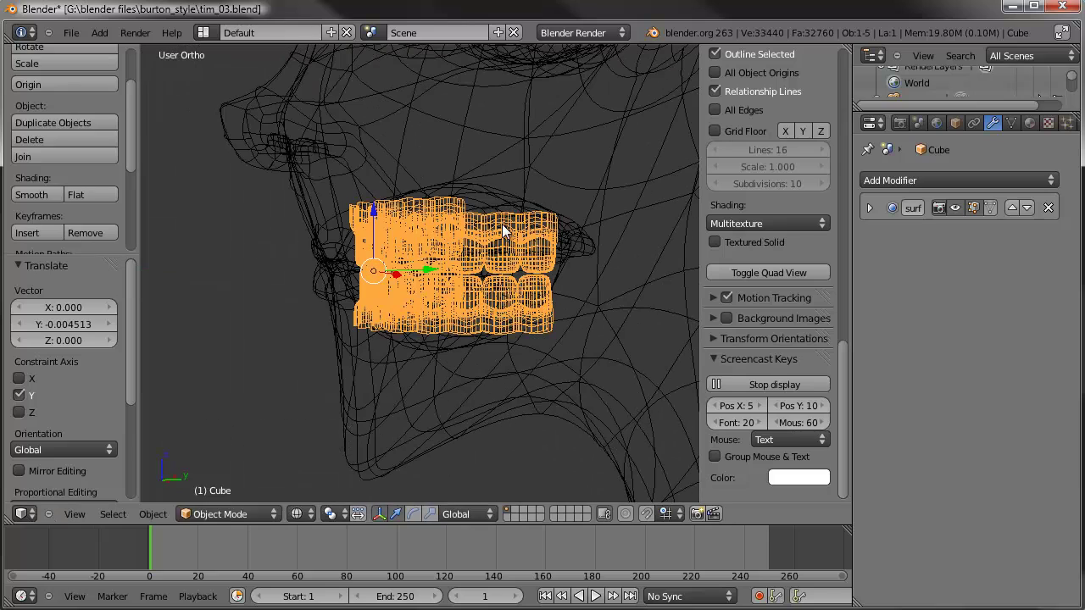
Step: Open the teeth for mesh editing and select the half of both rows on the negative X side of the centre line
key("KP_1")
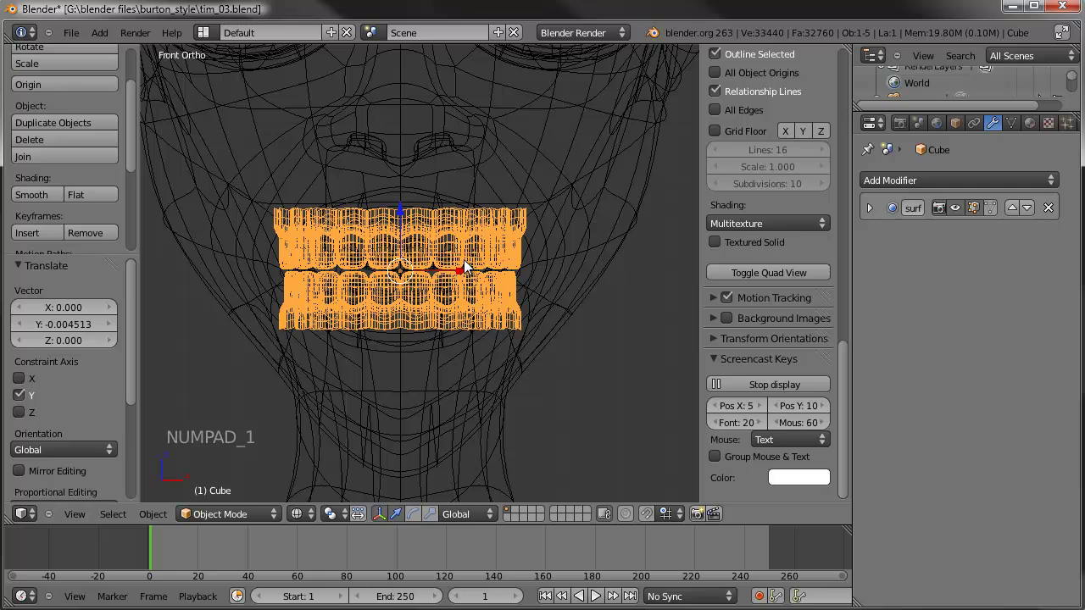
key("Tab")
middle_click_drag(346, 252, 406, 244, "shift")
scroll(407, 244, "up", 3)
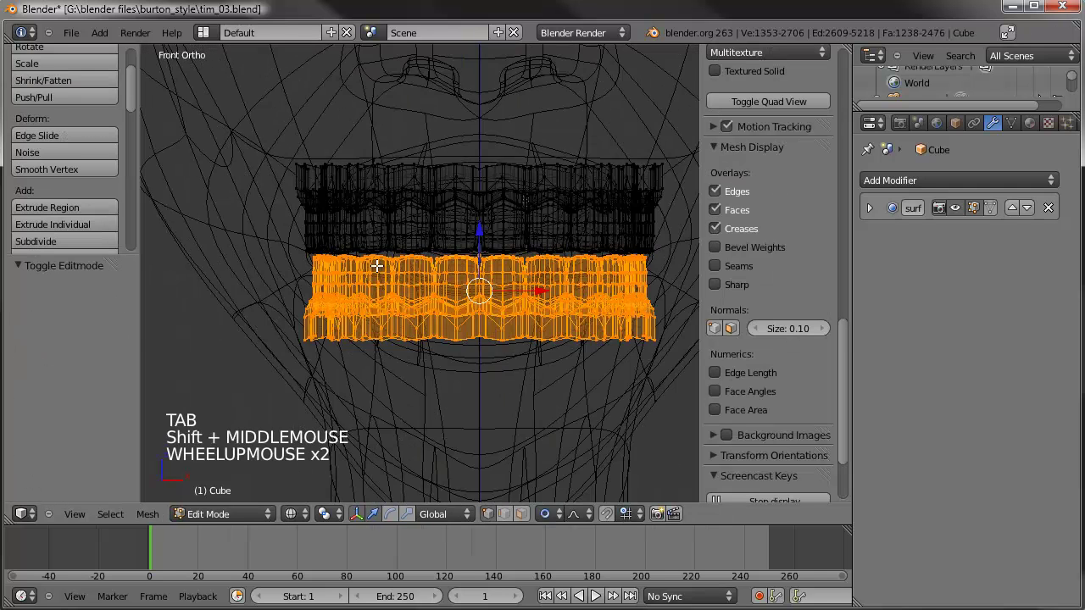
key("a")
key("b")
left_click_drag(236, 98, 488, 390)
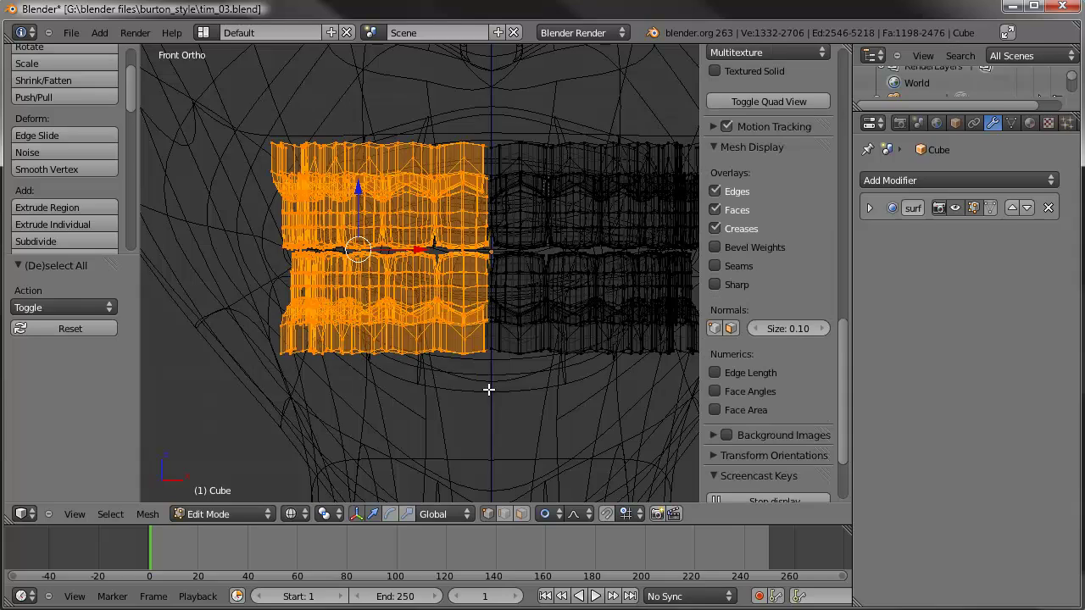
scroll(537, 347, "up", 2)
middle_click_drag(557, 313, 477, 332, "shift")
scroll(477, 331, "up", 3)
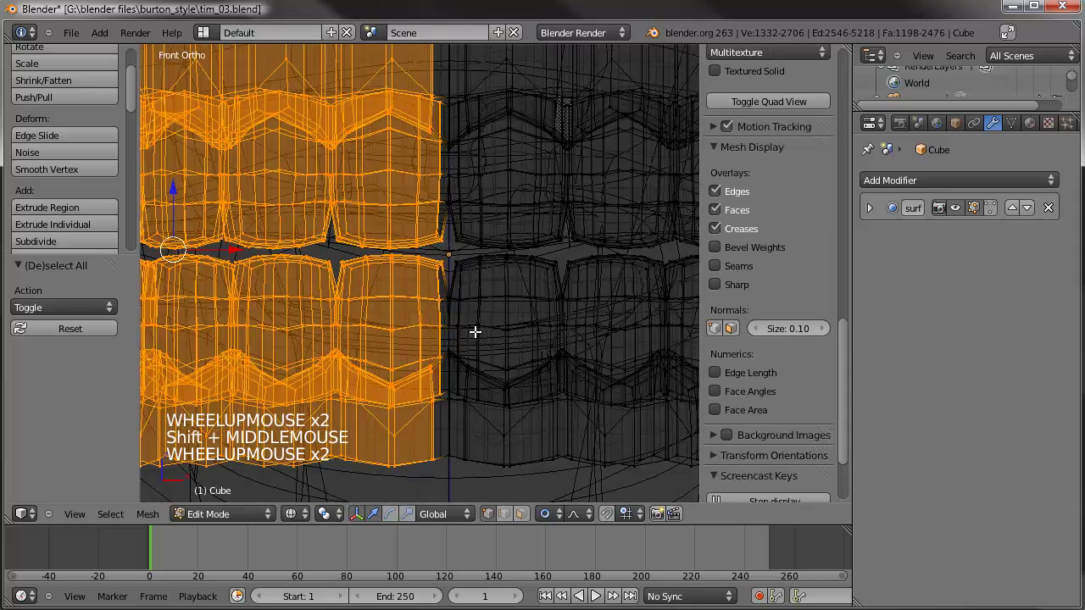
scroll(475, 332, "down", 3)
scroll(474, 332, "up", 1)
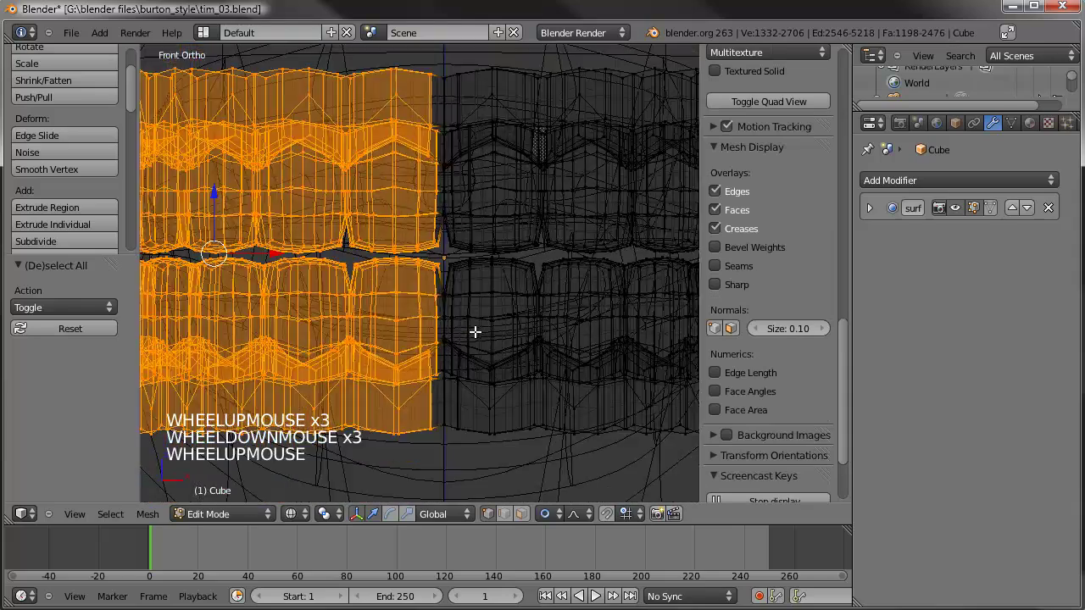
Step: Switch to face selection and add the missed faces along the centre line to the selected half
left_click(520, 514)
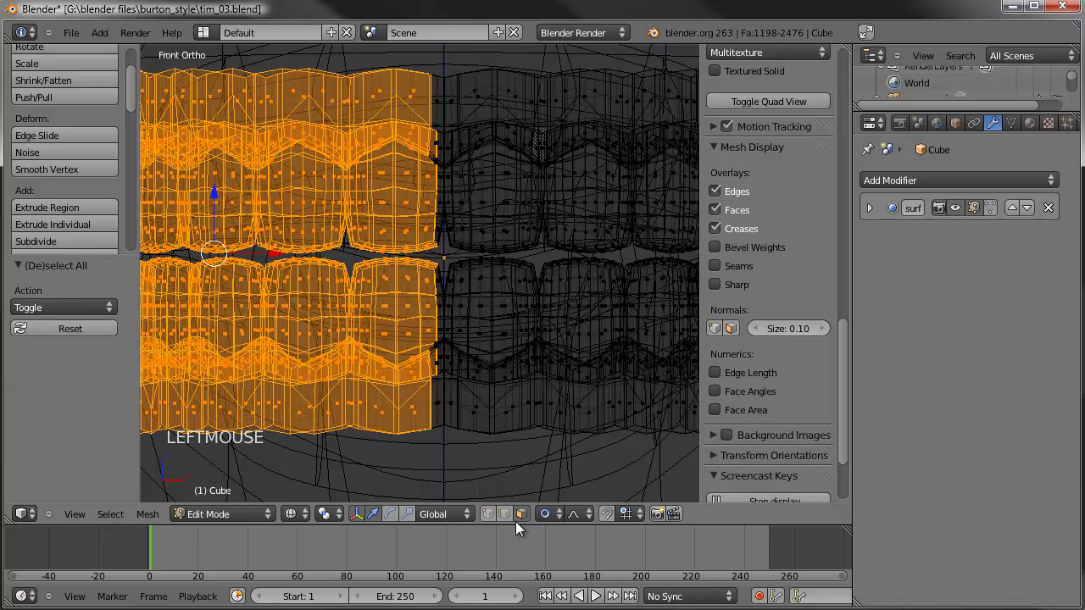
key("b")
left_click_drag(352, 62, 441, 441)
scroll(494, 251, "up", 4)
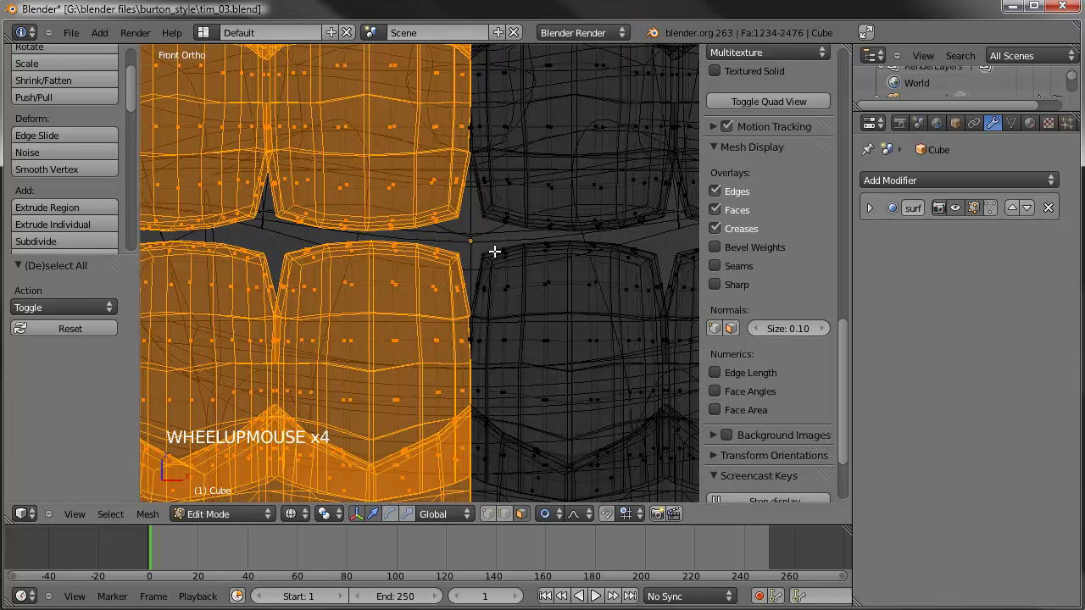
middle_click_drag(487, 290, 449, 187, "shift")
scroll(430, 168, "up", 6)
left_click_drag(437, 170, 457, 214)
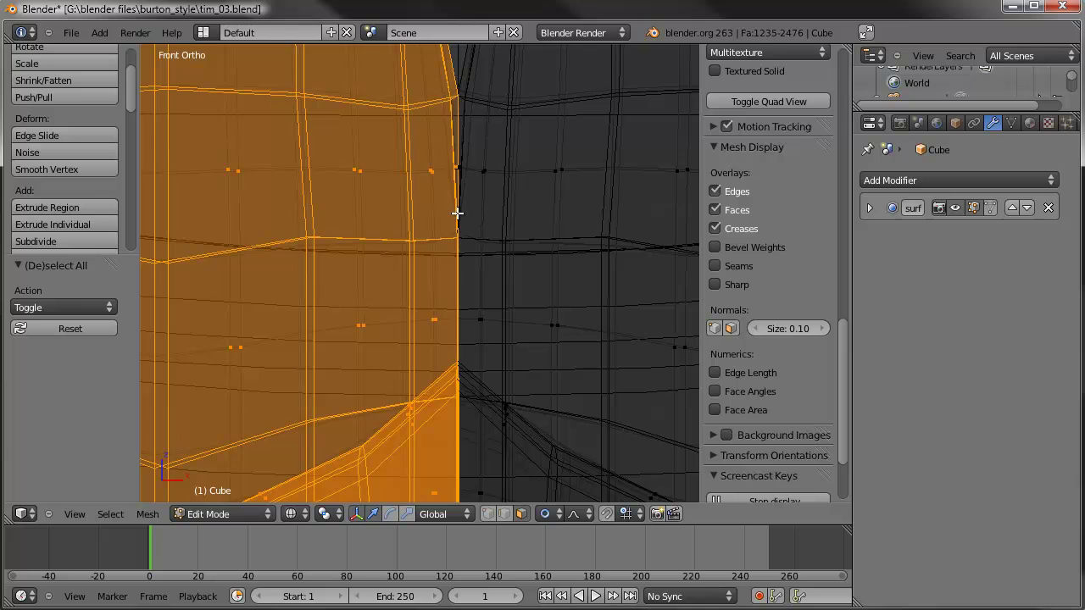
Step: Add the last missed upper-tooth faces to the selection, delete the selected faces and leave mesh editing
scroll(457, 212, "down", 4)
middle_click_drag(456, 213, 381, 260, "shift")
scroll(387, 264, "up", 1, "shift")
scroll(387, 264, "up", 3)
key("b")
left_click_drag(361, 141, 413, 251)
scroll(412, 251, "down", 10)
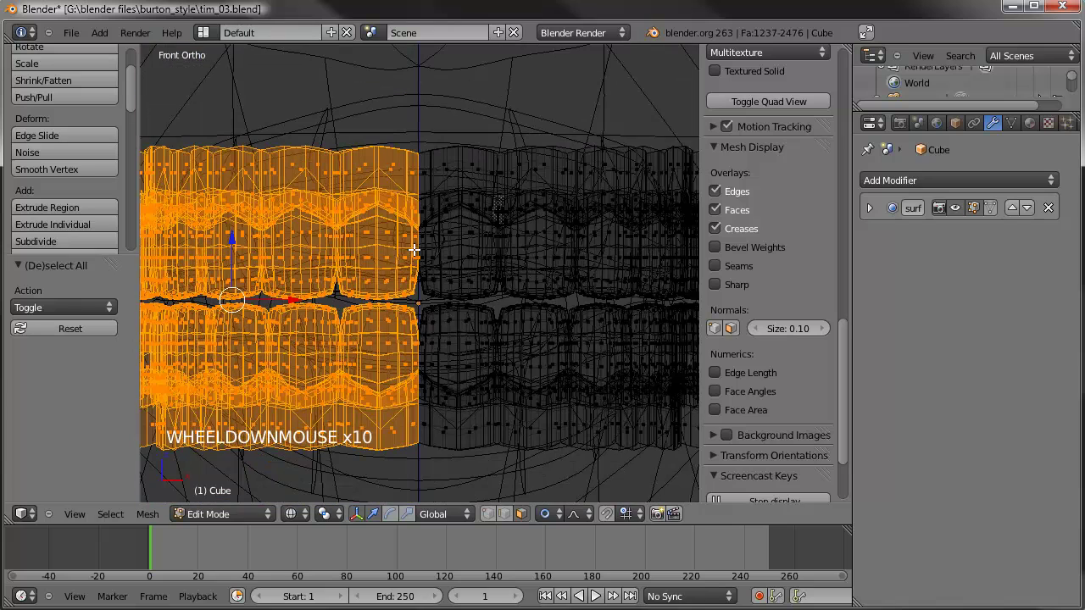
key("Delete")
left_click(413, 248)
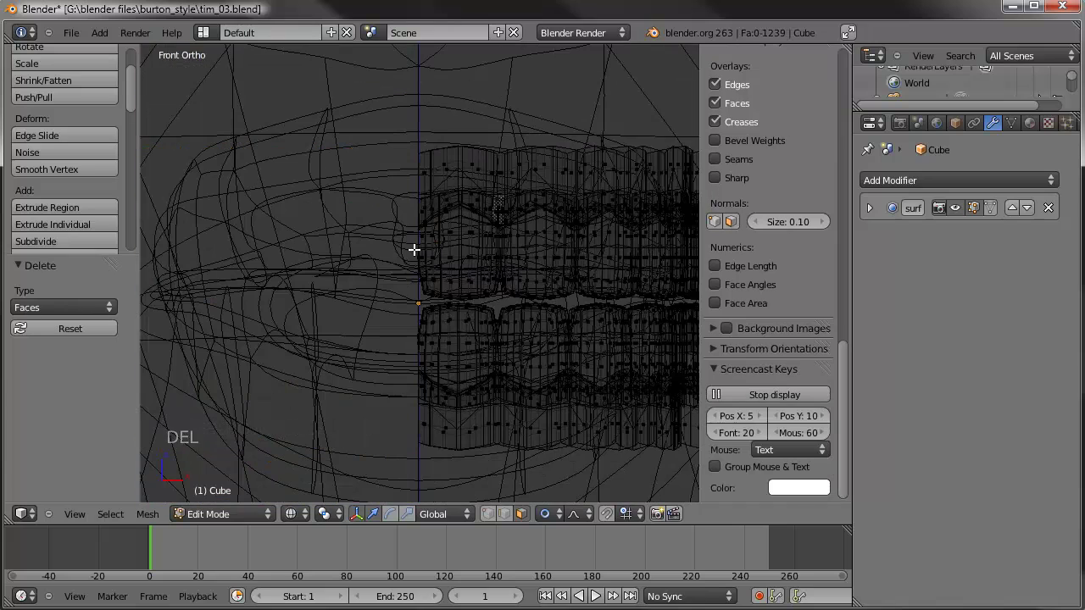
key("Tab")
Step: Join the remaining half of the teeth to Tim_mesh, keeping Tim_mesh as the active object
middle_click_drag(444, 240, 453, 266)
right_click(484, 103, "shift")
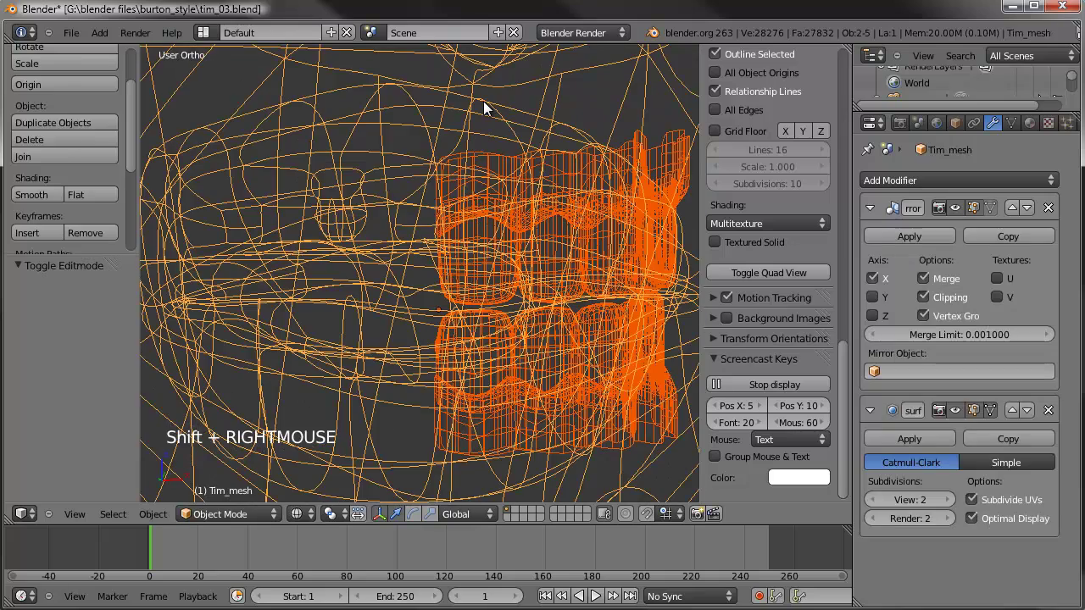
scroll(483, 101, "down", 9)
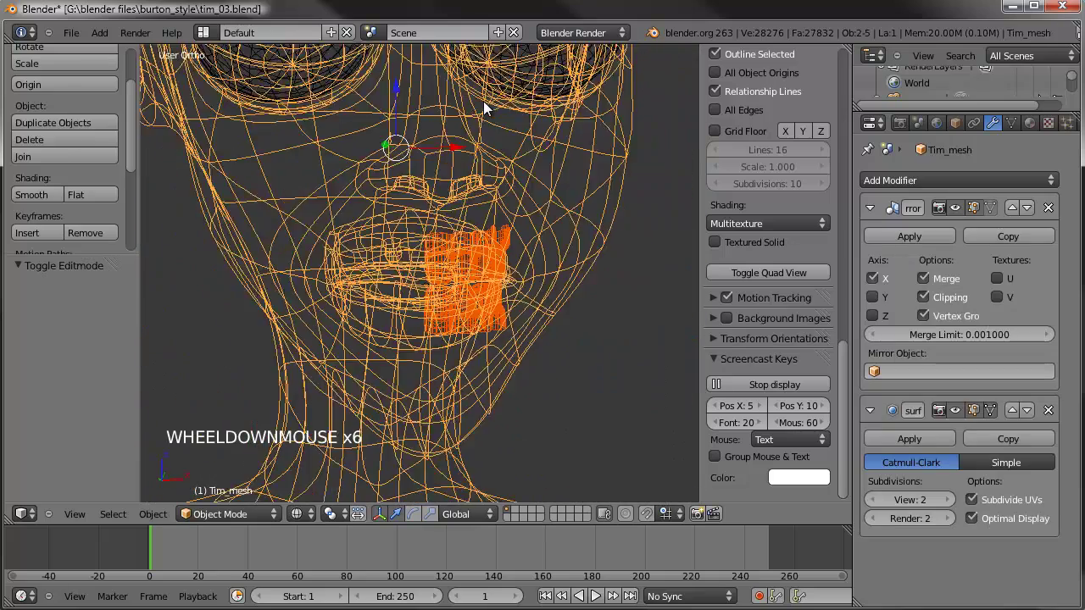
key("z")
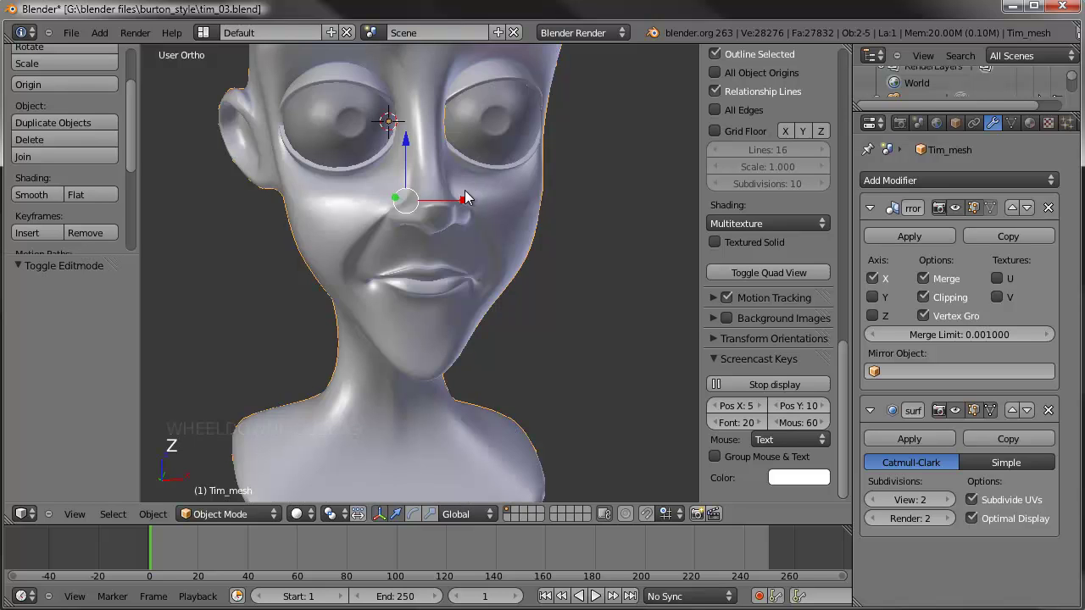
key("z")
key("a")
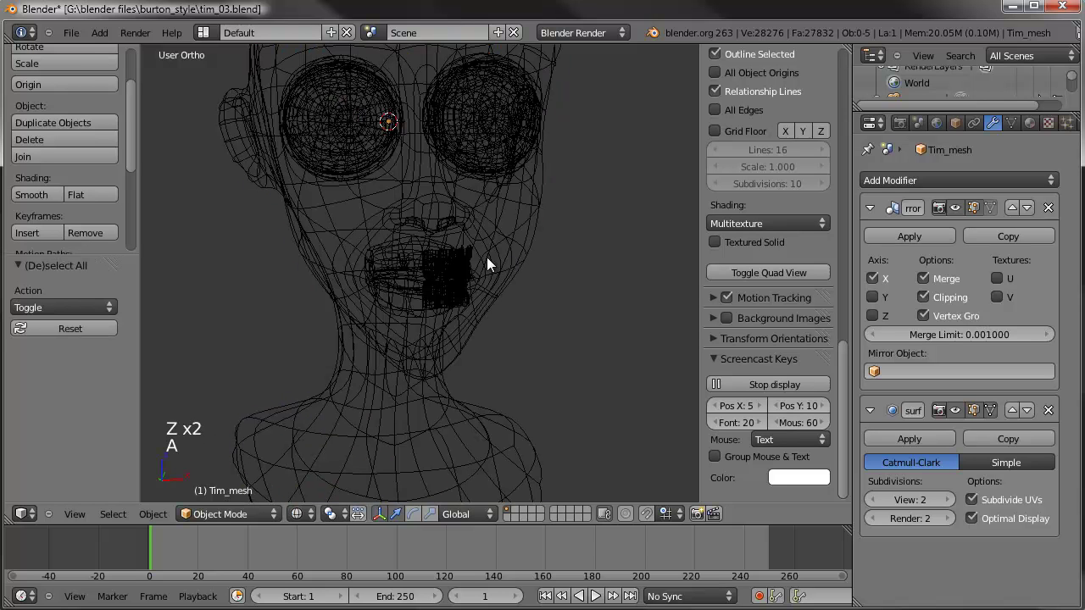
right_click(453, 271)
right_click(490, 210, "shift")
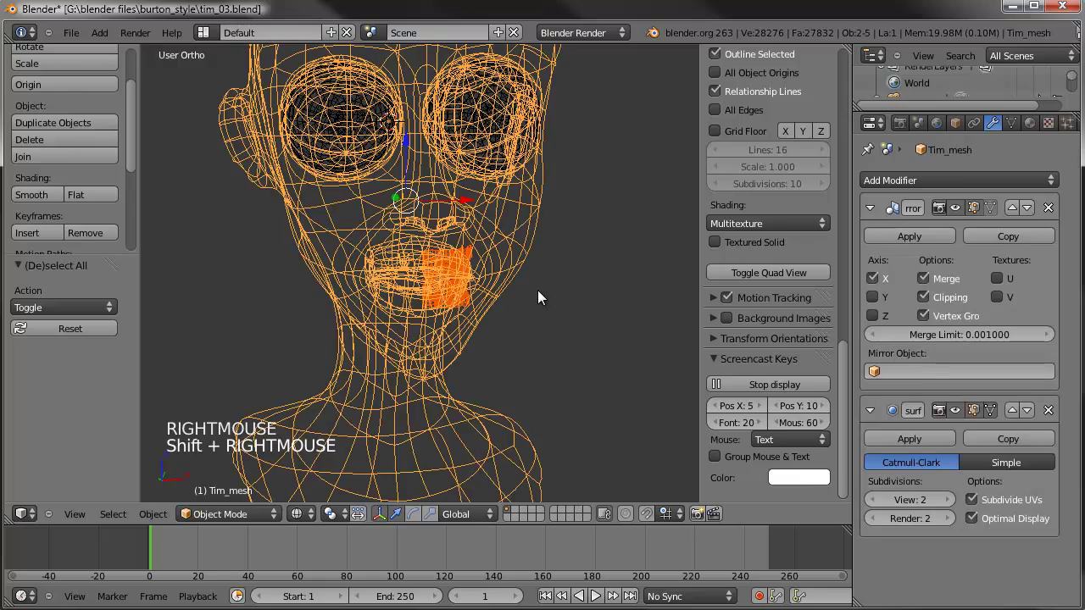
key("ctrl+j")
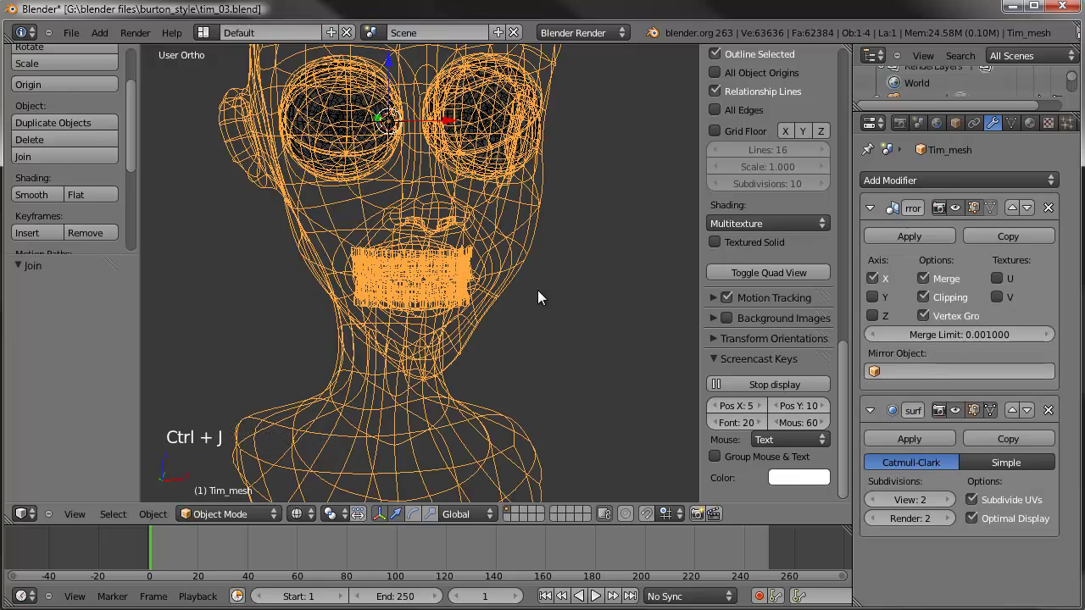
Step: Inspect the joined, mirrored teeth in the mouth and return the head to solid shading
middle_click_drag(392, 321, 449, 327)
scroll(490, 340, "up", 10)
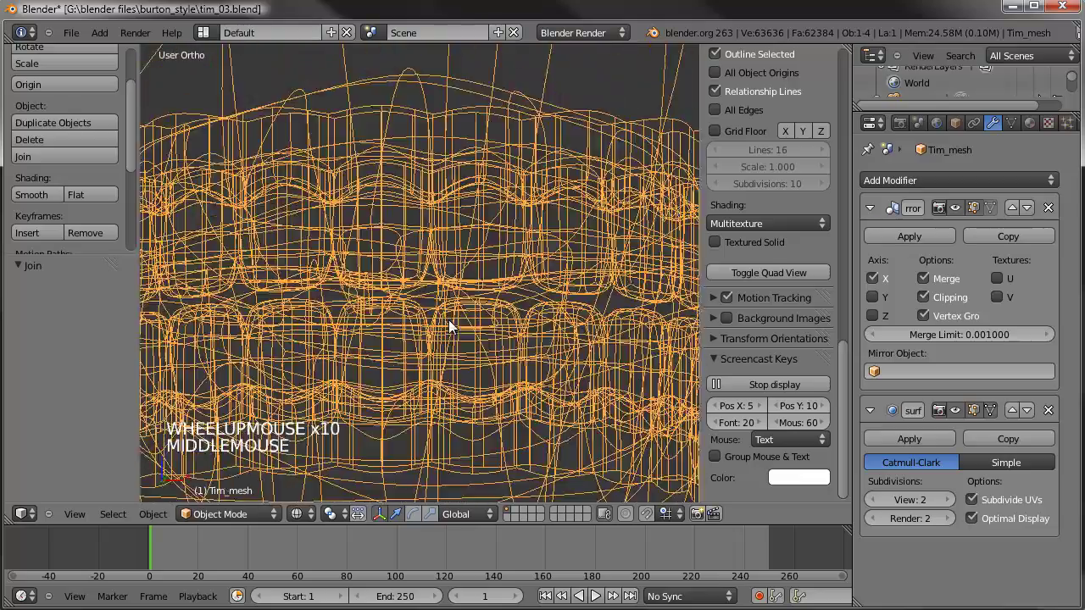
mouse_move(455, 273)
middle_mouse_down()
mouse_move(453, 321)
mouse_move(472, 257)
mouse_move(334, 274)
mouse_move(367, 305)
mouse_move(426, 264)
mouse_move(398, 274)
mouse_move(484, 292)
mouse_move(551, 290)
middle_mouse_up()
key("z")
scroll(450, 302, "down", 6)
scroll(446, 318, "down", 3)
scroll(399, 274, "down", 2)
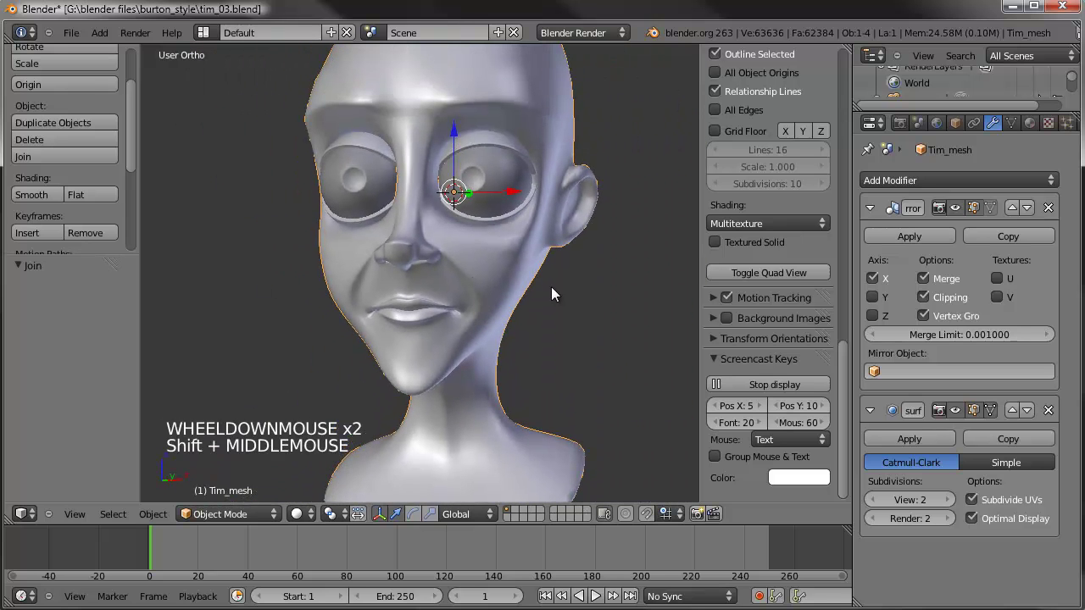
Step: Add a Basis shape key and a second shape key named "DELETEME Mouthopen" to Tim_mesh
left_click(1010, 125)
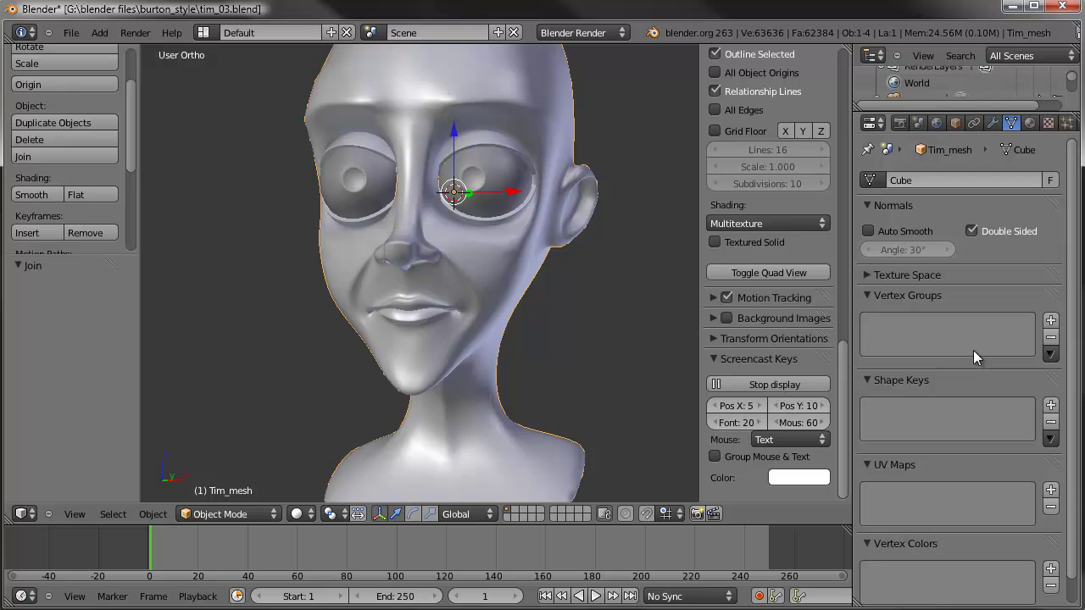
left_click(1050, 405)
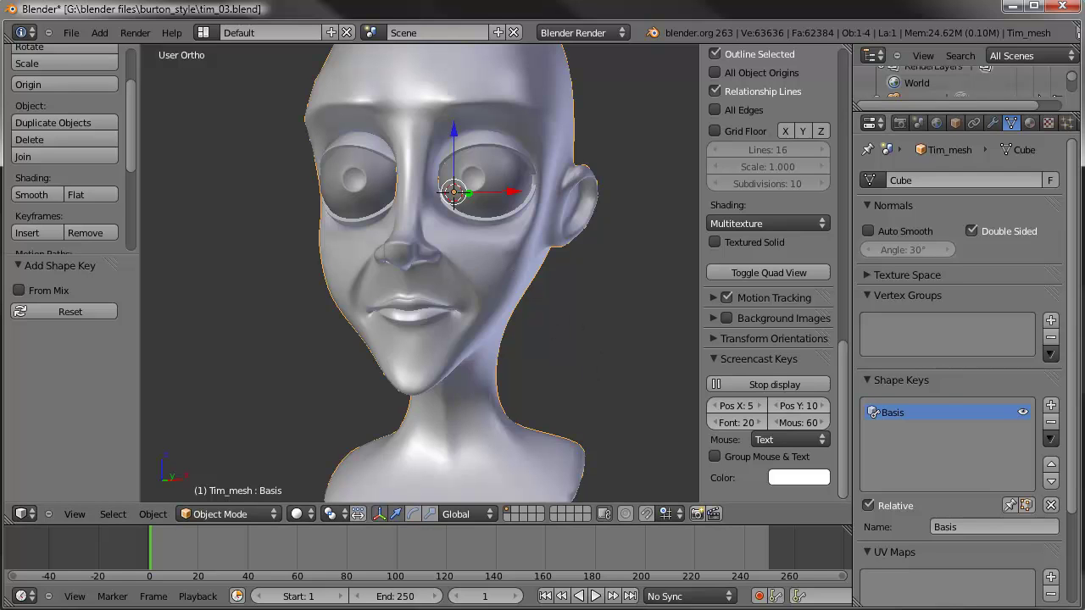
left_click(1051, 406)
double_click(975, 527)
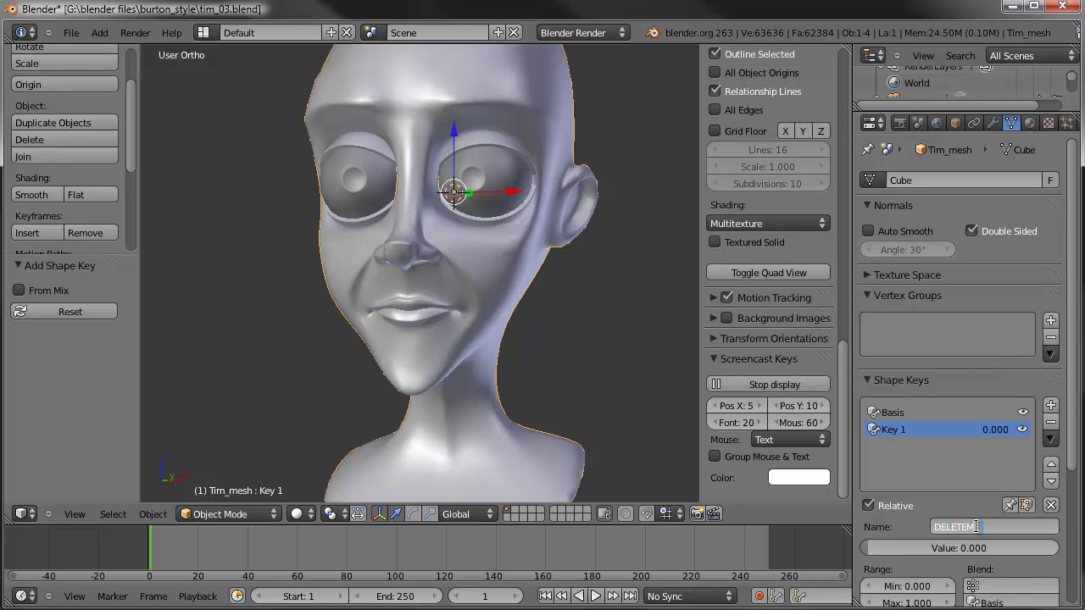
type("DELETEME Mouthopen")
key("Return")
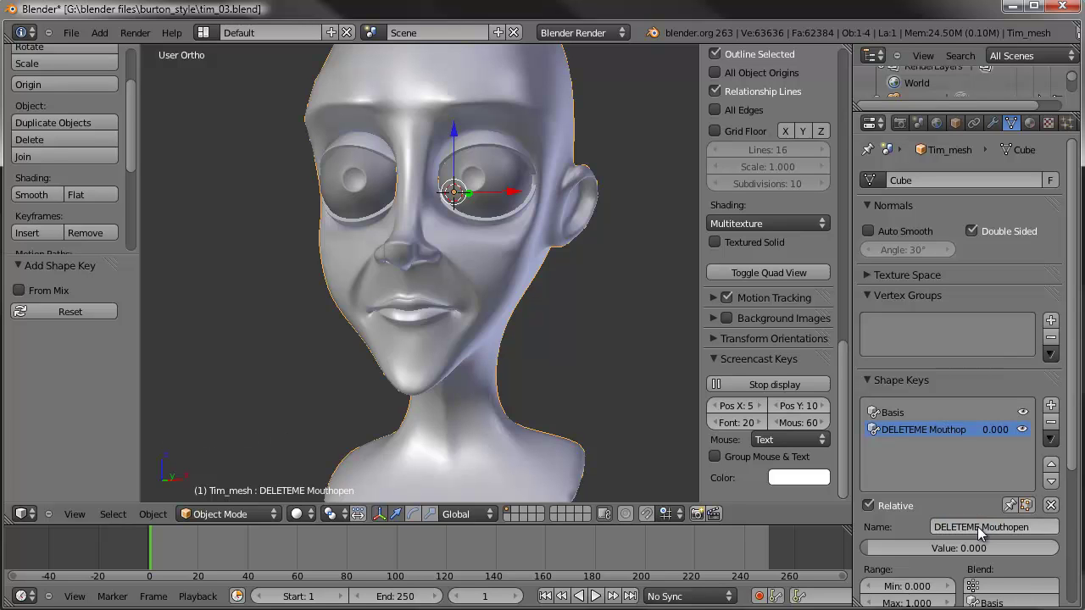
Step: Enter mesh editing on the mouth-open shape key and select a face on the upper lip in right side view
key("Tab")
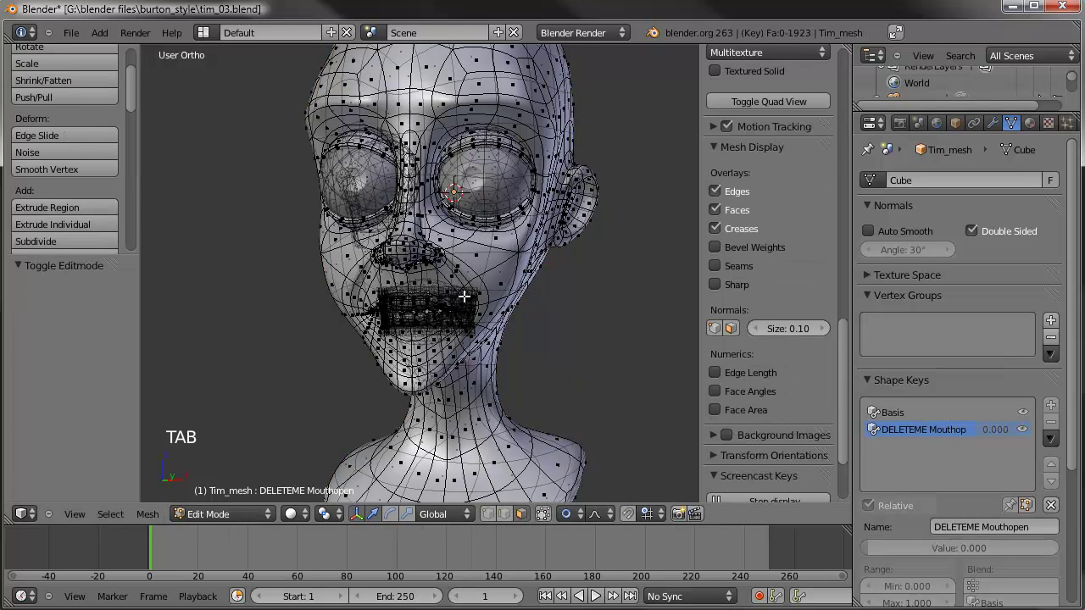
key("KP_3")
scroll(319, 314, "up", 4)
middle_click_drag(319, 314, 399, 291, "shift")
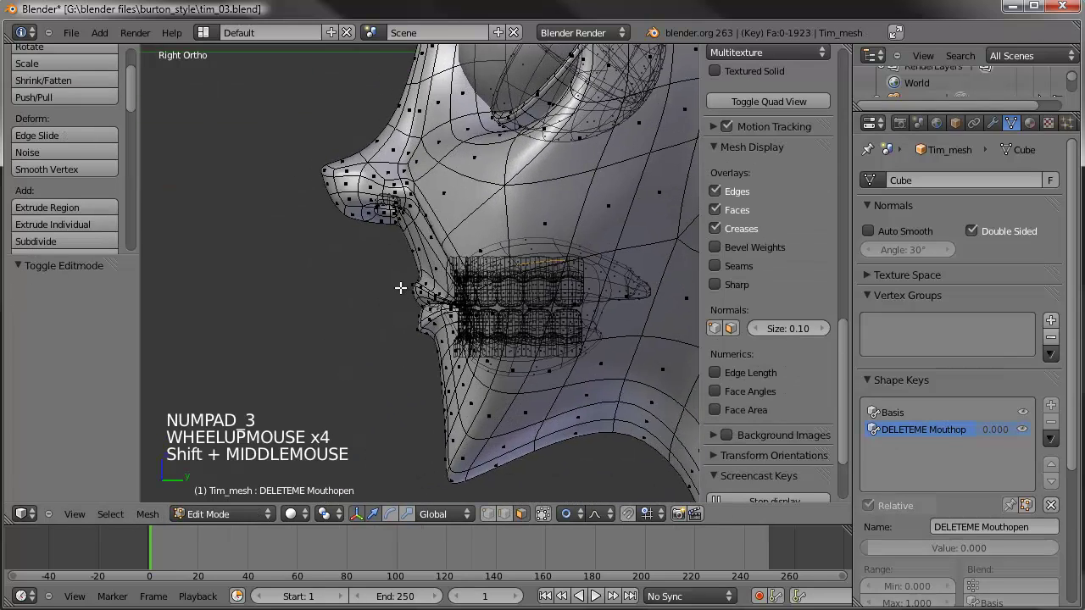
scroll(400, 287, "up", 4)
right_click(428, 343)
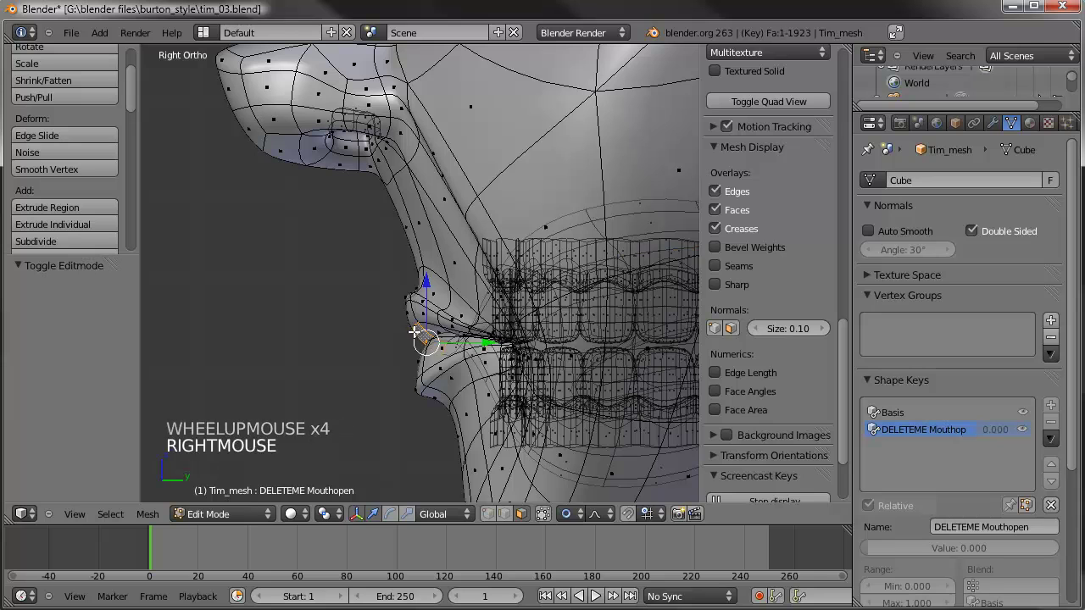
key("g")
key("g")
right_click(427, 334)
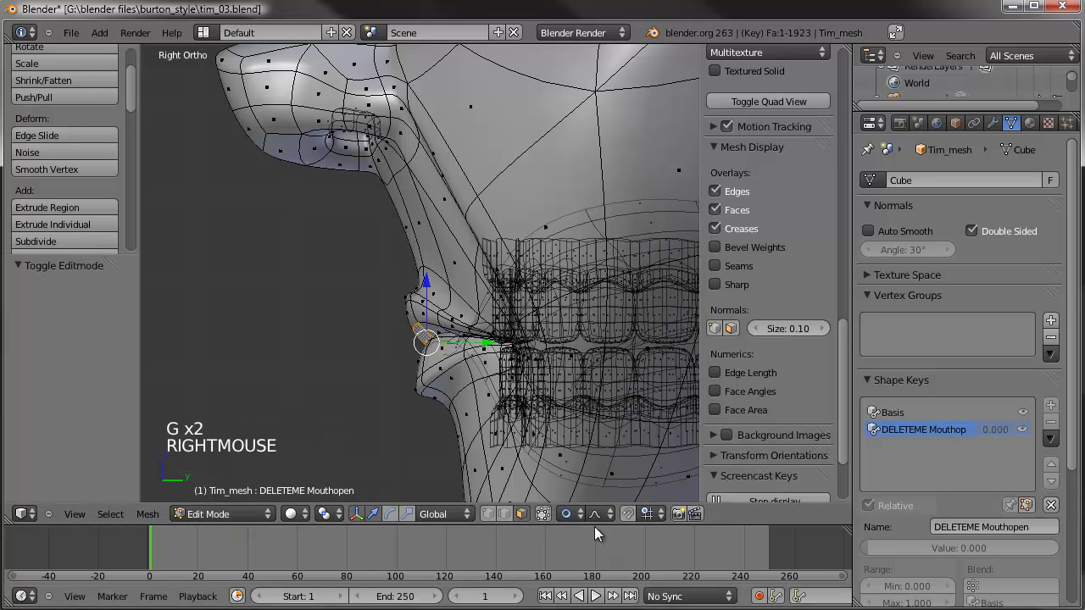
key("g")
key("g")
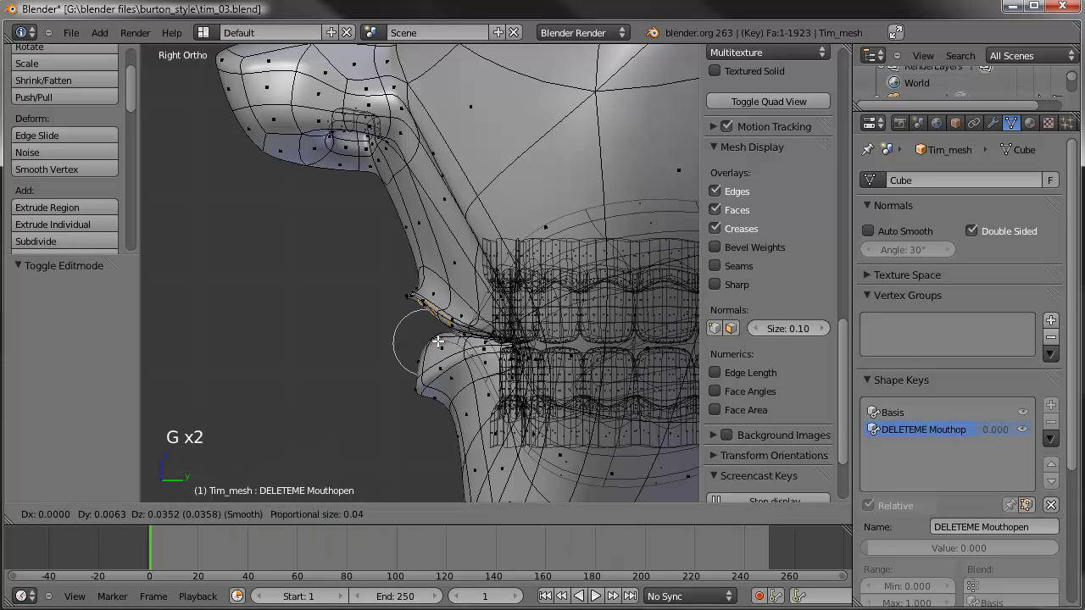
scroll(436, 339, "down", 12)
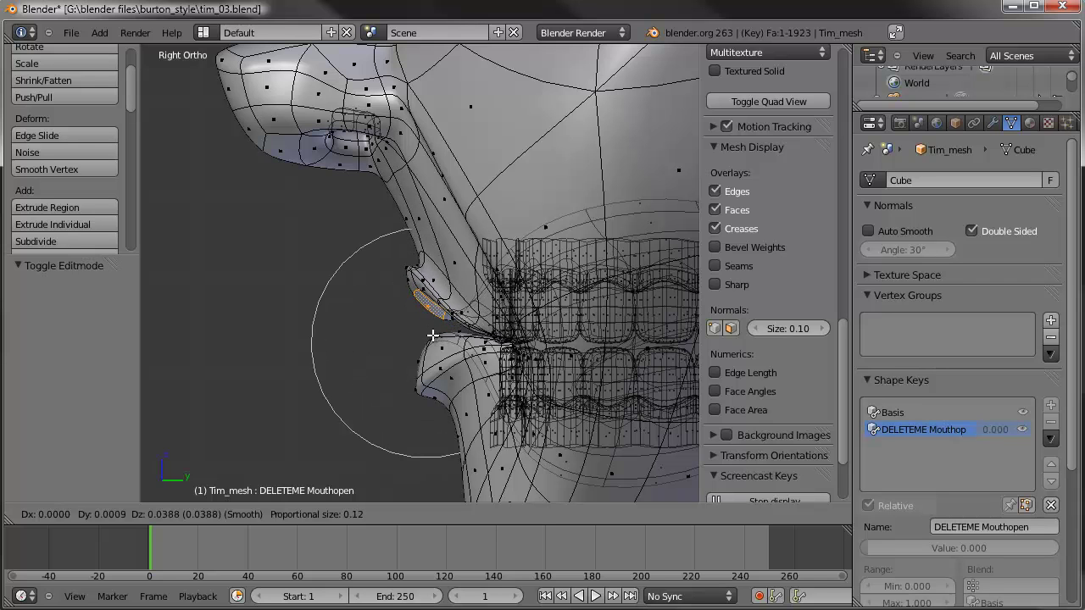
right_click(430, 332)
Step: Add the surrounding upper lip faces to the selection and raise them about 0.07 along Z with smooth proportional editing
key("c")
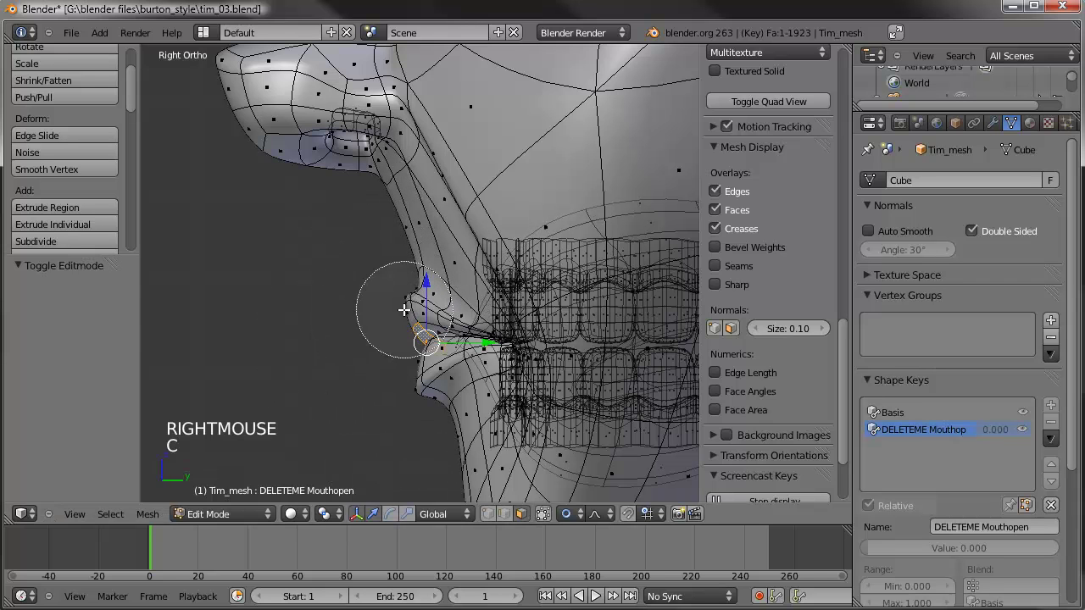
scroll(407, 306, "down", 3)
right_click(410, 310)
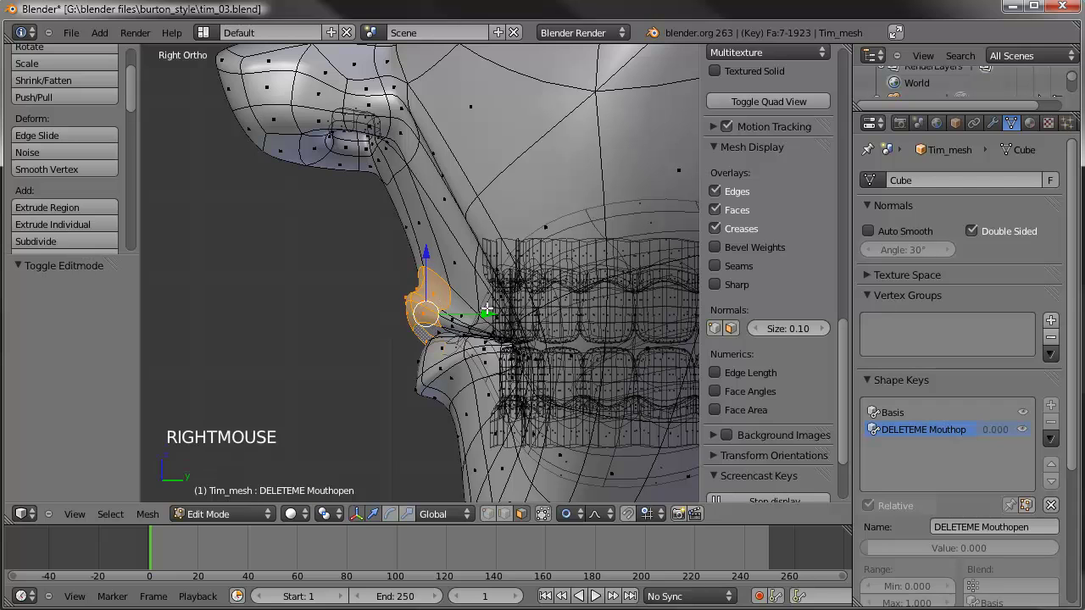
key("g")
key("g")
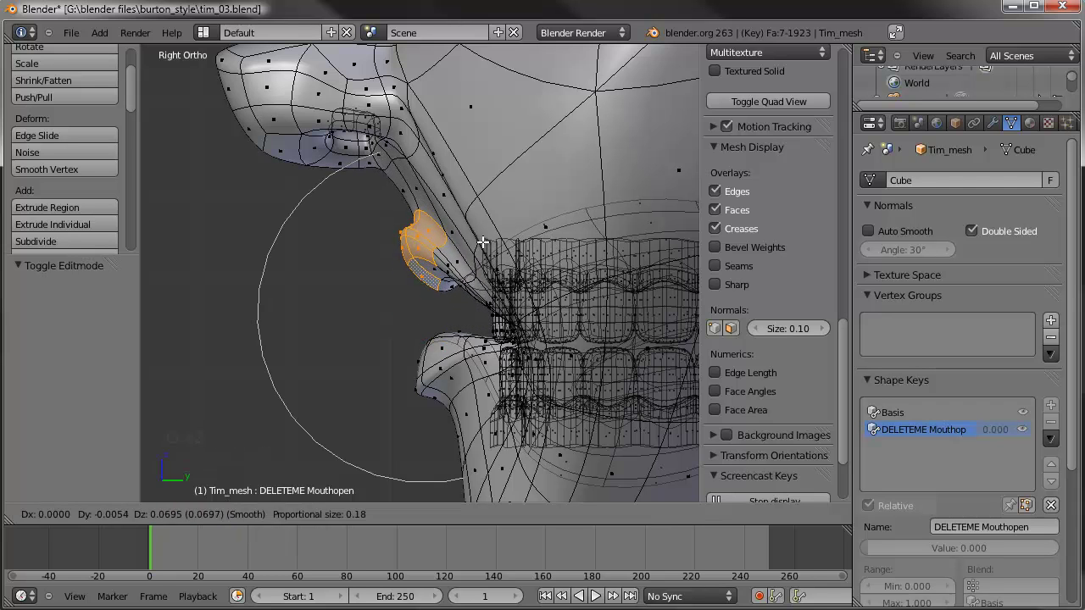
left_click(451, 308)
Step: Select only the lower lip faces and pull them downward with smooth proportional editing to open the mouth
key("a")
key("c")
left_click(428, 349)
key("g")
key("g")
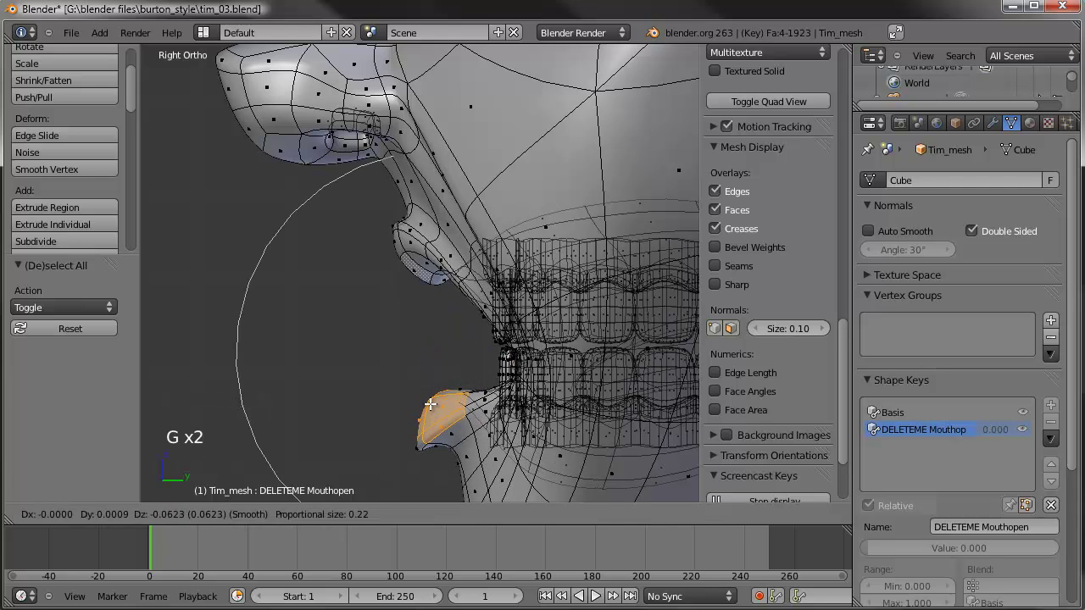
left_click(430, 419)
Step: Leave mesh editing, set the mouth-open shape key's value to 1.000 and inspect the teeth between the parted lips
key("Tab")
scroll(347, 307, "down", 2)
middle_click_drag(346, 308, 487, 330)
left_click_drag(884, 549, 1017, 546)
middle_click_drag(488, 354, 586, 322)
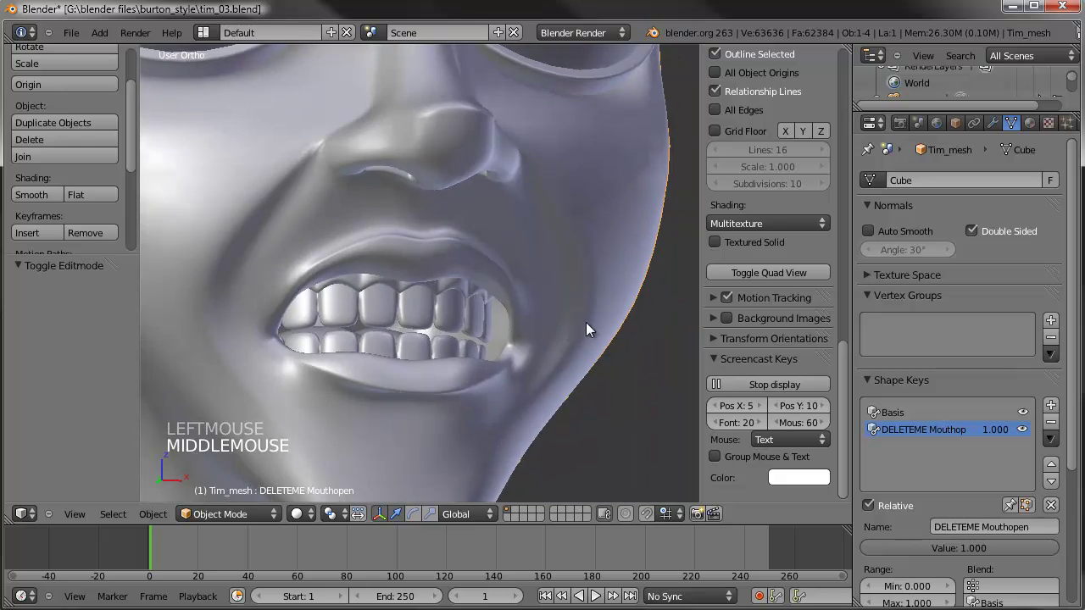
scroll(509, 314, "down", 6)
middle_click_drag(497, 307, 370, 261)
scroll(467, 328, "up", 6)
Step: Enter mesh editing on the mouth-open shape key in right side view and select only the linked lower teeth
key("KP_3")
key("Tab")
scroll(369, 261, "up", 4)
key("a")
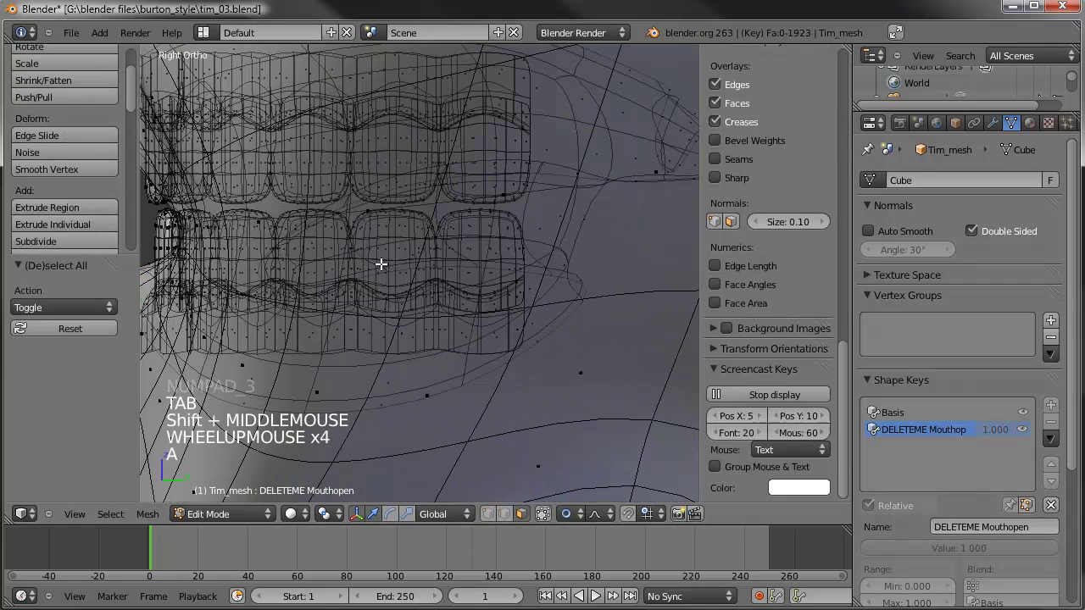
right_click(393, 228)
middle_click_drag(429, 188, 468, 225, "shift")
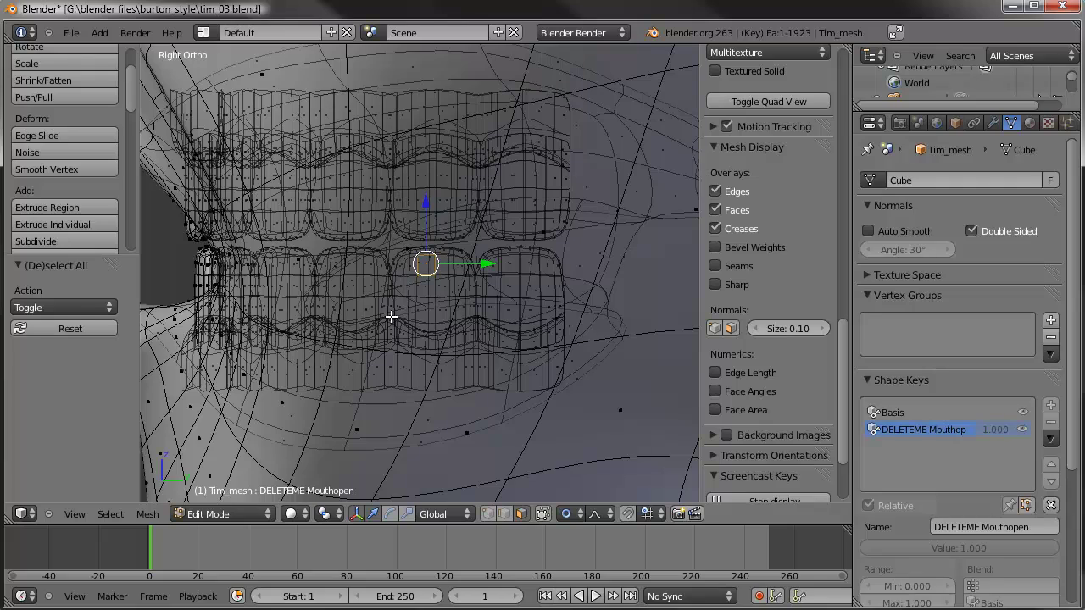
key("ctrl+l")
middle_click_drag(390, 316, 458, 349)
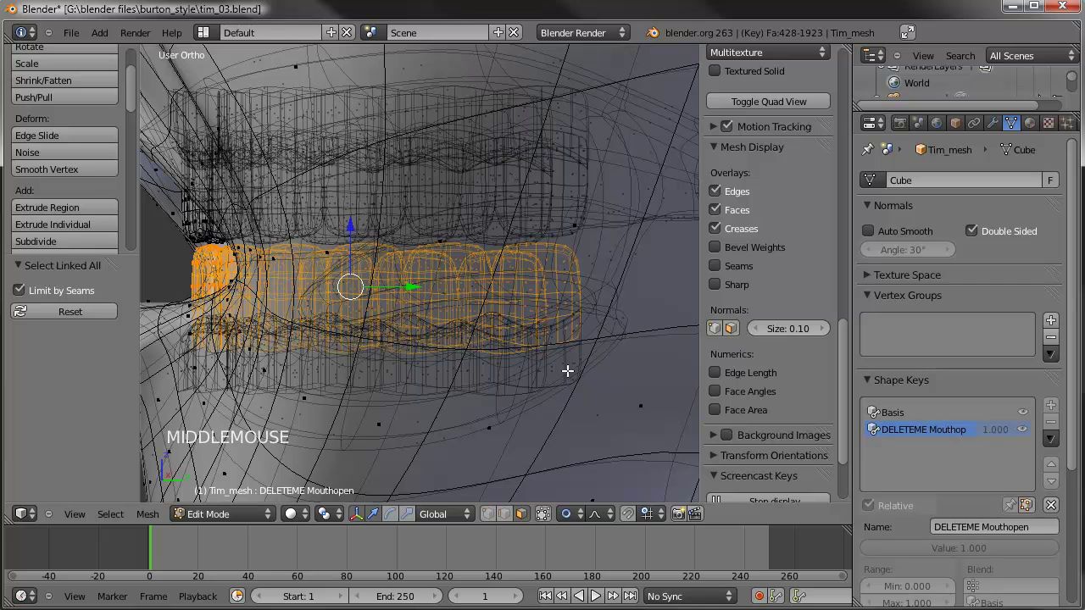
Step: Add the linked lower gums to the selection and raise them with the lower teeth about 0.008 along Z
key("KP_3")
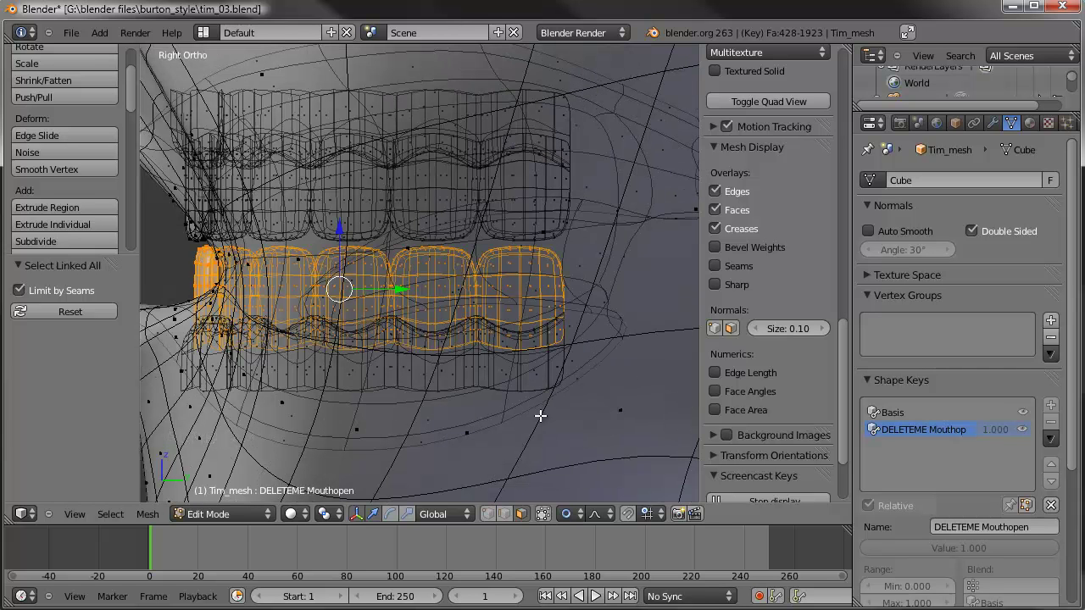
right_click(528, 366, "shift")
key("ctrl+l")
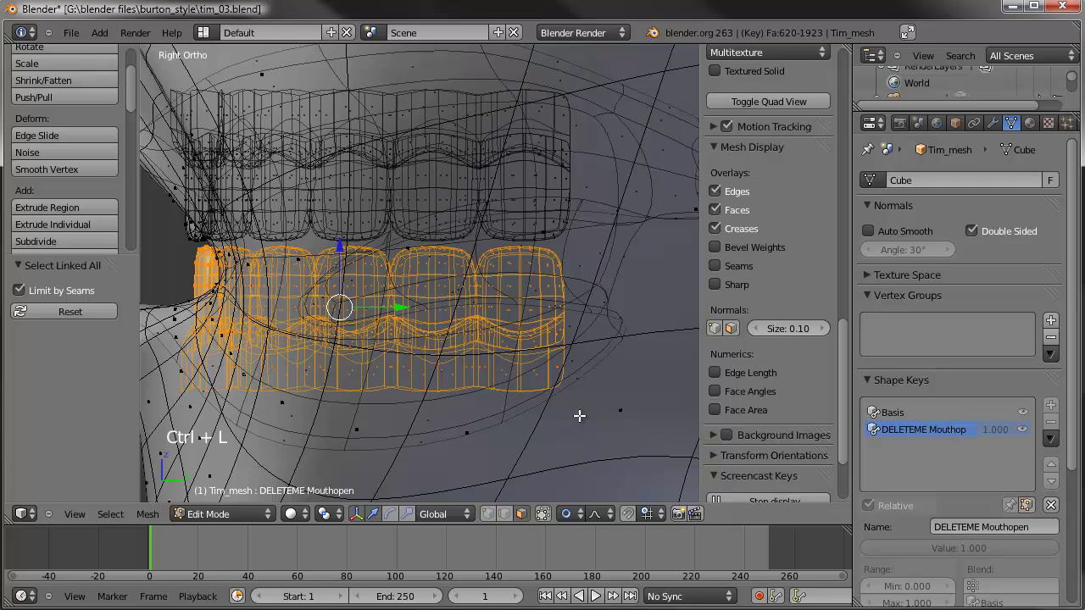
key("g")
key("z")
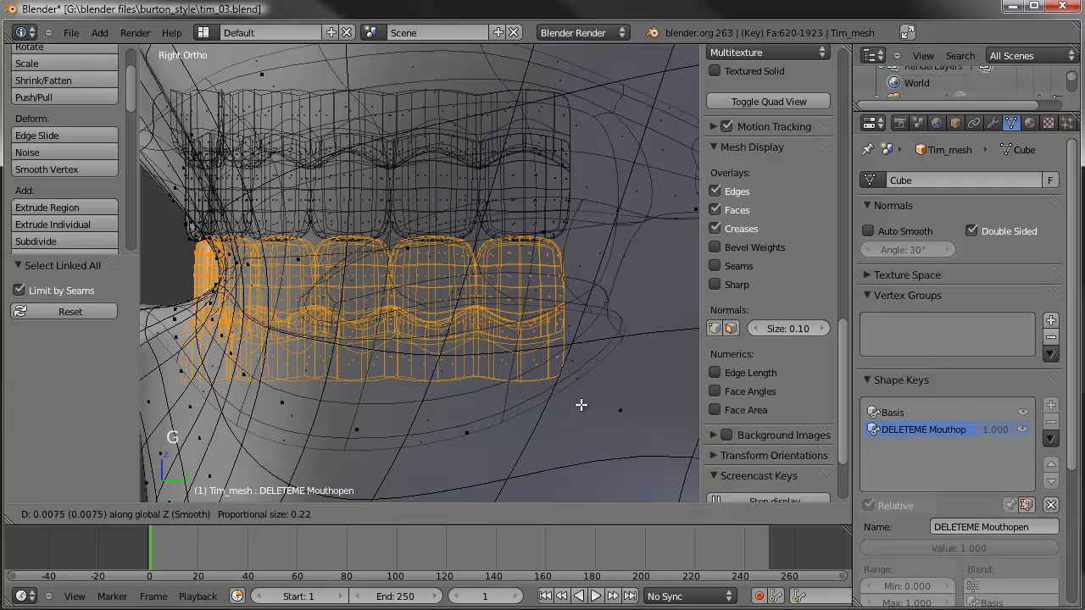
left_click(581, 406)
middle_click_drag(581, 405, 373, 303)
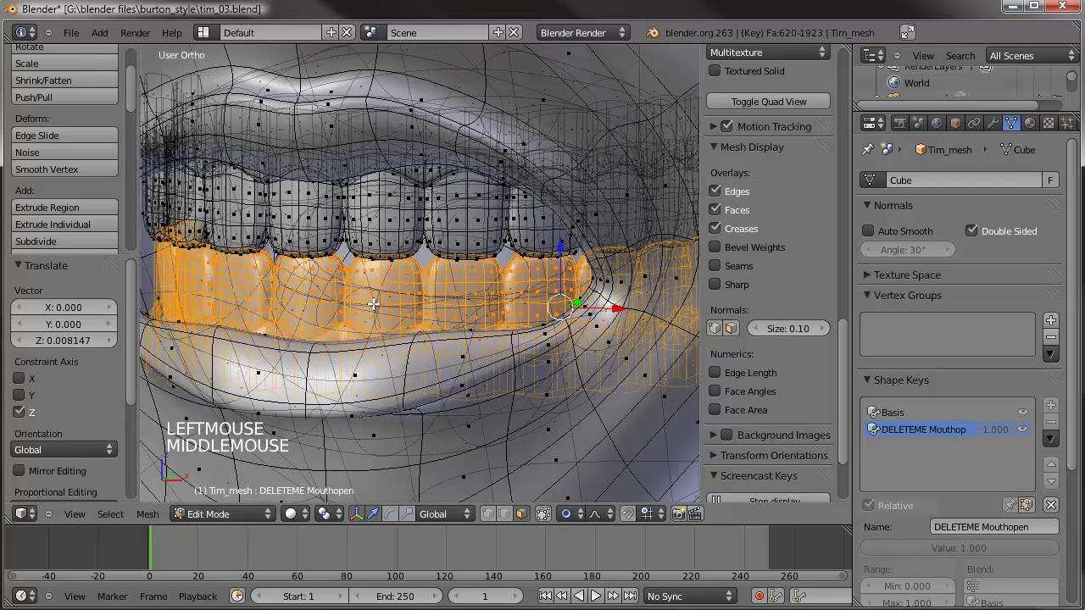
mouse_move(582, 261)
left_mouse_down()
mouse_move(565, 253)
mouse_move(610, 250)
mouse_move(565, 251)
left_mouse_up()
Step: Leave mesh editing, check the teeth on the whole head and save over tim_03.blend
key("Tab")
scroll(483, 280, "down", 3)
middle_click_drag(399, 304, 405, 331)
scroll(417, 284, "down", 3)
scroll(453, 296, "down", 3)
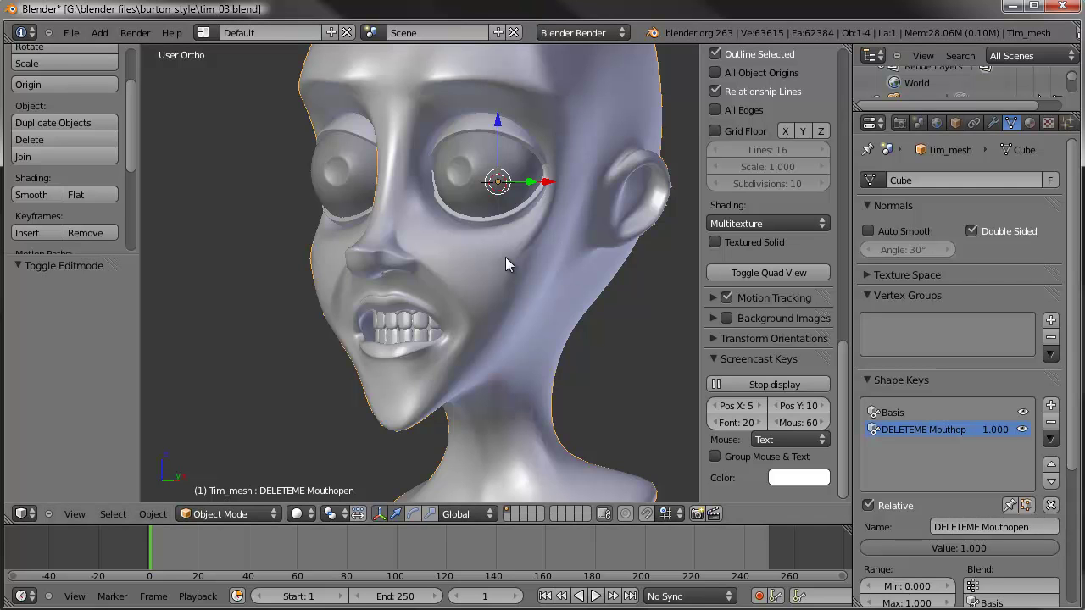
key("ctrl+s")
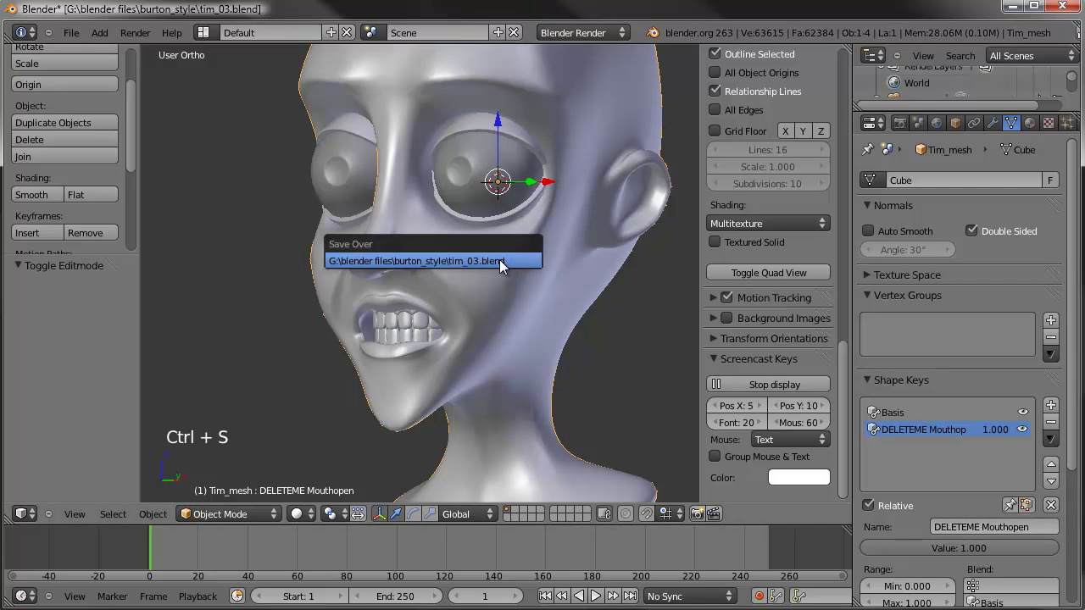
left_click(500, 266)
Step: Examine the complete bust and its open mouth from the front and side, and start saving the file again
scroll(474, 286, "down", 2)
middle_click_drag(483, 271, 449, 305, "shift")
middle_click_drag(449, 305, 422, 319)
scroll(461, 318, "down", 3)
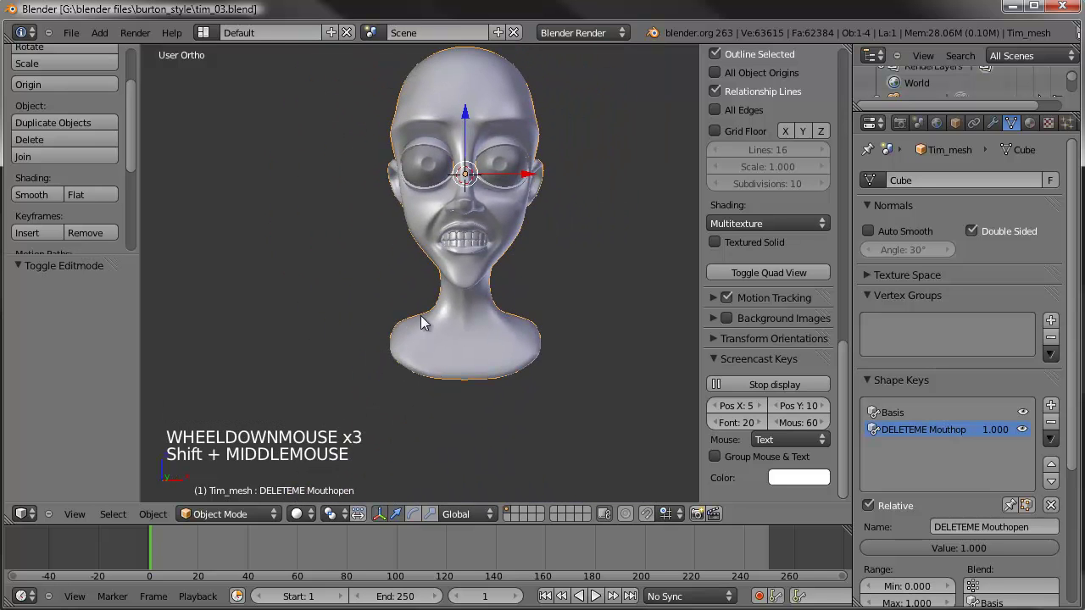
middle_click_drag(555, 319, 444, 341)
scroll(560, 377, "down", 2)
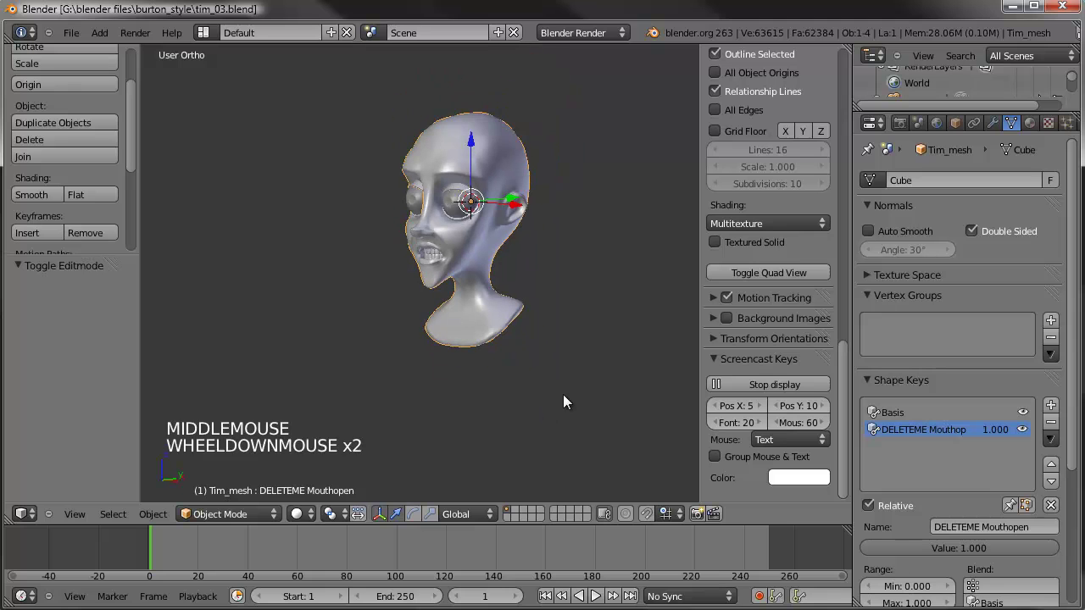
middle_click_drag(530, 371, 538, 394, "shift")
scroll(534, 377, "up", 2)
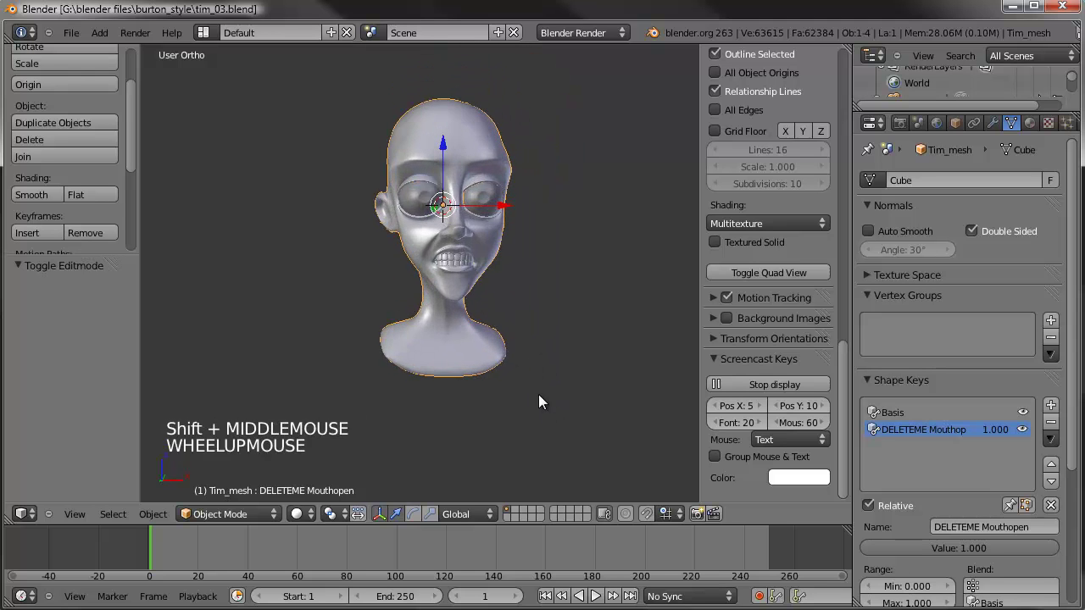
middle_click_drag(532, 356, 542, 372, "shift")
key("ctrl+s")
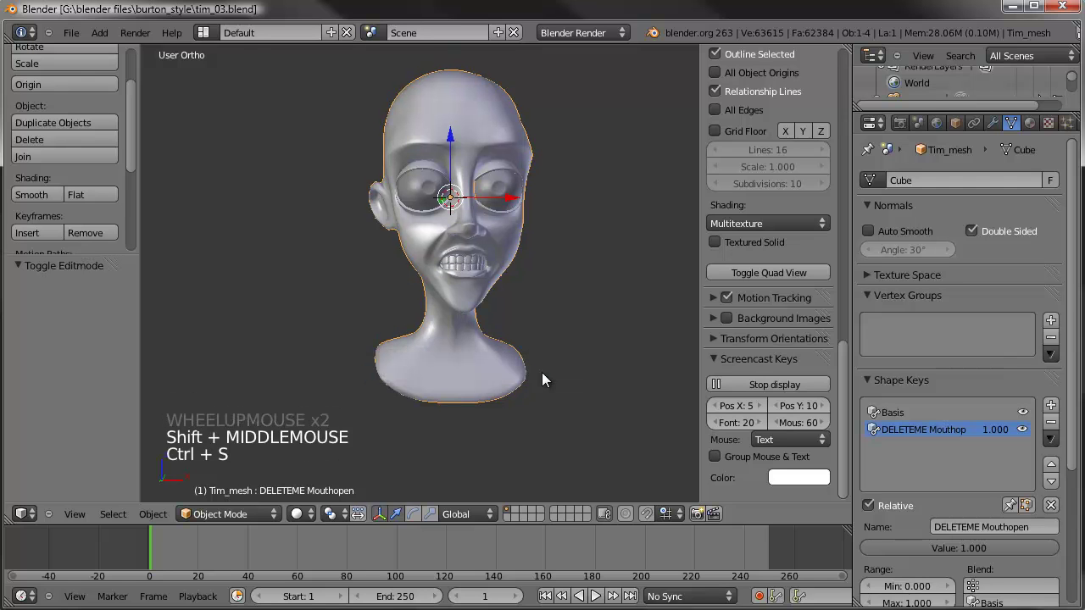